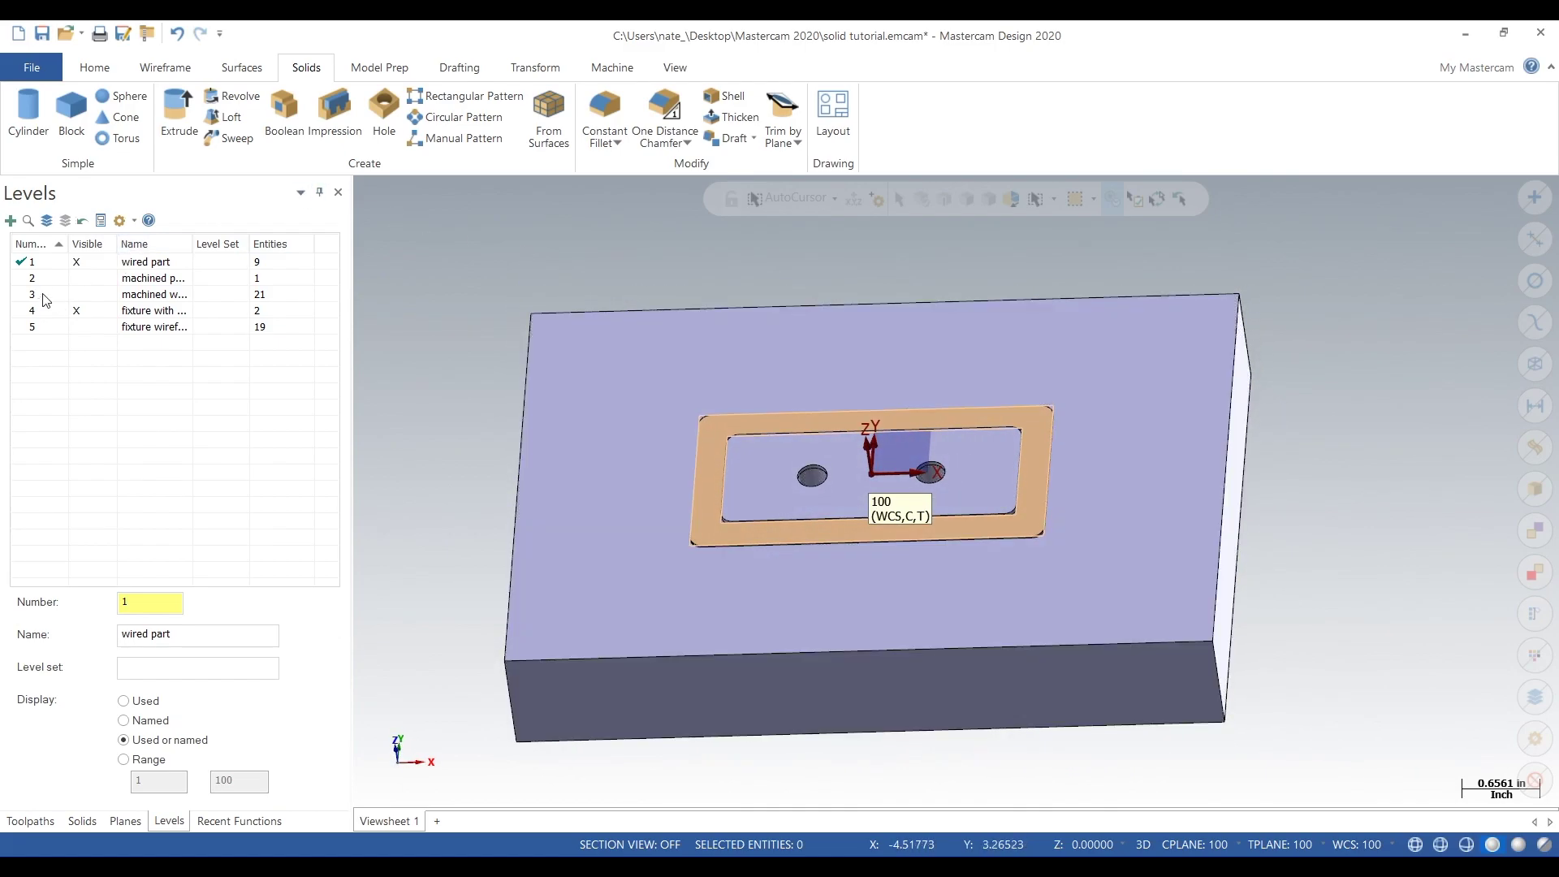
Hide the fixture solid on level 4 and view the wired part from the top
{"action": "left_click", "coordinate": [96, 312]}
{"action": "right_click", "coordinate": [384, 414]}
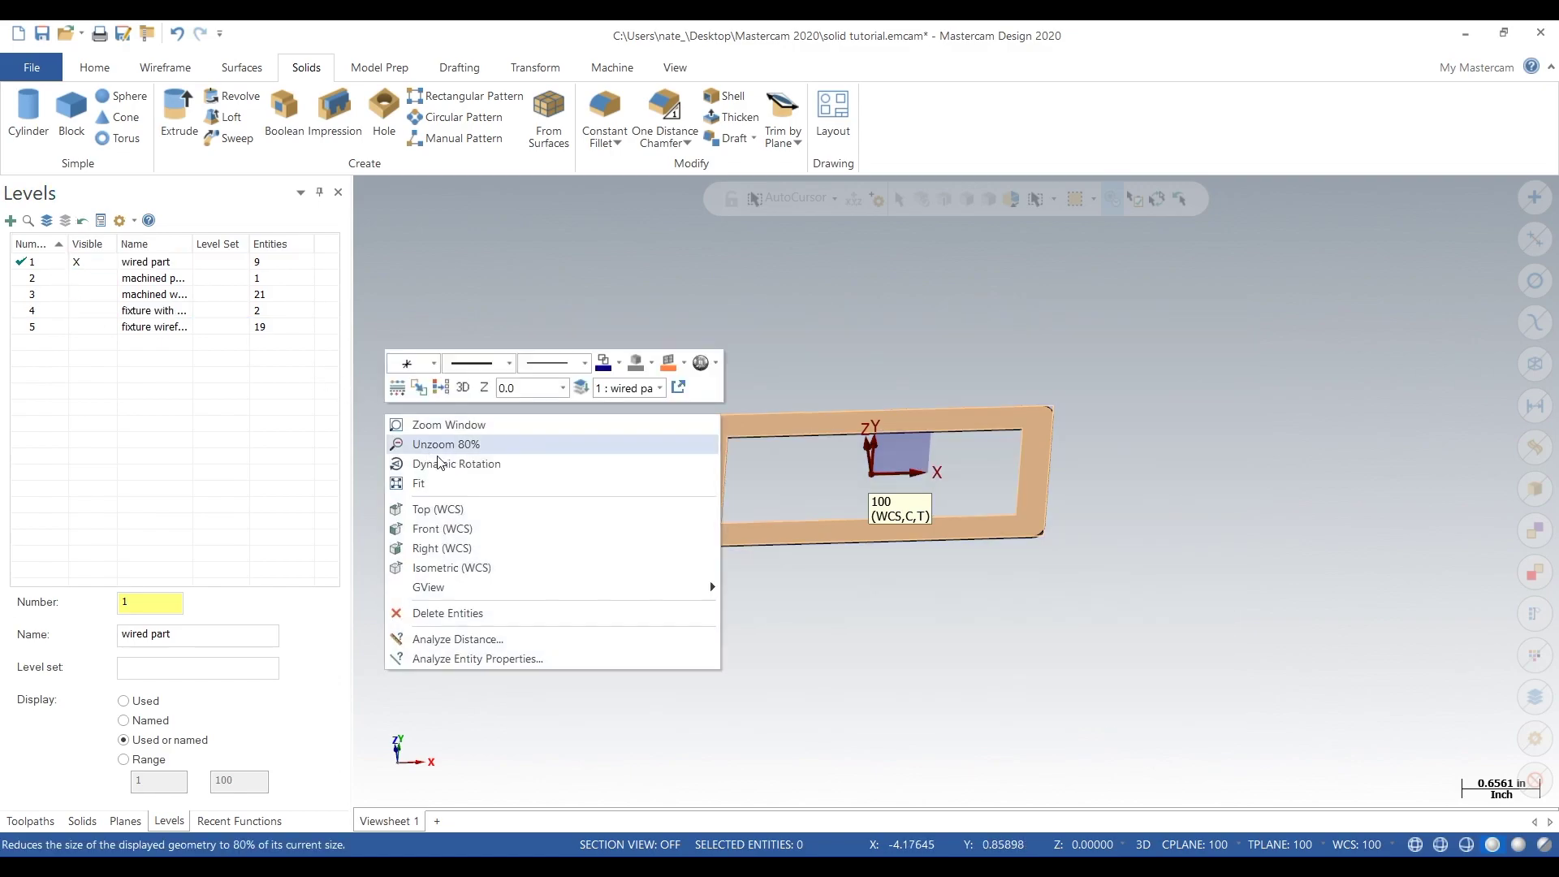
{"action": "left_click", "coordinate": [491, 506]}
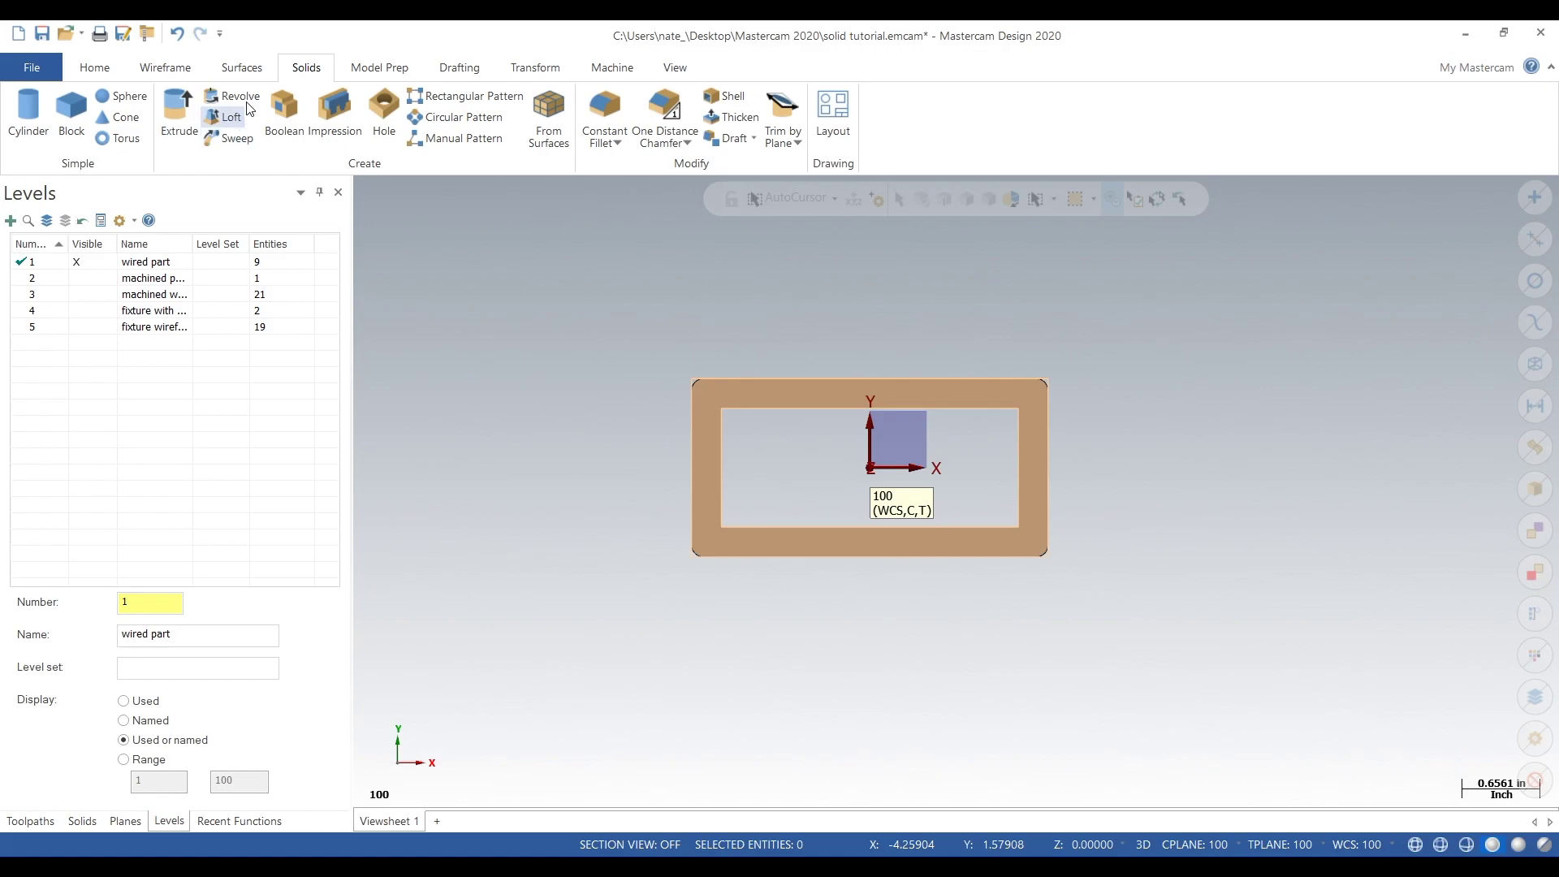
Draw a 3.0 by 1.5 inch rectangle anchored at the origin, matching the outer extents of the wired part
{"action": "left_click", "coordinate": [167, 67]}
{"action": "left_click", "coordinate": [560, 110]}
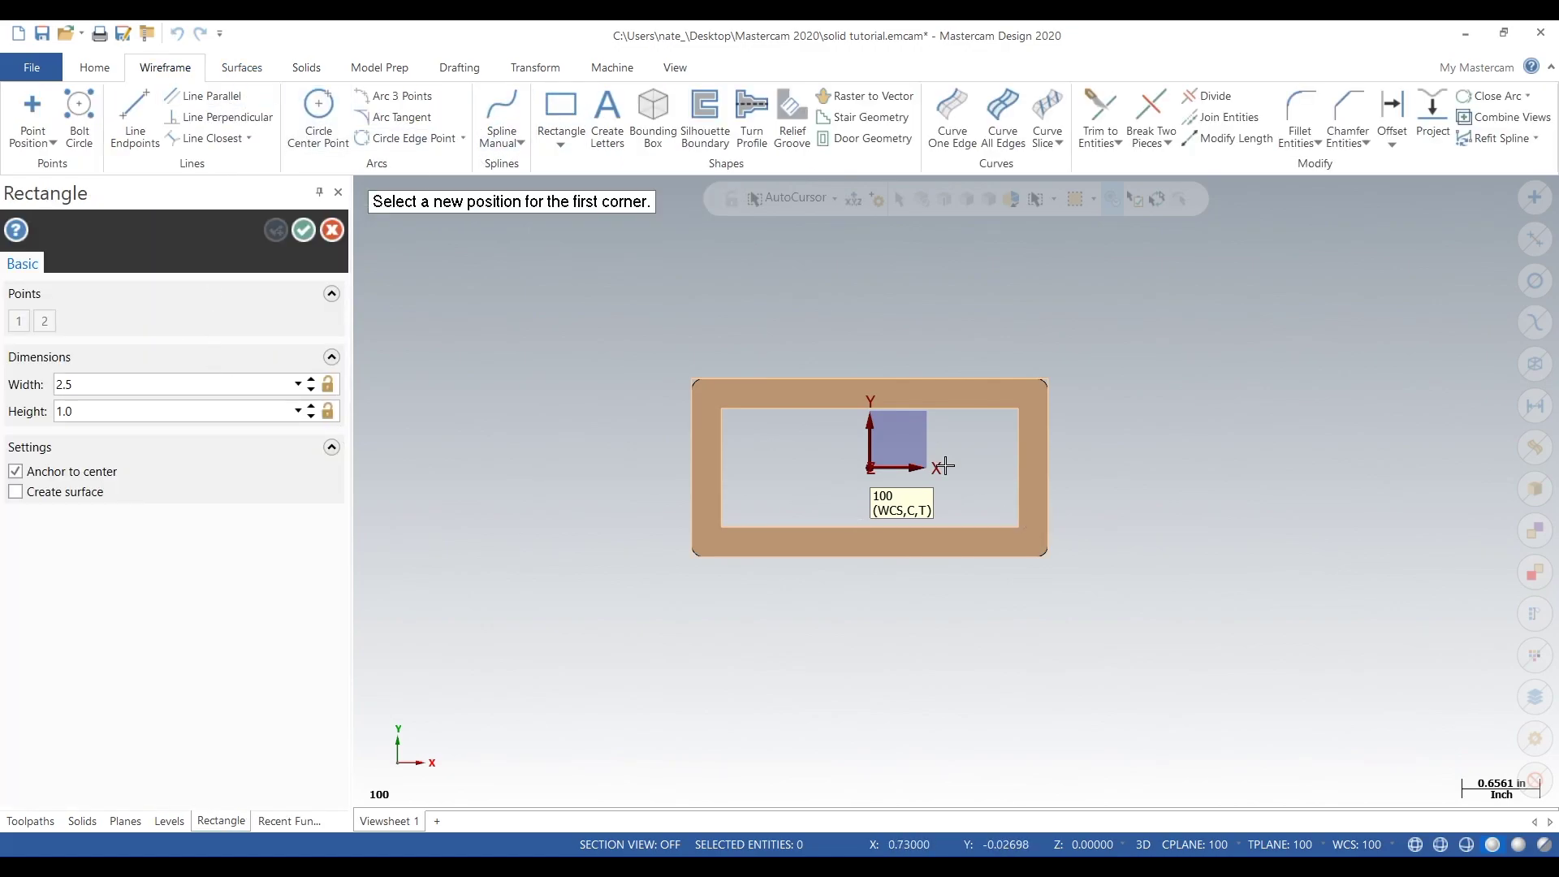
{"action": "left_click", "coordinate": [870, 469]}
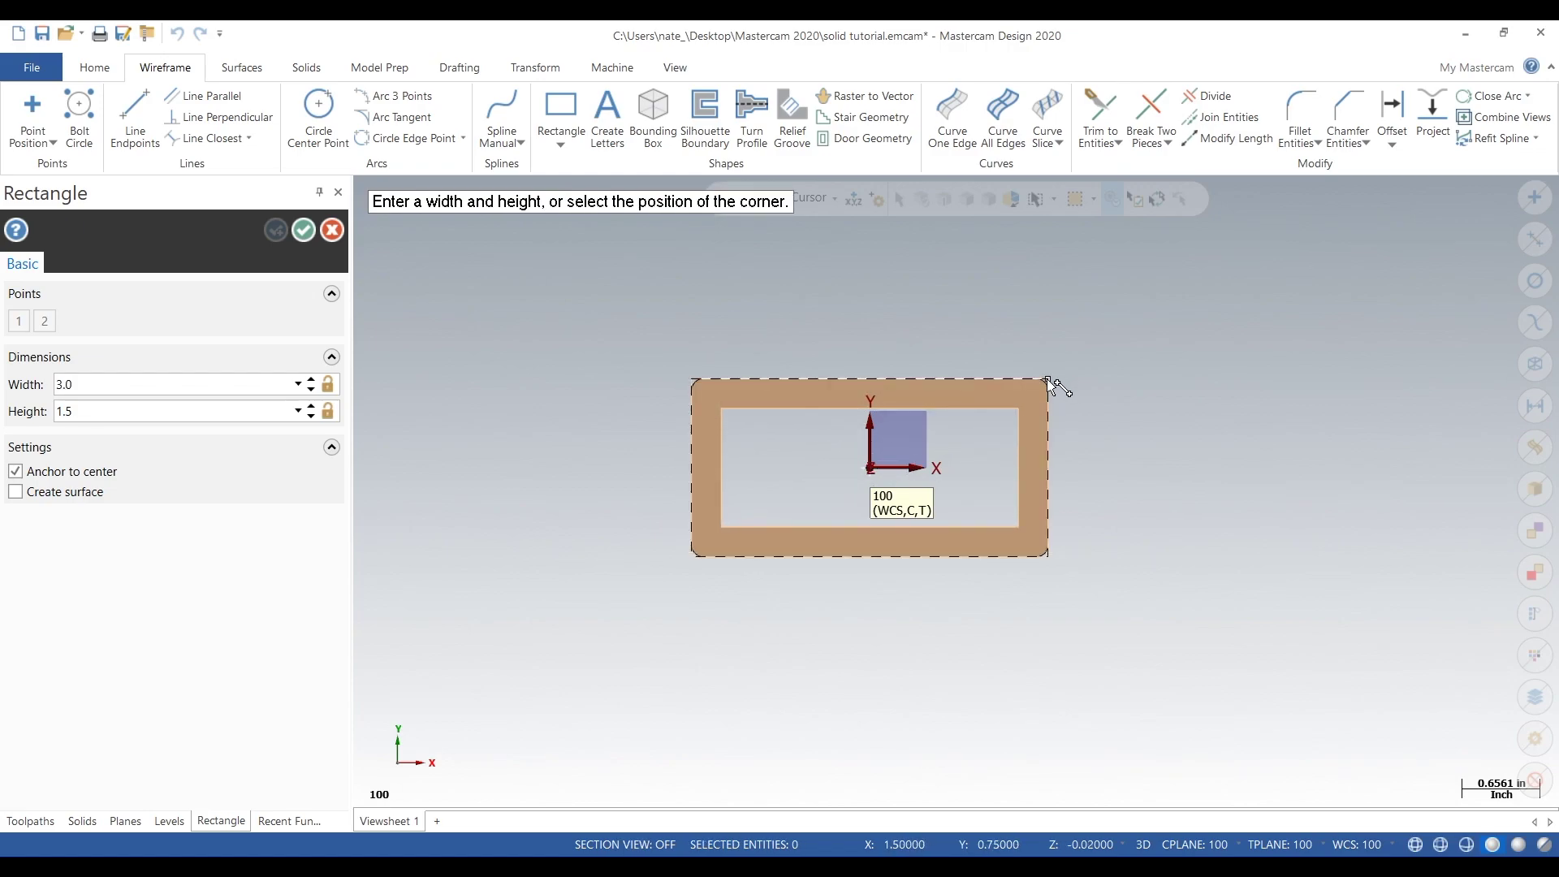
{"action": "left_click", "coordinate": [1048, 381]}
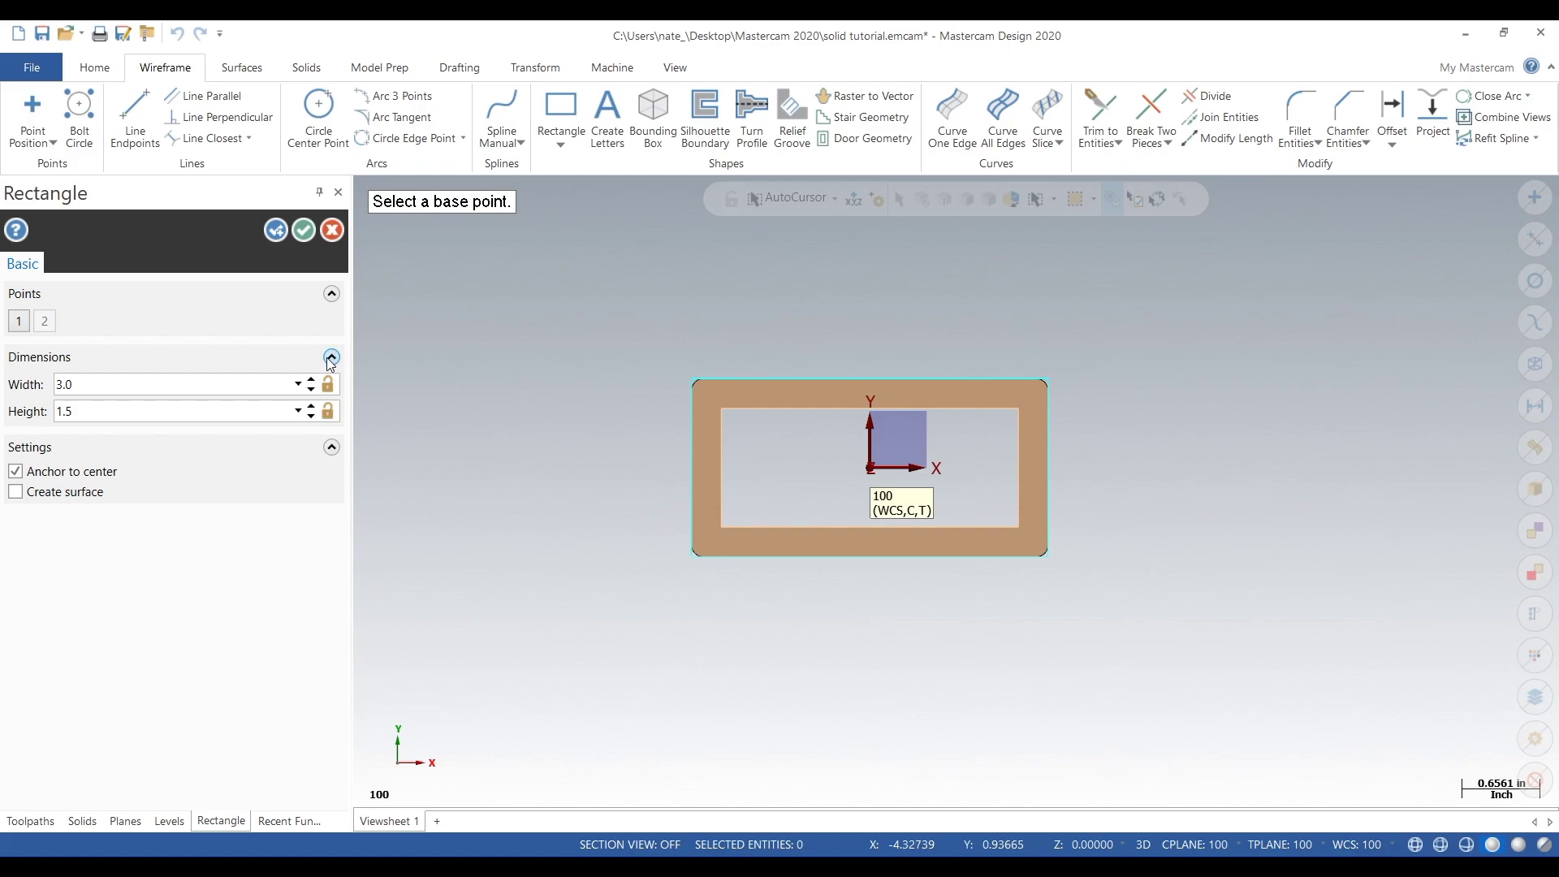
{"action": "left_click", "coordinate": [302, 231]}
Start a solid extrusion using the rectangle around the wired part as its chain
{"action": "middle_click_drag", "start_coordinate": [424, 310], "coordinate": [387, 248]}
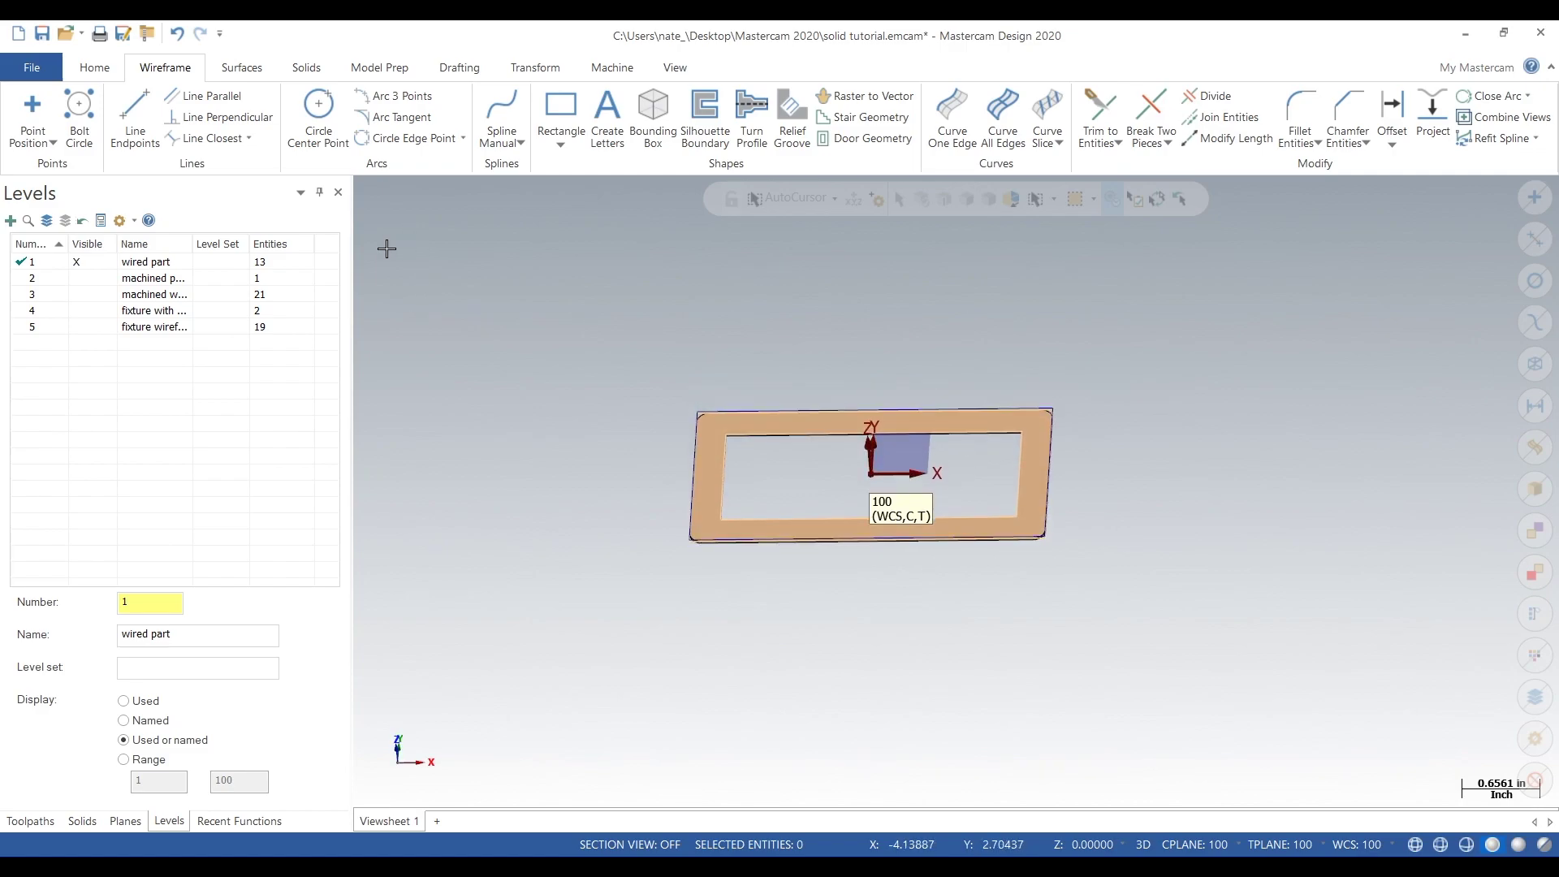
{"action": "left_click", "coordinate": [302, 70]}
{"action": "left_click", "coordinate": [173, 114]}
{"action": "scroll", "coordinate": [635, 367], "scroll_direction": "up", "scroll_amount": 3}
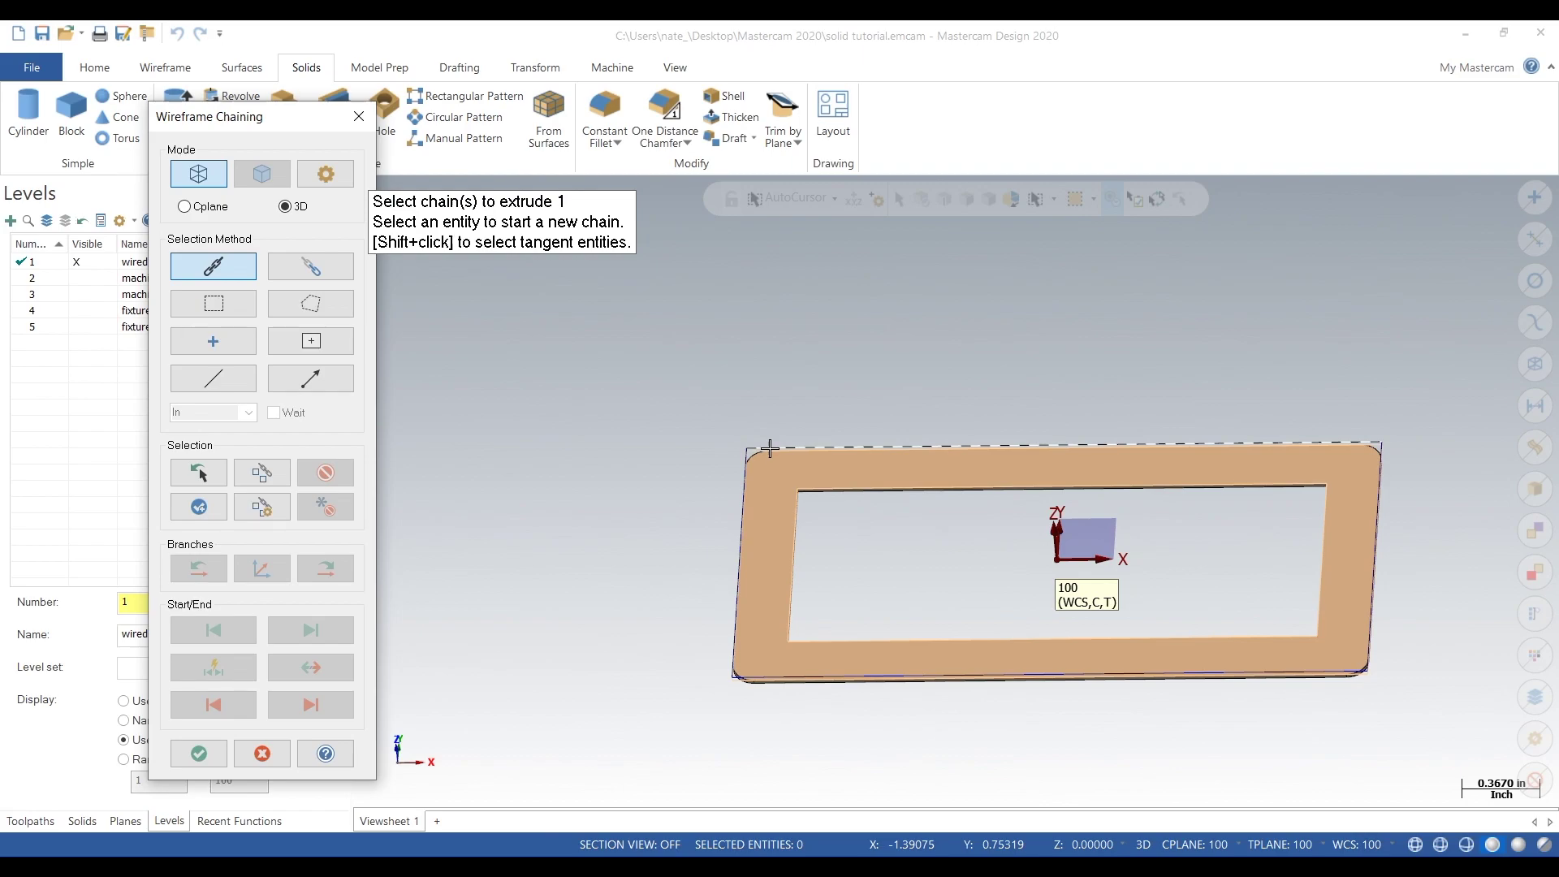
{"action": "scroll", "coordinate": [777, 436], "scroll_direction": "up", "scroll_amount": 5}
{"action": "left_click", "coordinate": [760, 472]}
{"action": "scroll", "coordinate": [456, 370], "scroll_direction": "down", "scroll_amount": 2}
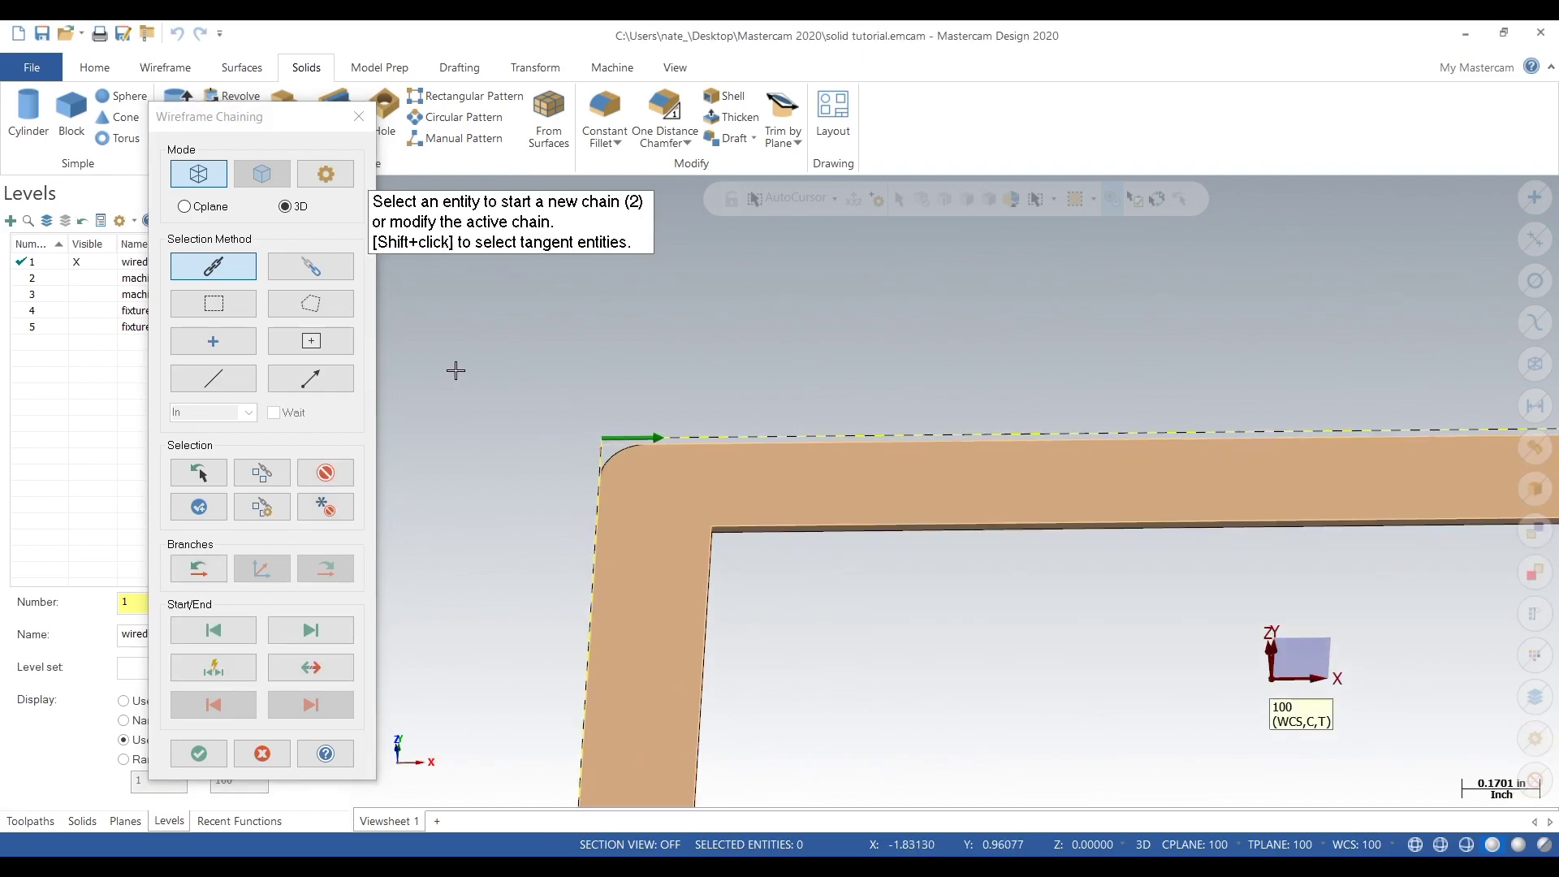
{"action": "scroll", "coordinate": [786, 379], "scroll_direction": "down", "scroll_amount": 2}
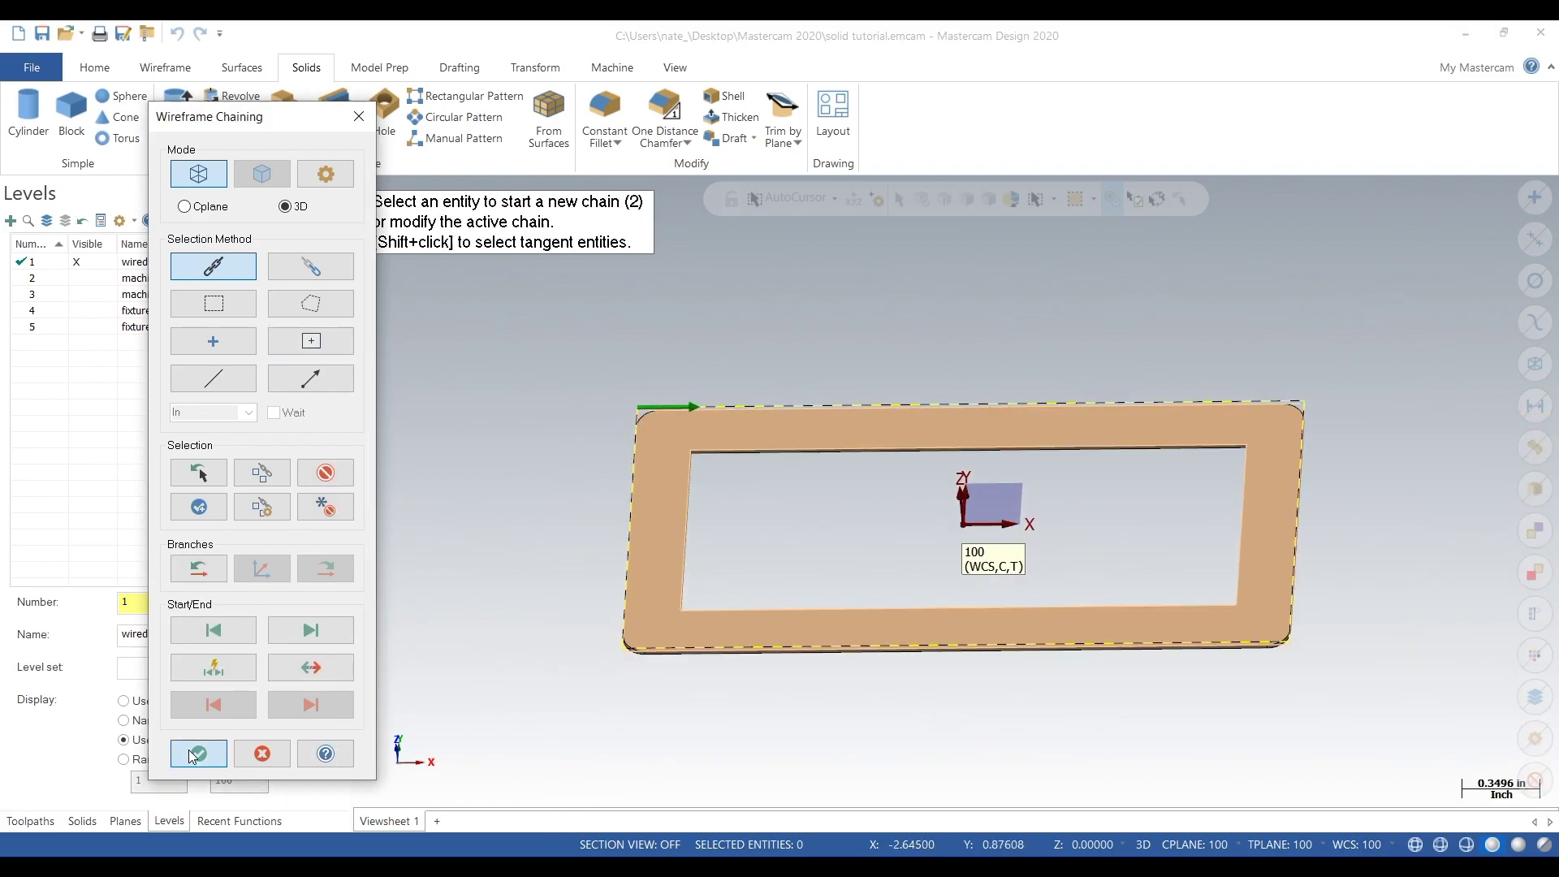
{"action": "left_click", "coordinate": [198, 753]}
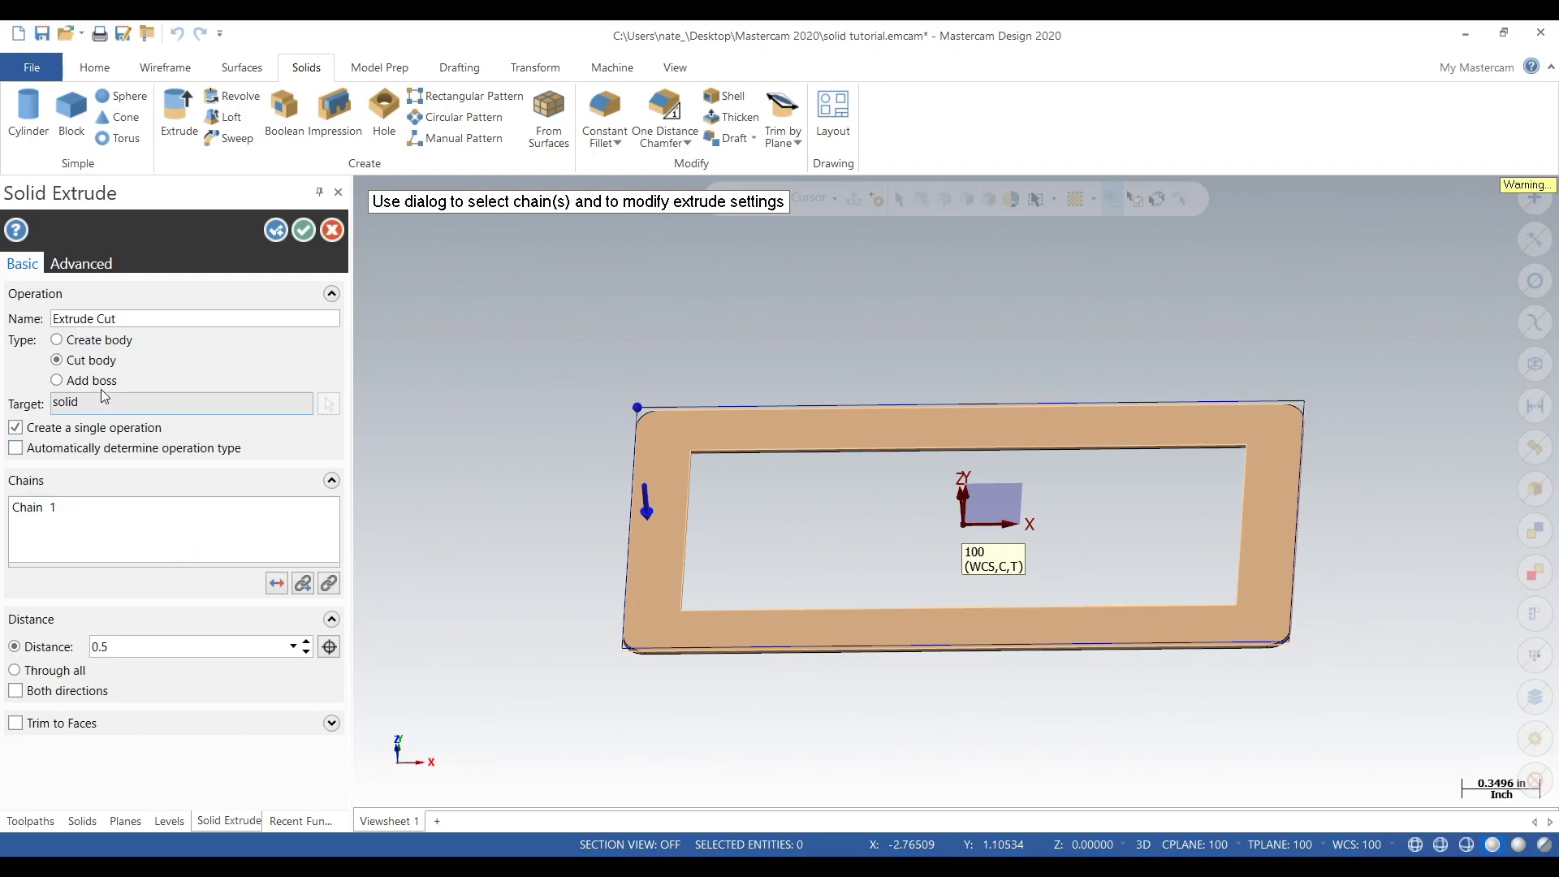
Extrude the rectangle upward as a new body with a distance of 0.125
{"action": "left_click", "coordinate": [57, 340]}
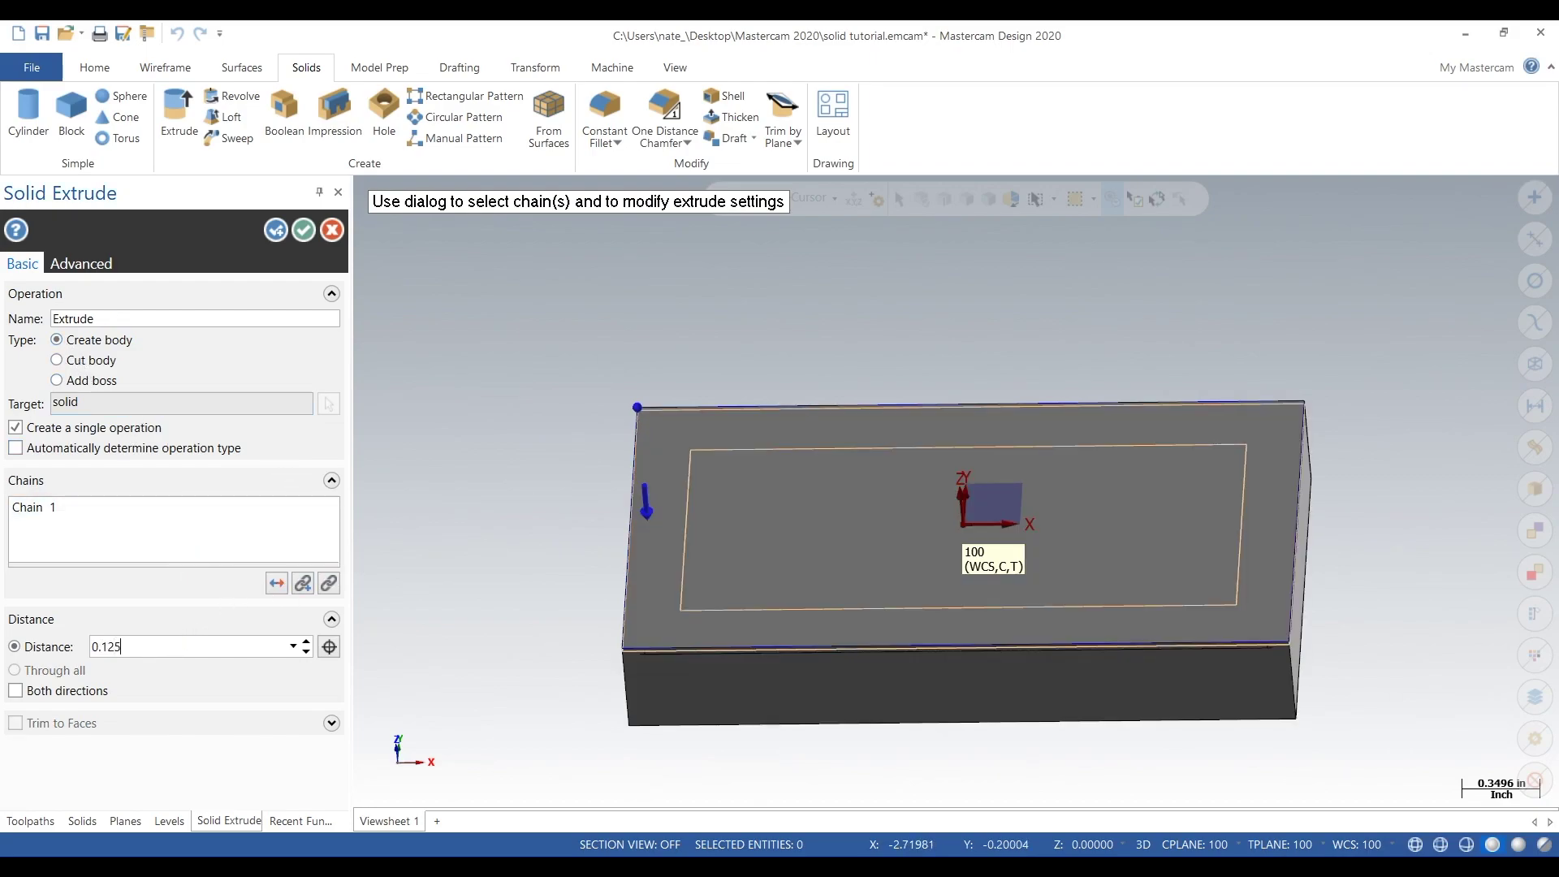
{"action": "type", "text": "0.125"}
{"action": "key", "text": "Tab"}
{"action": "left_click", "coordinate": [276, 583]}
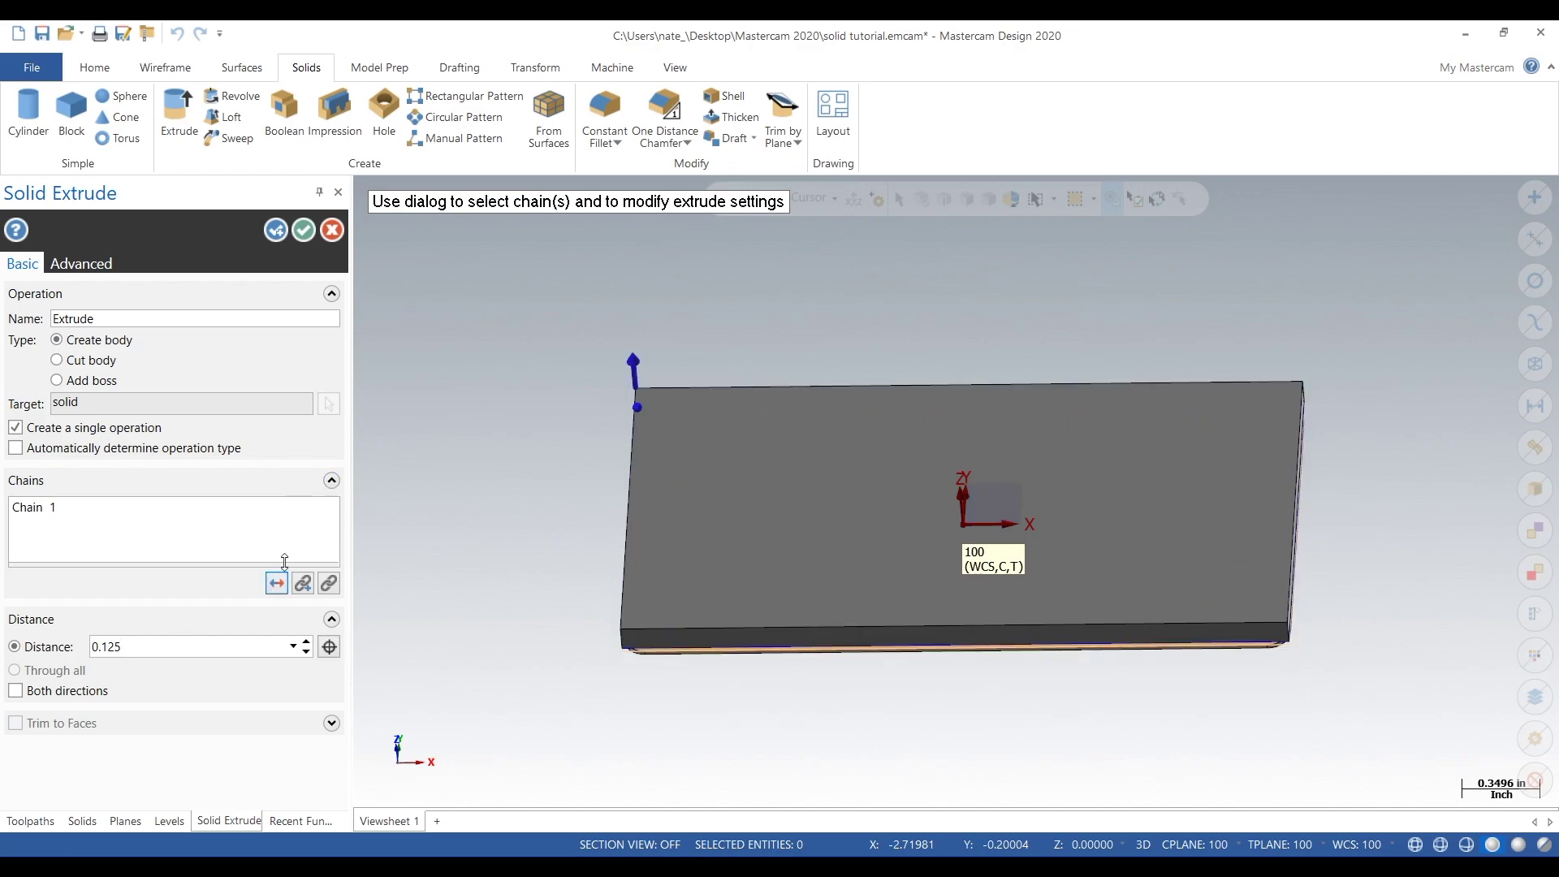
{"action": "left_click", "coordinate": [303, 231]}
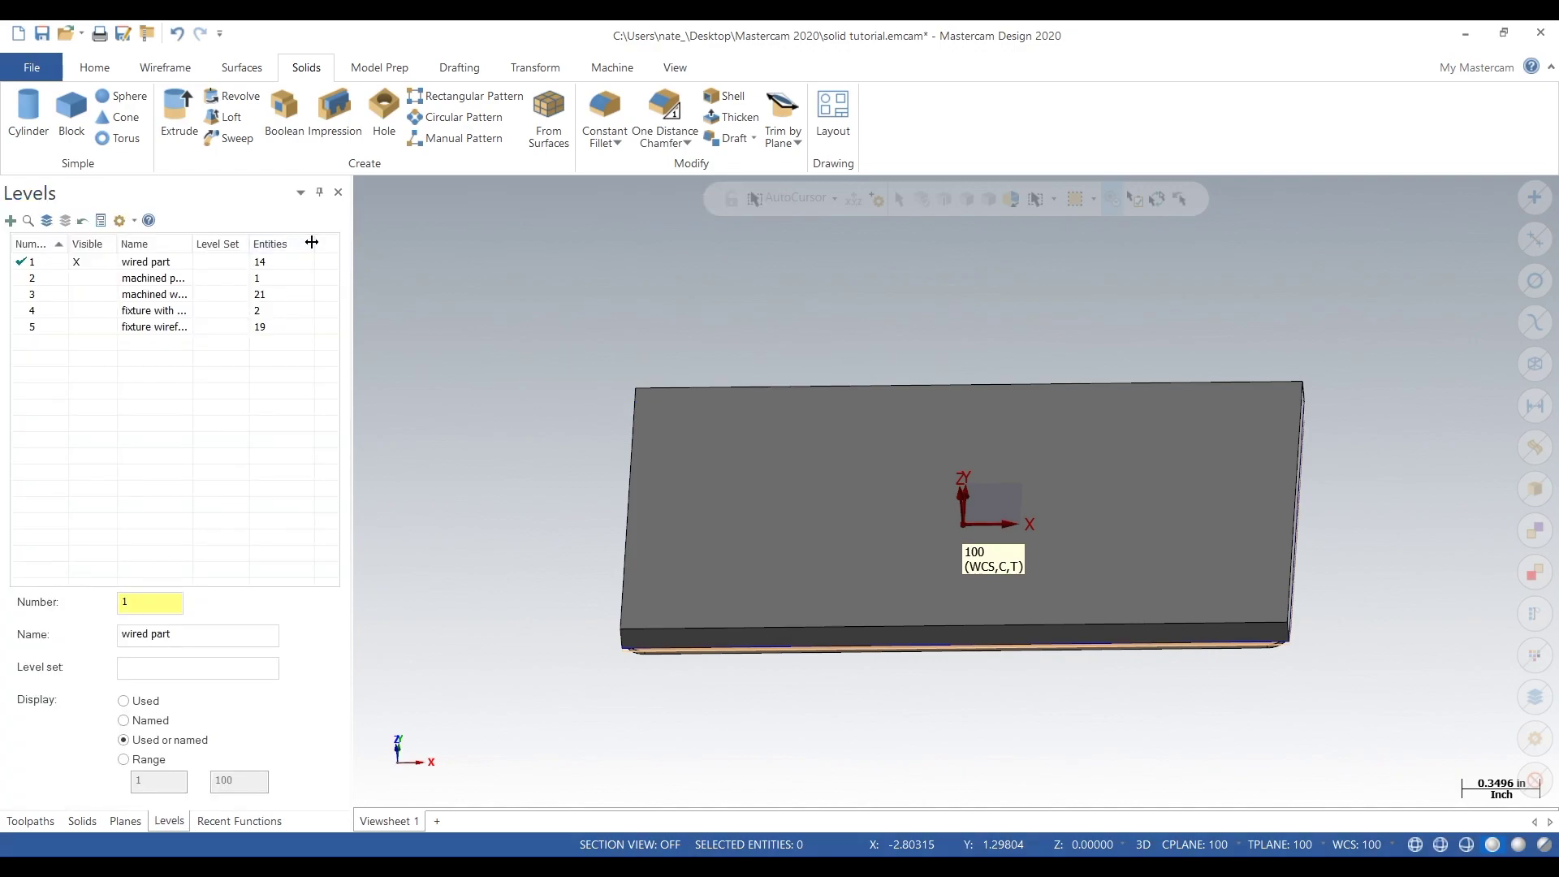
Move the origin of plane 100 to the plate's upper back right corner at X 1.5, Y 0.75, Z 0.165
{"action": "left_click", "coordinate": [125, 821]}
{"action": "right_click", "coordinate": [80, 416]}
{"action": "left_click", "coordinate": [242, 510]}
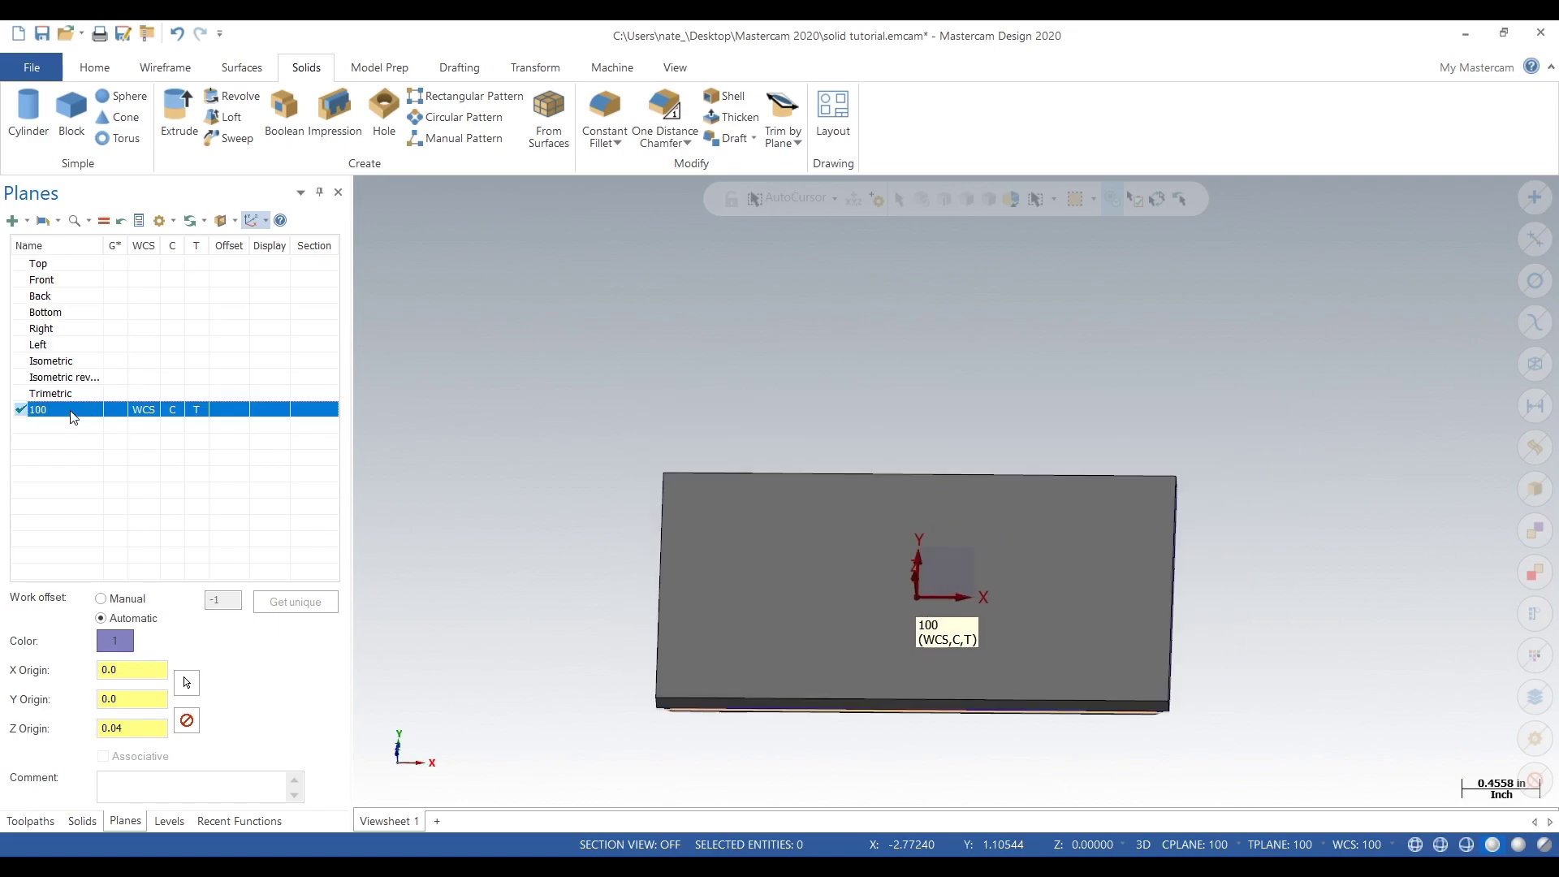
{"action": "right_click", "coordinate": [70, 411]}
{"action": "left_click", "coordinate": [109, 419]}
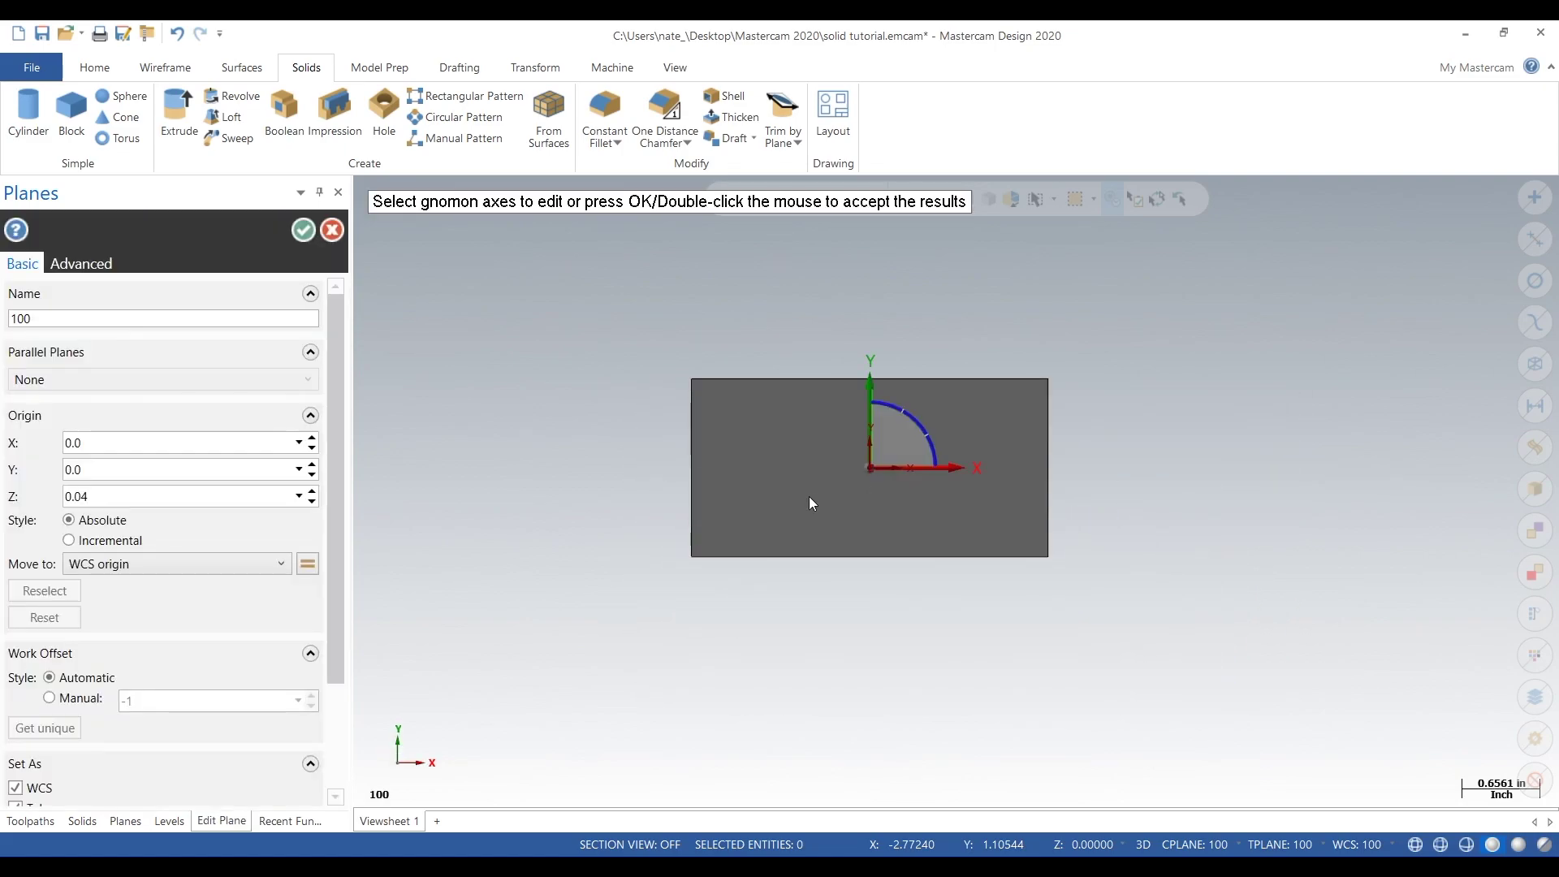
{"action": "left_click", "coordinate": [870, 468]}
{"action": "middle_click_drag", "start_coordinate": [1133, 347], "coordinate": [1114, 320]}
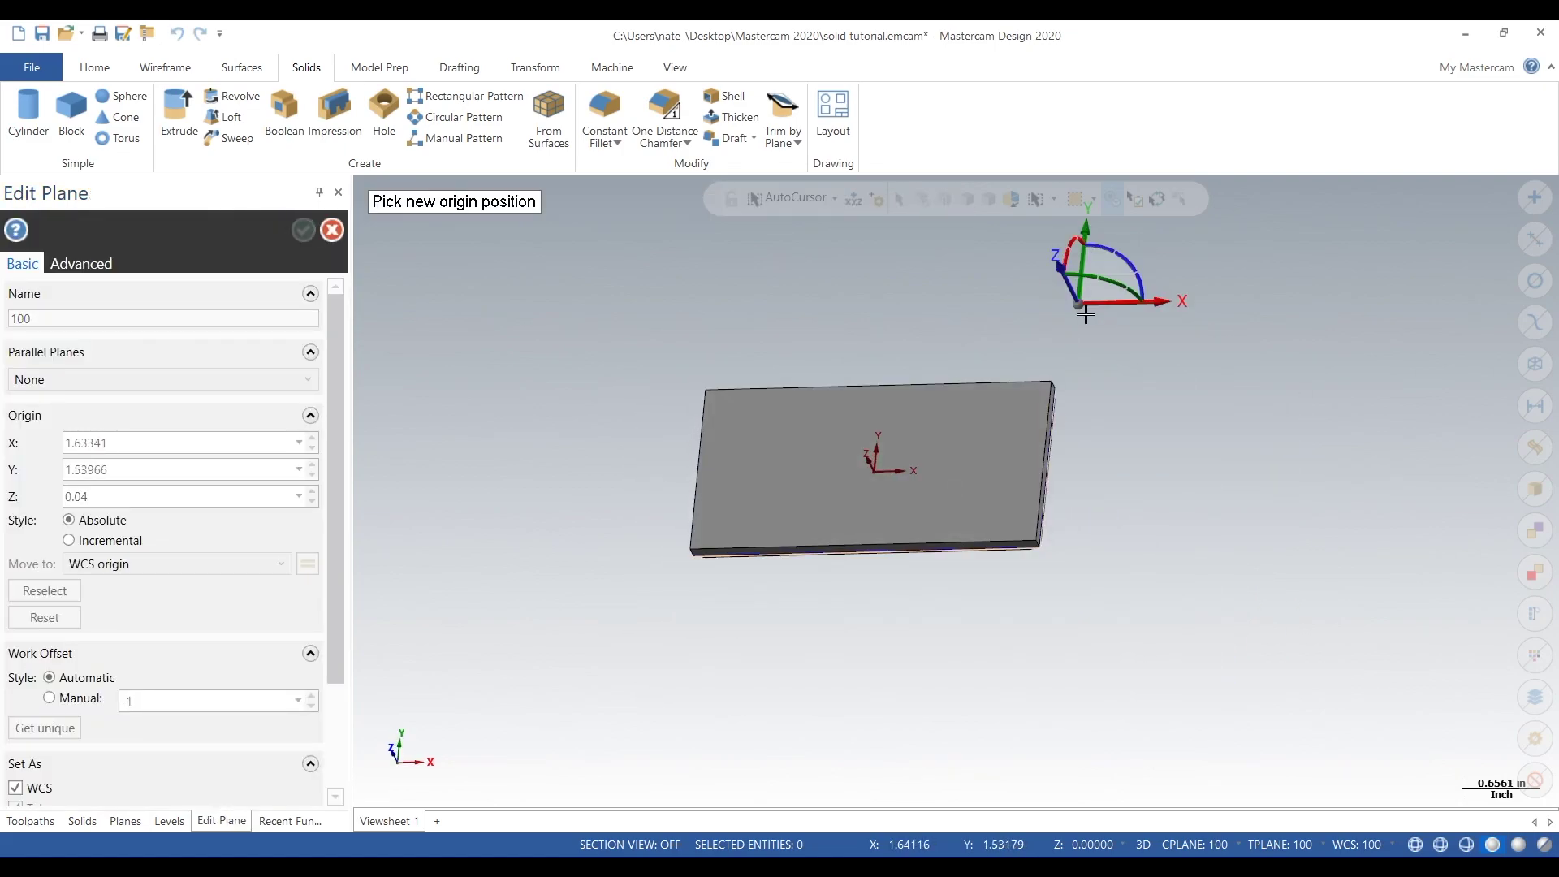
{"action": "scroll", "coordinate": [1072, 346], "scroll_direction": "up", "scroll_amount": 2}
{"action": "left_click", "coordinate": [1049, 393]}
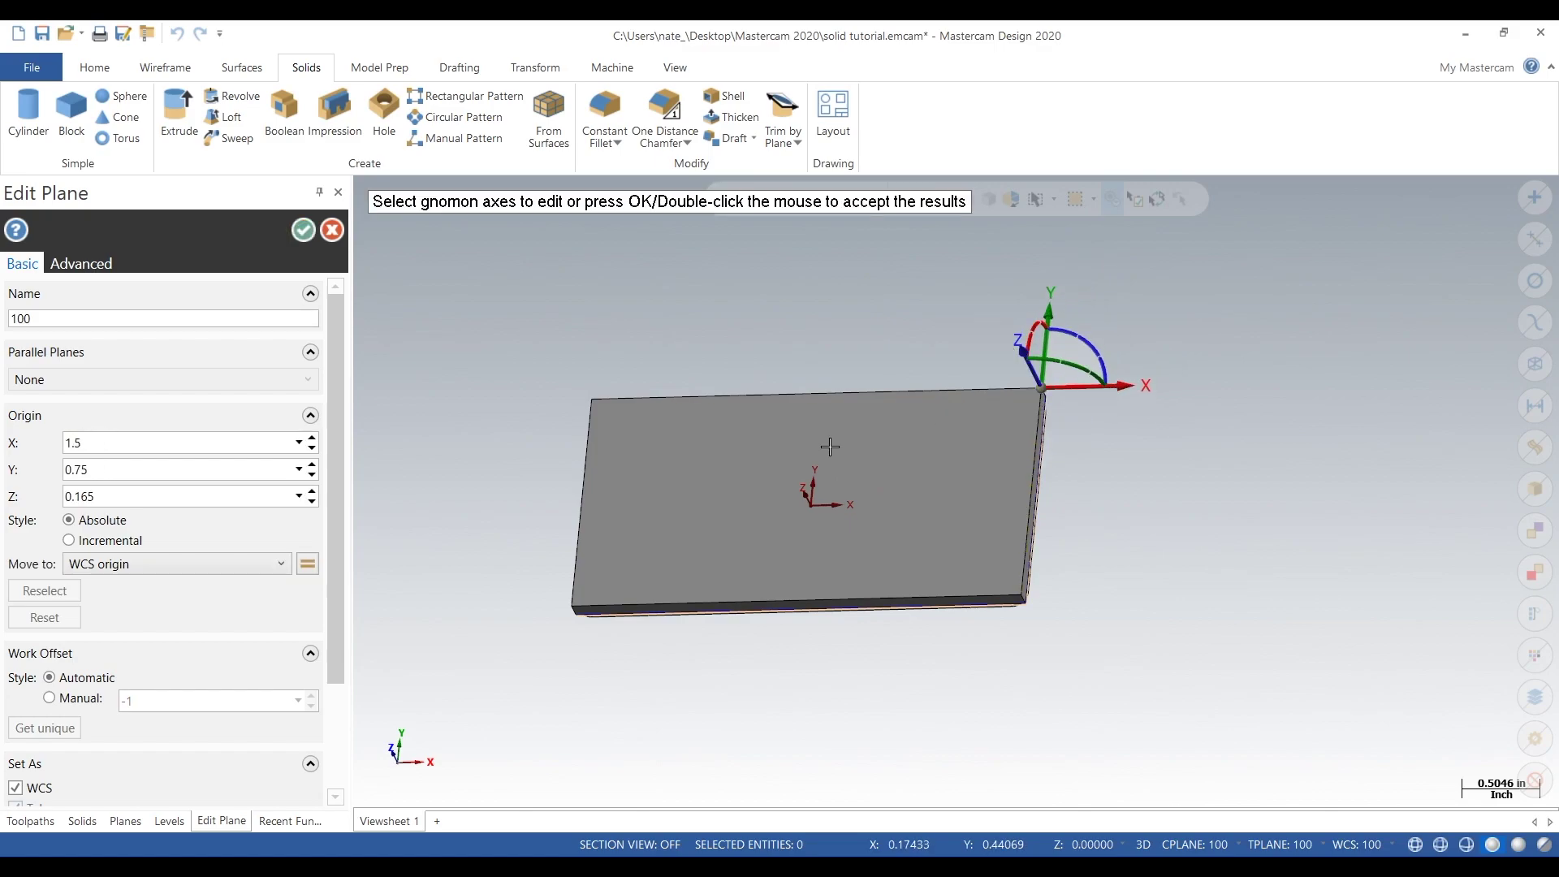
{"action": "left_click", "coordinate": [303, 230]}
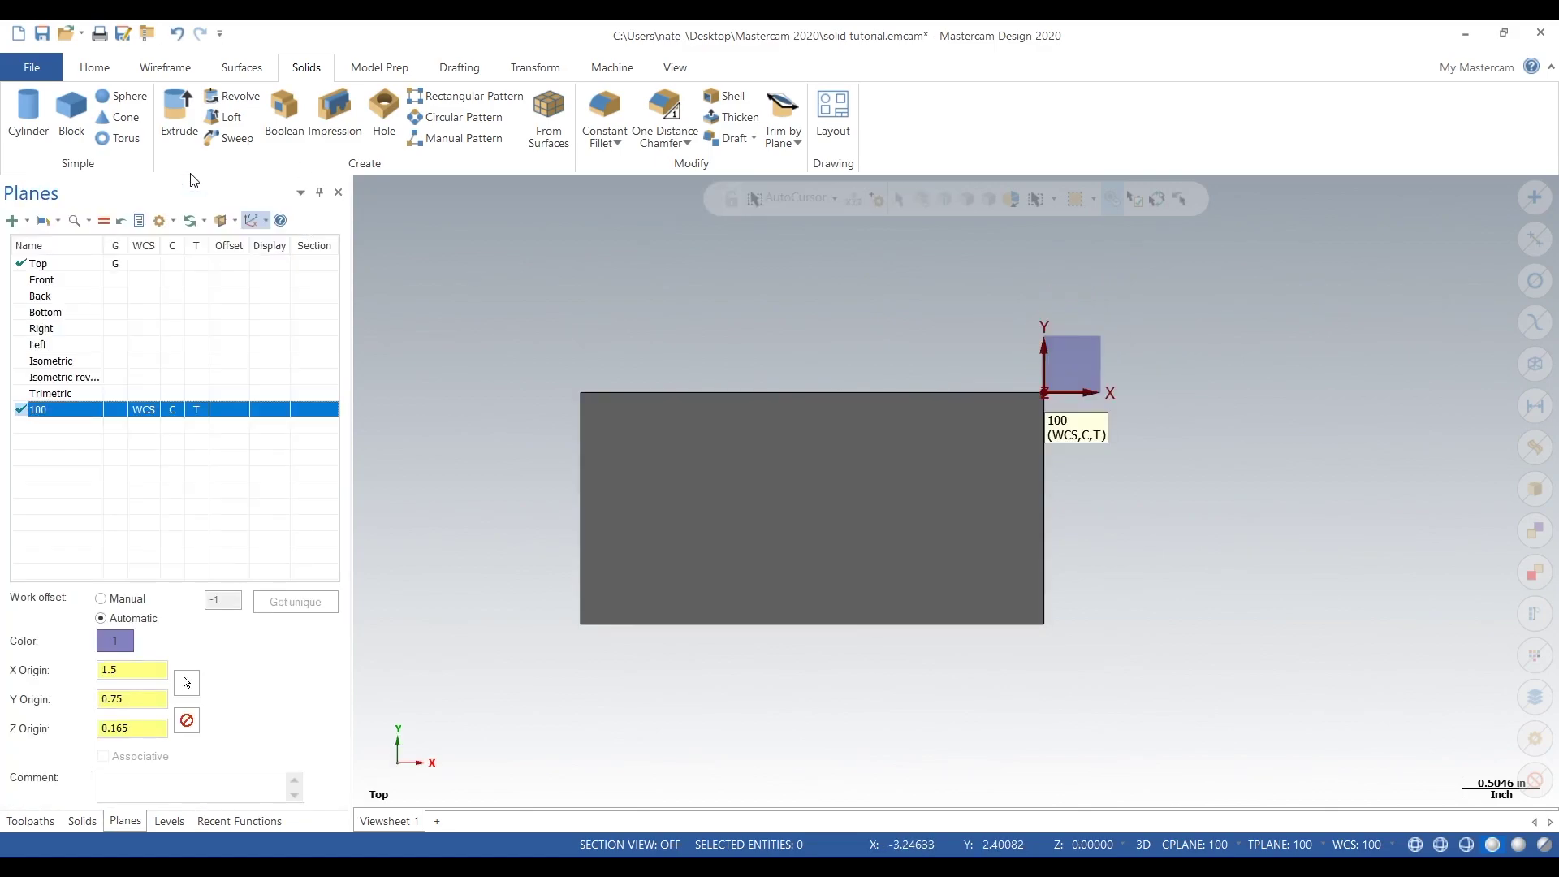
Draw a horizontal construction line across the plate between the midpoints of its two short edges
{"action": "left_click", "coordinate": [166, 67]}
{"action": "left_click", "coordinate": [136, 118]}
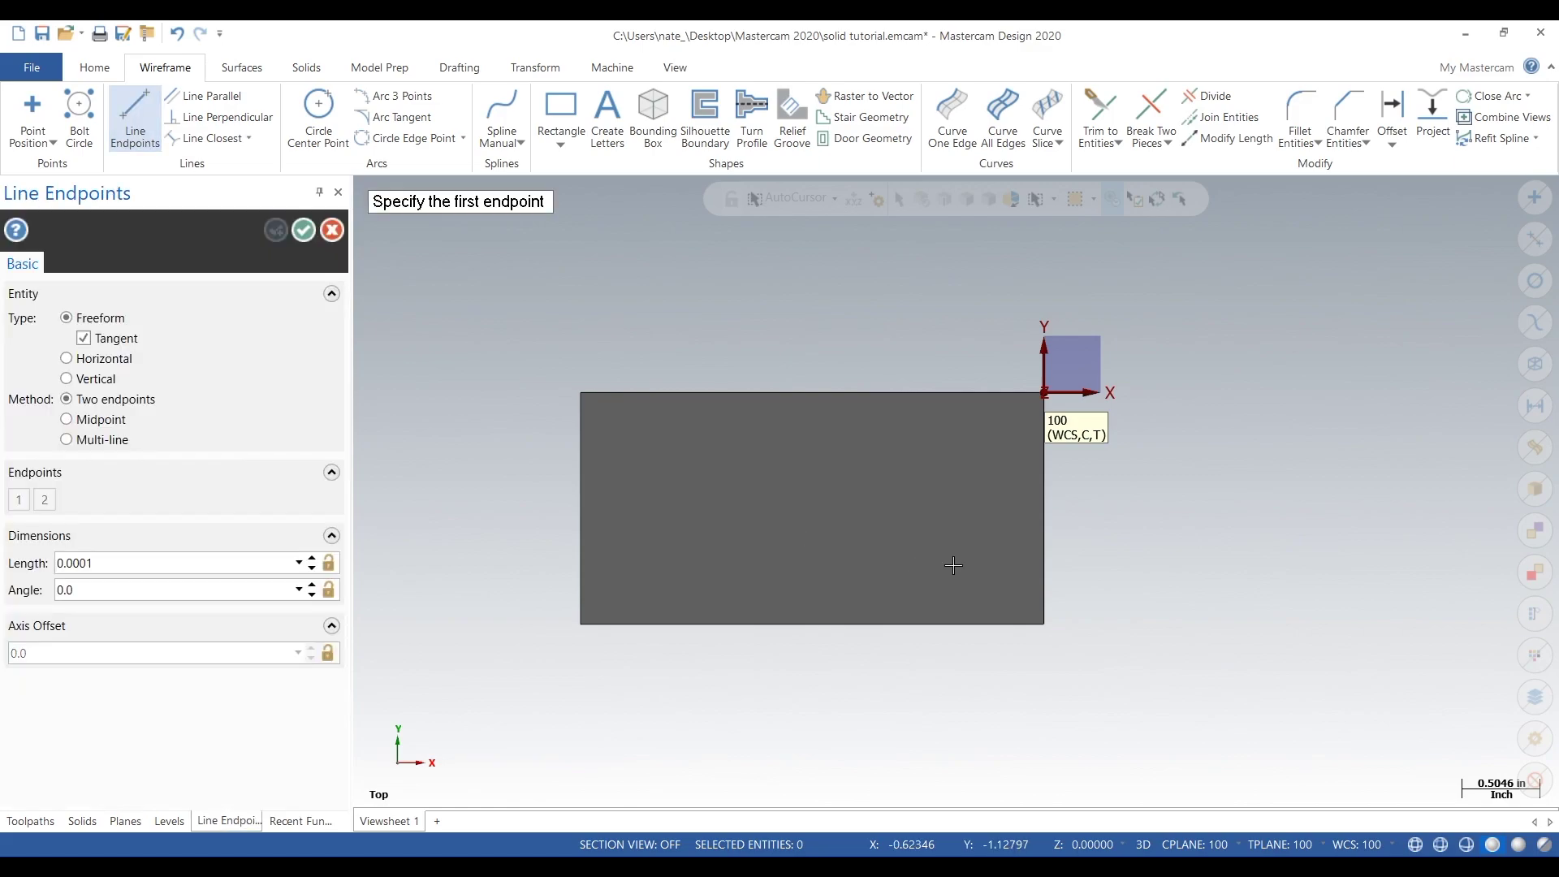
{"action": "left_click", "coordinate": [1044, 510]}
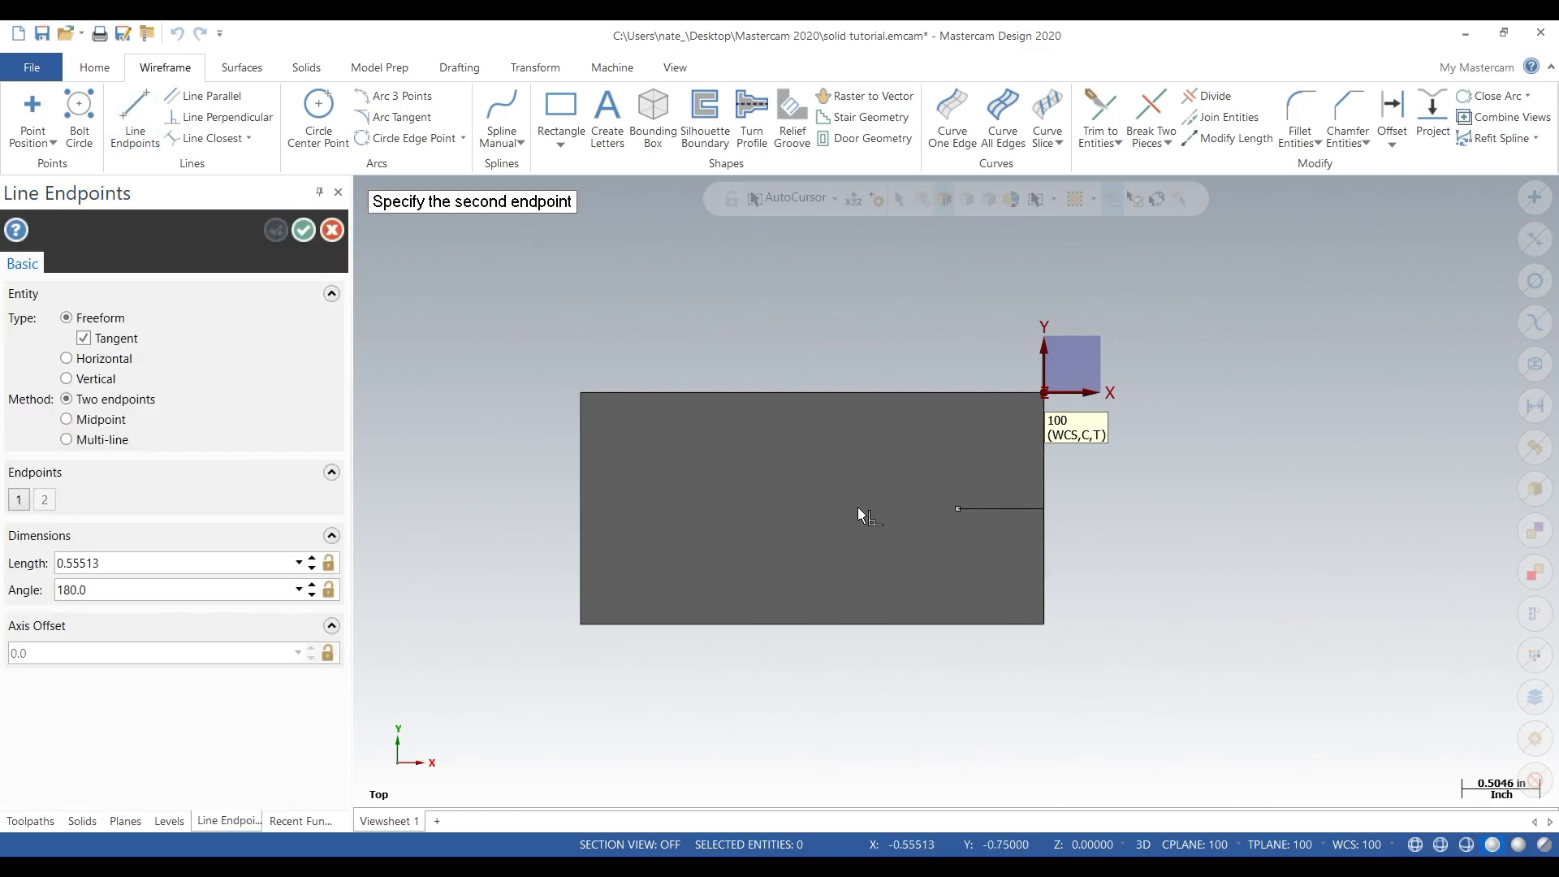
{"action": "left_click", "coordinate": [583, 510]}
{"action": "left_click", "coordinate": [304, 230]}
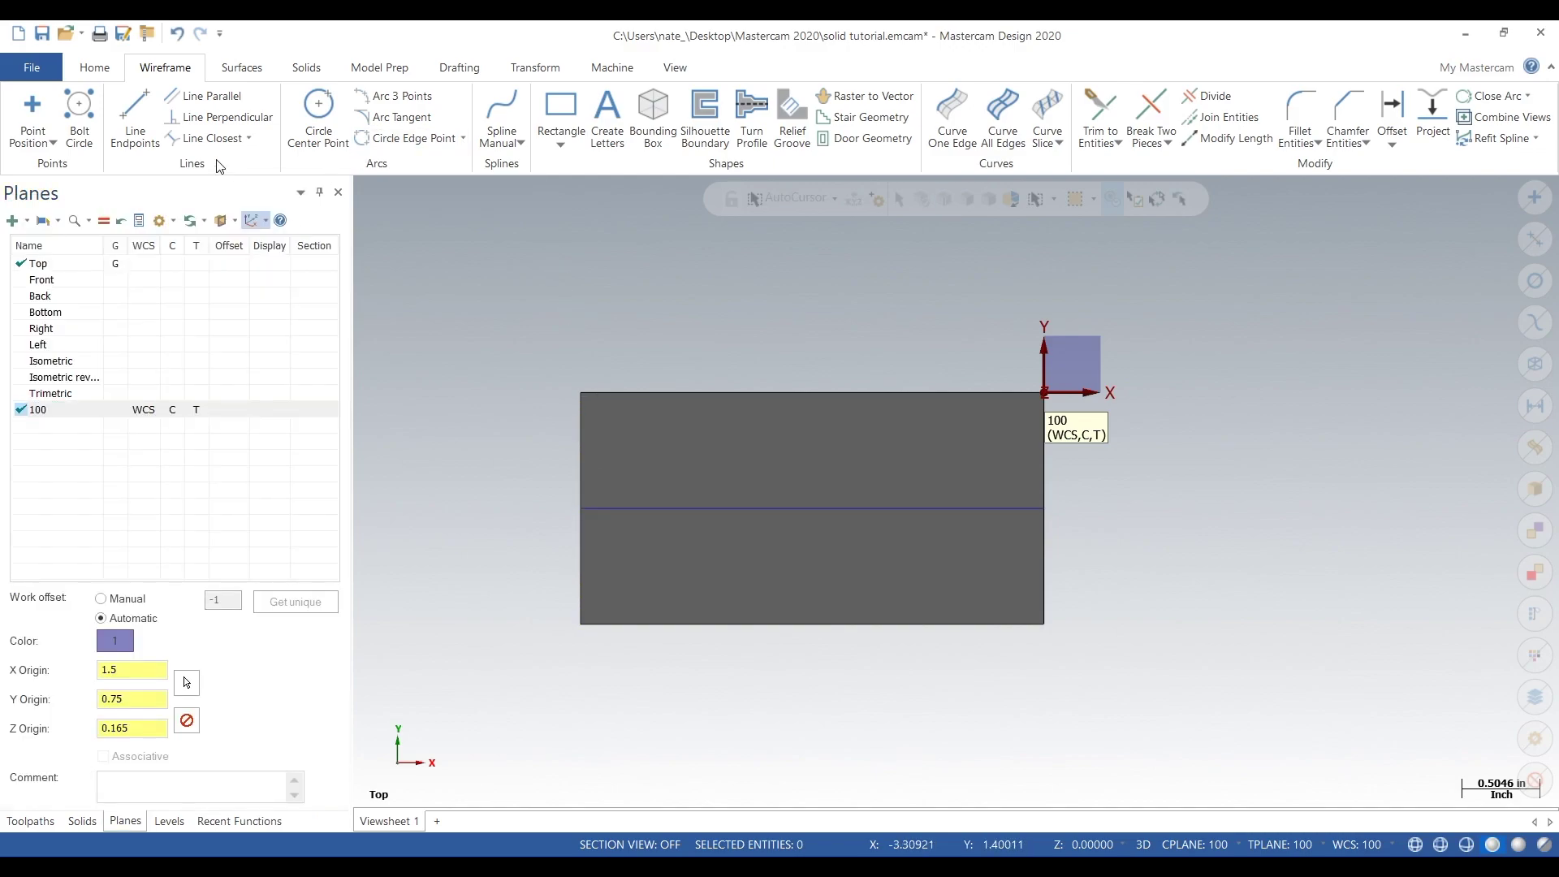
Place a point at the midpoint of the horizontal construction line
{"action": "left_click", "coordinate": [32, 110]}
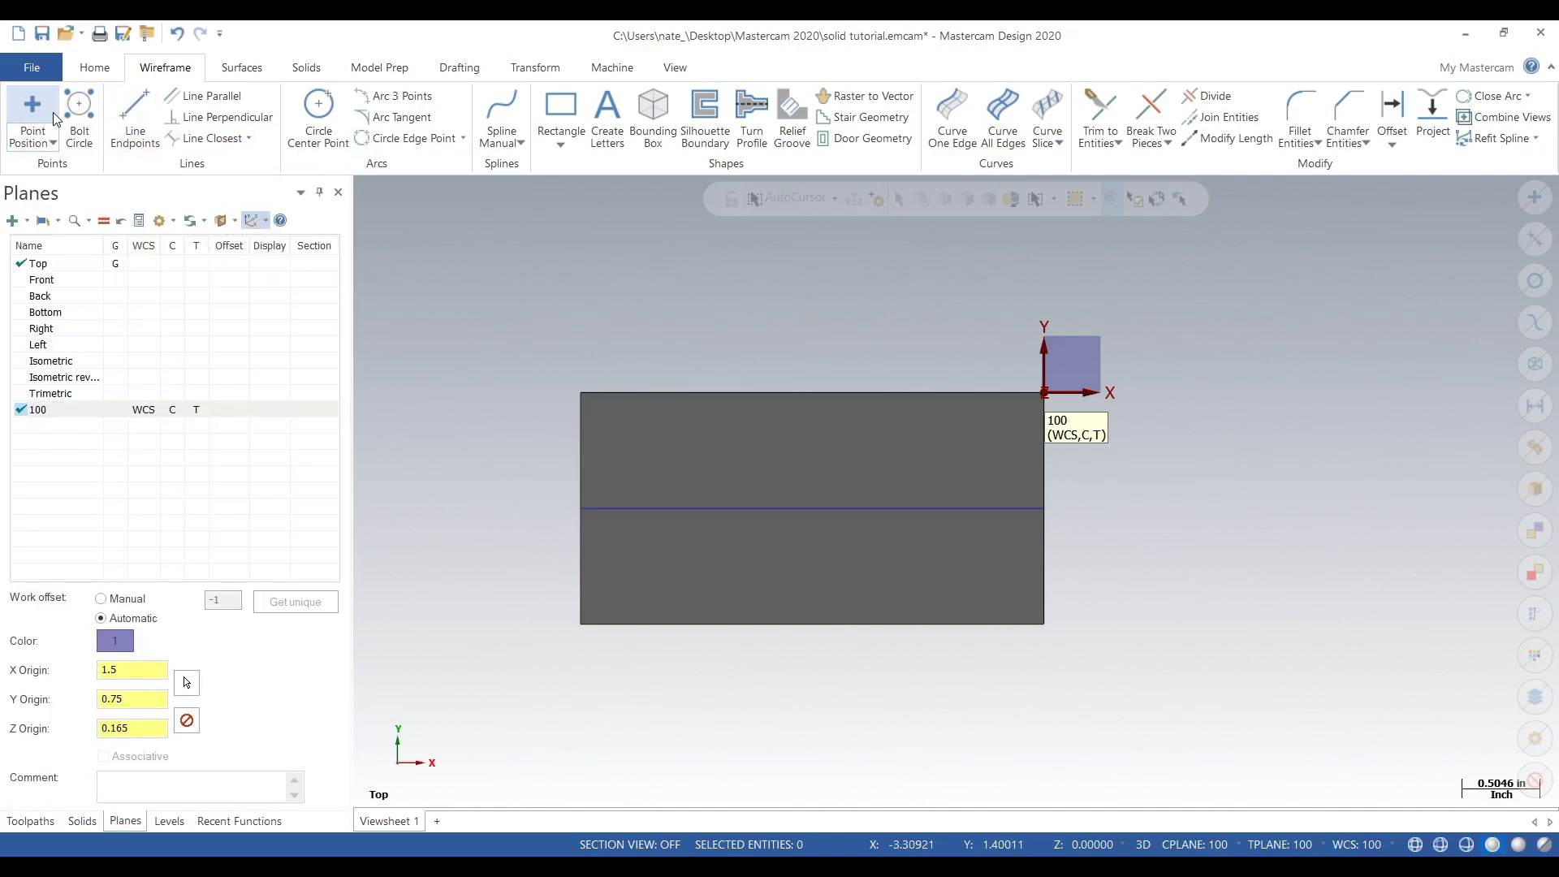
{"action": "left_click", "coordinate": [814, 509]}
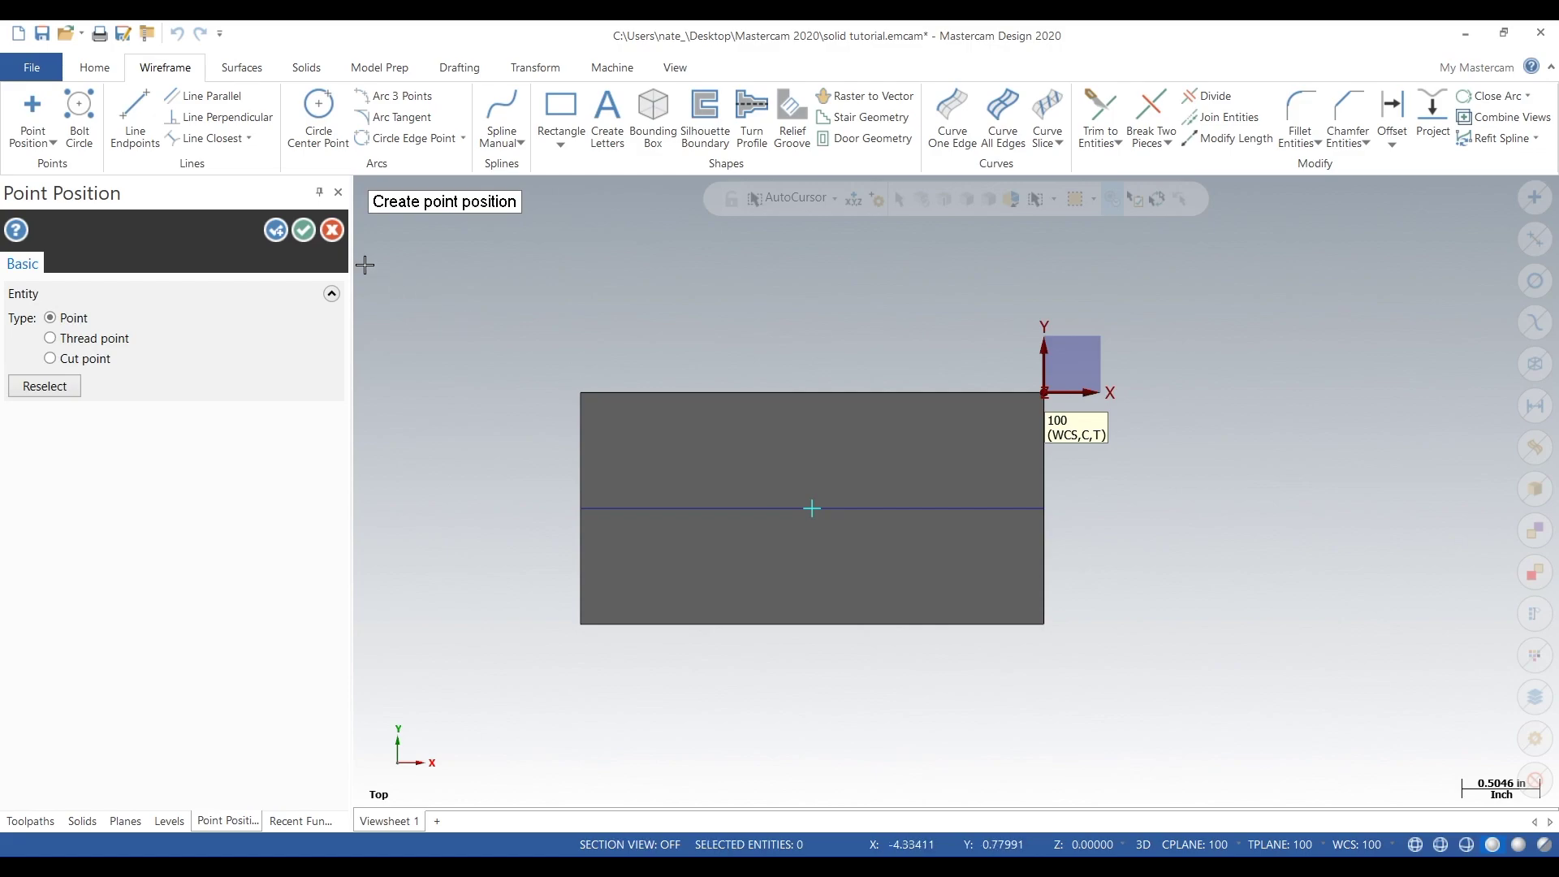
{"action": "left_click", "coordinate": [303, 230]}
Try to move the origin of plane 100 to the point at the plate's center
{"action": "right_click", "coordinate": [83, 415]}
{"action": "left_click", "coordinate": [107, 423]}
{"action": "left_click", "coordinate": [1045, 392]}
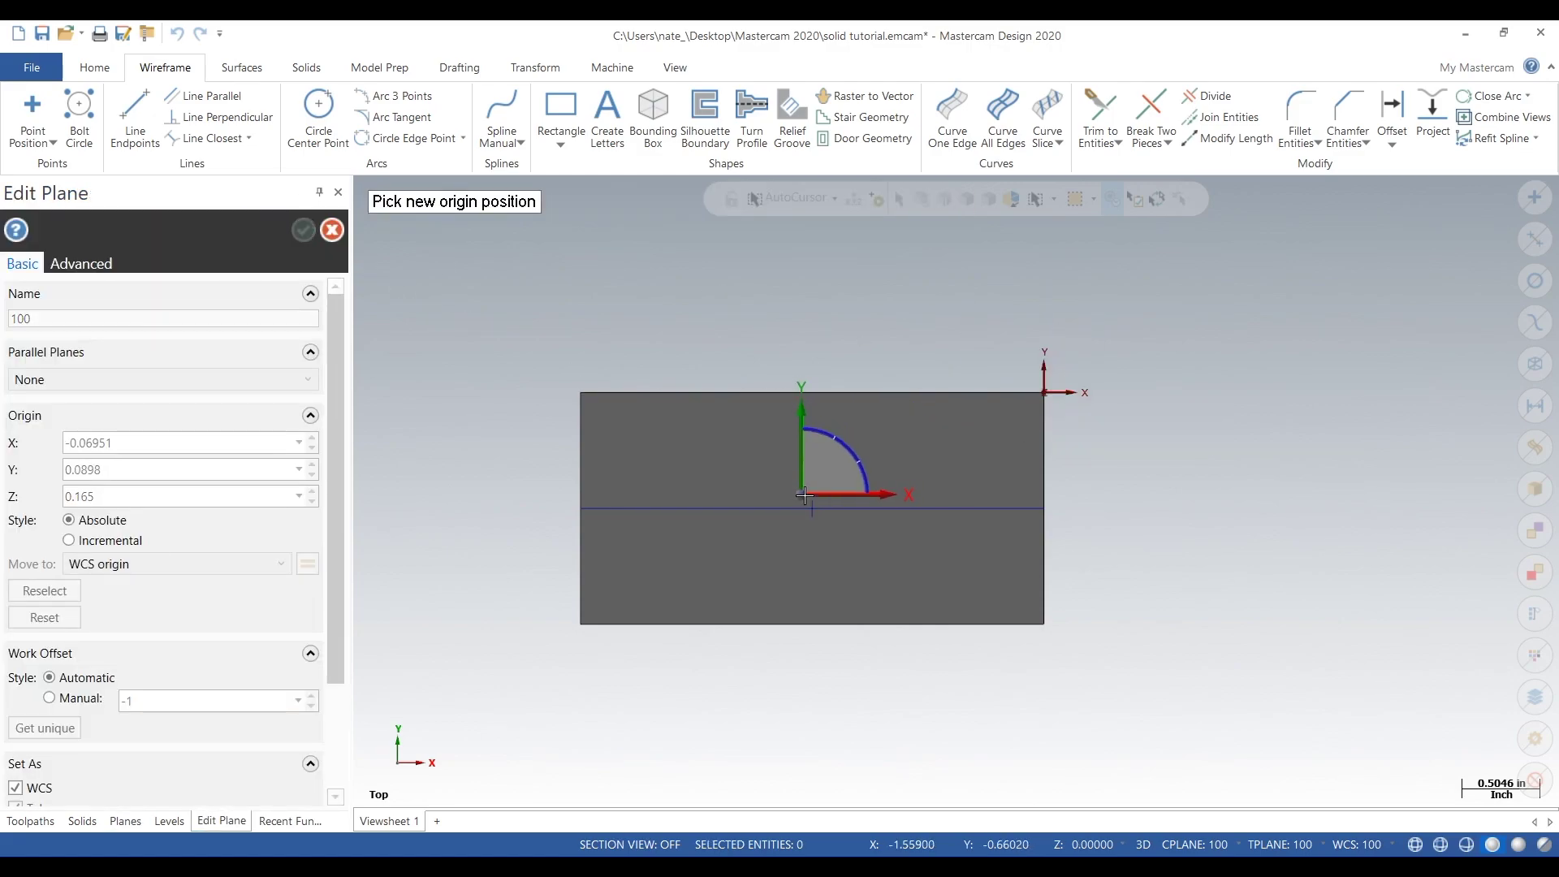
{"action": "left_click", "coordinate": [812, 509]}
{"action": "left_click", "coordinate": [305, 232]}
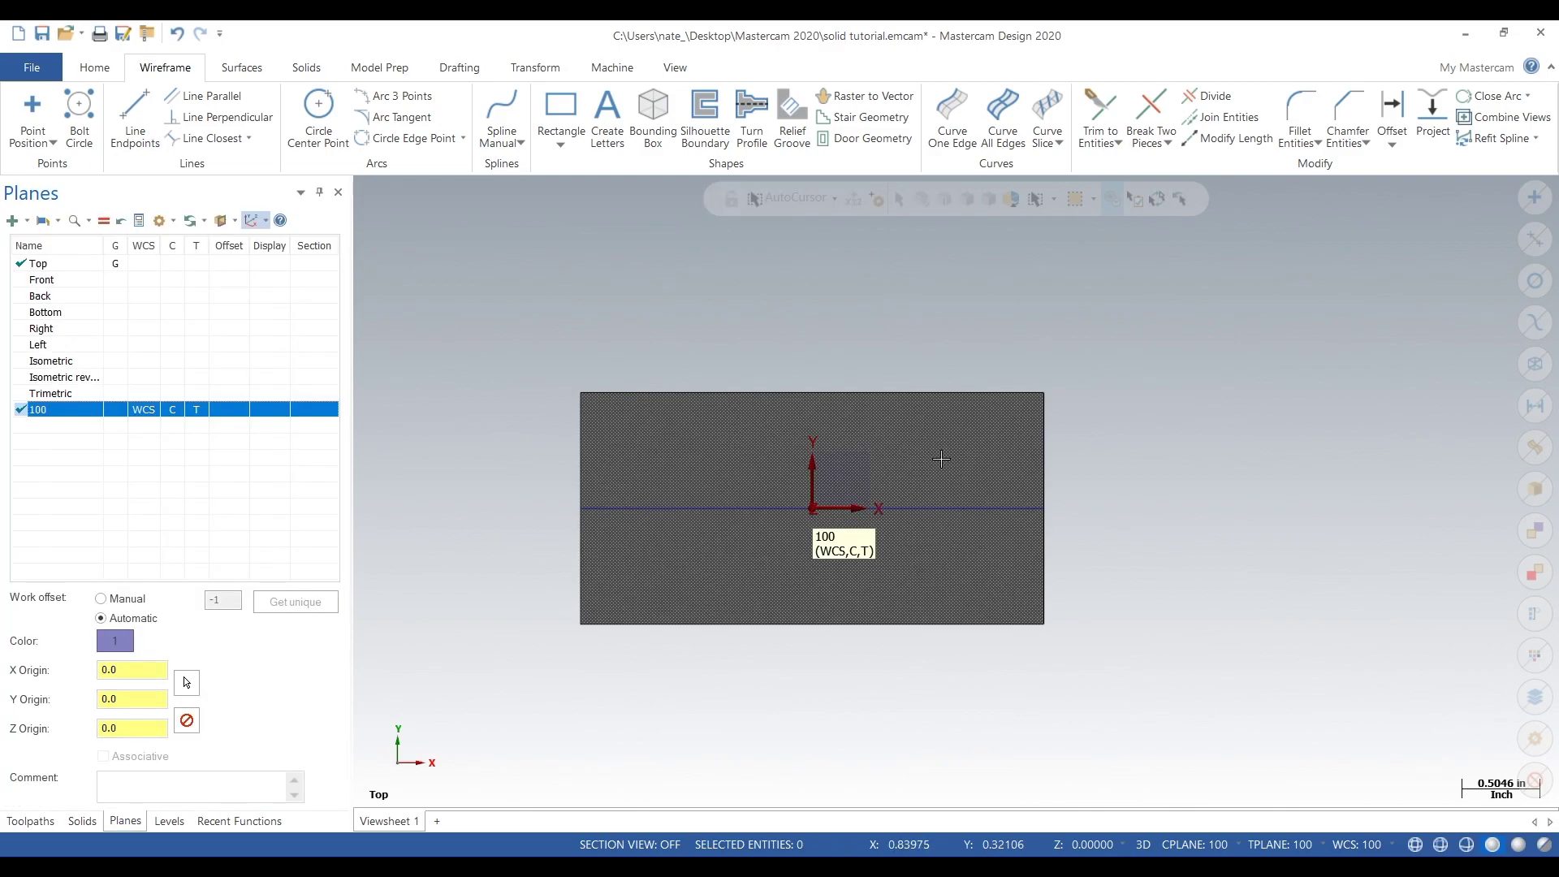
Delete the horizontal construction line across the plate
{"action": "left_click", "coordinate": [942, 508]}
{"action": "key", "text": "Delete"}
{"action": "middle_click_drag", "start_coordinate": [1119, 487], "coordinate": [1054, 349]}
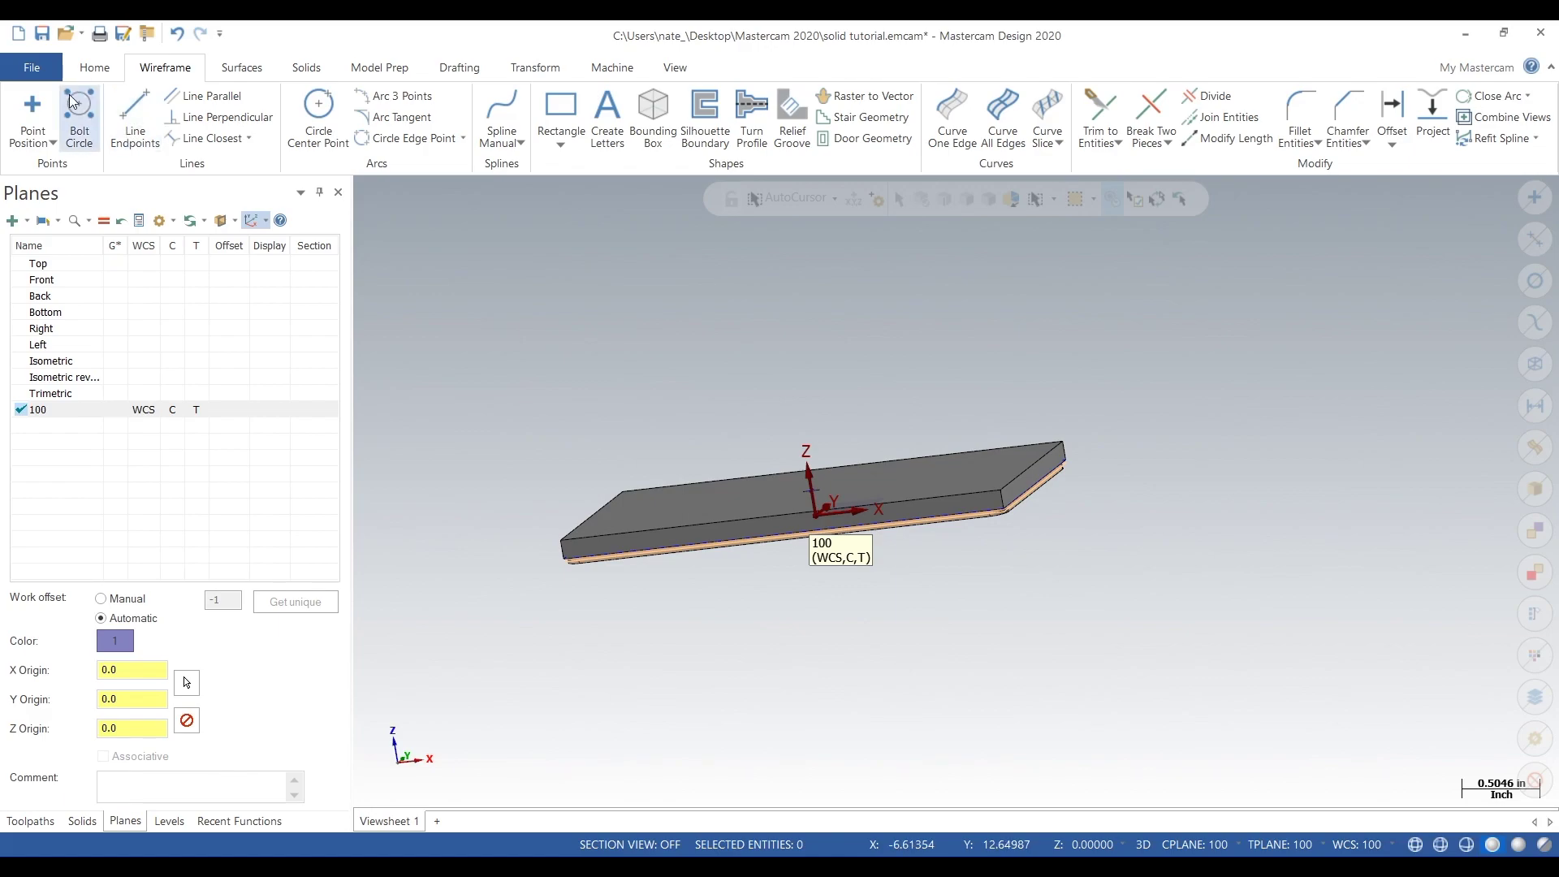
{"action": "left_click", "coordinate": [94, 69]}
{"action": "left_click", "coordinate": [863, 110]}
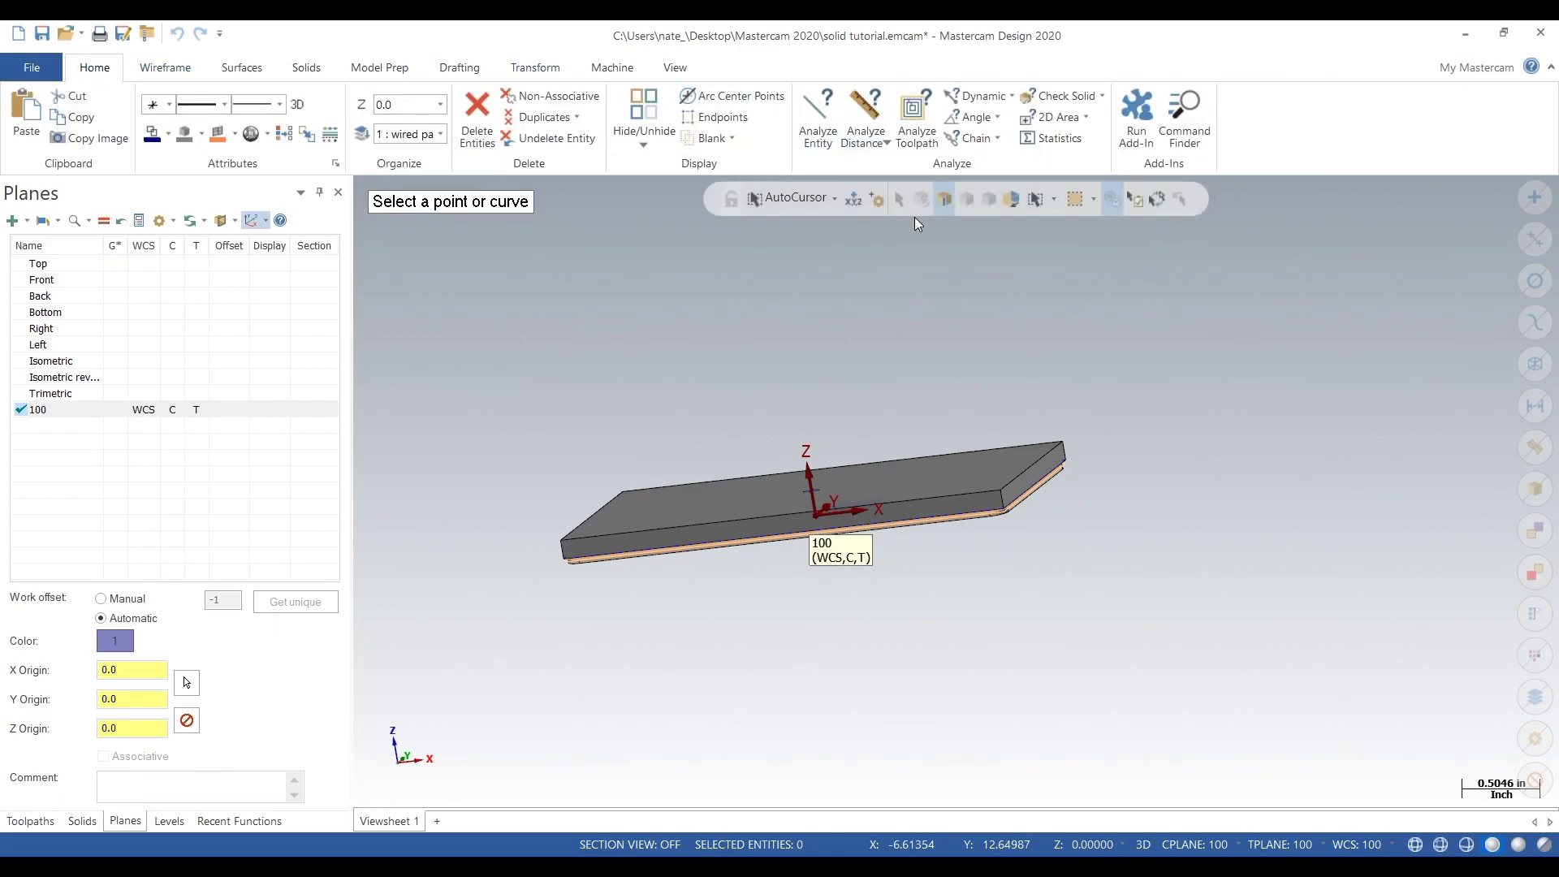
{"action": "middle_click_drag", "start_coordinate": [926, 227], "coordinate": [954, 268]}
{"action": "scroll", "coordinate": [822, 538], "scroll_direction": "up", "scroll_amount": 6}
{"action": "middle_click_drag", "start_coordinate": [880, 445], "coordinate": [859, 408]}
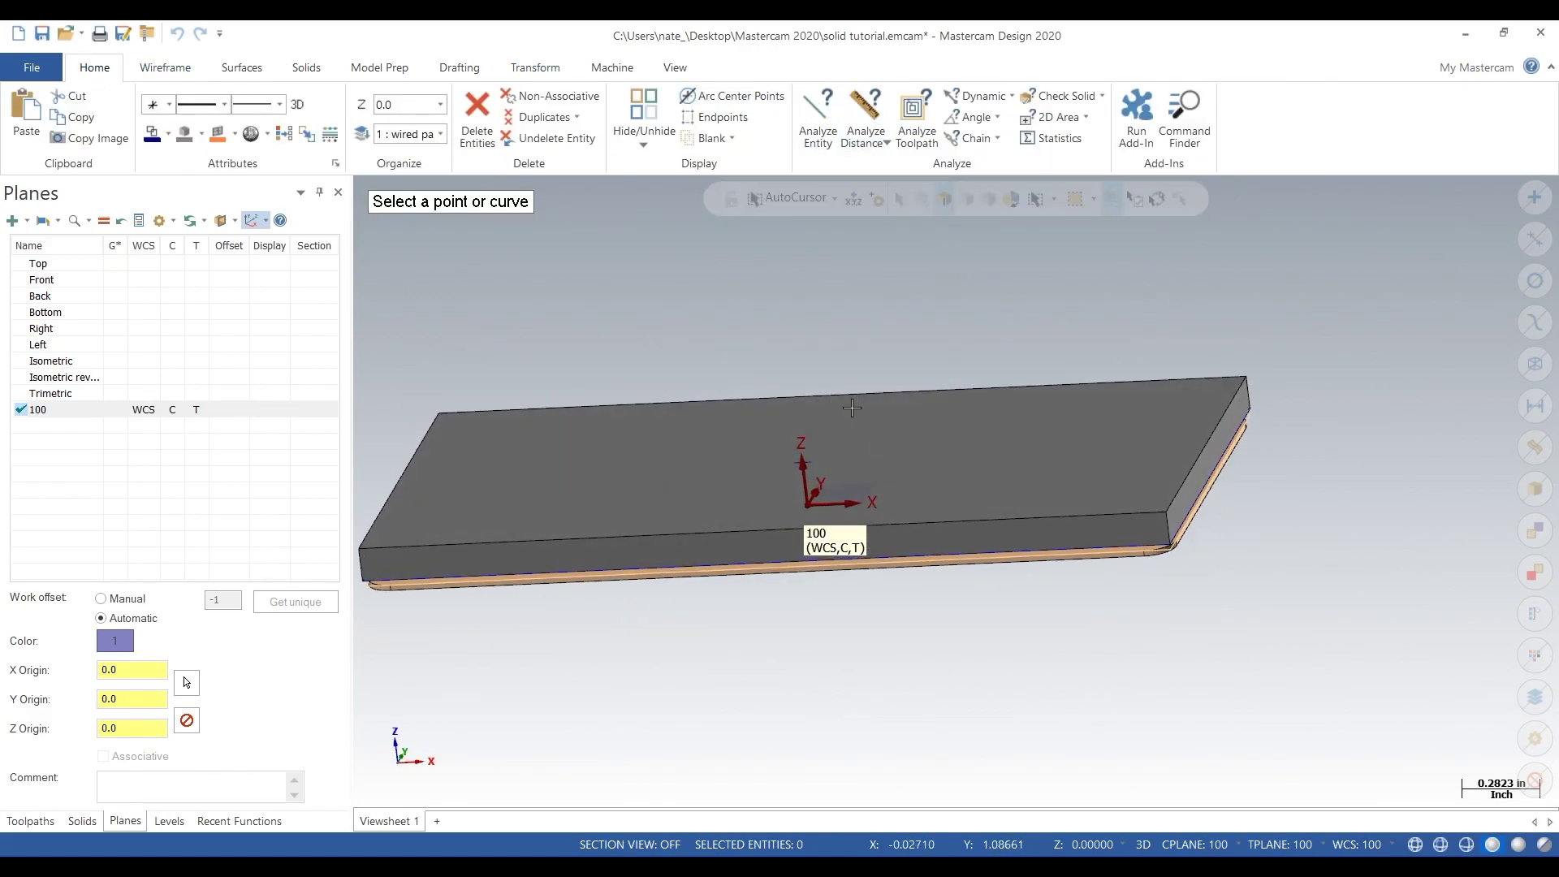
Move the origin of plane 100 to the center point on the plate's top face at X 0, Y 0, Z 0.165
{"action": "right_click", "coordinate": [83, 410]}
{"action": "left_click", "coordinate": [154, 419]}
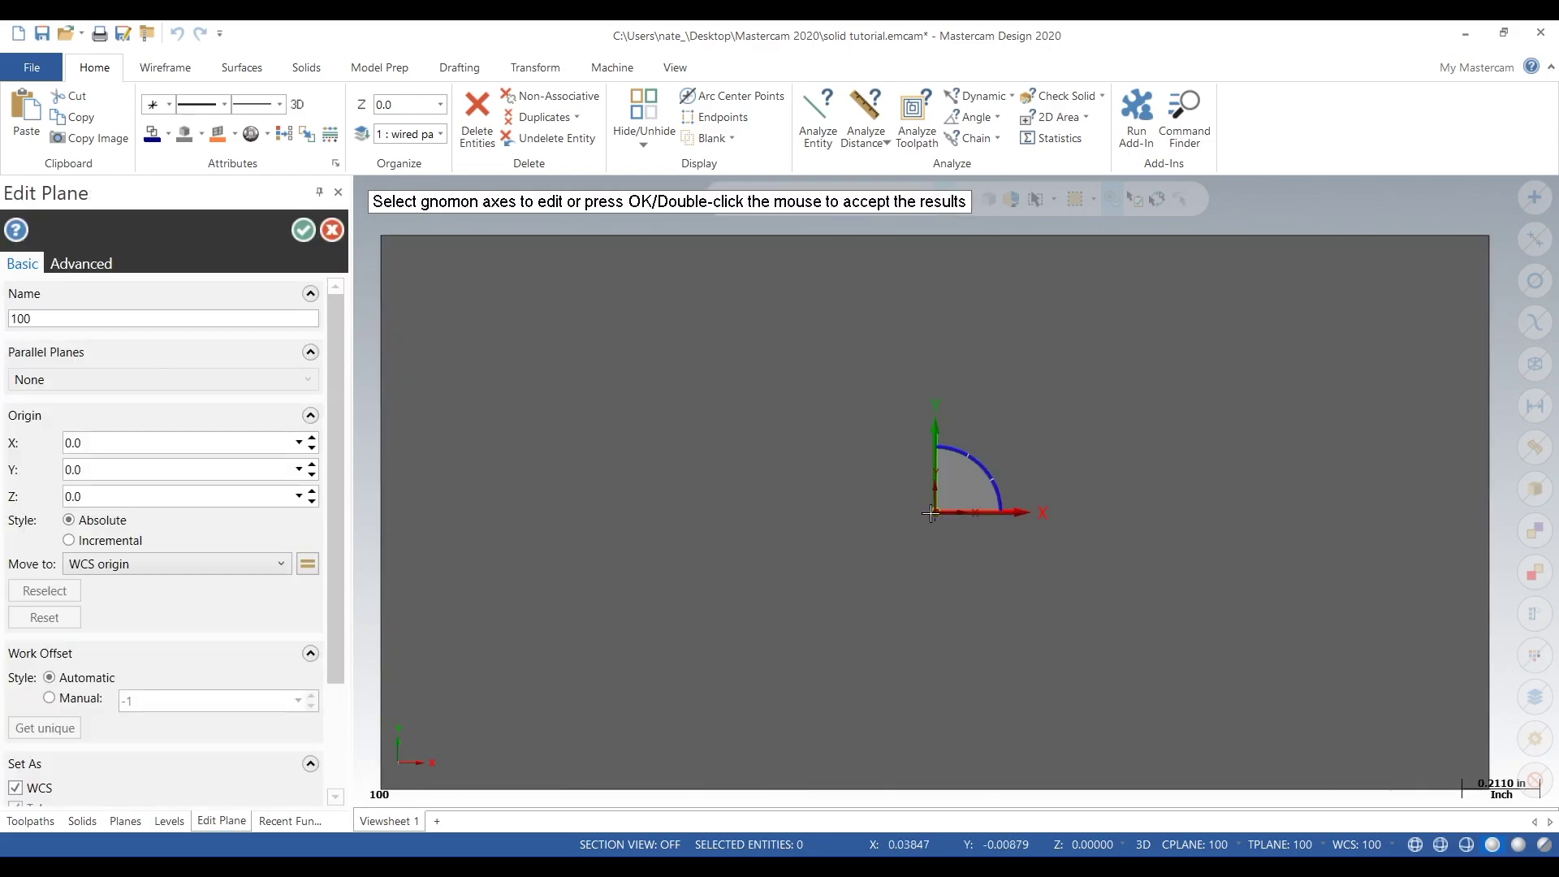
{"action": "left_click", "coordinate": [930, 514]}
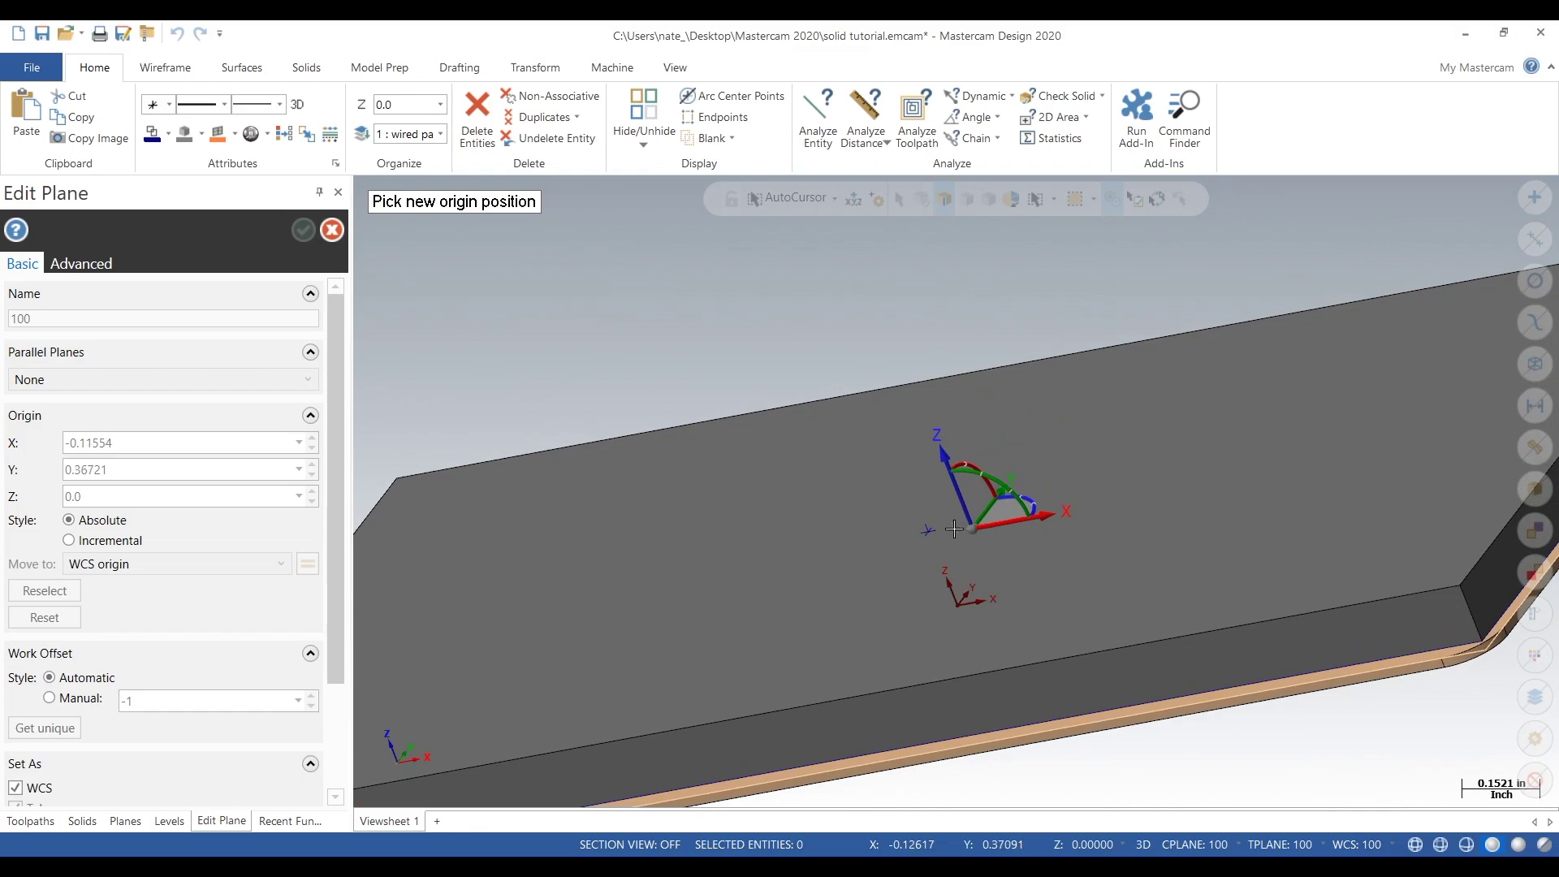
{"action": "left_click", "coordinate": [930, 535]}
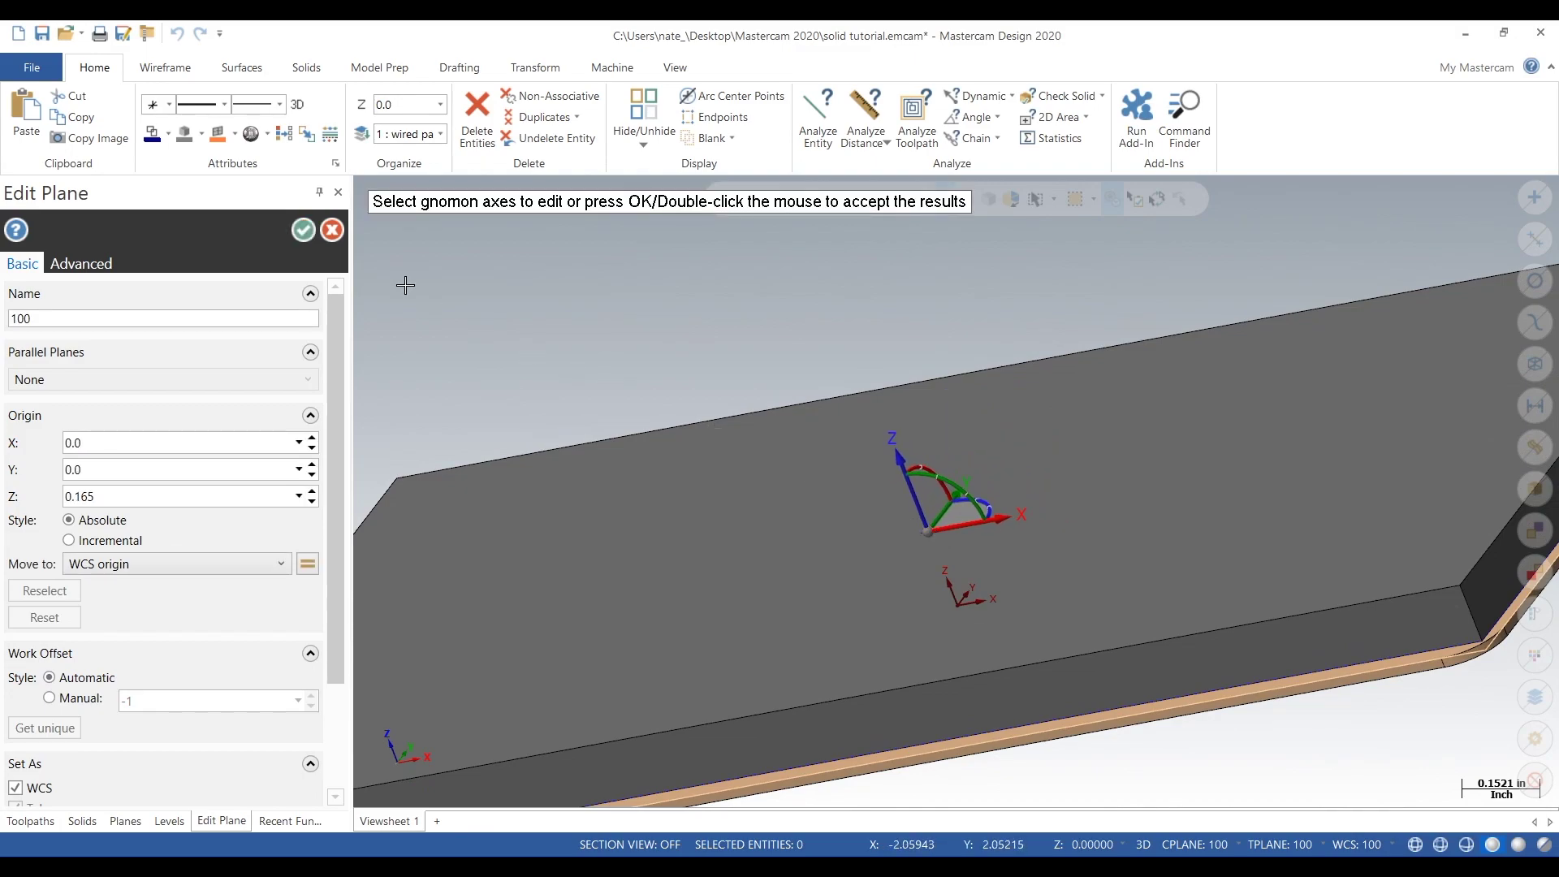
{"action": "left_click", "coordinate": [304, 230]}
Measure the distances from plane 100's origin to the edges of the plate's top face
{"action": "scroll", "coordinate": [972, 530], "scroll_direction": "down", "scroll_amount": 3}
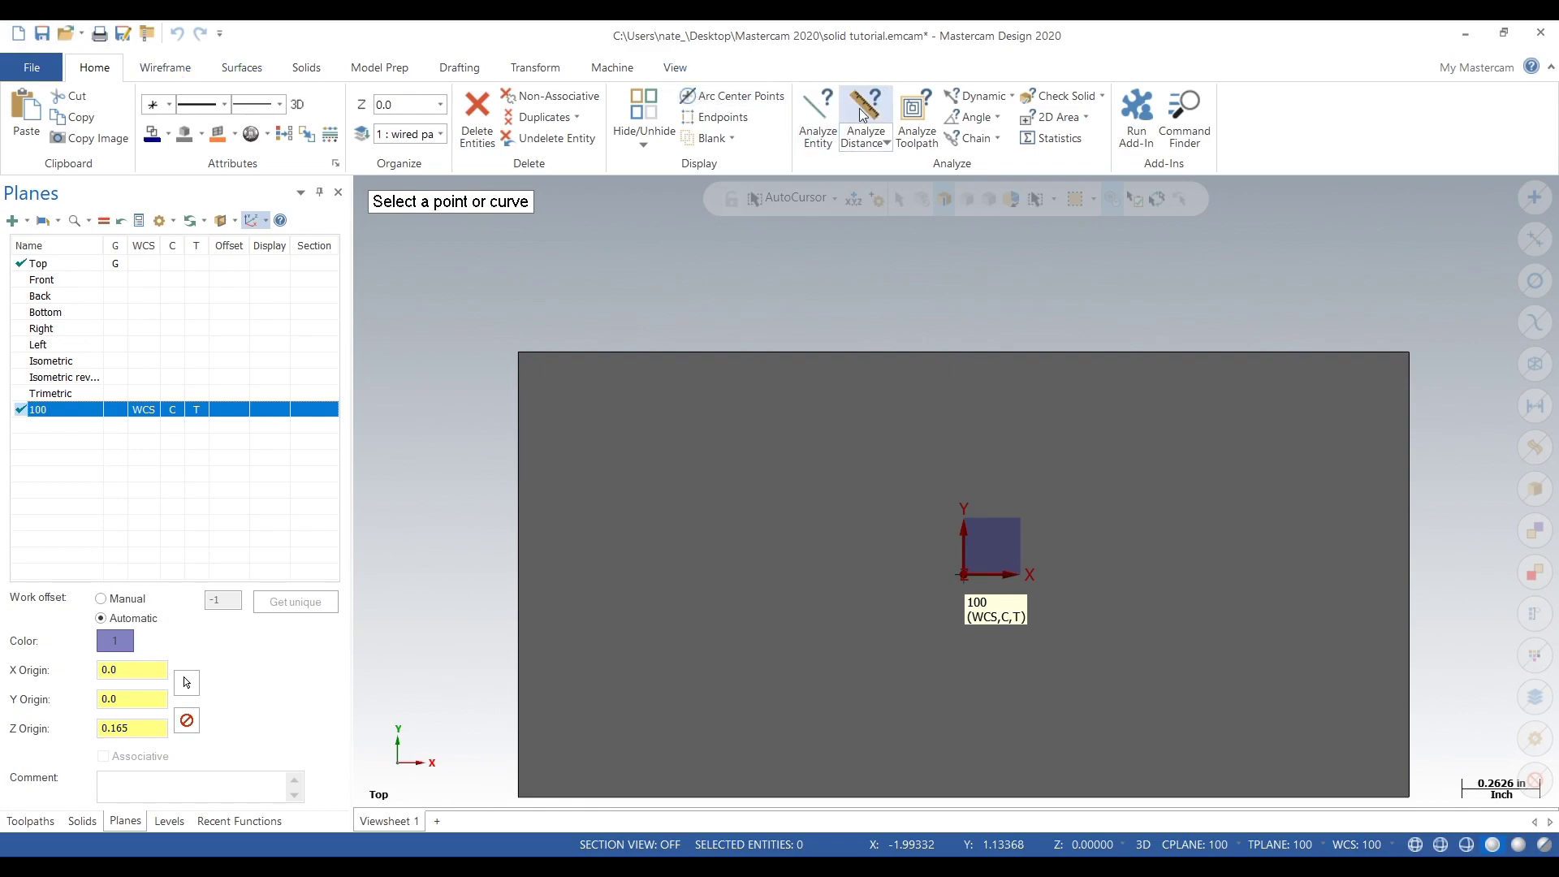
{"action": "key", "text": "alt+7"}
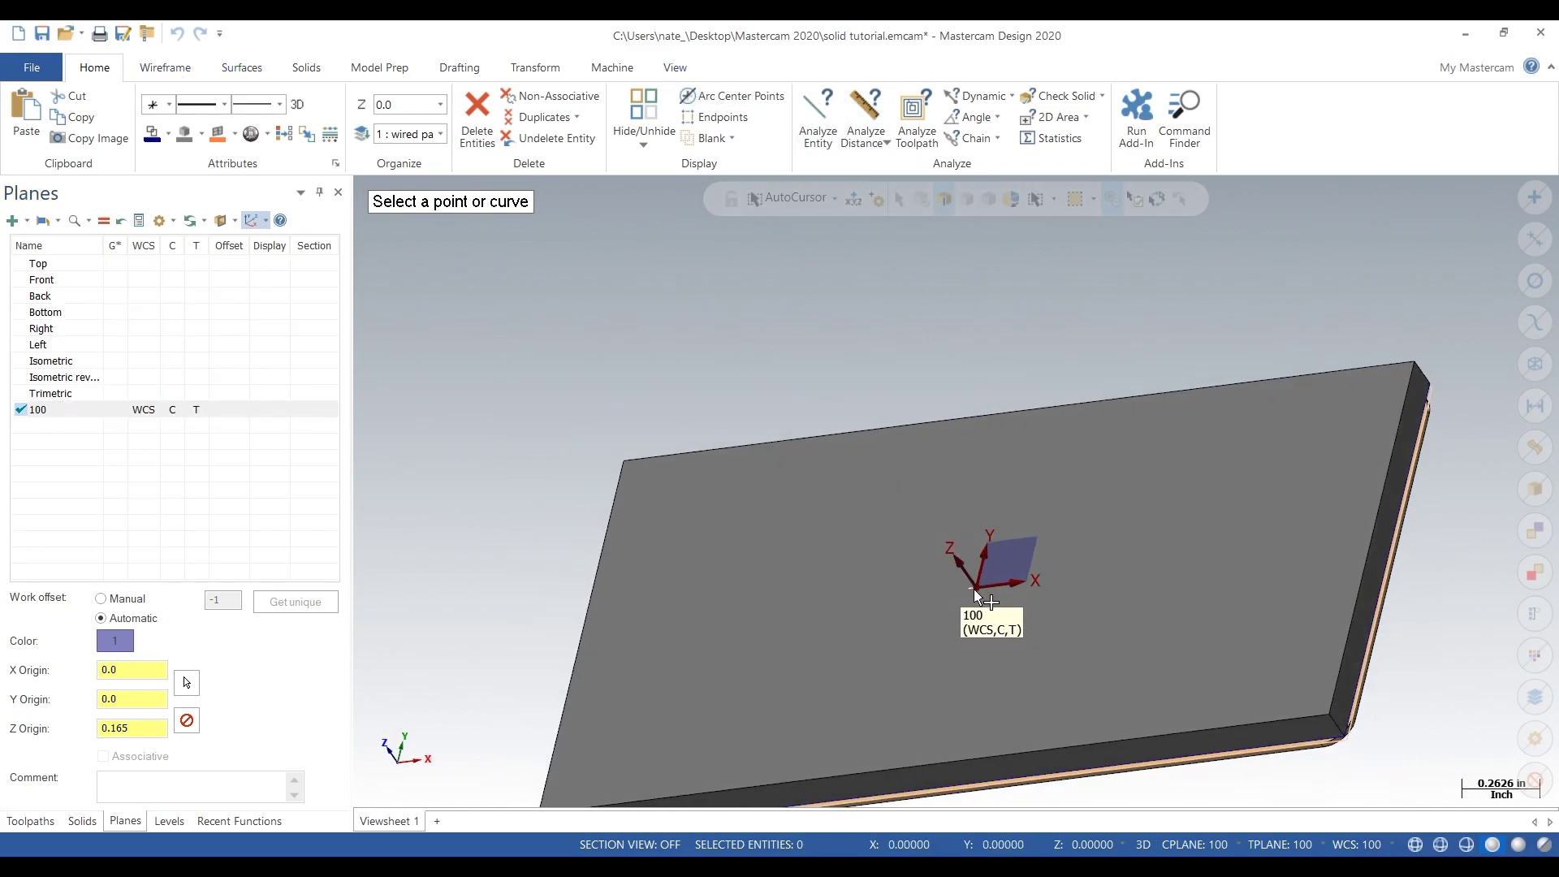
{"action": "left_click", "coordinate": [972, 587]}
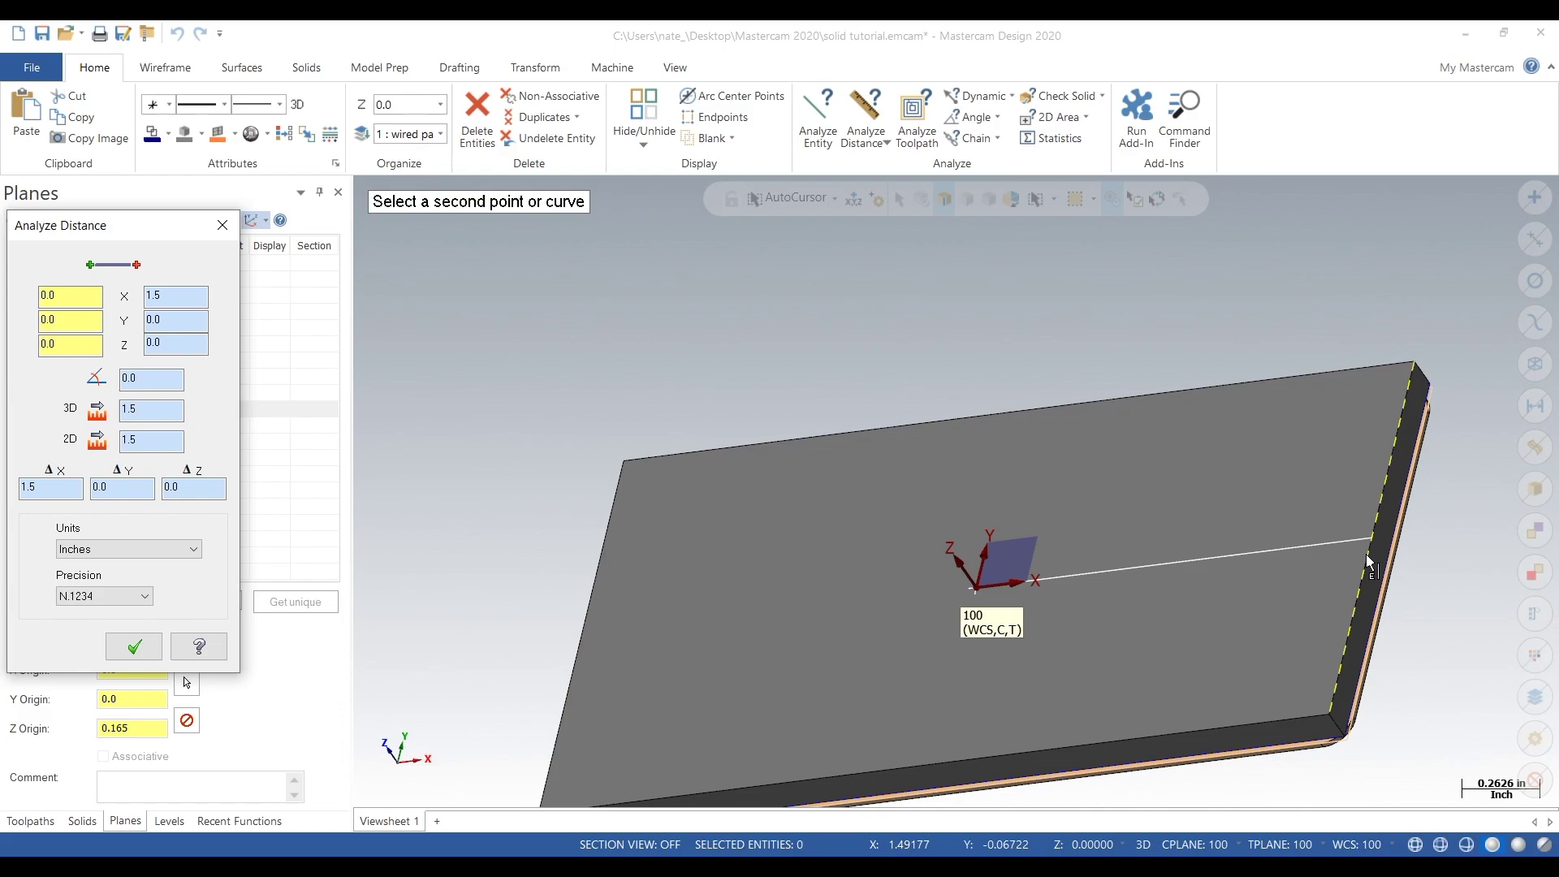
{"action": "left_click", "coordinate": [577, 651]}
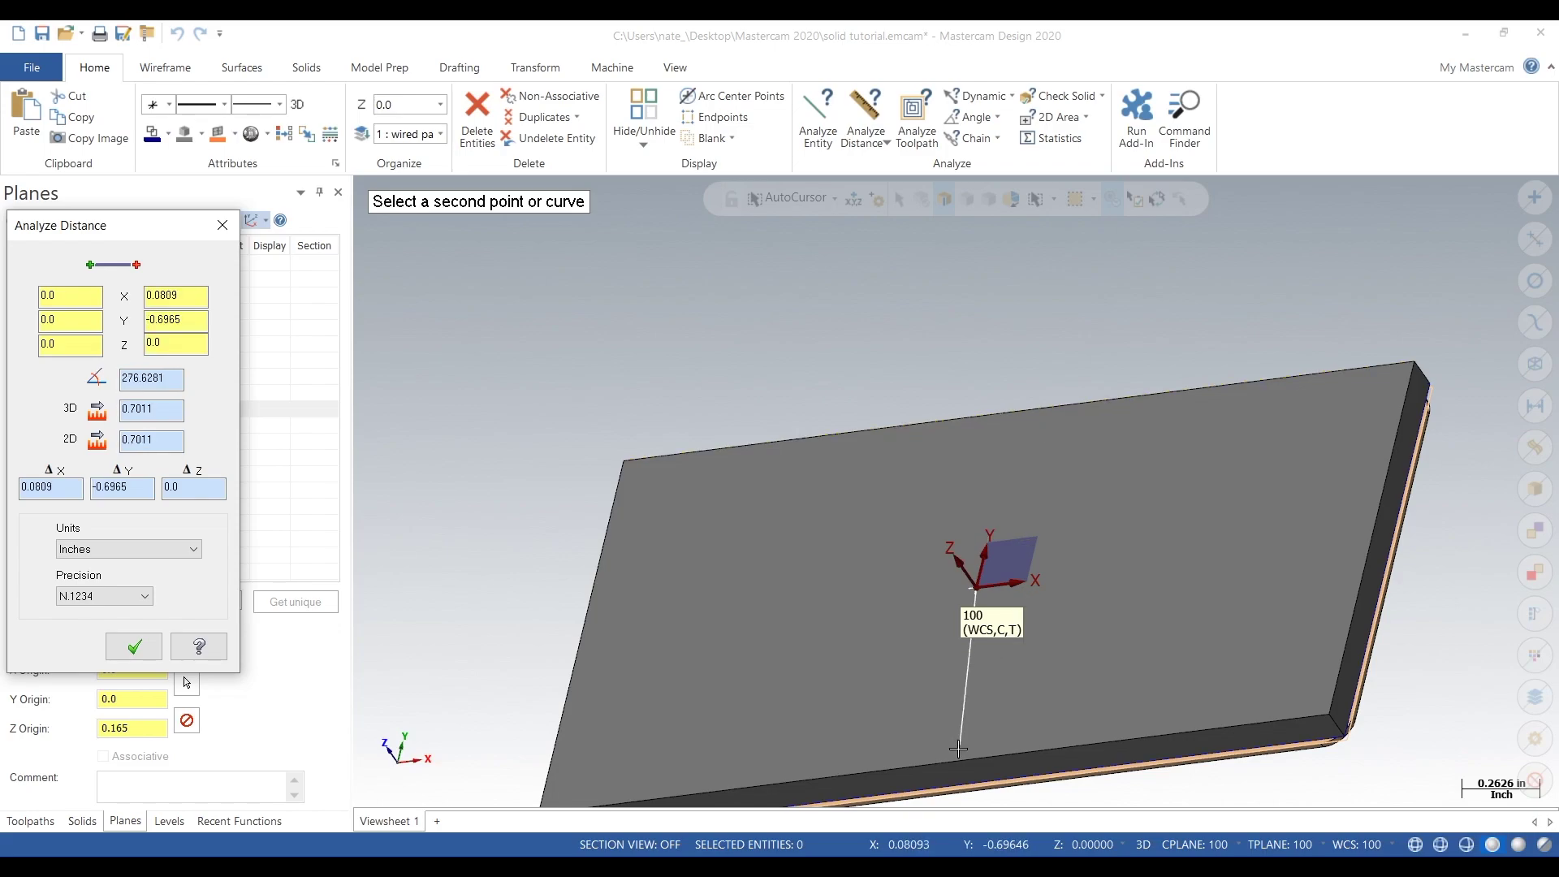
{"action": "left_click", "coordinate": [222, 225]}
Draw a 0.5 inch line from plane 100's origin along the positive X axis at angle 0
{"action": "left_click", "coordinate": [164, 68]}
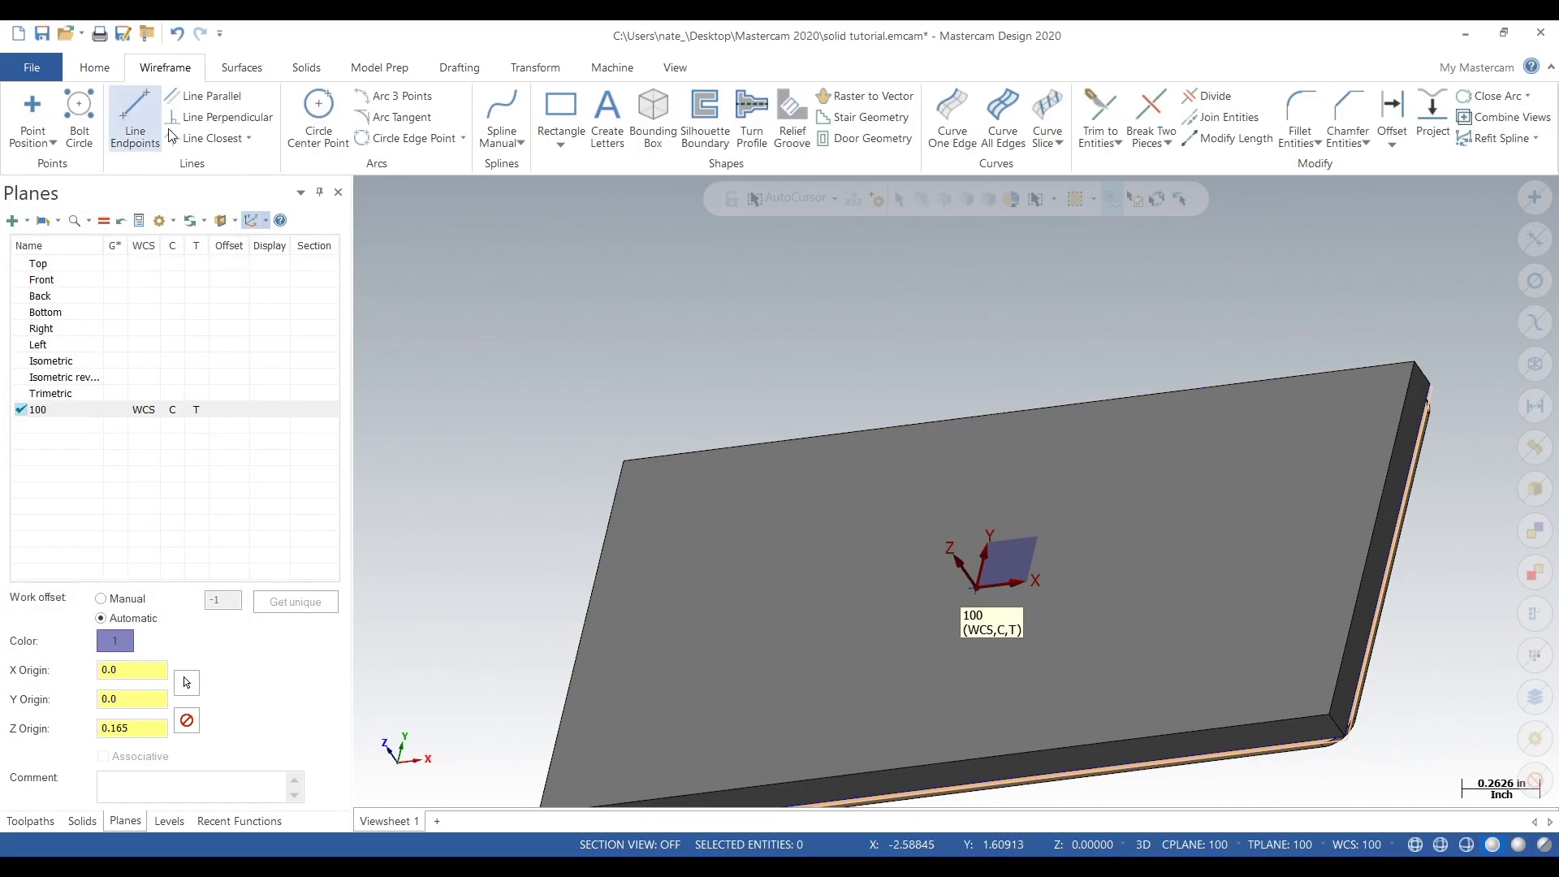
{"action": "left_click", "coordinate": [155, 130]}
{"action": "key", "text": "alt+1"}
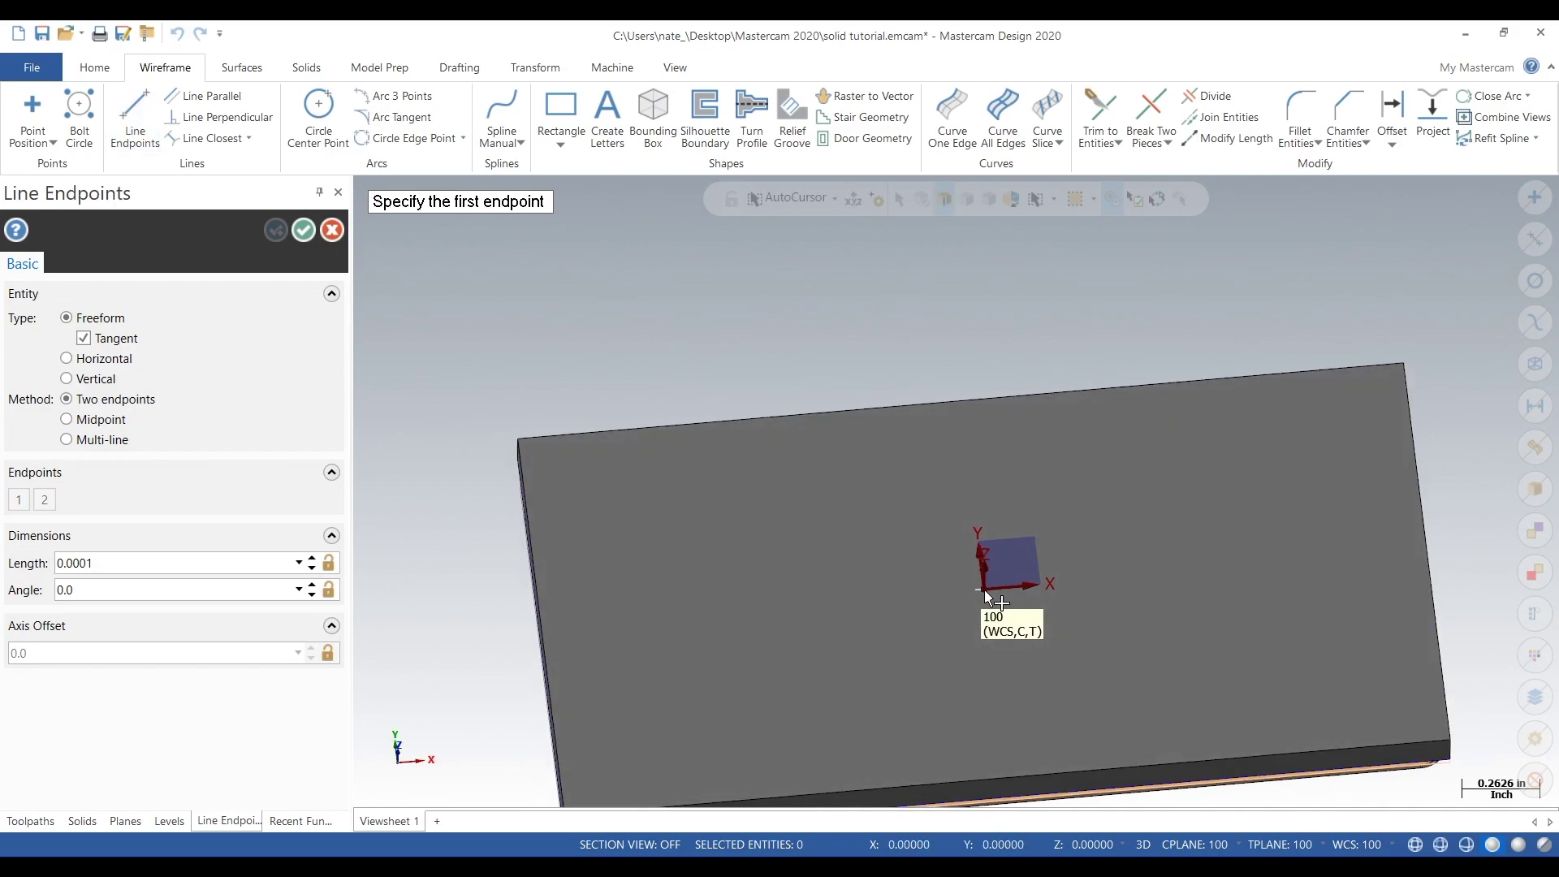
{"action": "left_click", "coordinate": [985, 593]}
{"action": "left_click", "coordinate": [1090, 580]}
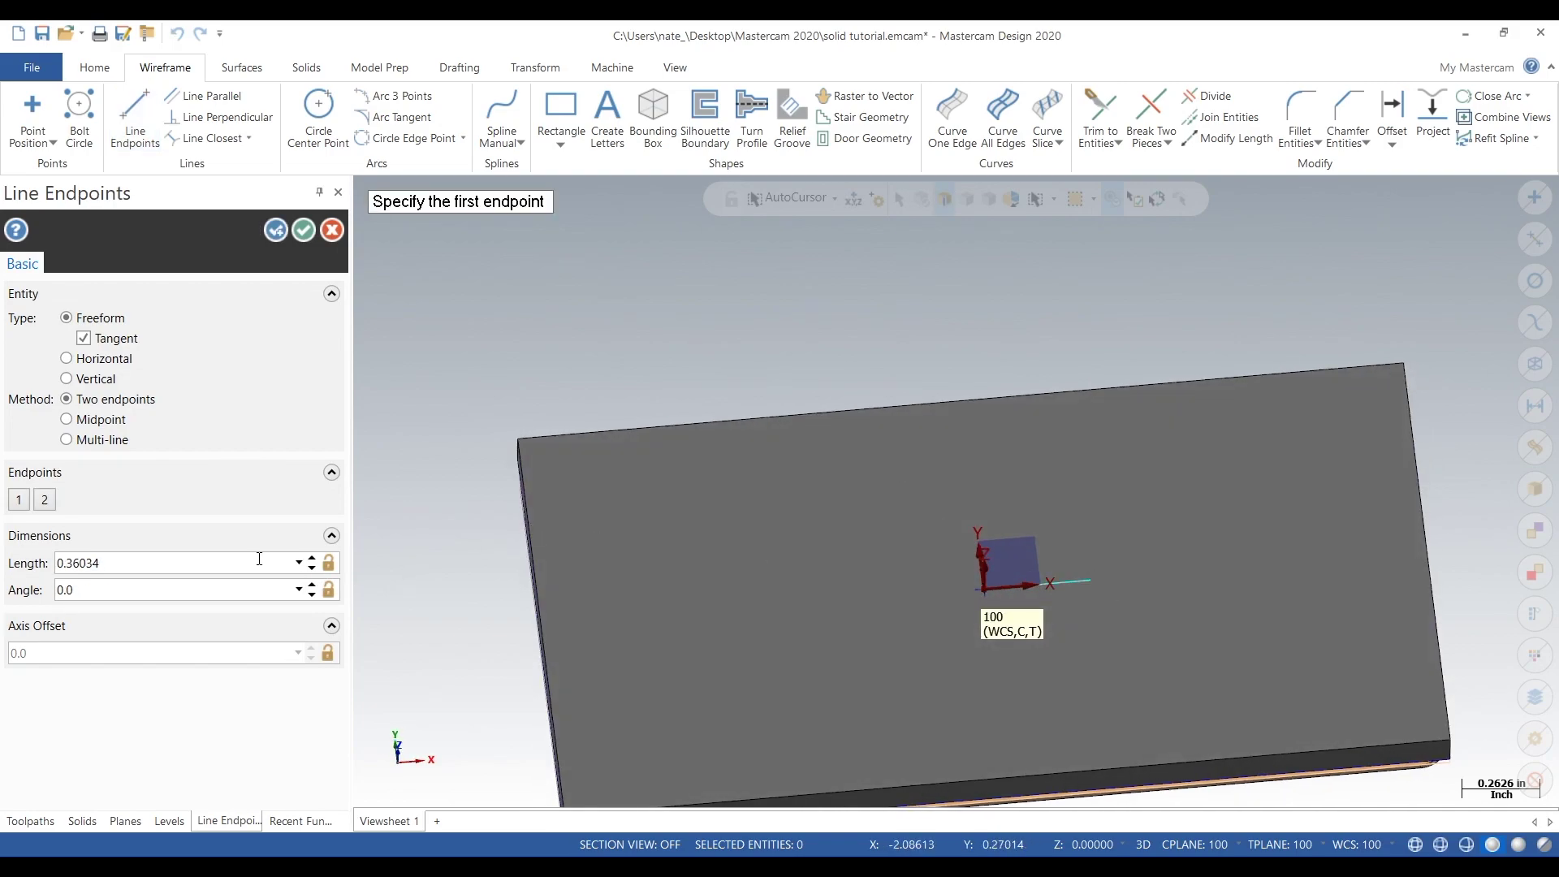
{"action": "left_click", "coordinate": [202, 560]}
{"action": "type", "text": "0."}
{"action": "left_click", "coordinate": [303, 230]}
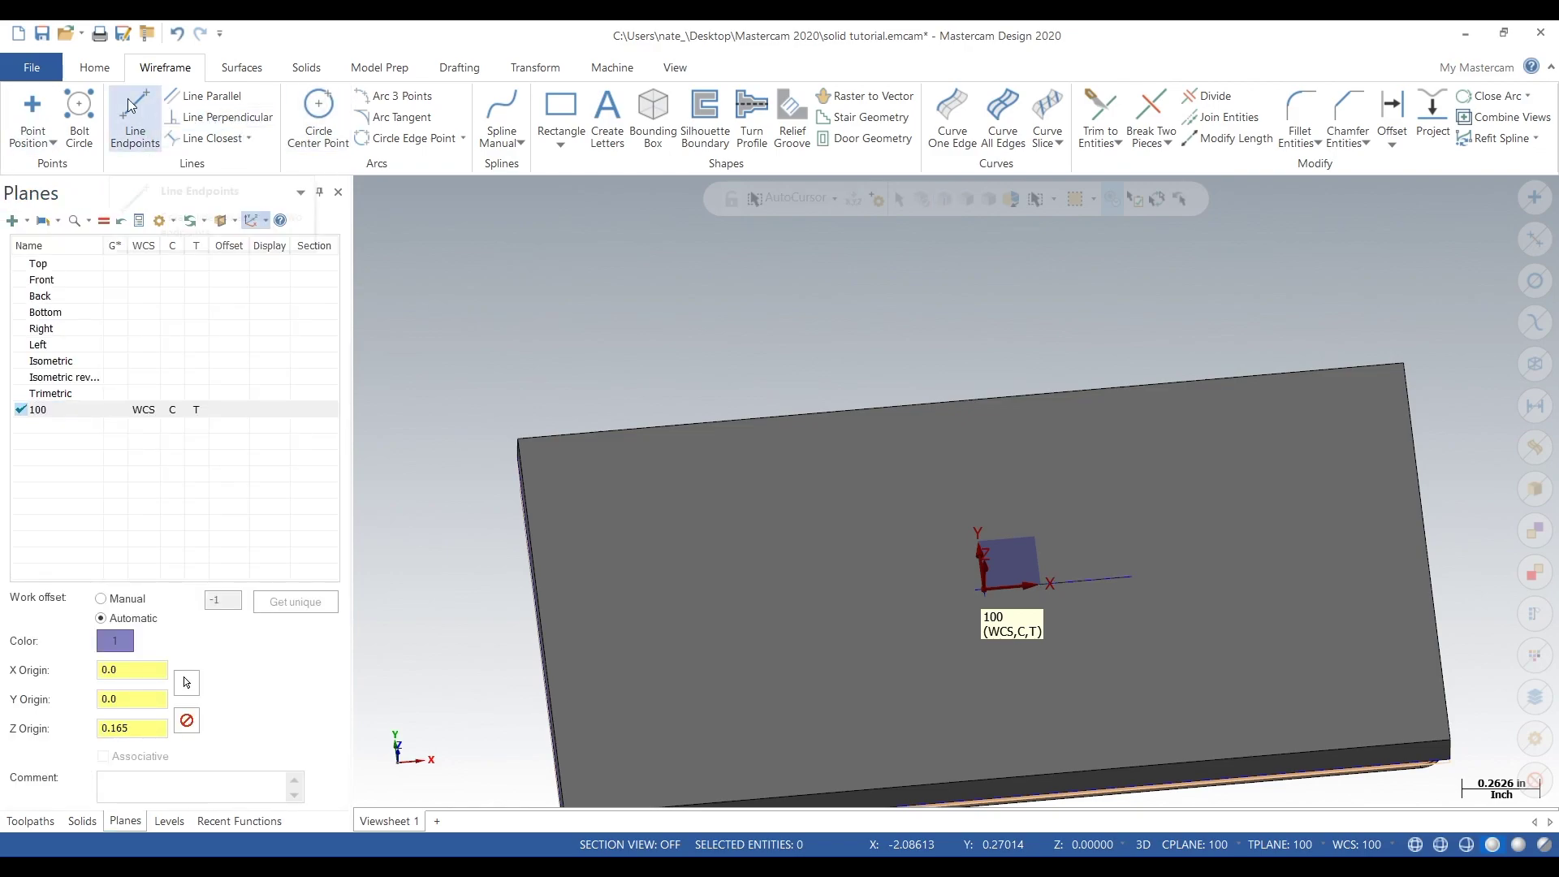
Draw a 0.5 inch line from plane 100's origin along the negative X axis at 180 degrees
{"action": "left_click", "coordinate": [132, 107]}
{"action": "left_click", "coordinate": [984, 587]}
{"action": "left_click", "coordinate": [909, 596]}
{"action": "double_click", "coordinate": [150, 563]}
{"action": "type", "text": "0"}
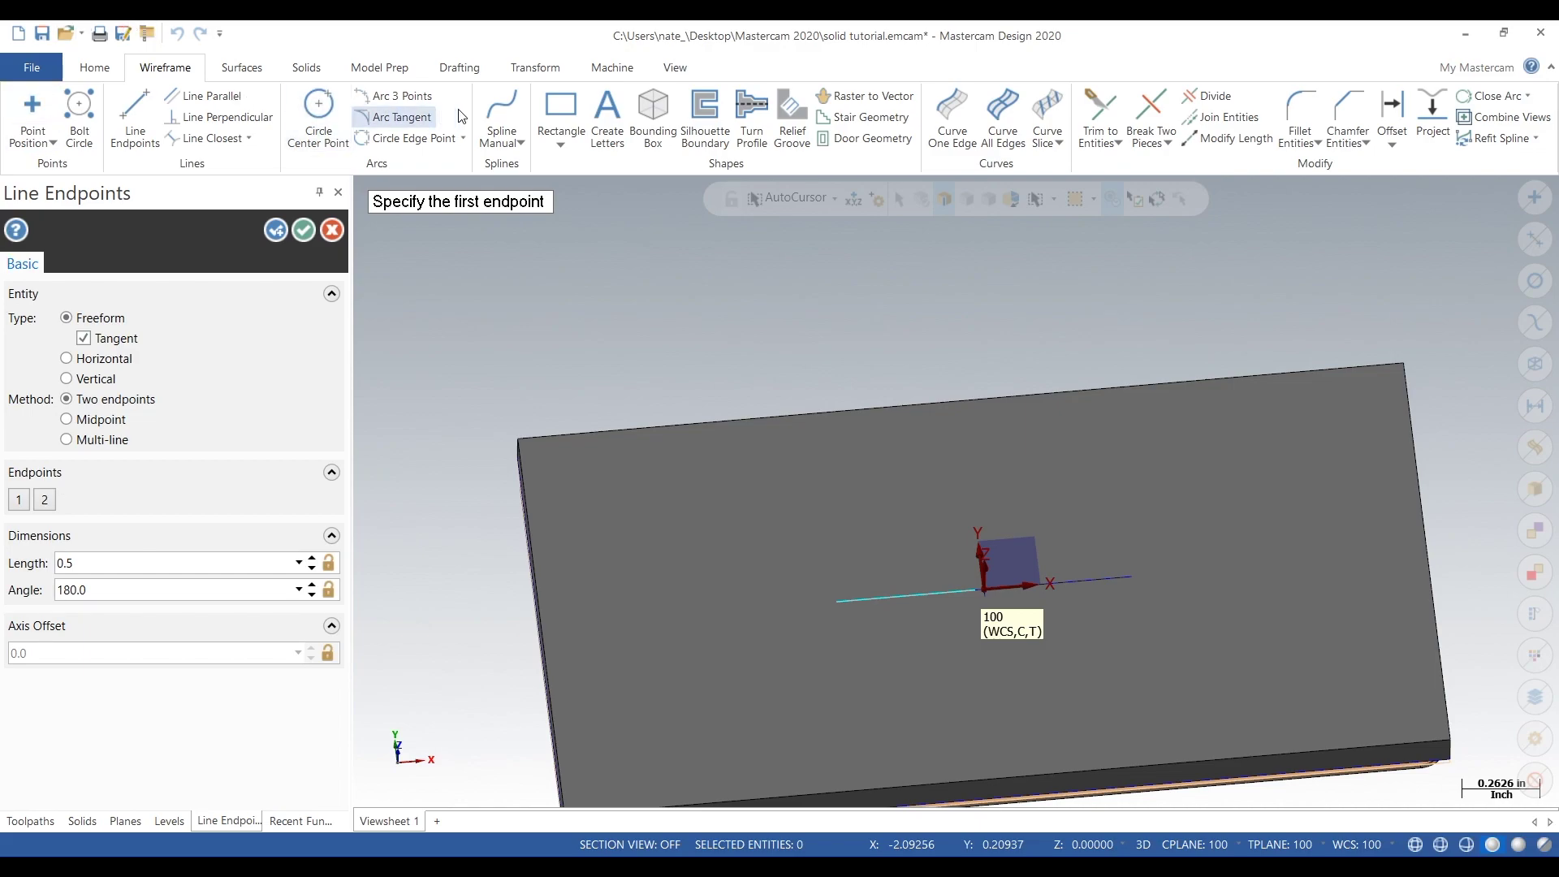
{"action": "left_click", "coordinate": [303, 230]}
Draw two circles of equal diameter centered on the outer ends of the two 0.5 inch lines
{"action": "left_click", "coordinate": [317, 113]}
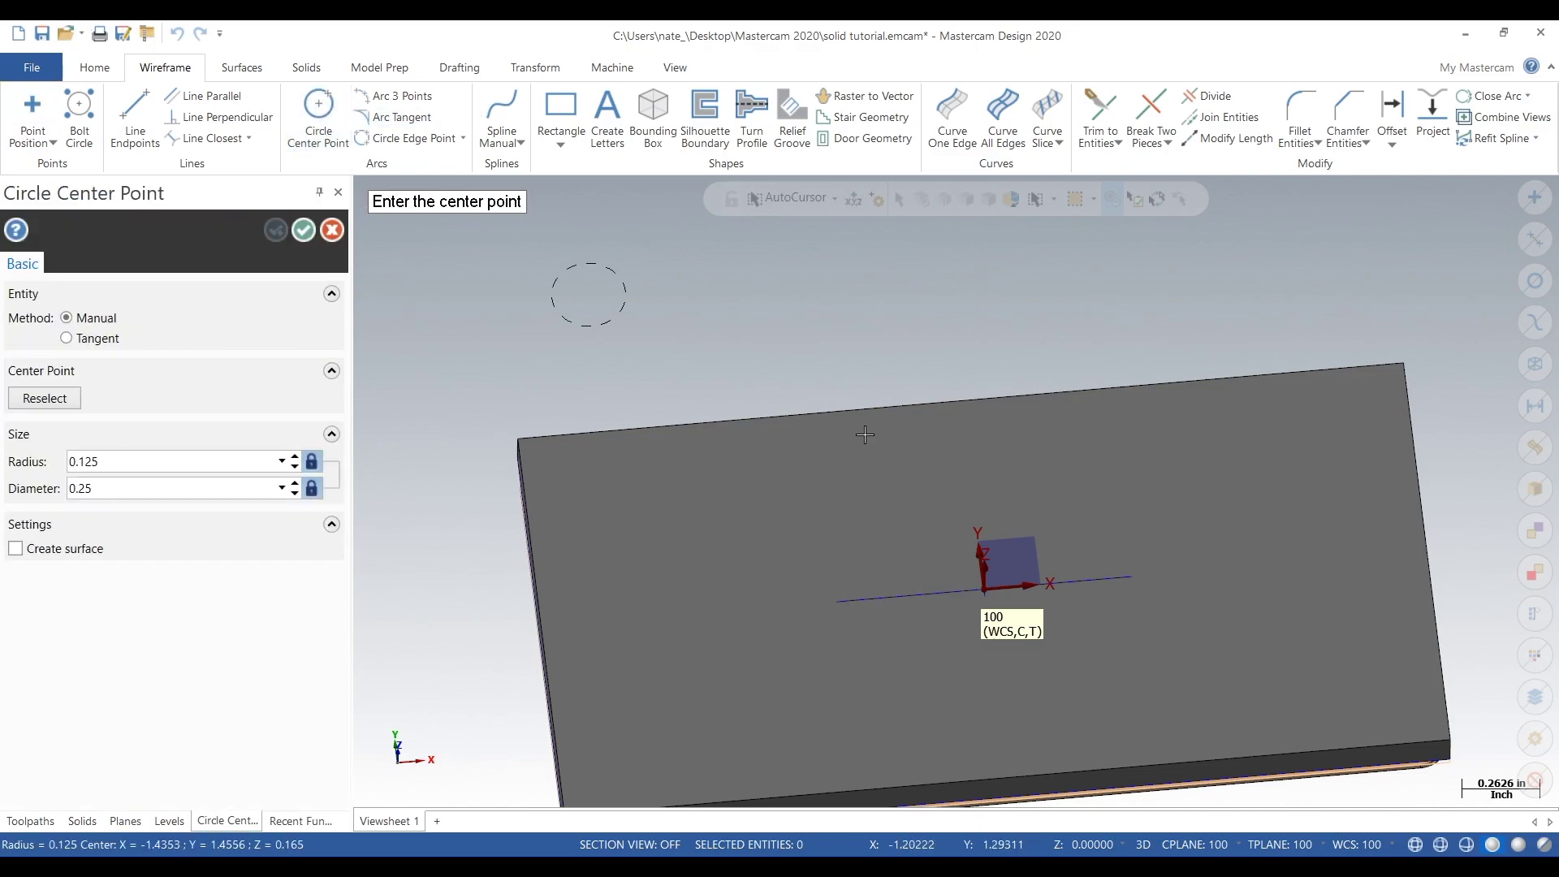
{"action": "left_click", "coordinate": [1131, 577]}
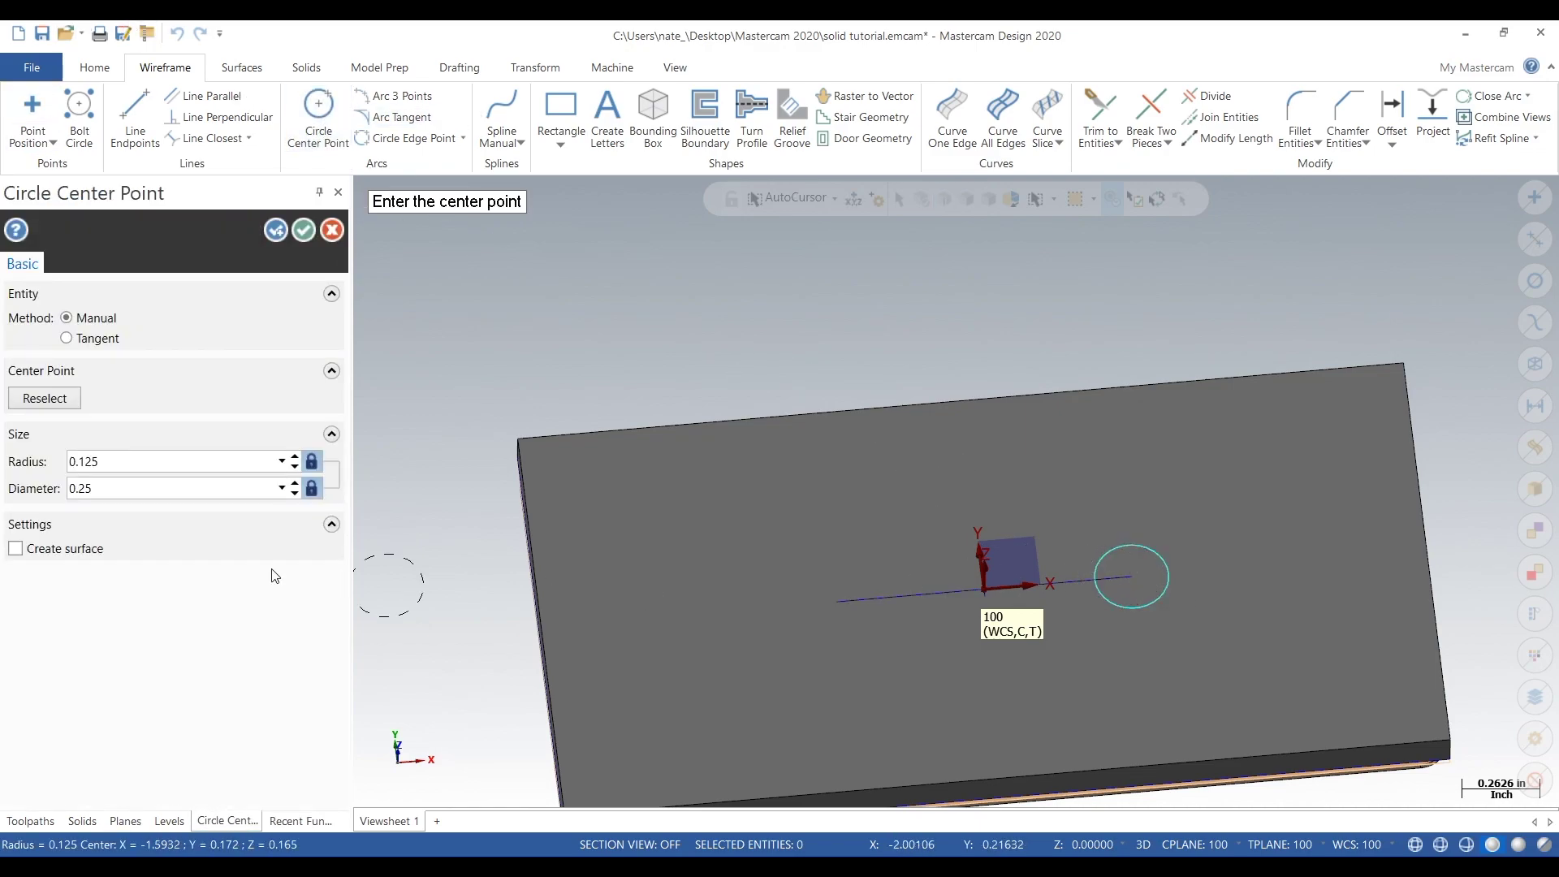
{"action": "left_click", "coordinate": [101, 481]}
{"action": "type", "text": "0.27"}
{"action": "key", "text": "Tab"}
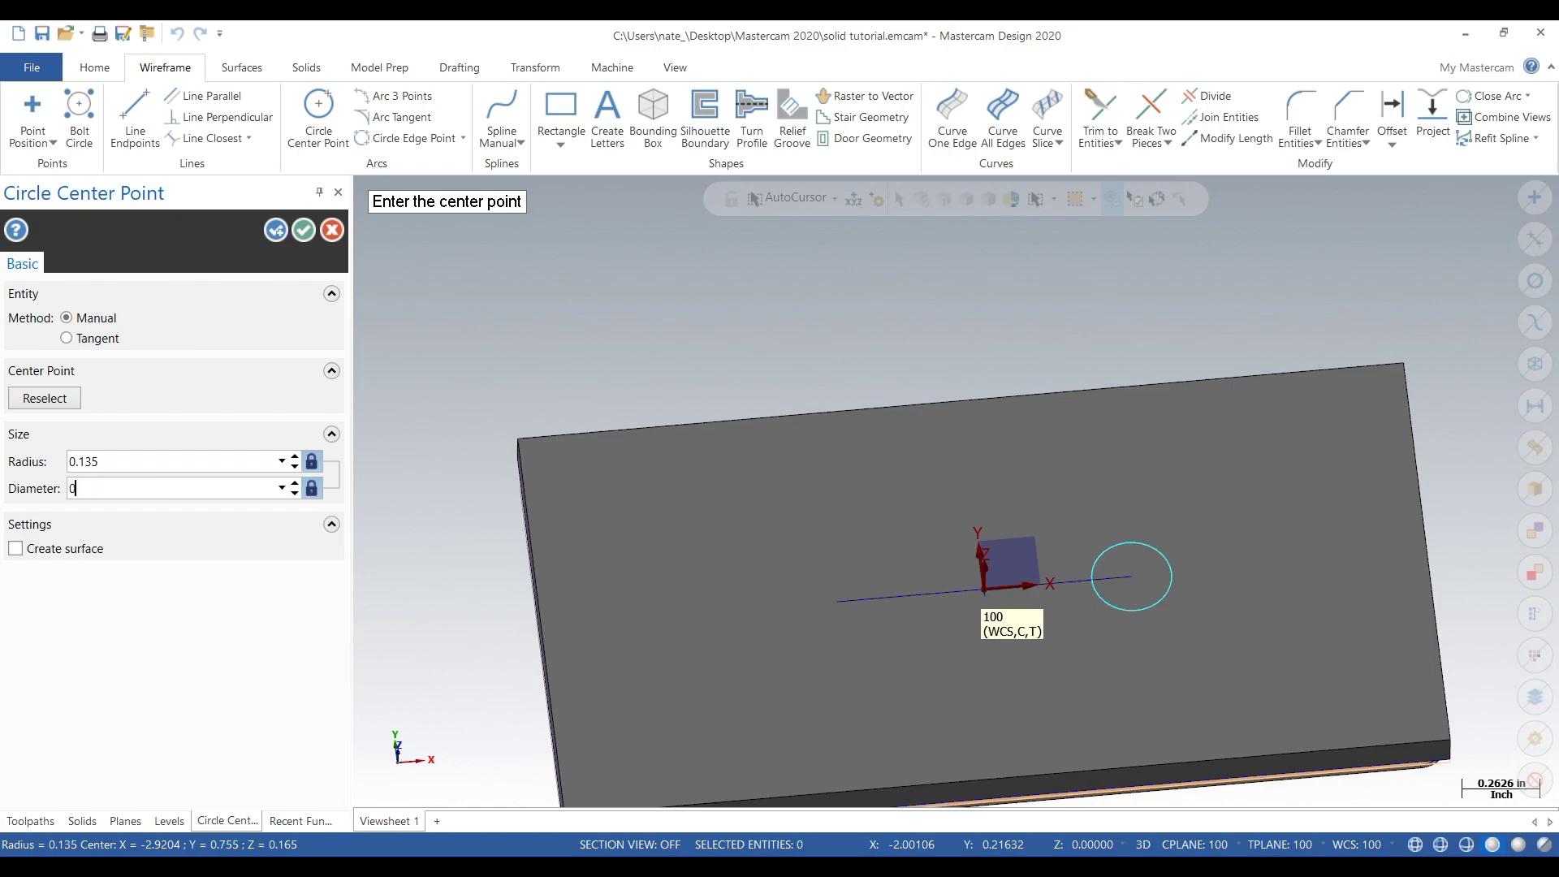
{"action": "key", "text": "Tab"}
{"action": "key", "text": "shift+Tab"}
{"action": "left_click", "coordinate": [841, 605]}
{"action": "left_click", "coordinate": [302, 230]}
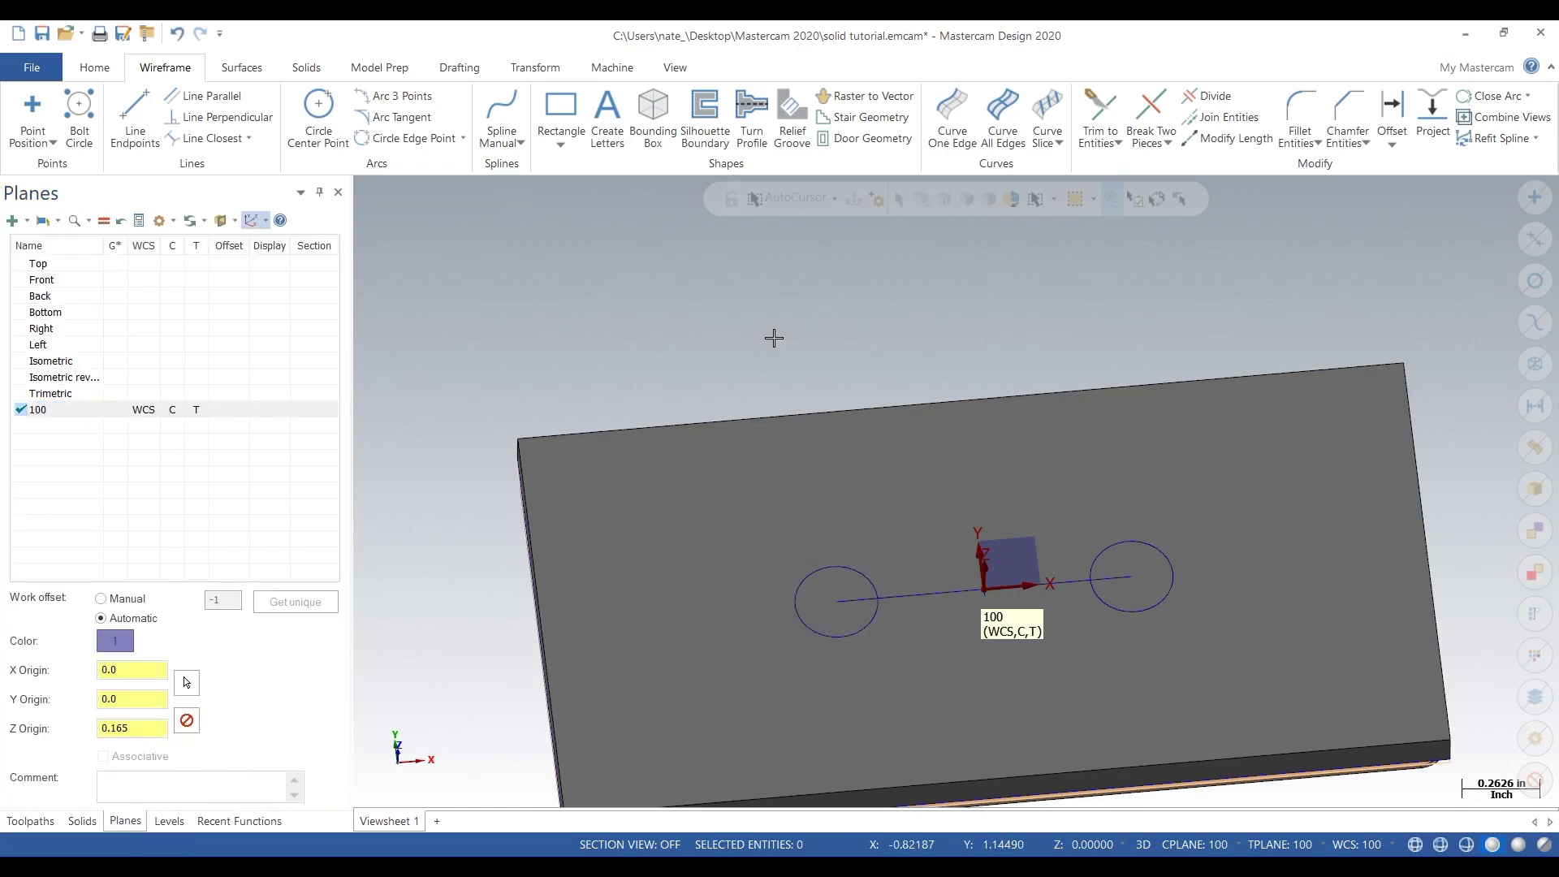
Extrude-cut both circles 0.125 inch downward through the plate, with the cut direction reversed into the solid
{"action": "scroll", "coordinate": [934, 369], "scroll_direction": "down", "scroll_amount": 1}
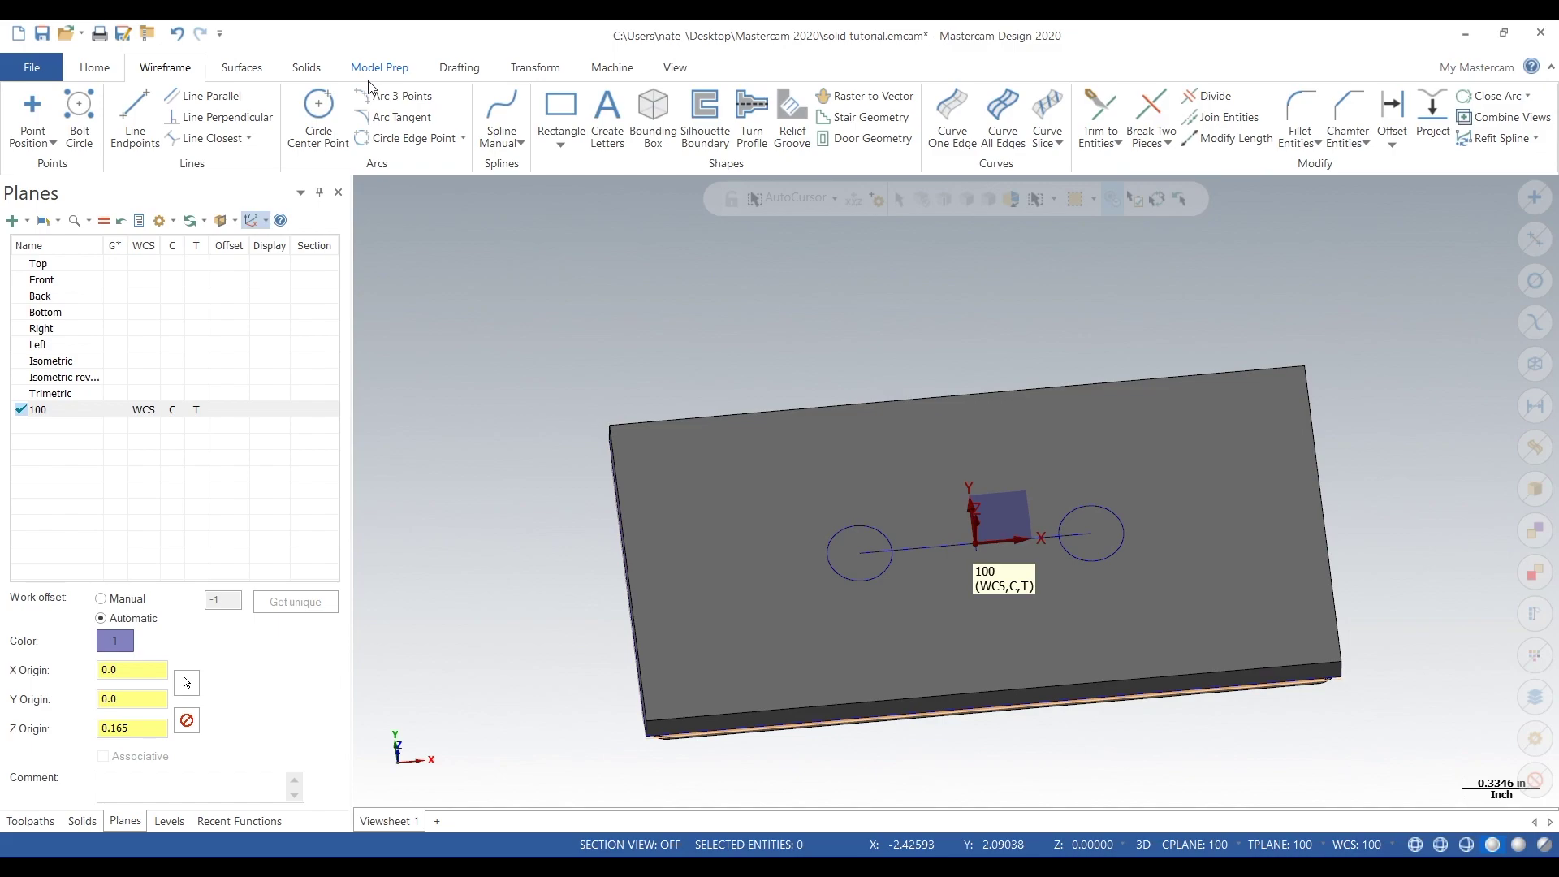
{"action": "left_click", "coordinate": [306, 67]}
{"action": "left_click", "coordinate": [175, 118]}
{"action": "left_click", "coordinate": [875, 524]}
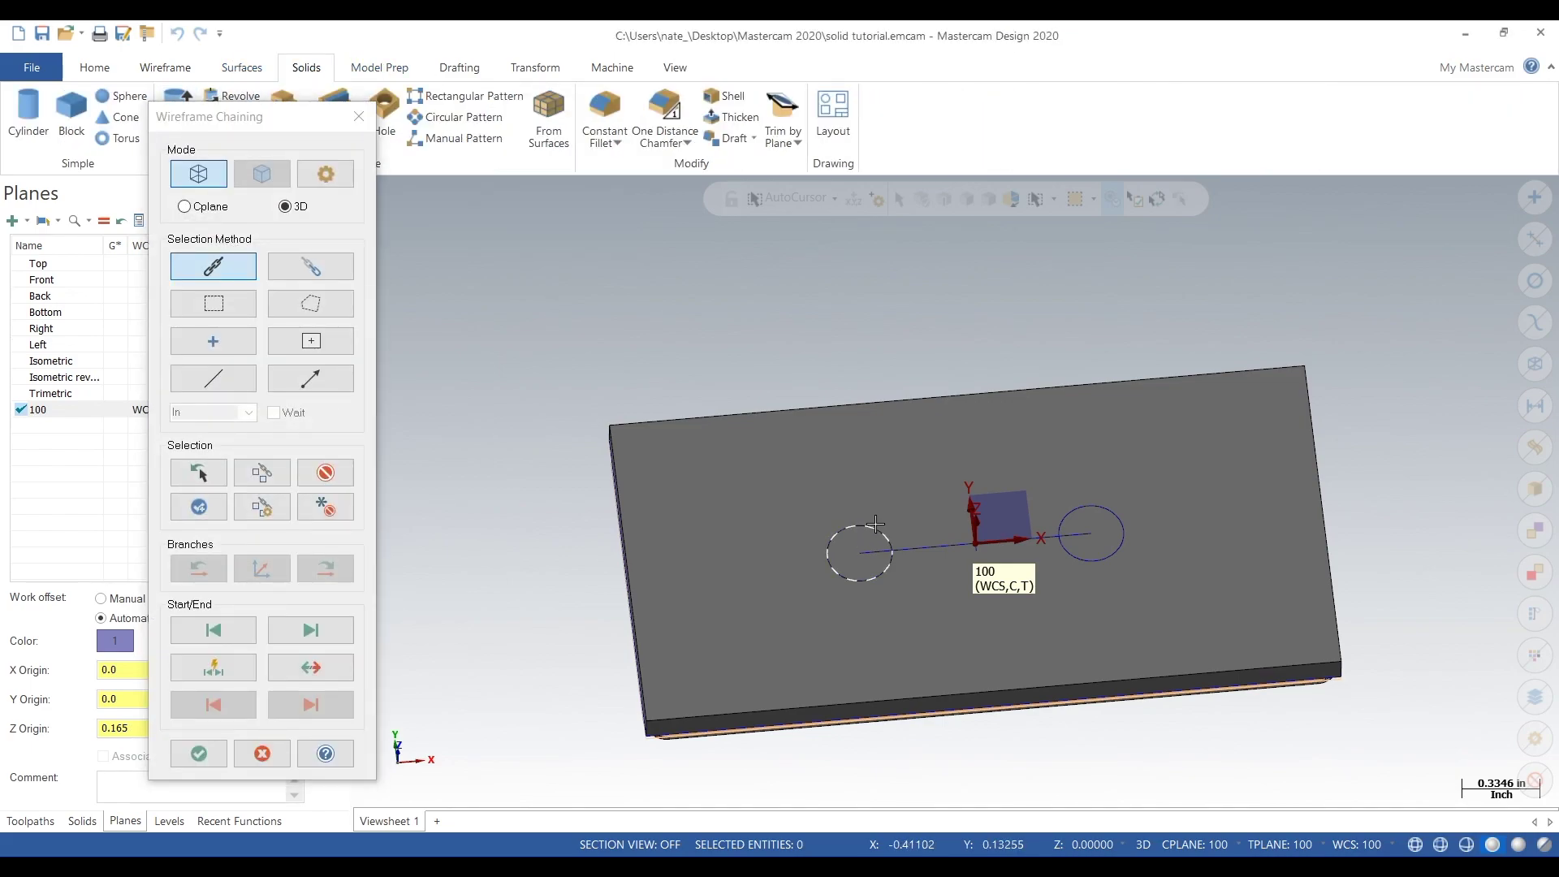
{"action": "left_click", "coordinate": [1123, 528]}
{"action": "left_click", "coordinate": [199, 753]}
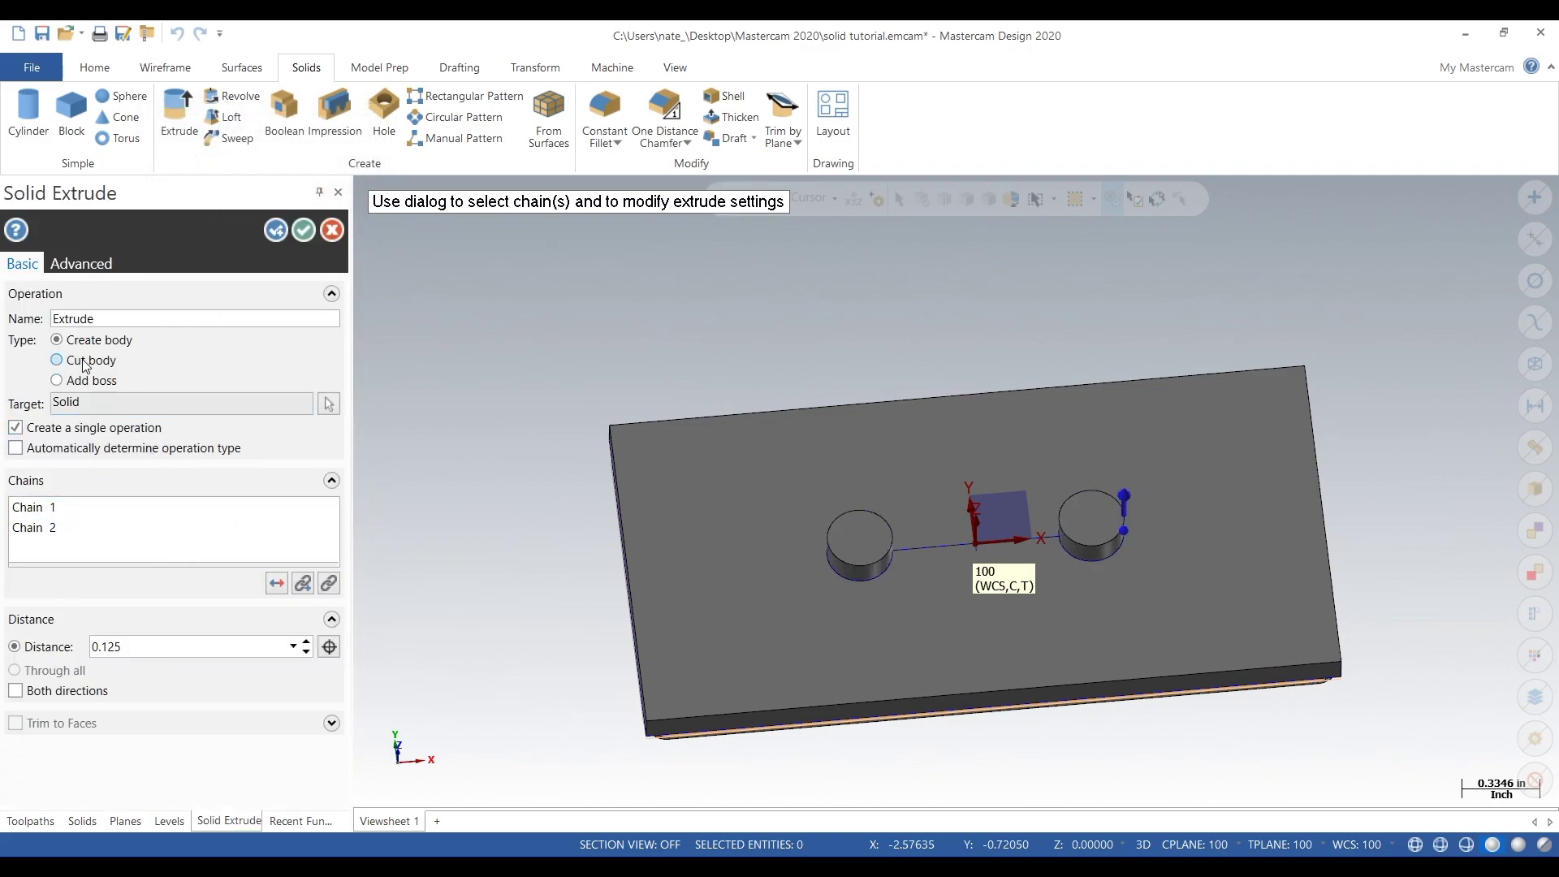
{"action": "left_click", "coordinate": [57, 359]}
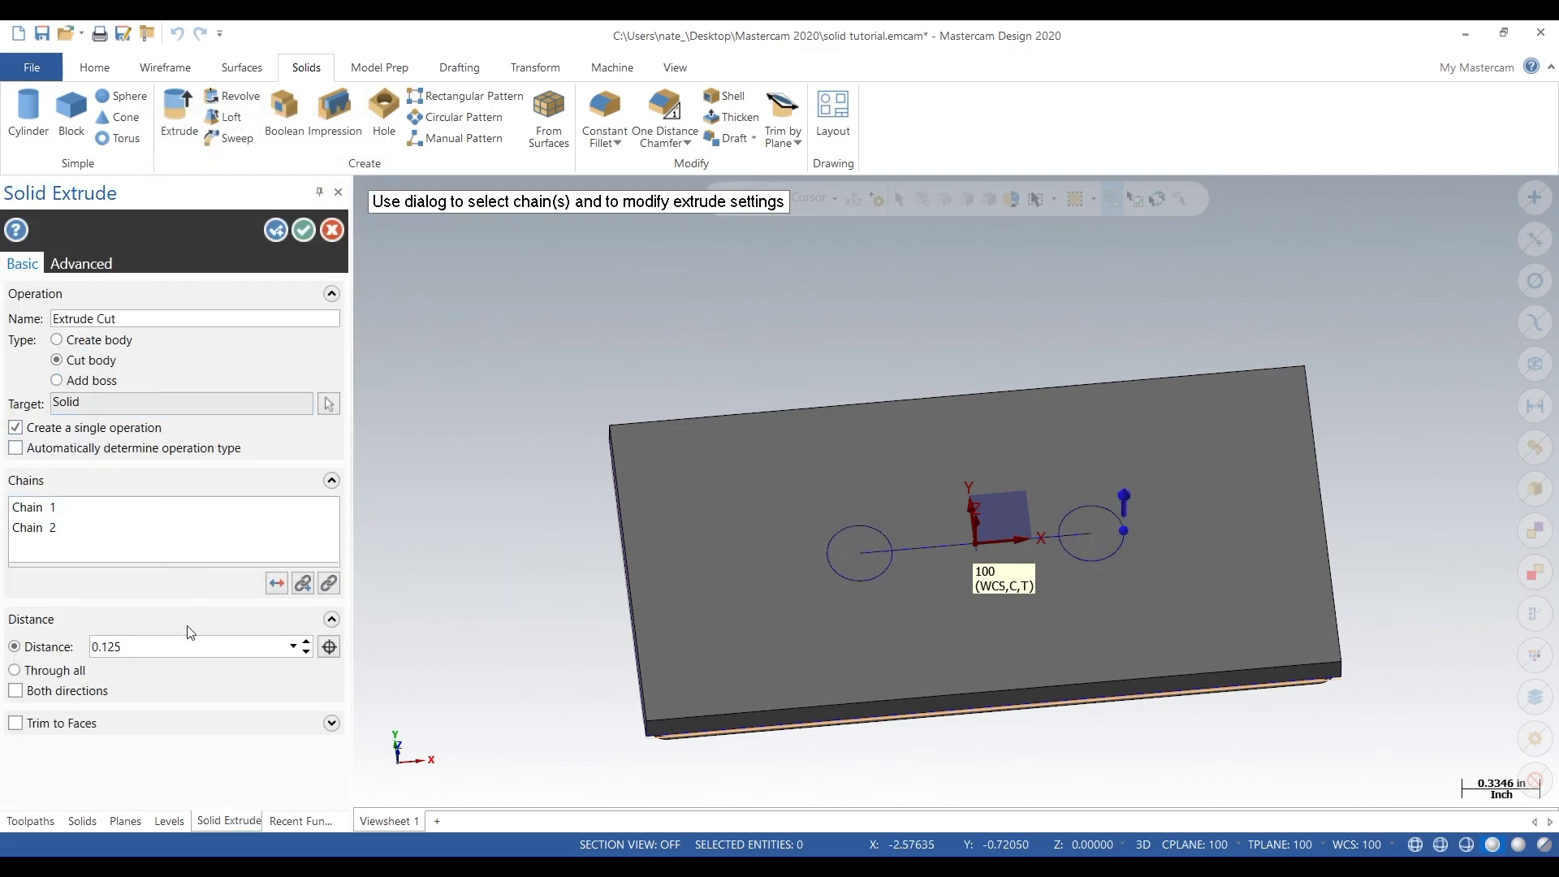
{"action": "left_click", "coordinate": [277, 583]}
{"action": "middle_click_drag", "start_coordinate": [492, 409], "coordinate": [478, 431]}
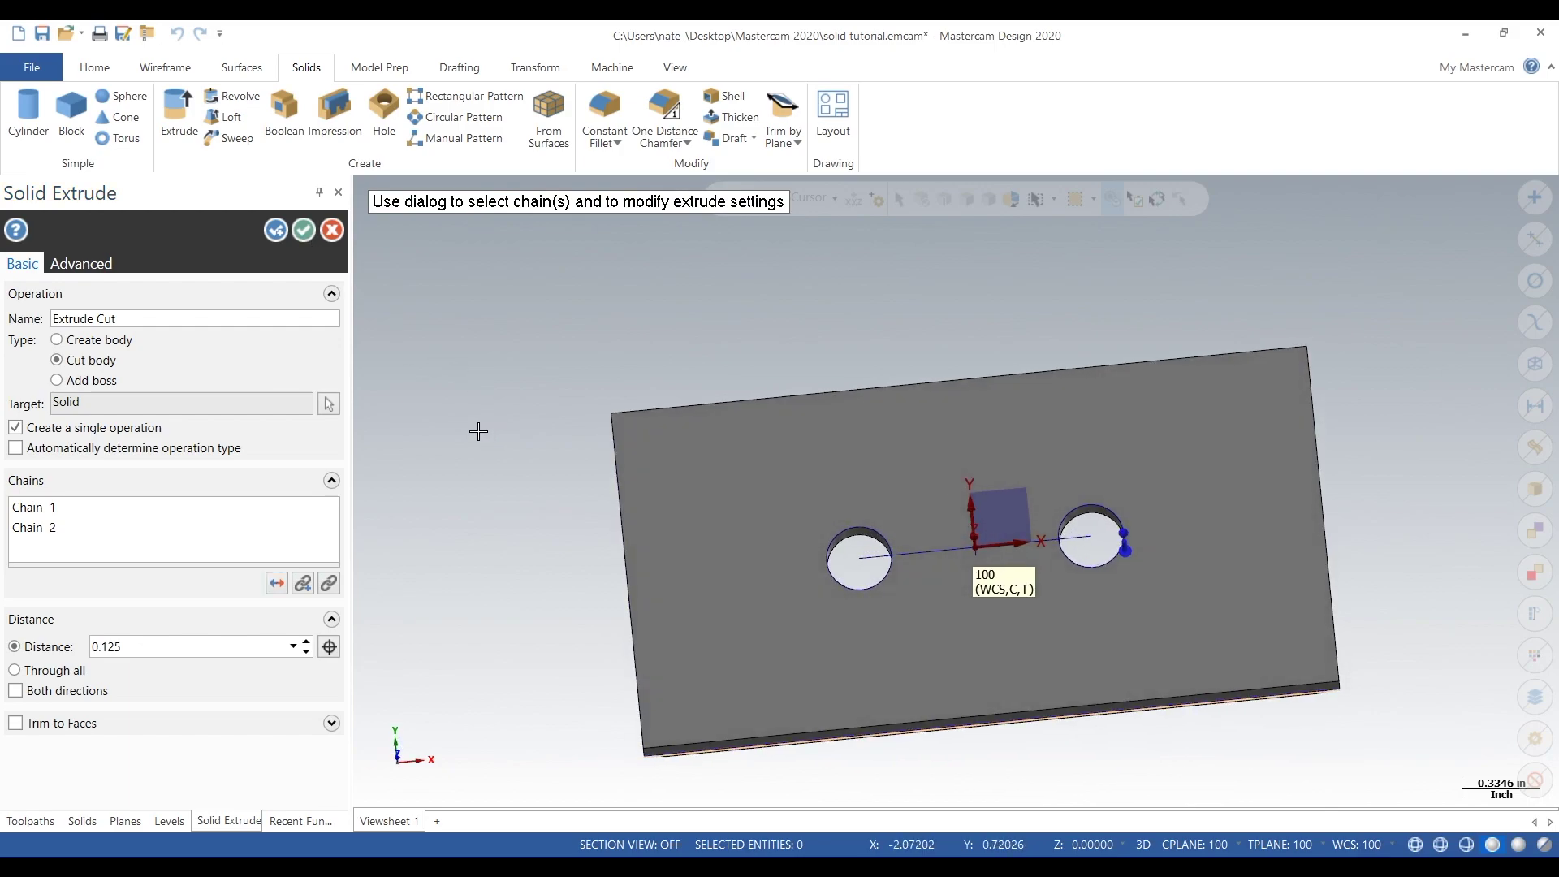
{"action": "left_click", "coordinate": [307, 232]}
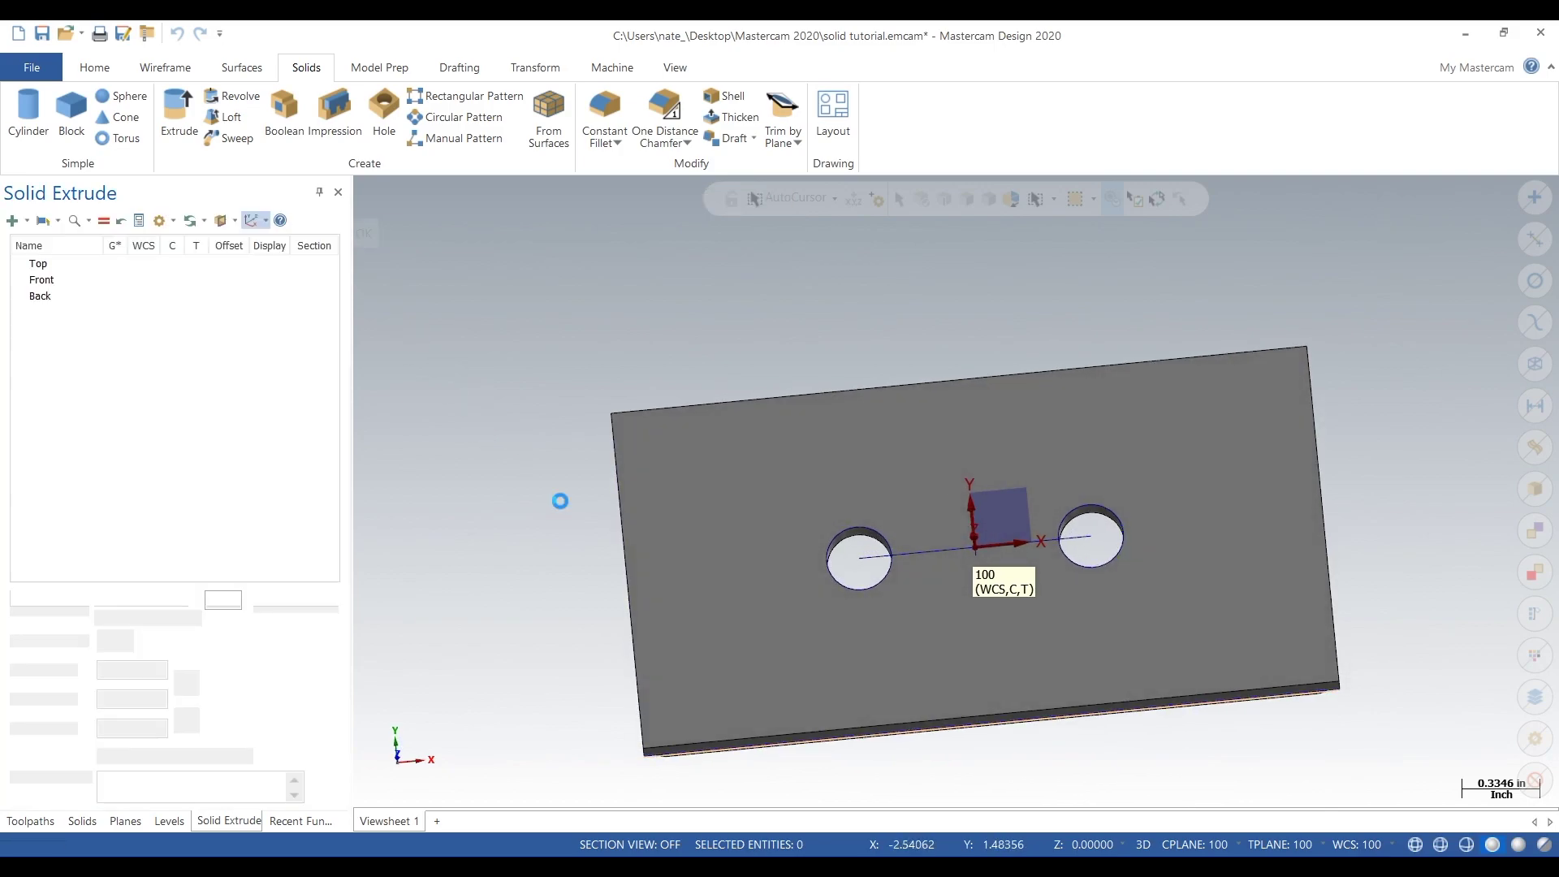
Make level 4 "fixture with boss" the active level and hide level 1 "wired part"
{"action": "middle_click_drag", "start_coordinate": [601, 668], "coordinate": [560, 612]}
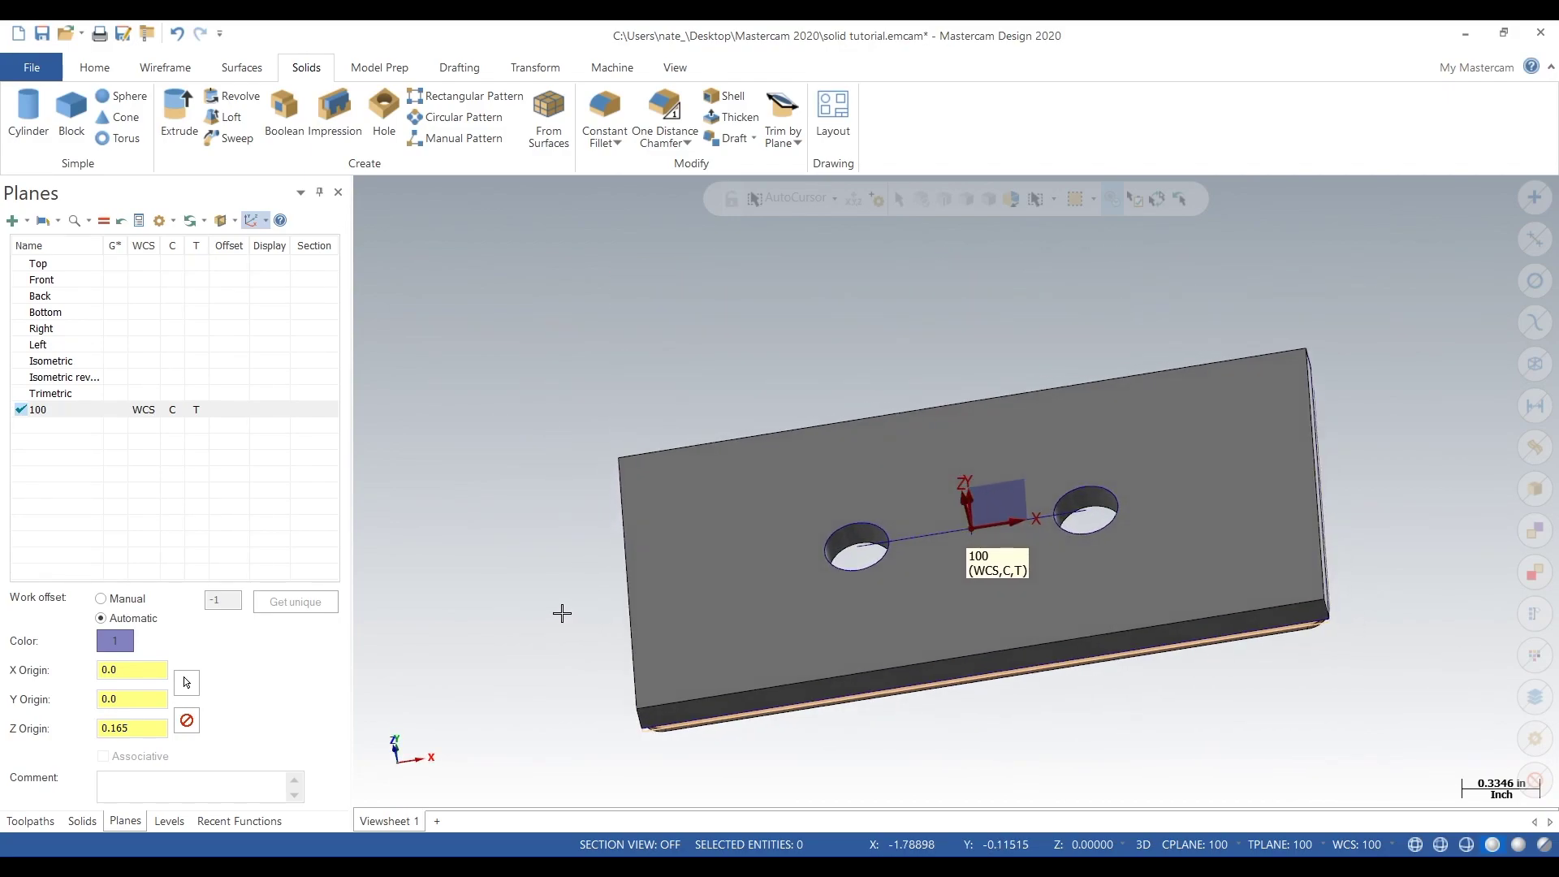
{"action": "left_click", "coordinate": [75, 822]}
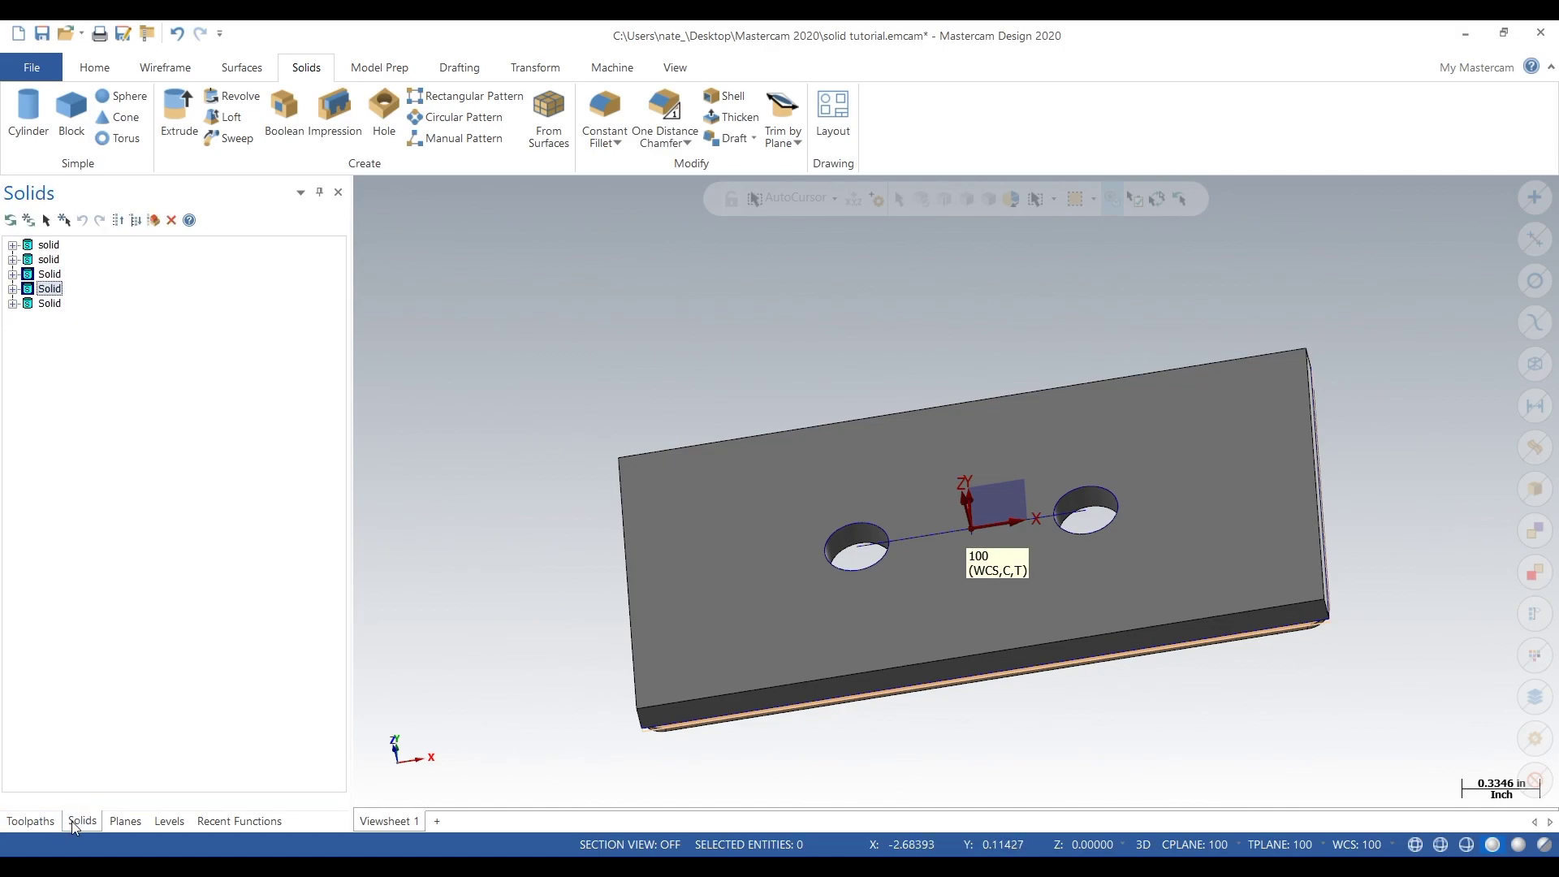
{"action": "left_click", "coordinate": [168, 821]}
{"action": "left_click", "coordinate": [59, 312]}
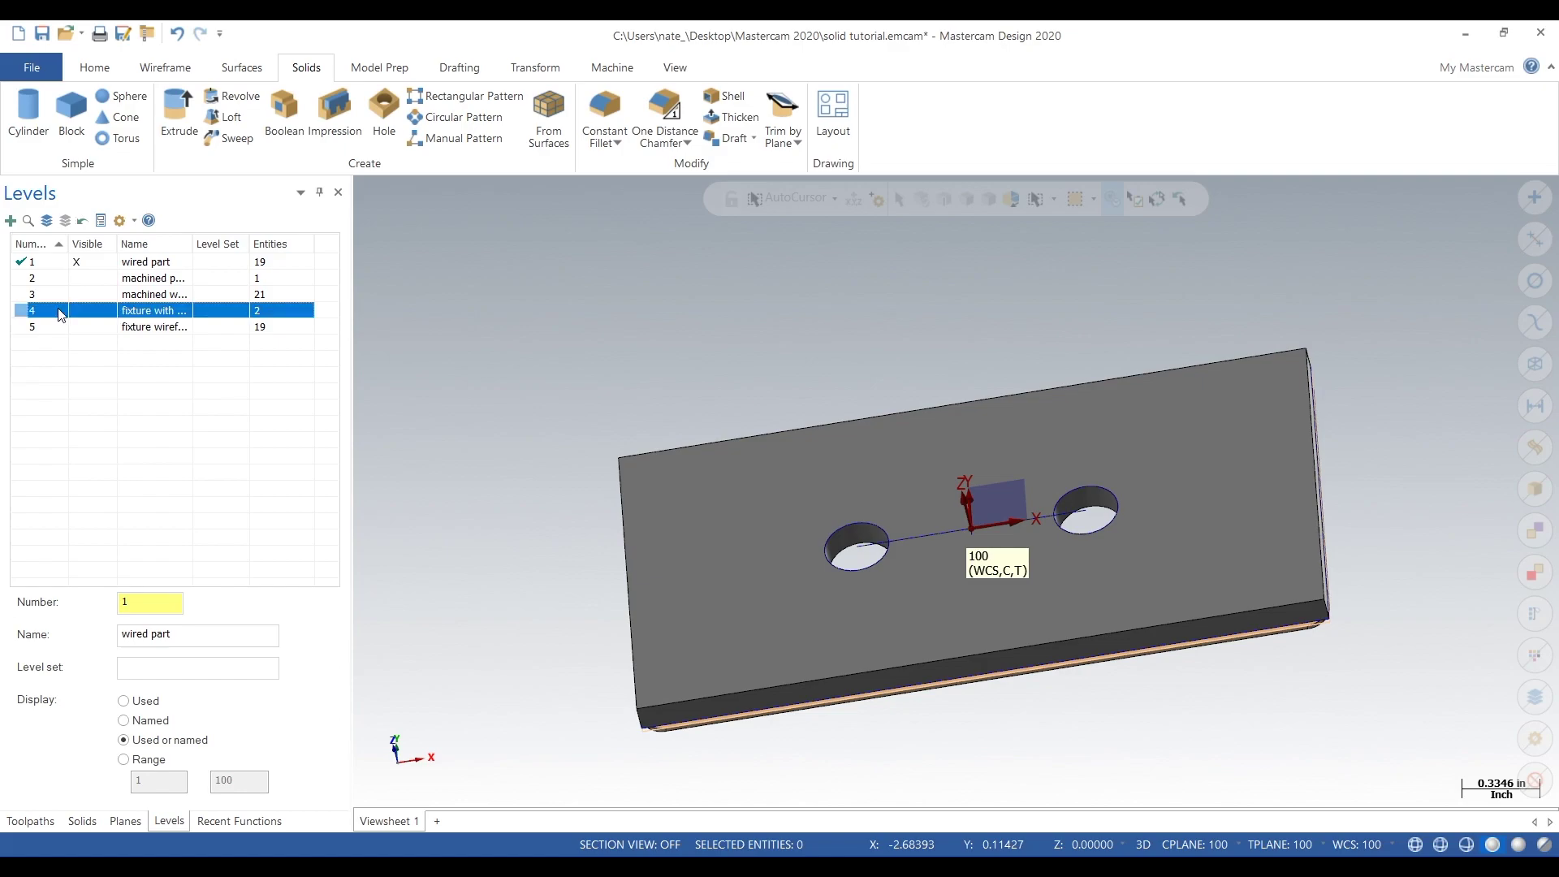
{"action": "left_click", "coordinate": [95, 264]}
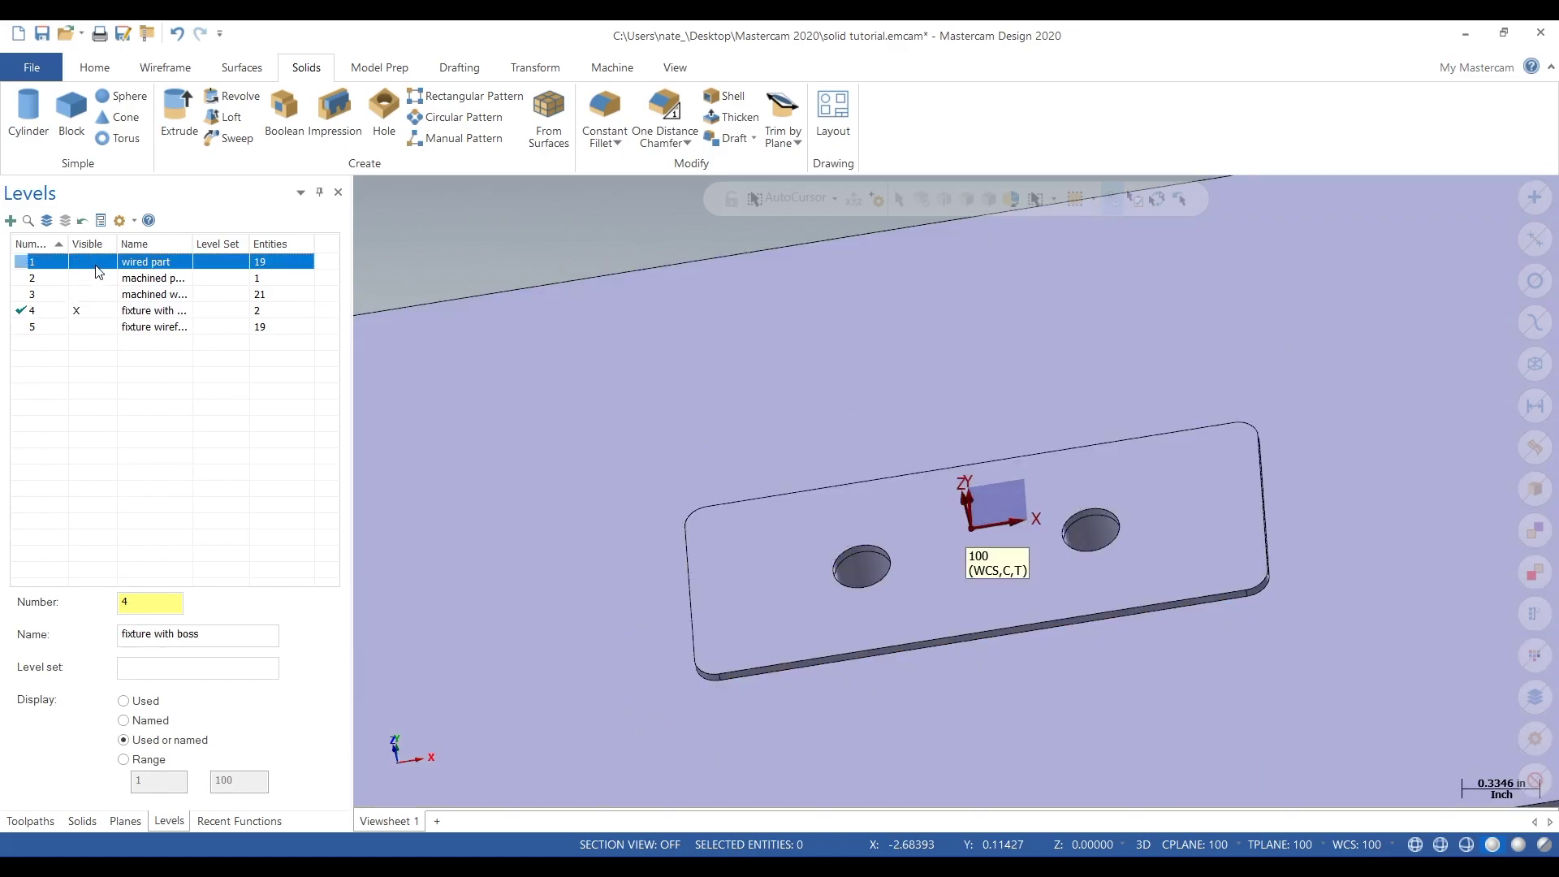
Measure the width of the fixture's boss between its two long edges
{"action": "left_click", "coordinate": [95, 68]}
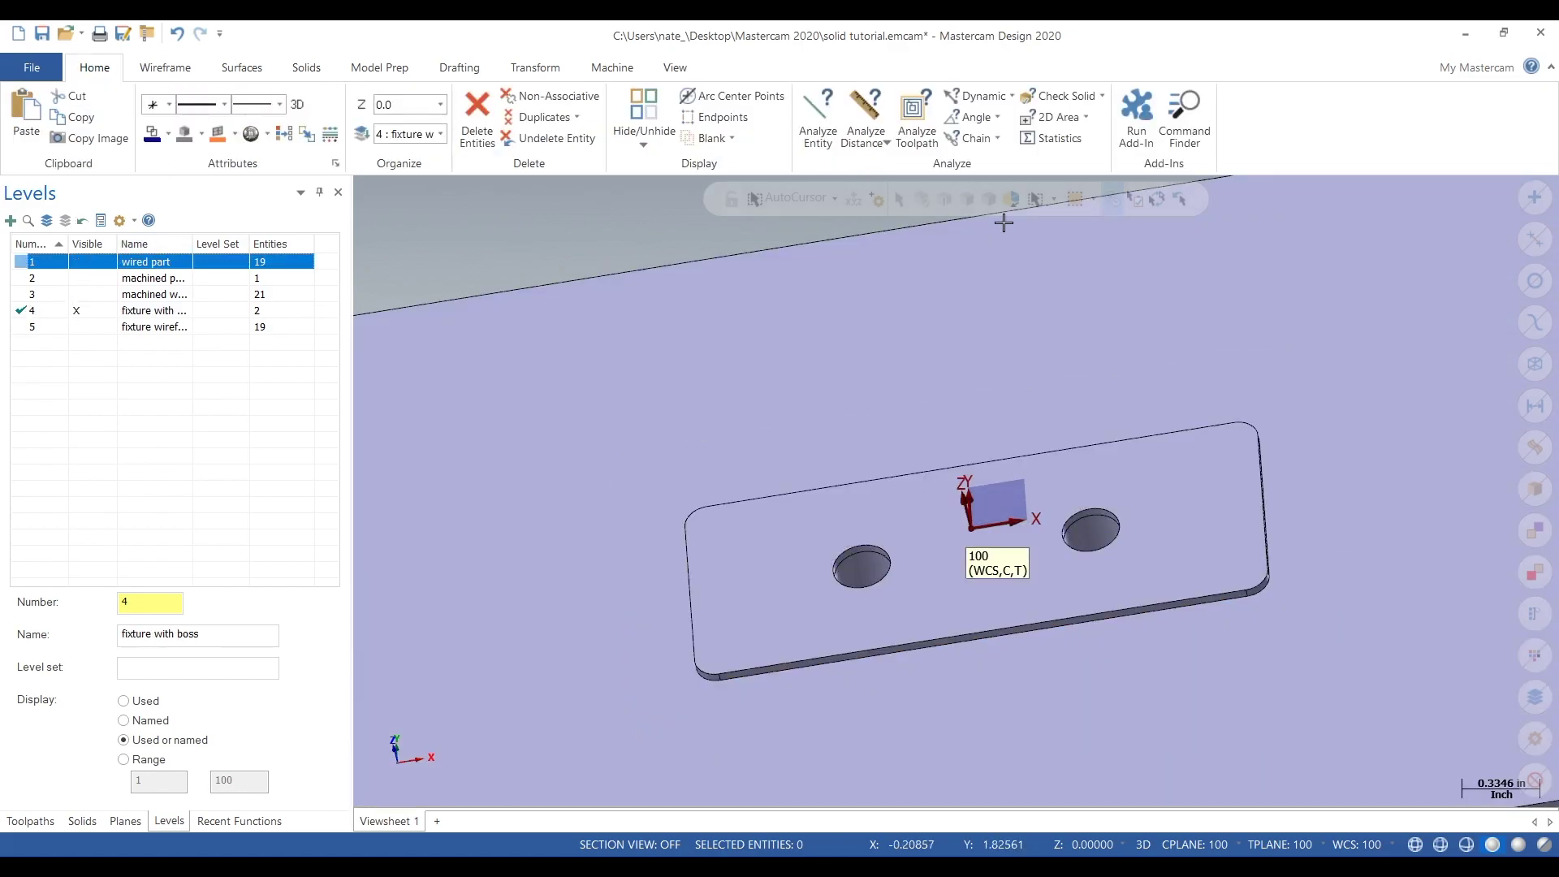
{"action": "left_click", "coordinate": [866, 110]}
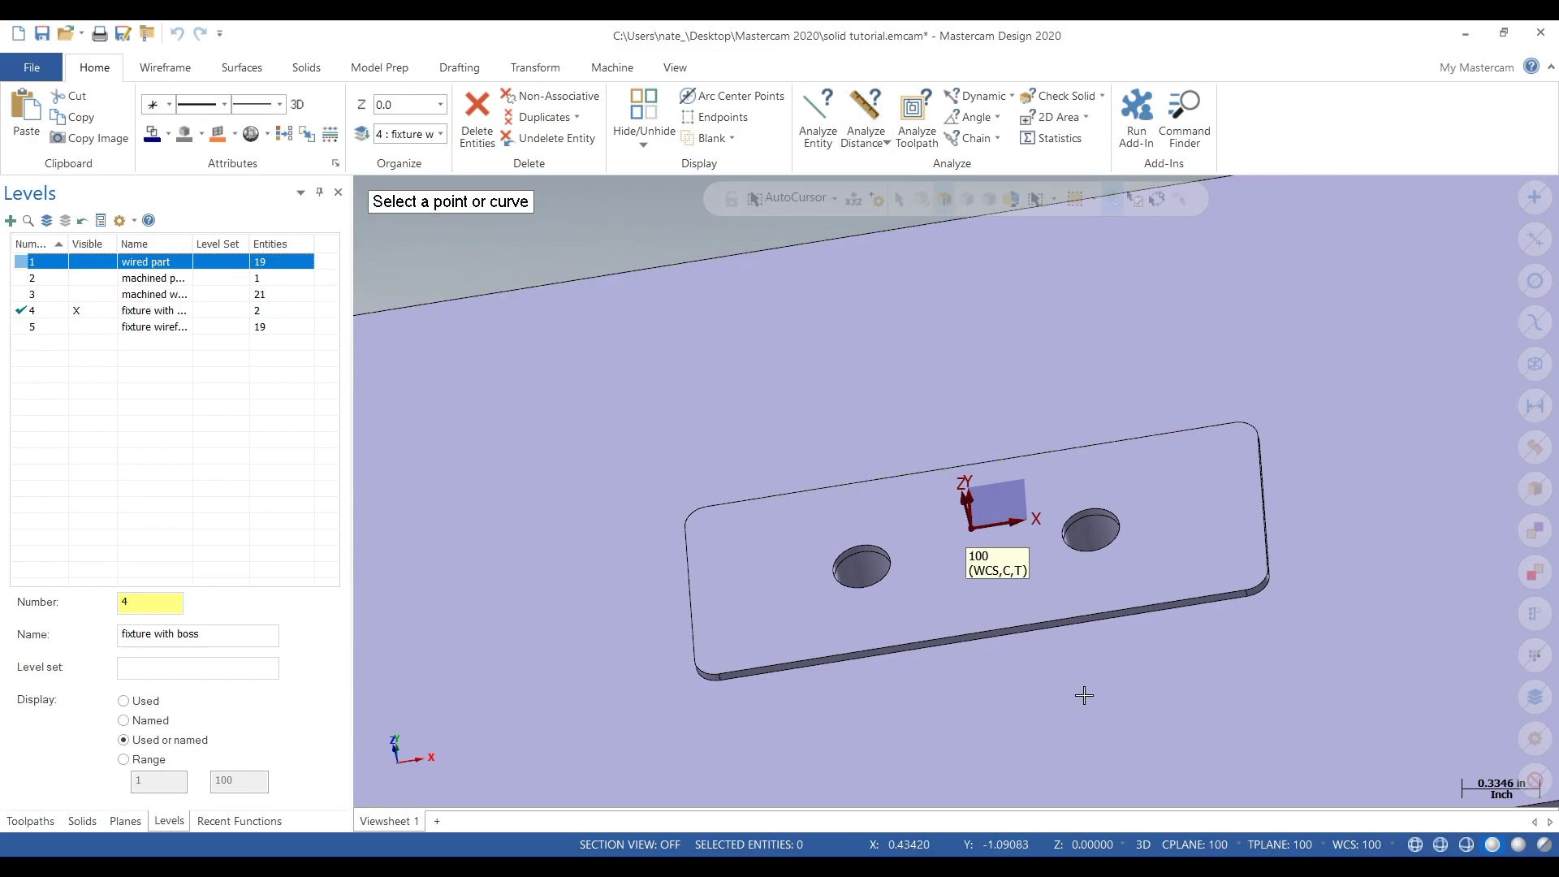
{"action": "left_click", "coordinate": [1026, 619]}
{"action": "left_click", "coordinate": [1012, 461]}
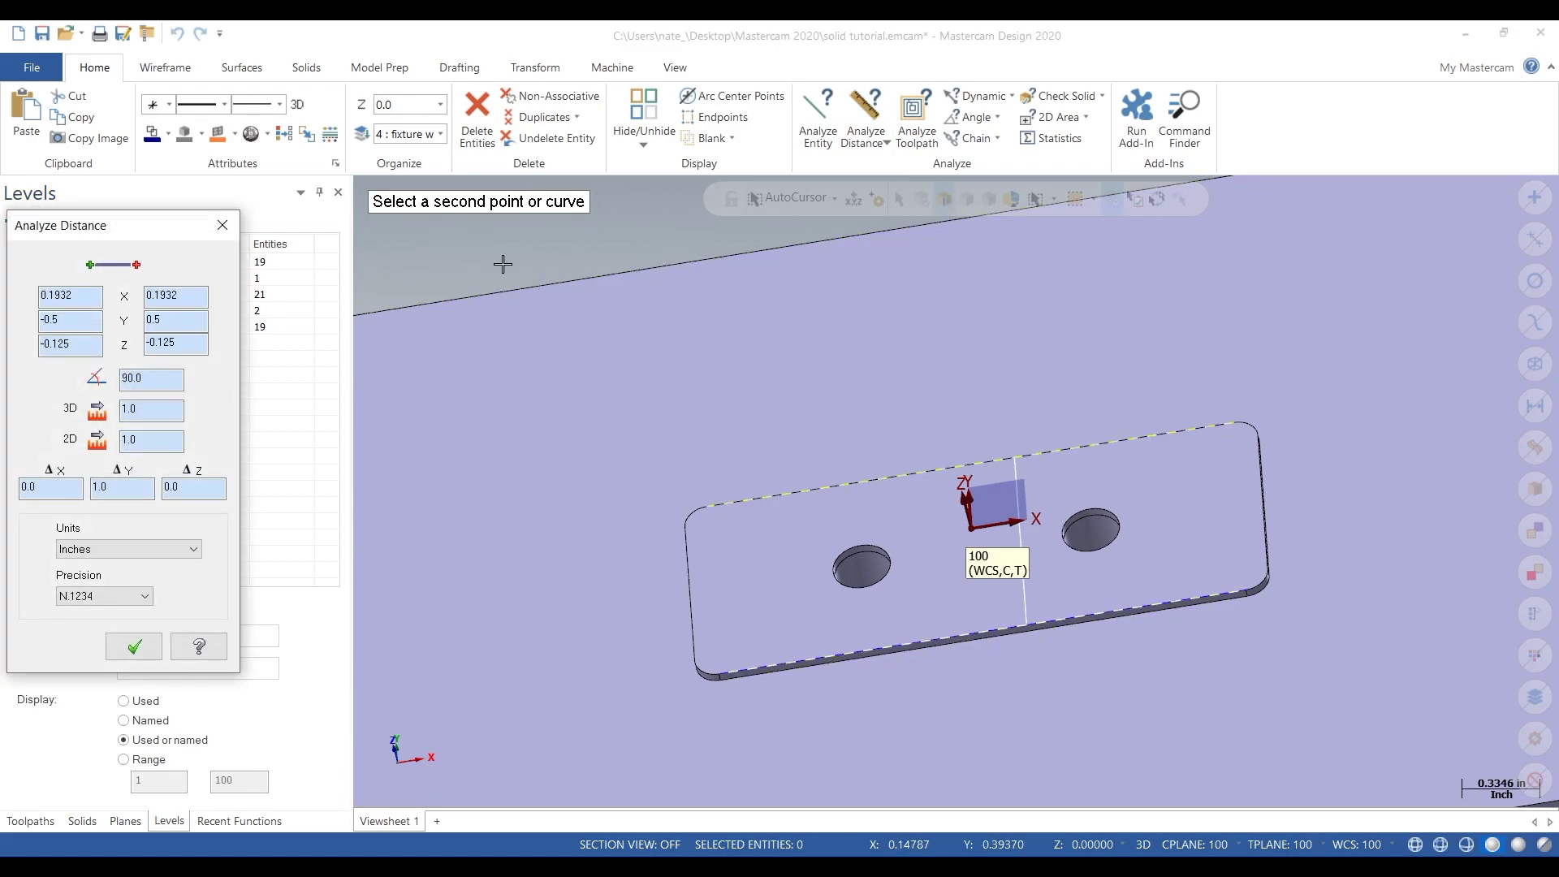
{"action": "left_click", "coordinate": [223, 225]}
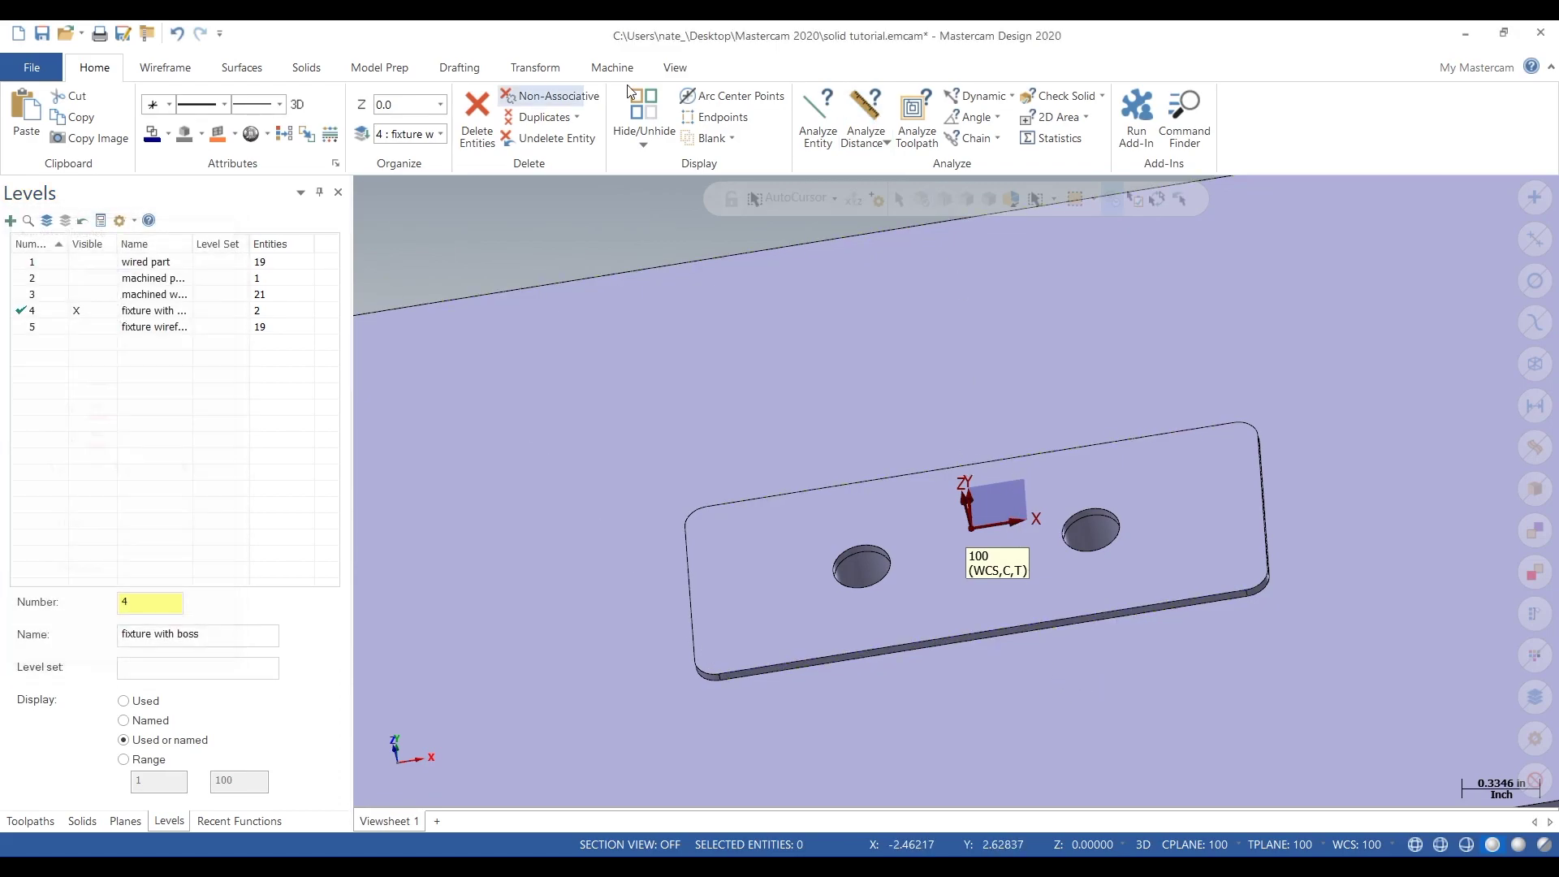
Measure the length of the fixture's boss between the midpoints of its two short edges
{"action": "left_click", "coordinate": [864, 115]}
{"action": "left_click", "coordinate": [1262, 501]}
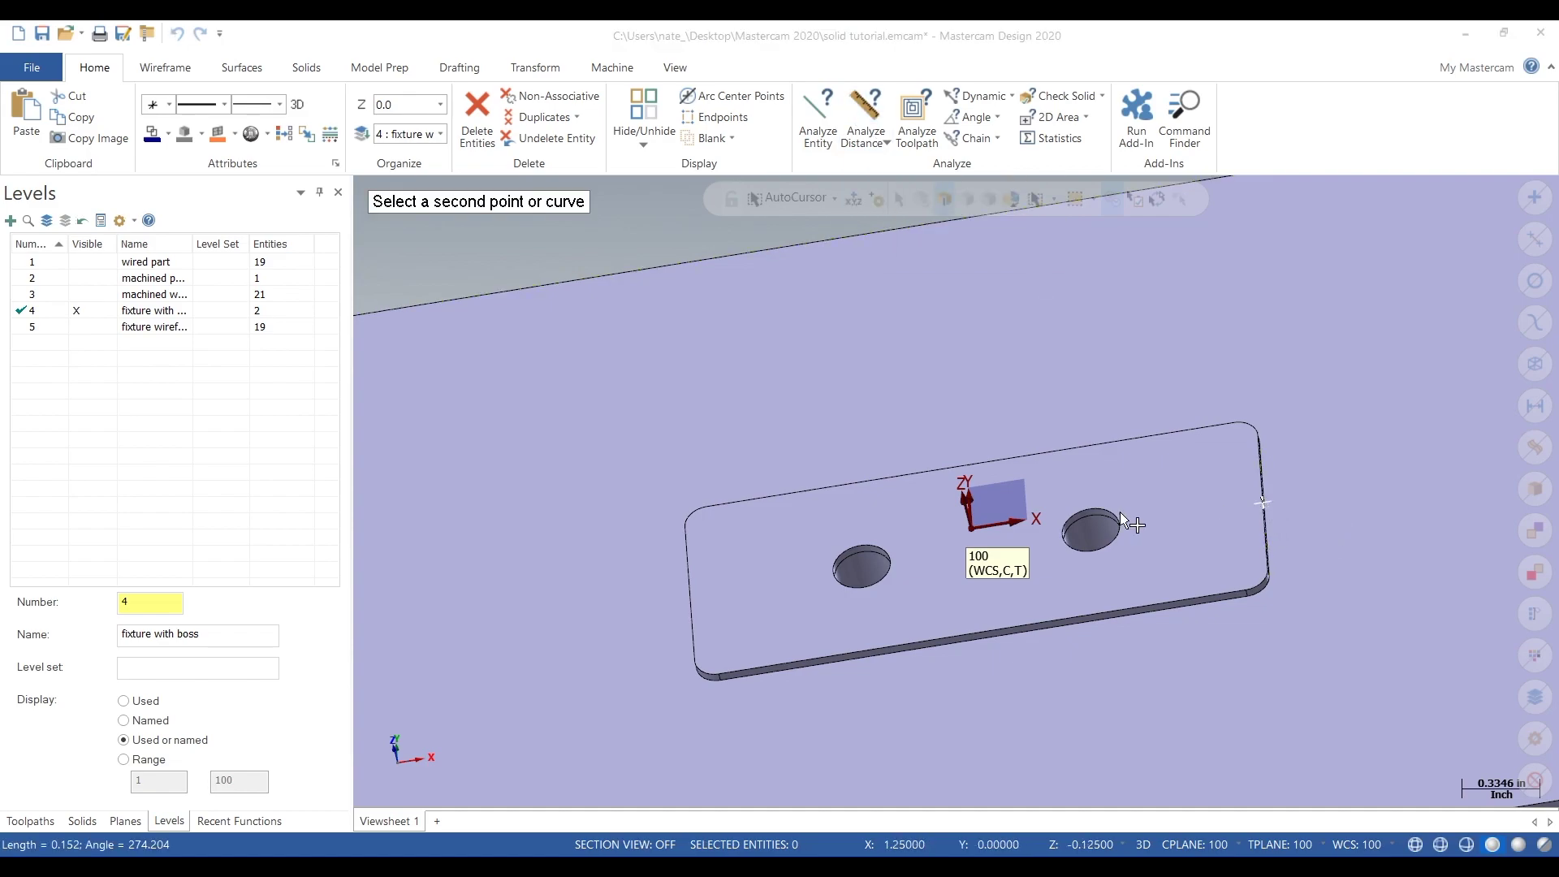
{"action": "left_click", "coordinate": [700, 592]}
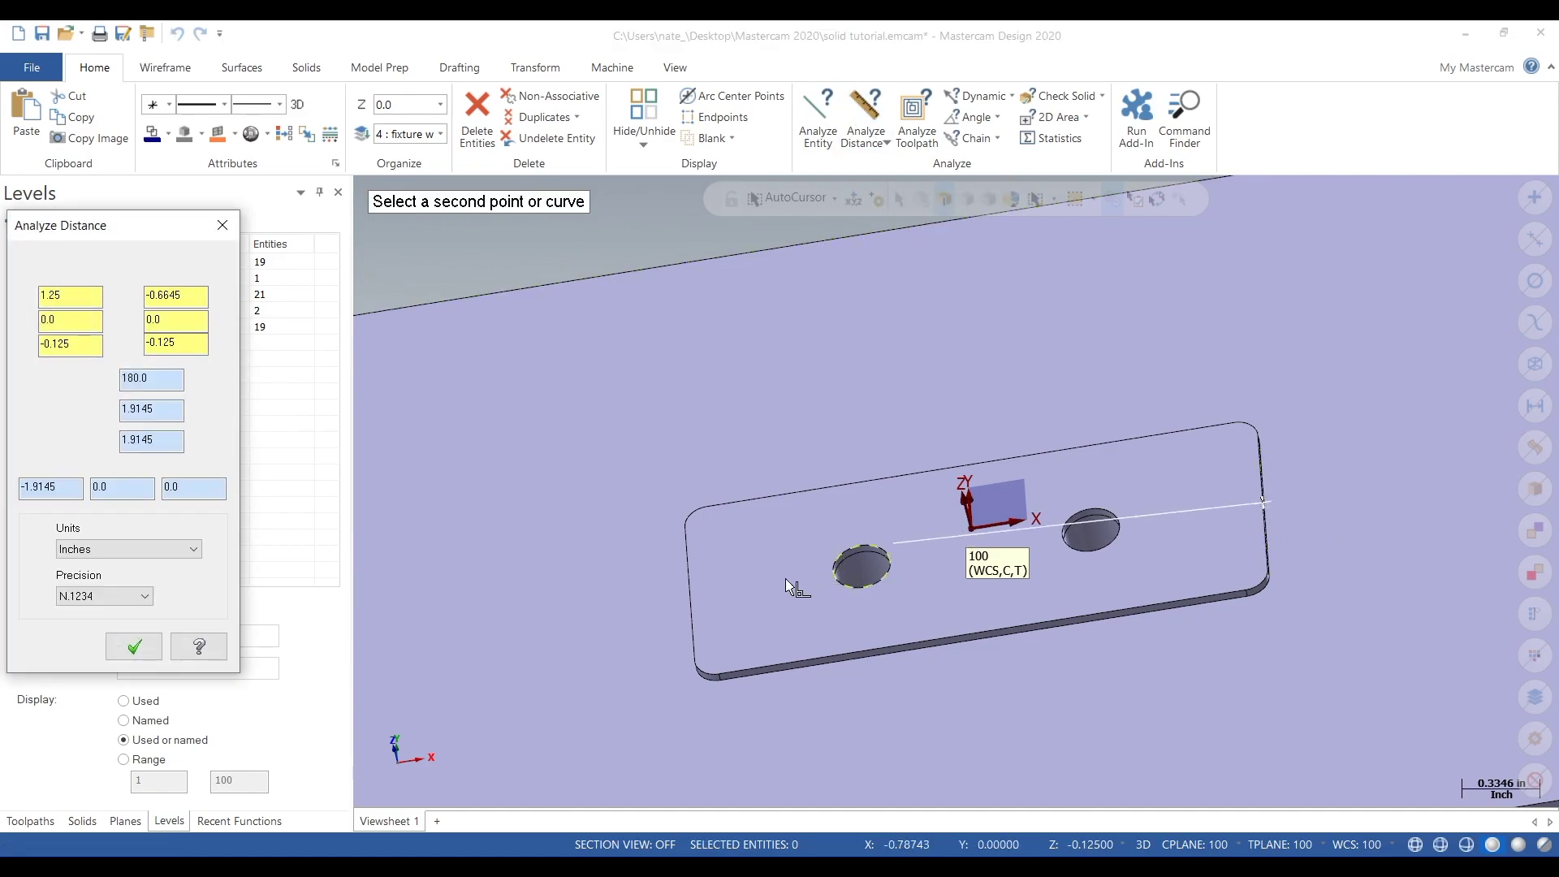
{"action": "left_click", "coordinate": [690, 593]}
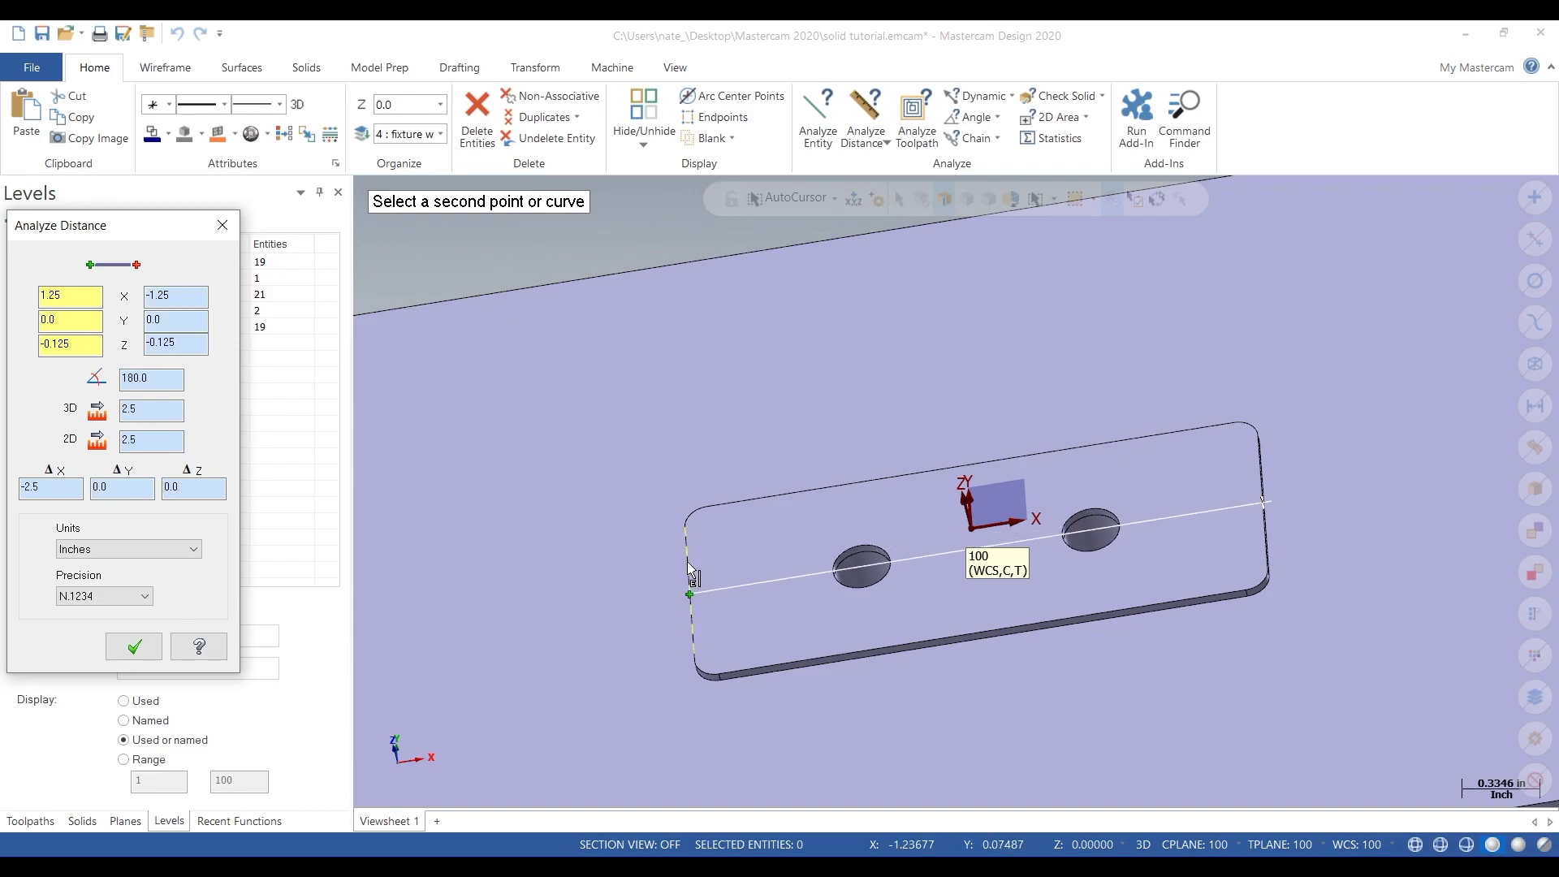
{"action": "left_click", "coordinate": [222, 225]}
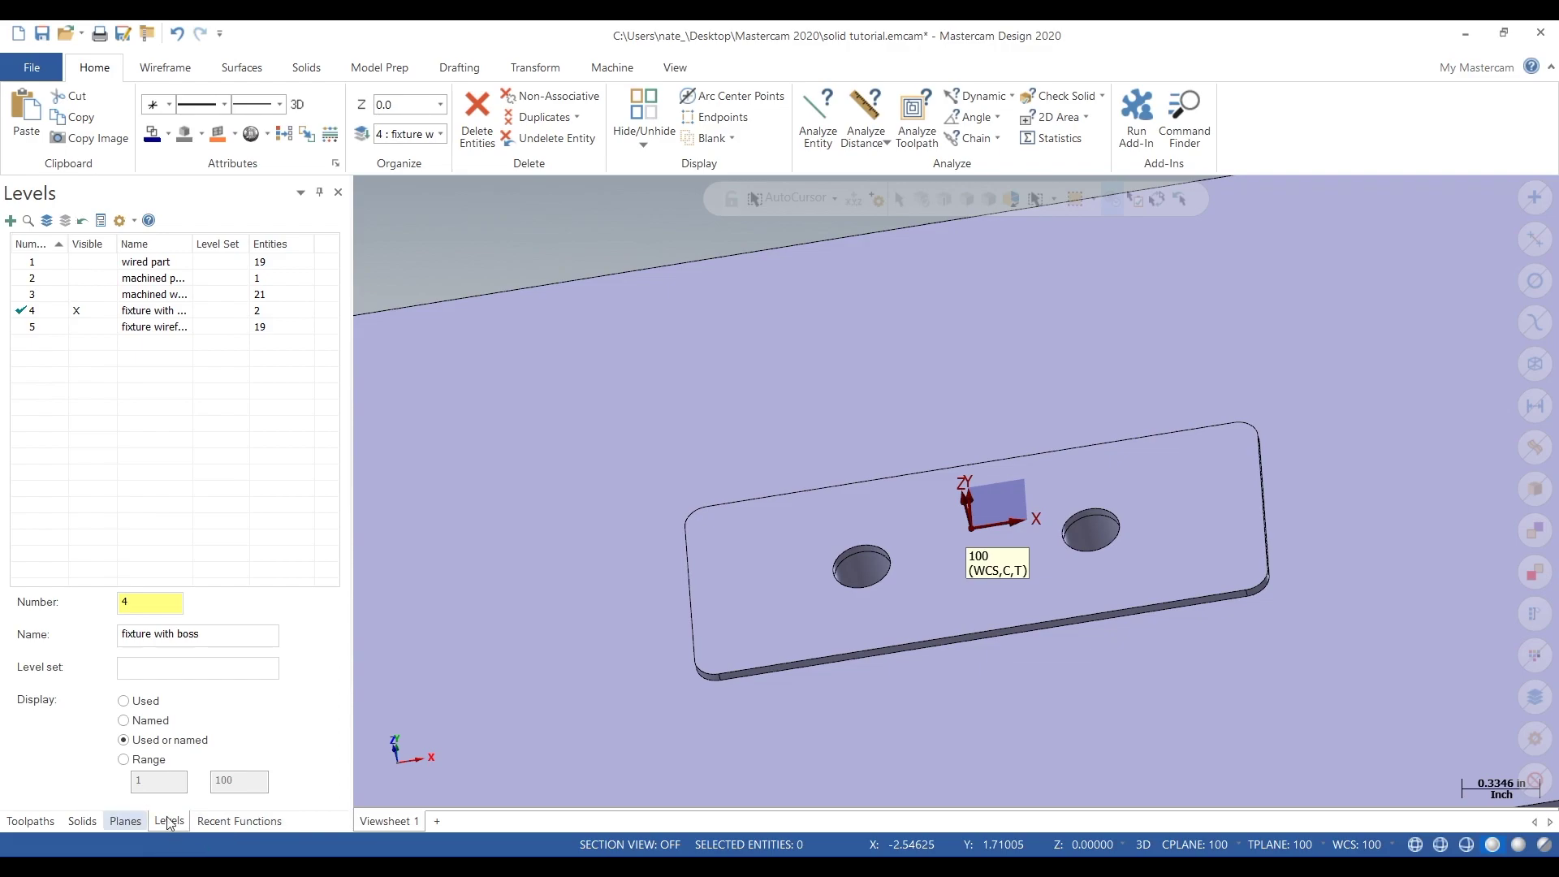
Make level 1 "wired part" the active level and hide level 4 "fixture with boss"
{"action": "left_click", "coordinate": [59, 264]}
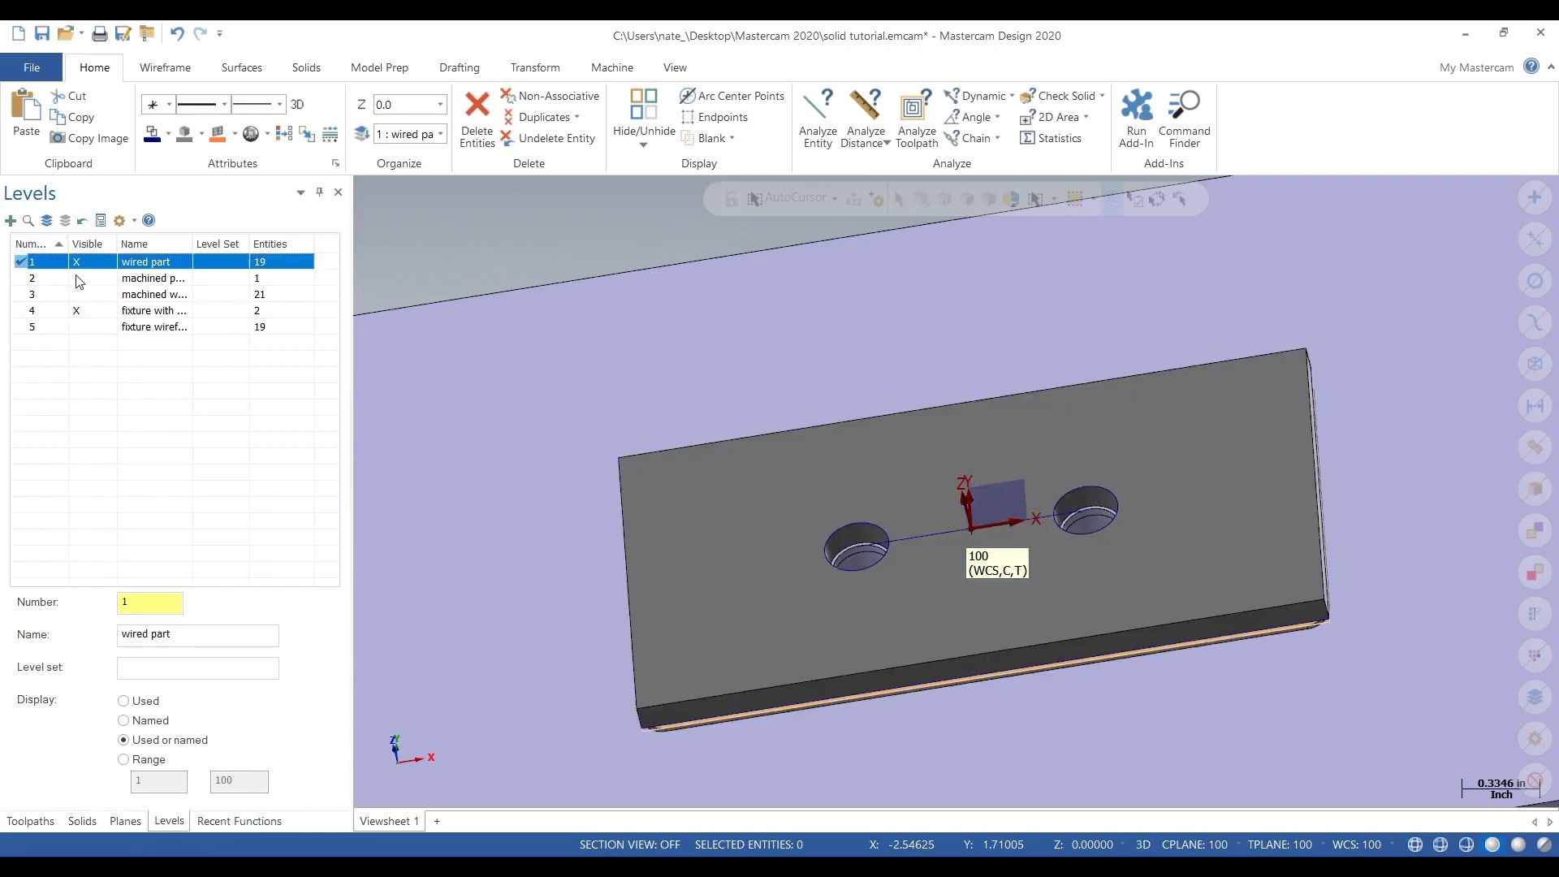
{"action": "left_click", "coordinate": [91, 315]}
{"action": "middle_click_drag", "start_coordinate": [585, 641], "coordinate": [598, 477]}
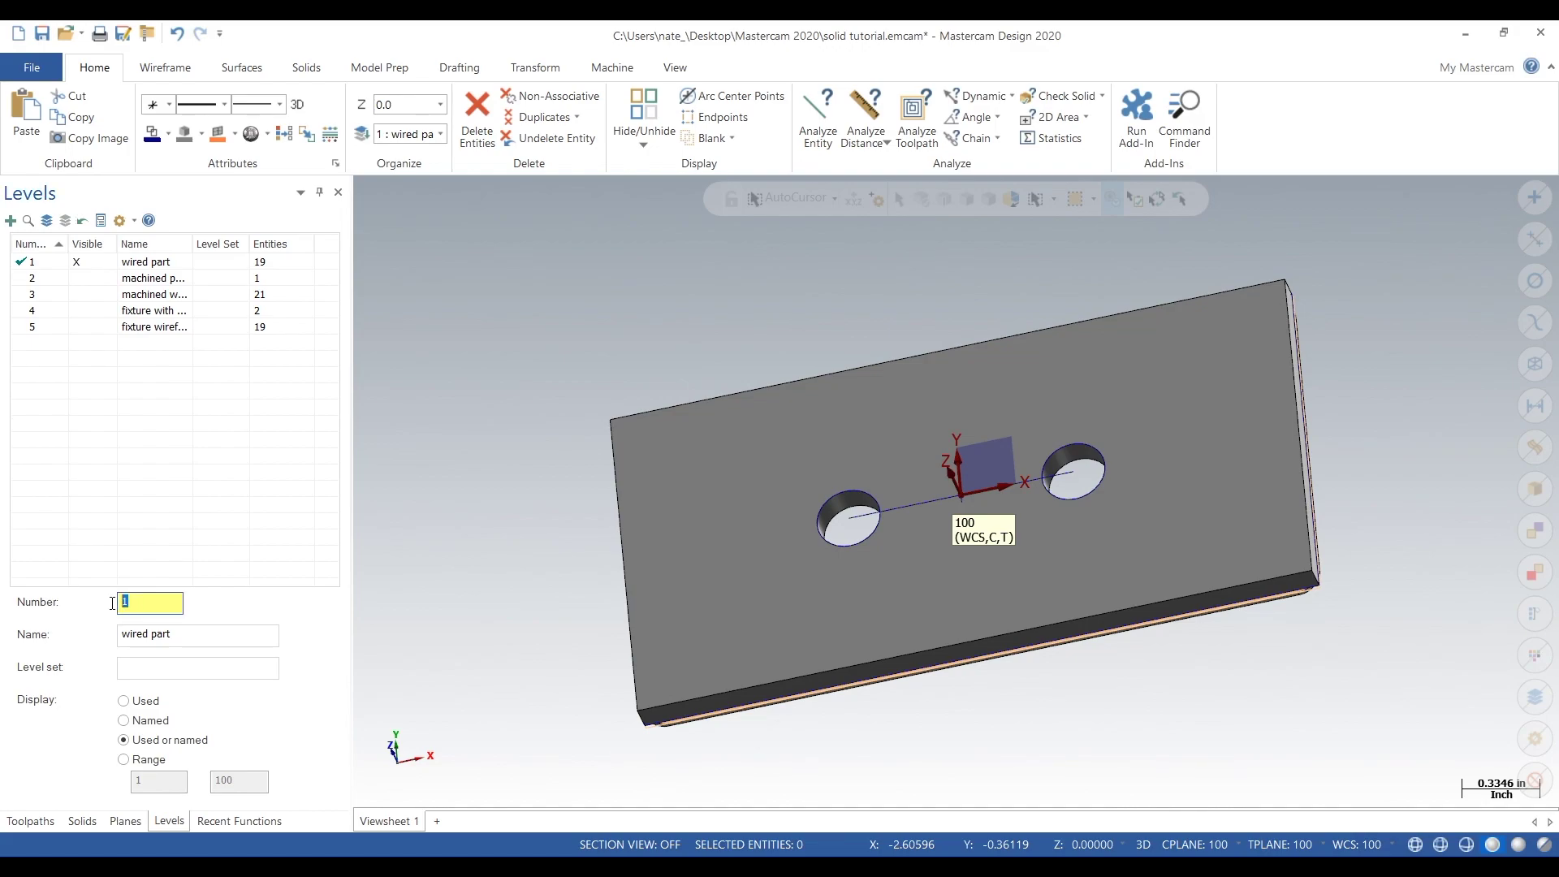
Create level 6 named "cap fixture" and move the solid plate with two holes onto it
{"action": "key", "text": "Return"}
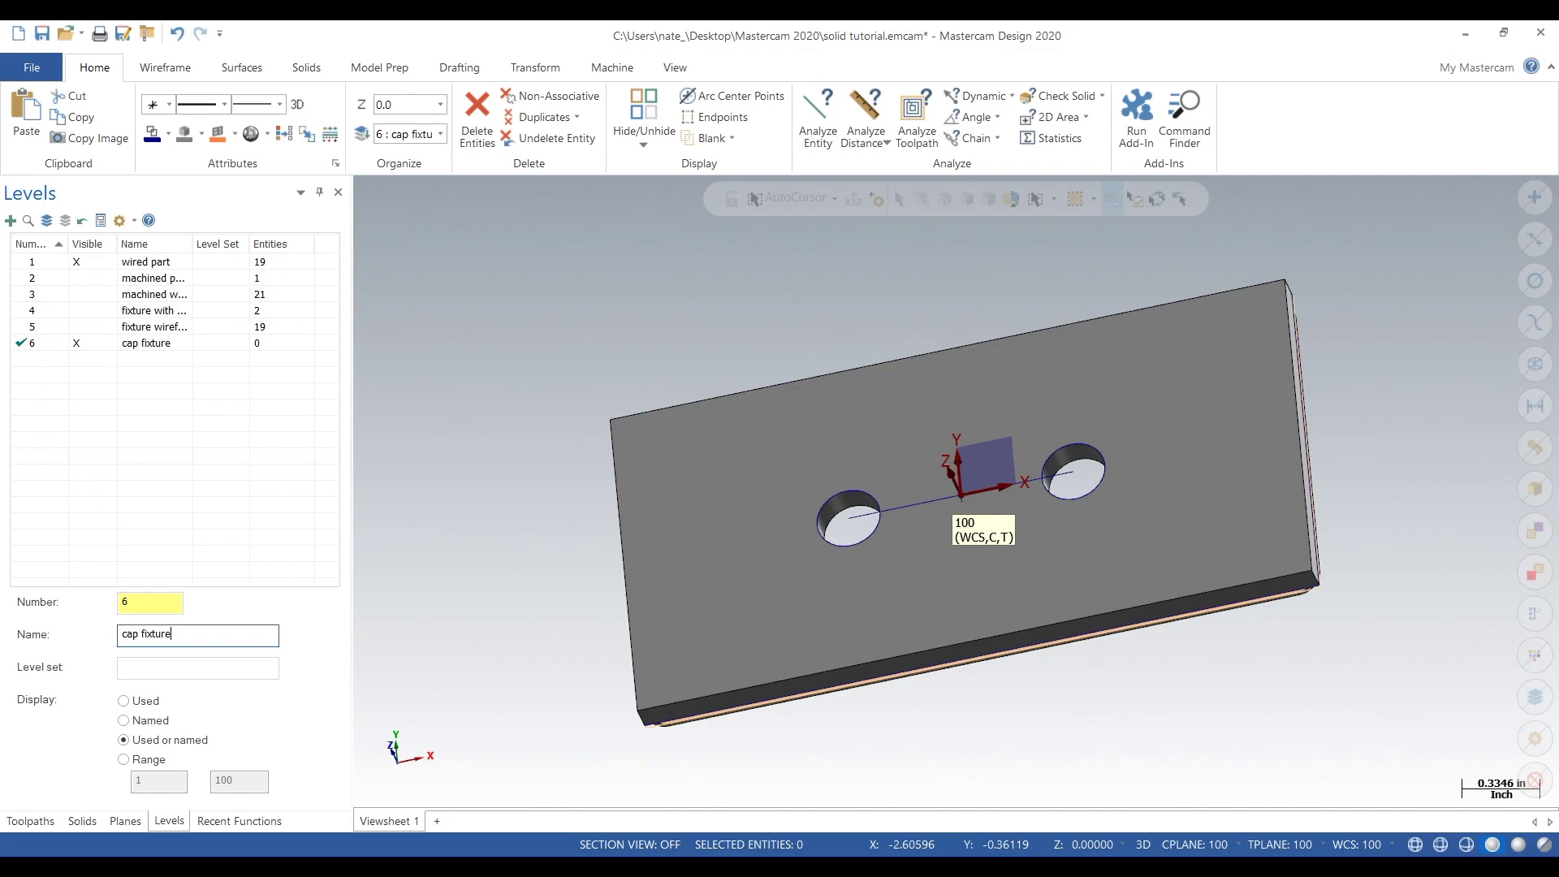
{"action": "left_click", "coordinate": [707, 442]}
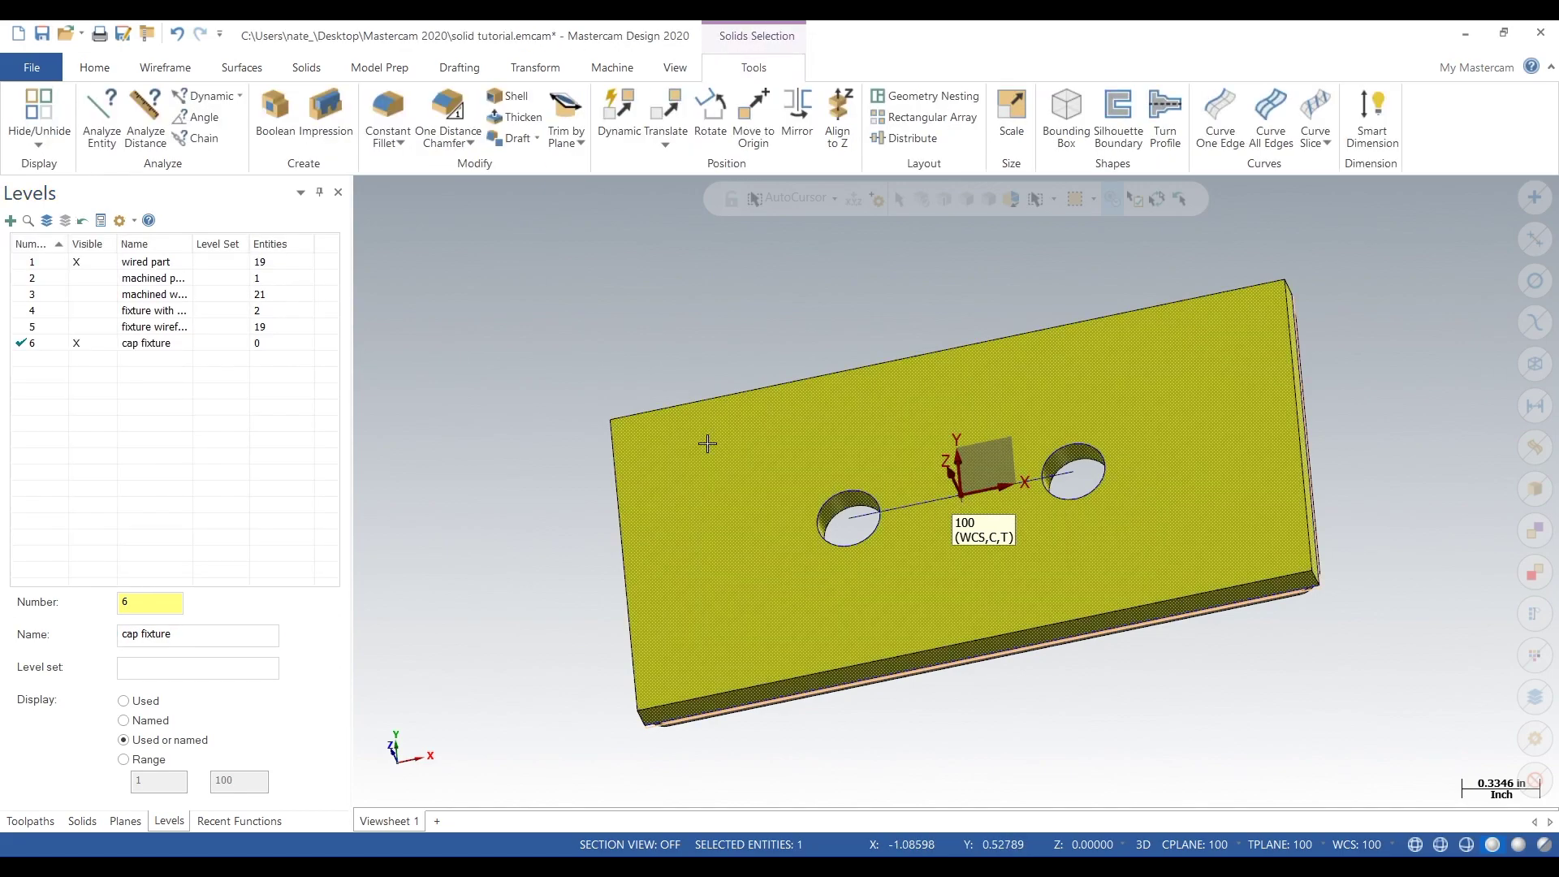
{"action": "right_click", "coordinate": [575, 329]}
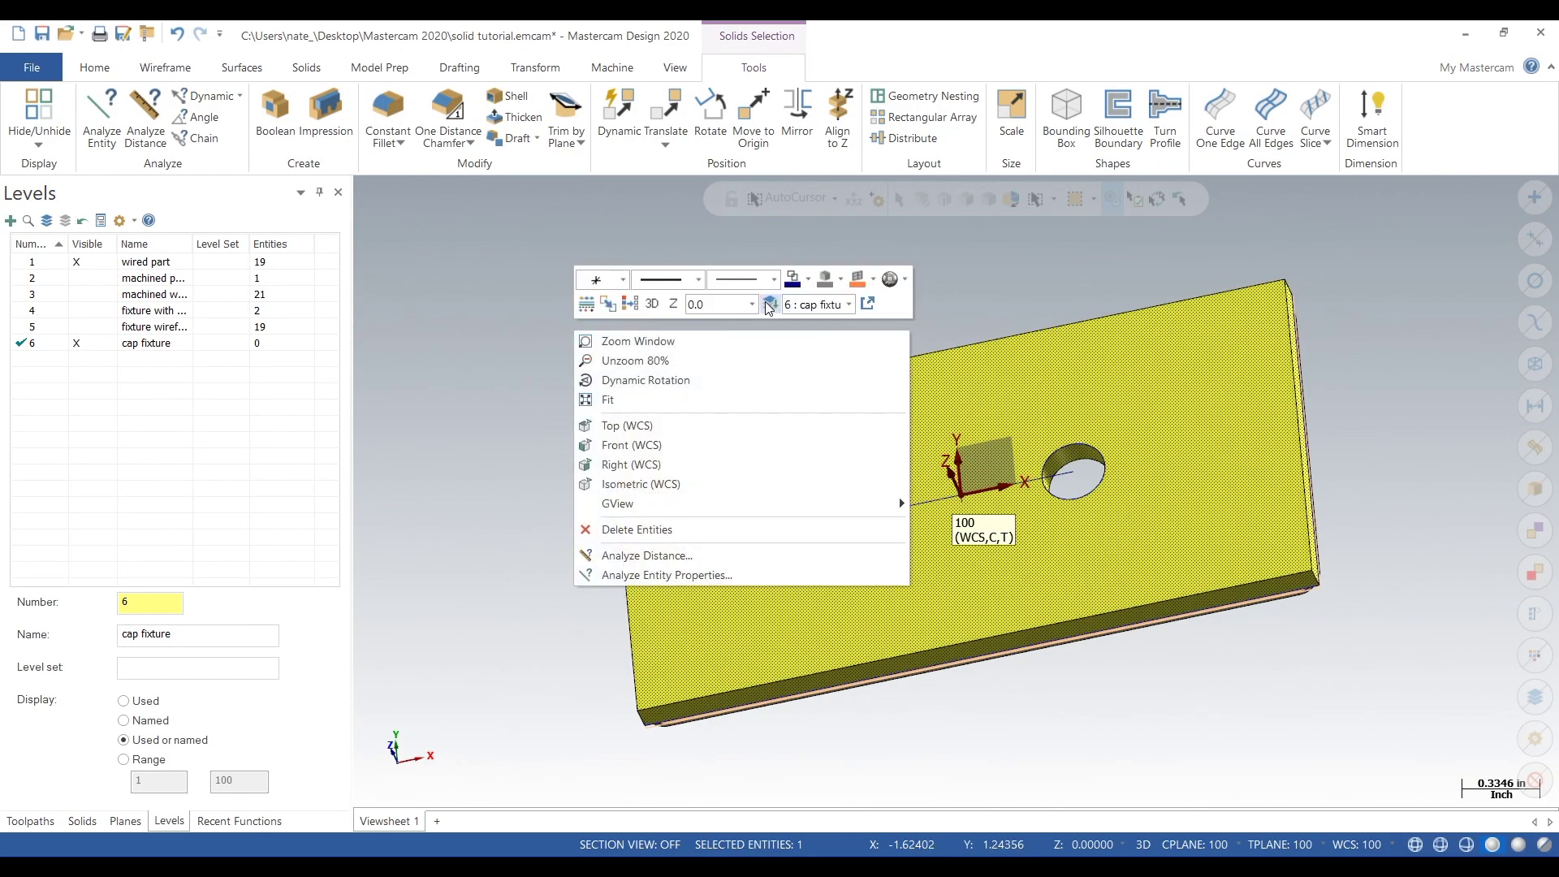
{"action": "left_click", "coordinate": [526, 324]}
{"action": "left_click_drag", "start_coordinate": [192, 360], "coordinate": [97, 363]}
{"action": "type", "text": "6"}
{"action": "key", "text": "Tab"}
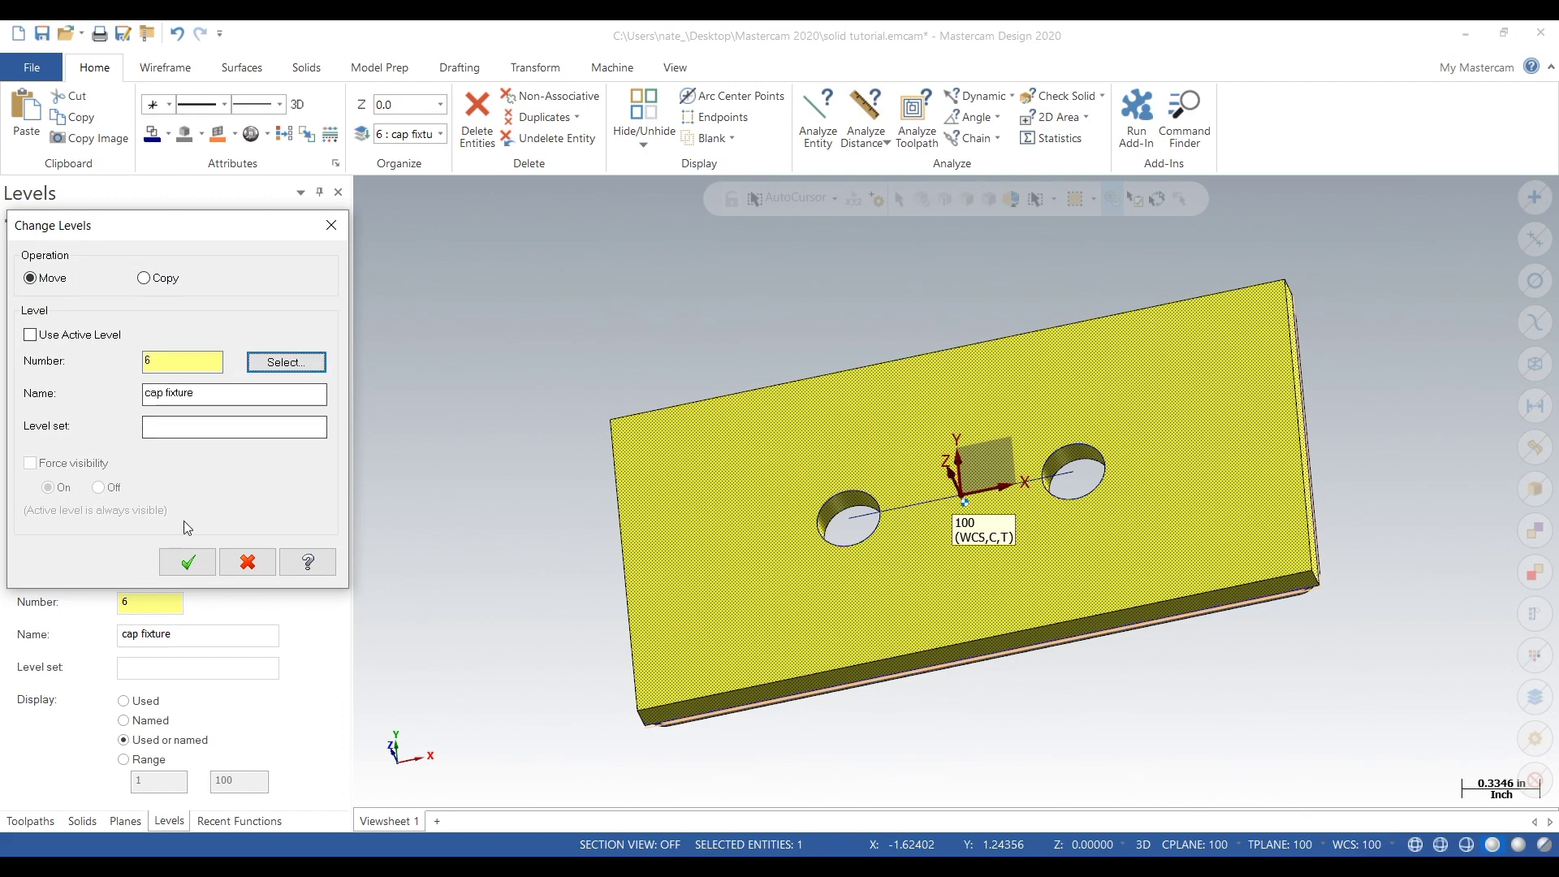
{"action": "left_click", "coordinate": [188, 561]}
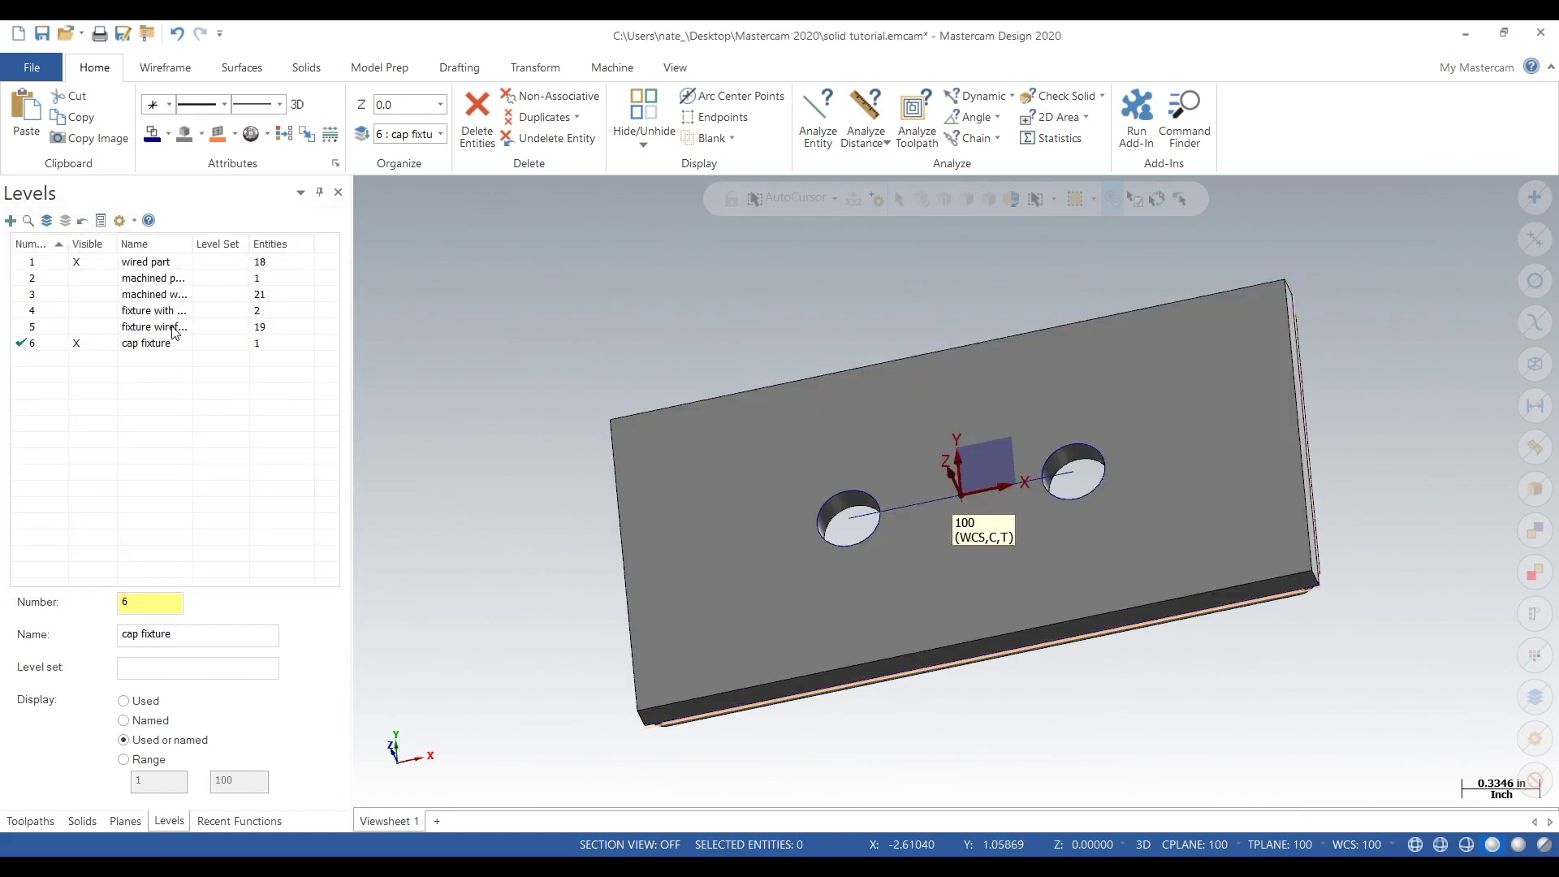
Hide level 1 "wired part" and inspect the cap fixture plate on its own
{"action": "left_click", "coordinate": [105, 268]}
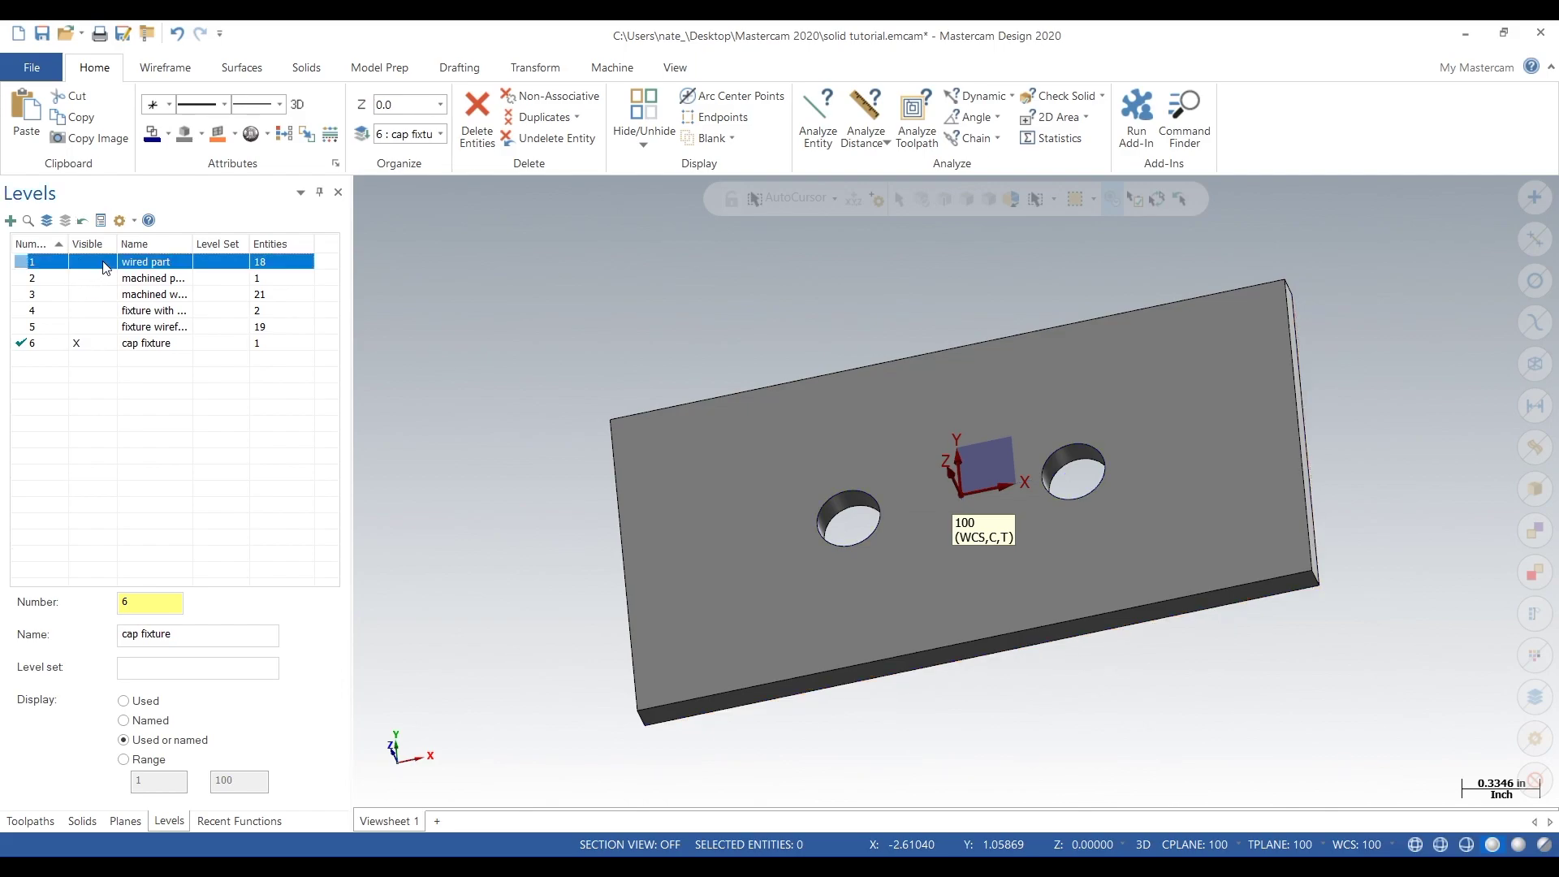
{"action": "middle_click_drag", "start_coordinate": [368, 473], "coordinate": [340, 371]}
{"action": "middle_click_drag", "start_coordinate": [489, 494], "coordinate": [351, 481]}
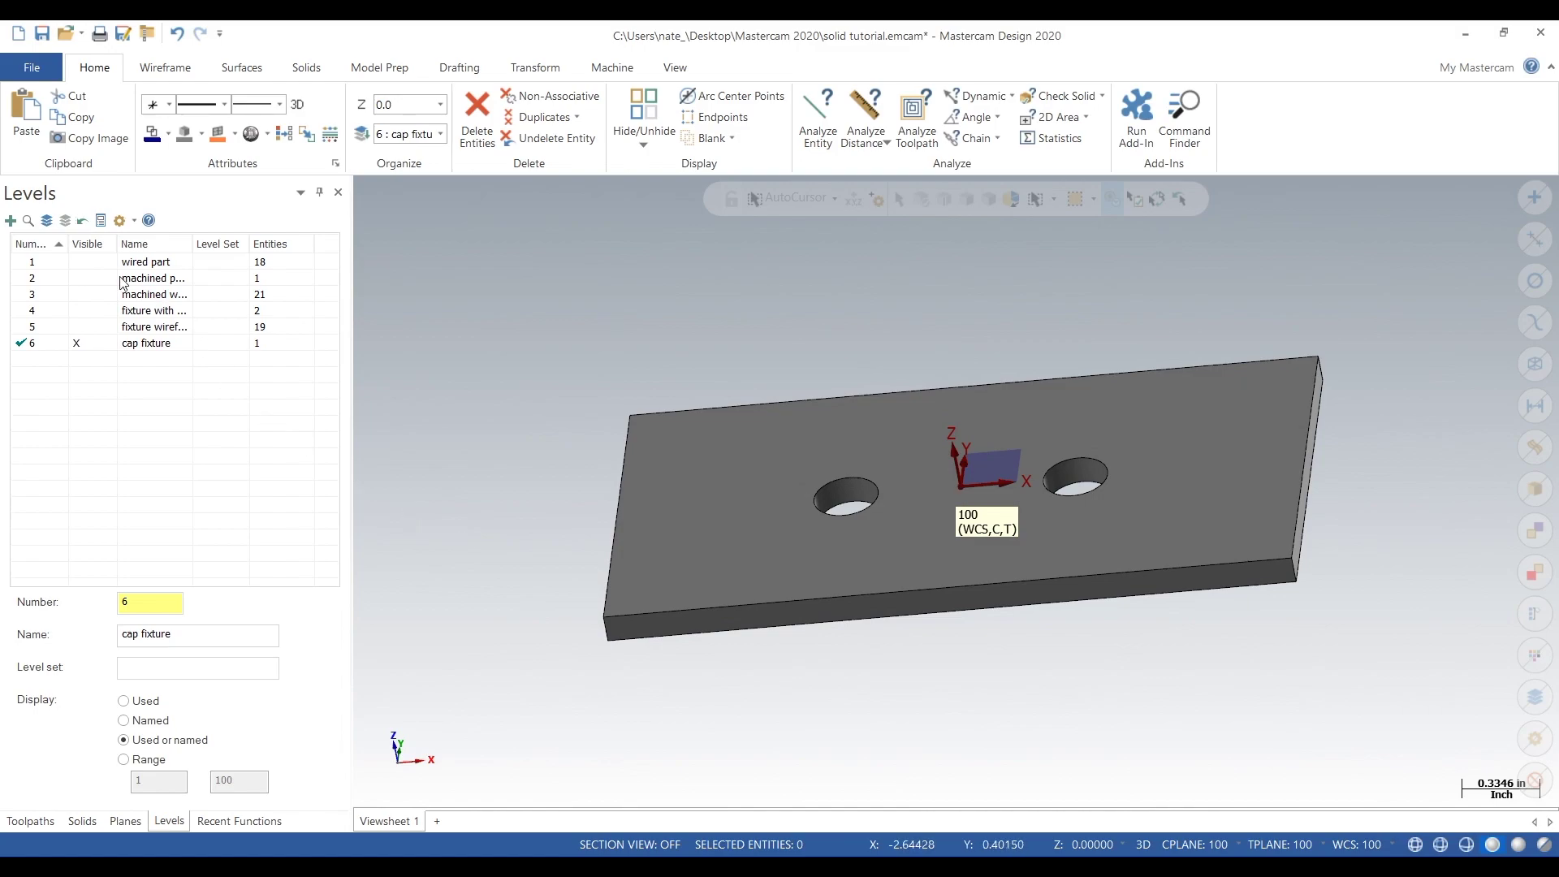
Isolate level 1 and move the plate's rectangular outline, the two circles and the lines between them to level 6 "cap fixture"
{"action": "left_click", "coordinate": [51, 262]}
{"action": "left_click", "coordinate": [93, 341]}
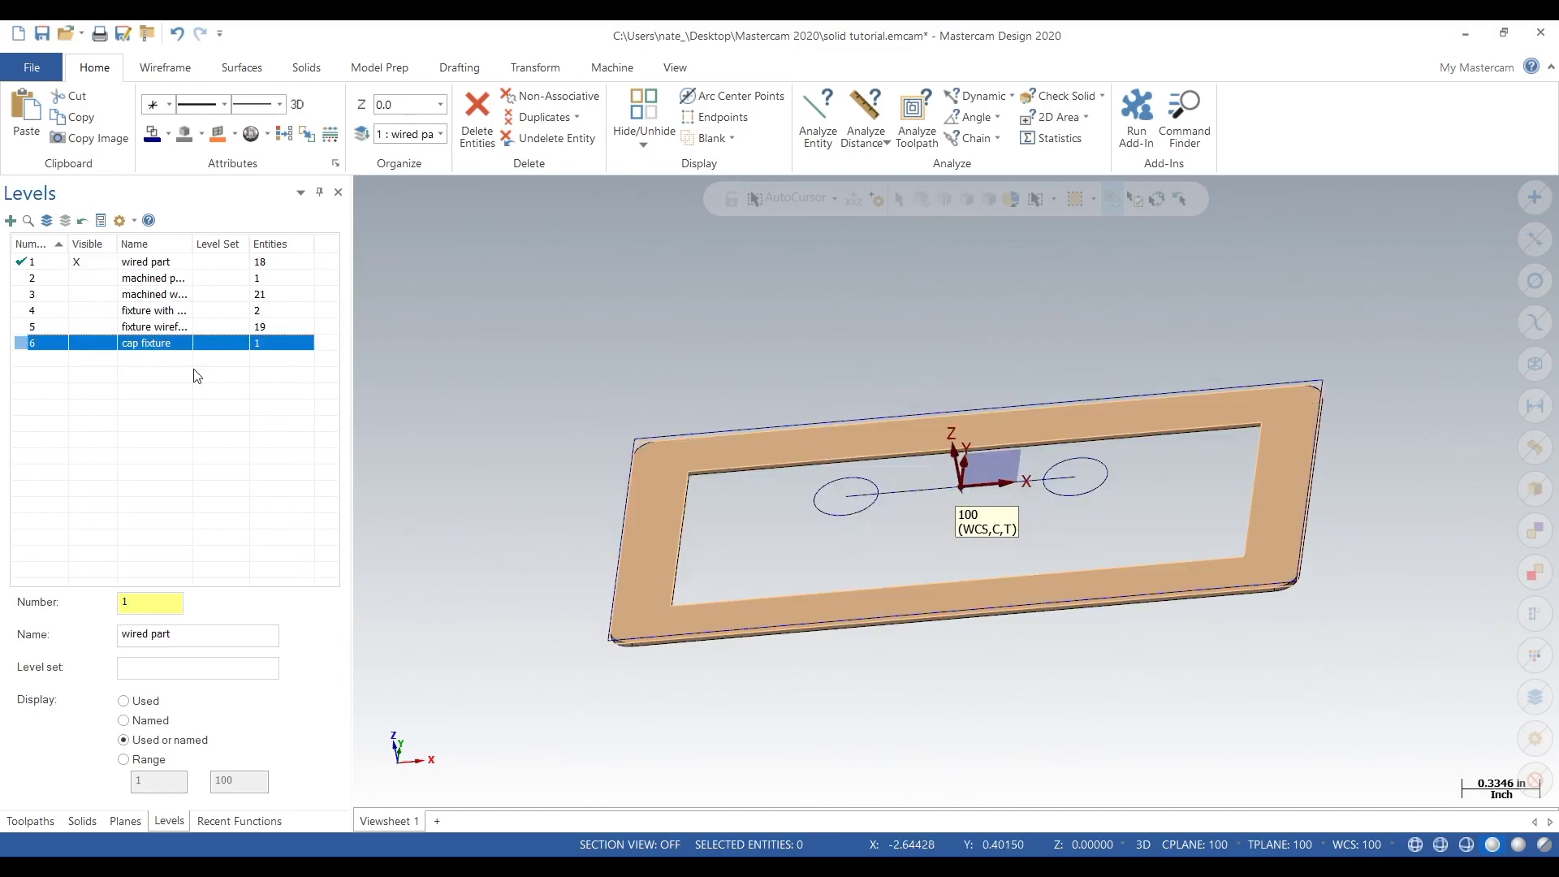
{"action": "scroll", "coordinate": [790, 650], "scroll_direction": "up", "scroll_amount": 2}
{"action": "left_click", "coordinate": [894, 504]}
{"action": "left_click", "coordinate": [986, 469]}
{"action": "left_click", "coordinate": [1101, 460]}
{"action": "left_click", "coordinate": [1162, 354]}
{"action": "middle_click_drag", "start_coordinate": [1145, 368], "coordinate": [762, 340]}
{"action": "left_click", "coordinate": [1402, 413]}
{"action": "left_click", "coordinate": [476, 601]}
{"action": "left_click", "coordinate": [471, 663]}
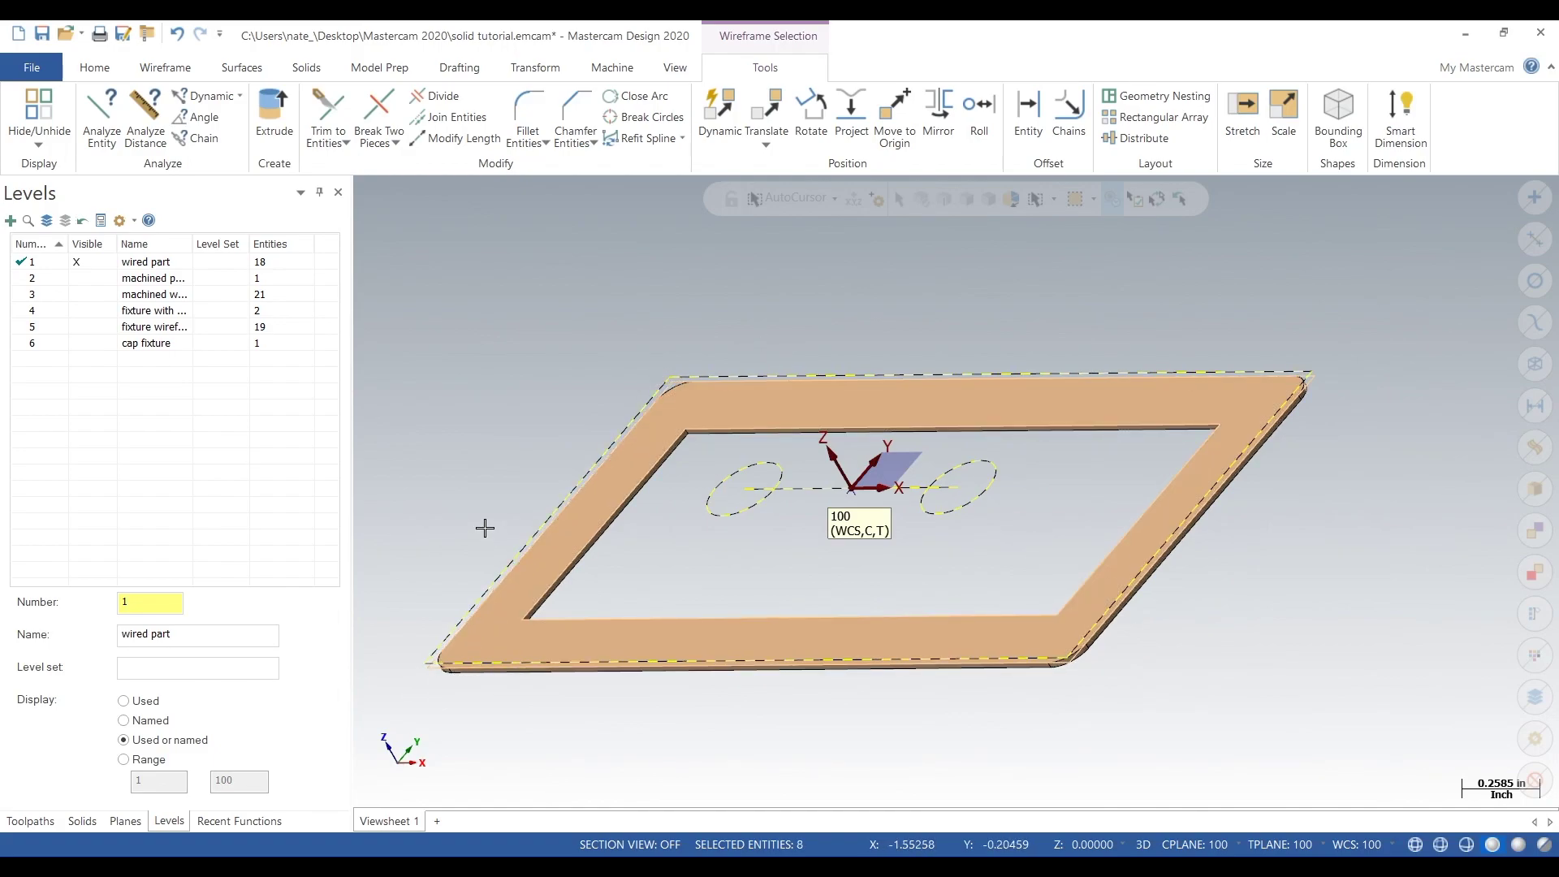
{"action": "right_click", "coordinate": [479, 481]}
{"action": "left_click", "coordinate": [661, 460]}
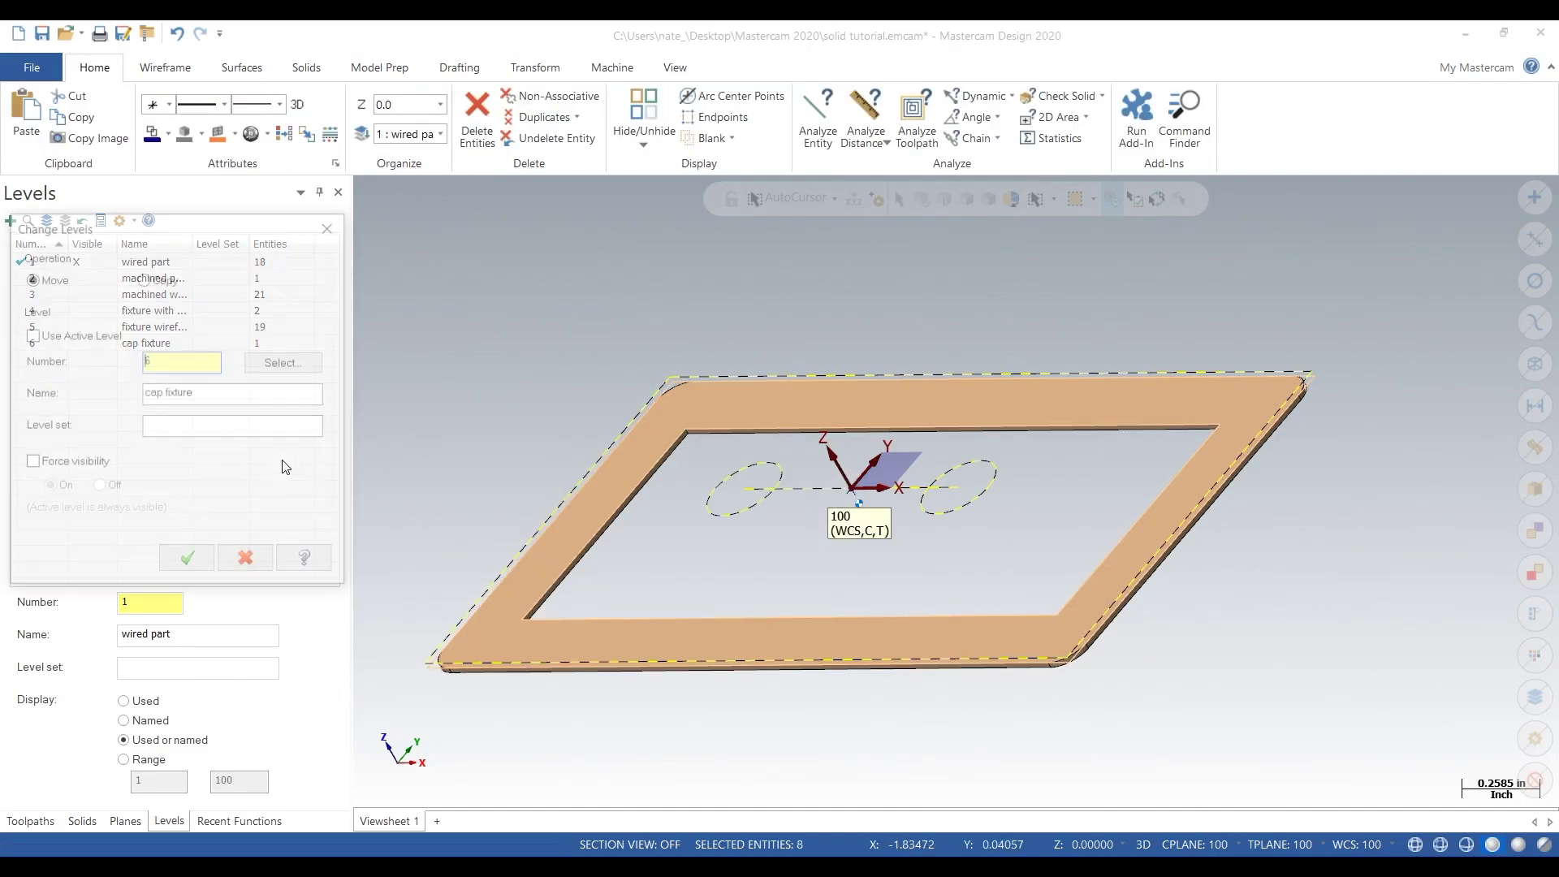
{"action": "left_click", "coordinate": [188, 562]}
Make level 6 "cap fixture" the active level, hide level 1 "wired part" and turn the plate to its underside
{"action": "left_click", "coordinate": [57, 344]}
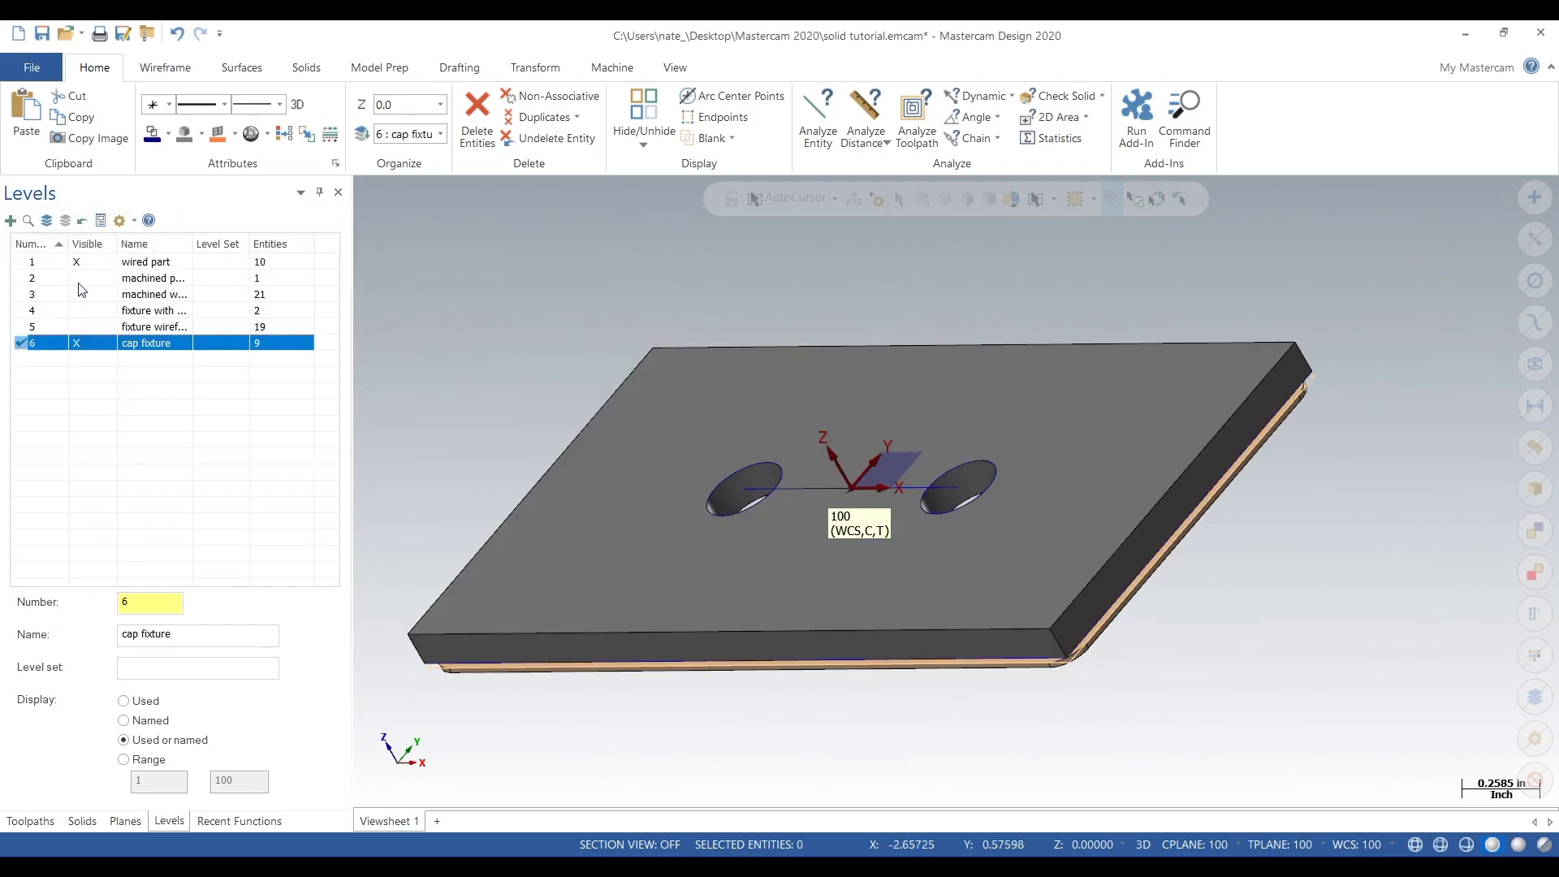
{"action": "left_click", "coordinate": [97, 264]}
{"action": "middle_click_drag", "start_coordinate": [893, 455], "coordinate": [830, 485]}
{"action": "scroll", "coordinate": [836, 462], "scroll_direction": "down", "scroll_amount": 2}
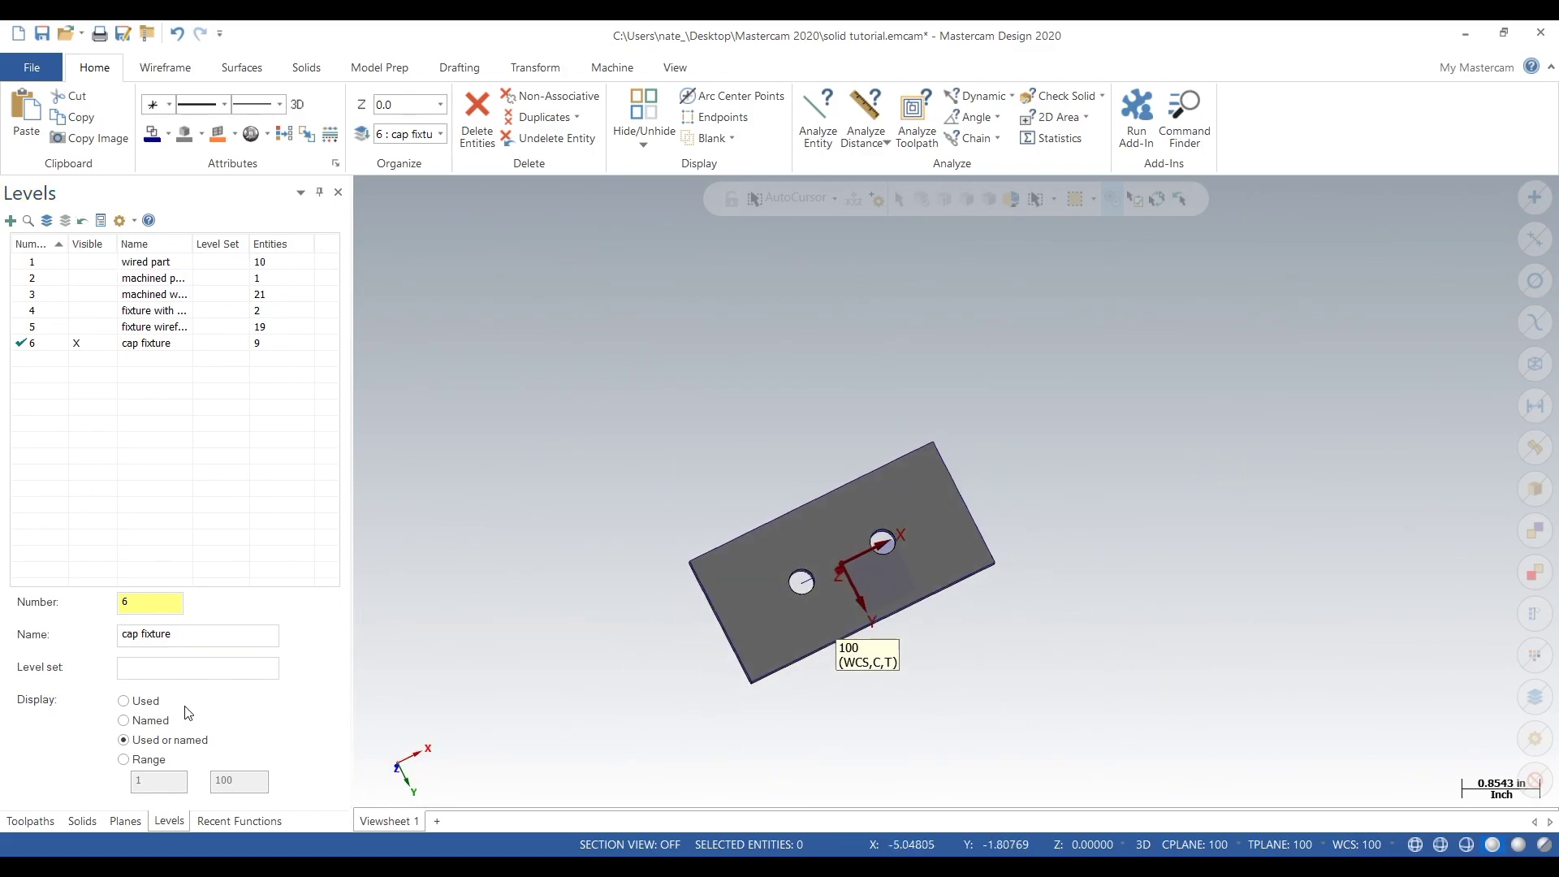
Edit plane 100 and move its origin to the plate's underside corner at X 1.5, Y -0.75, Z 0.04
{"action": "left_click", "coordinate": [123, 821]}
{"action": "right_click", "coordinate": [78, 411]}
{"action": "left_click", "coordinate": [125, 409]}
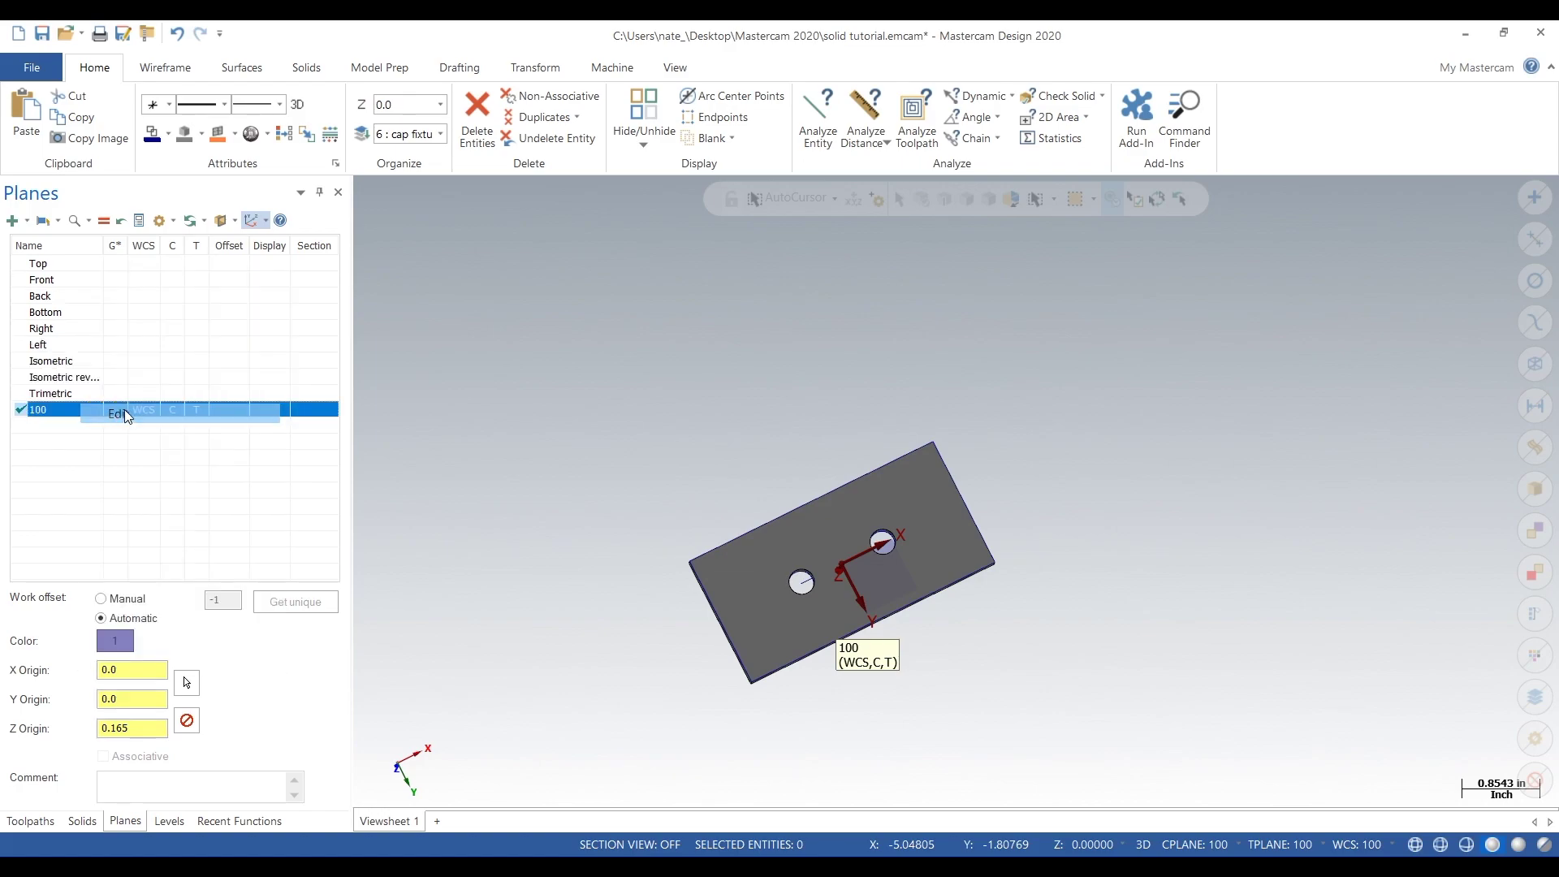
{"action": "left_click", "coordinate": [836, 573]}
{"action": "scroll", "coordinate": [946, 463], "scroll_direction": "up", "scroll_amount": 3}
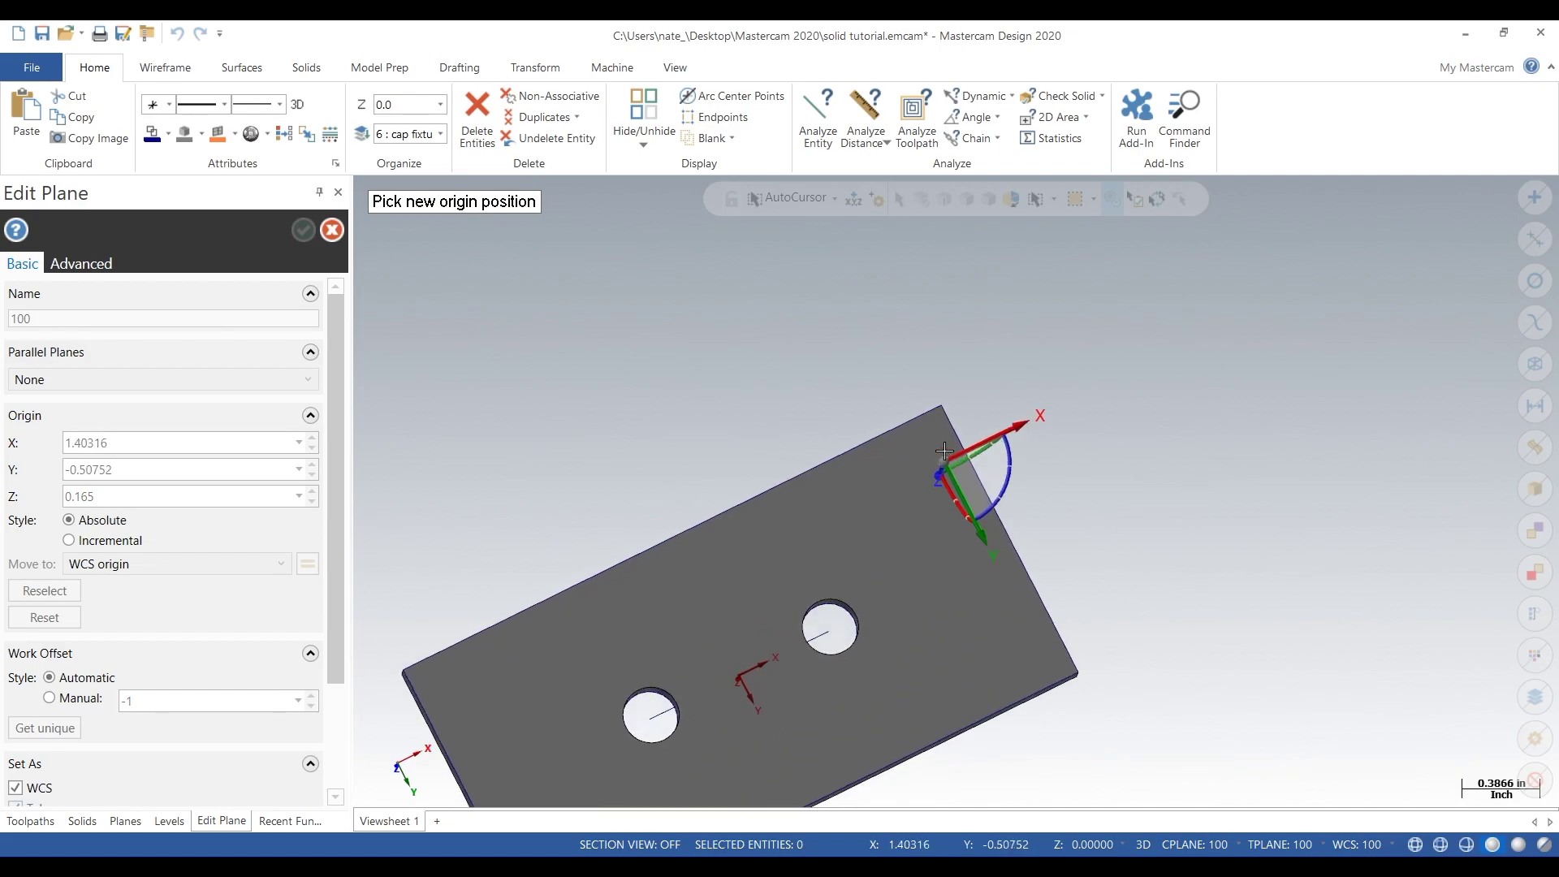
{"action": "scroll", "coordinate": [944, 452], "scroll_direction": "up", "scroll_amount": 1}
{"action": "left_click", "coordinate": [969, 391]}
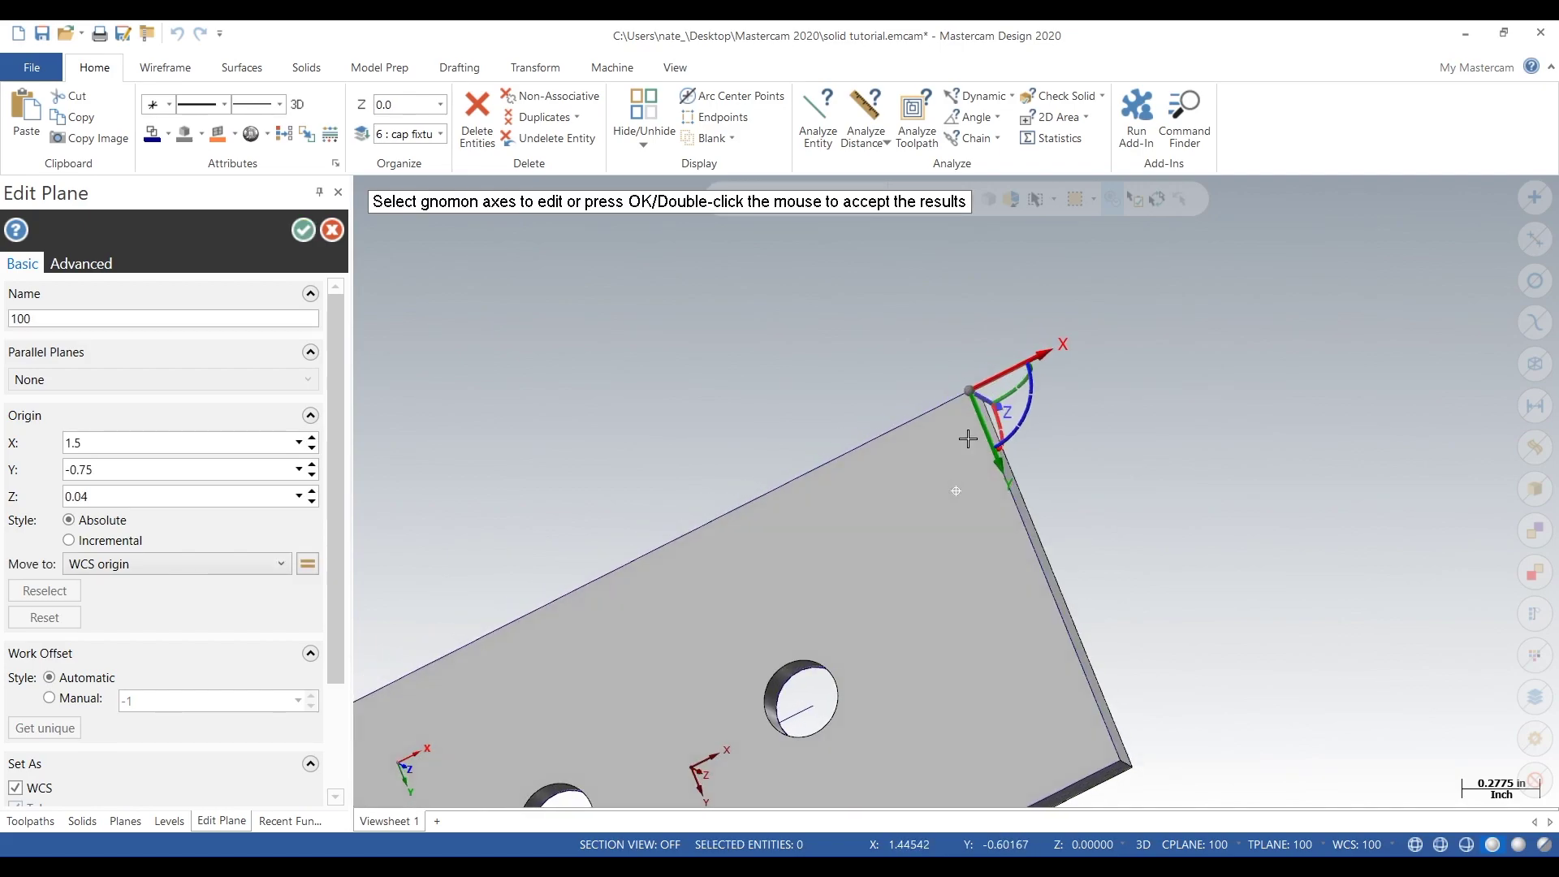
Rotate plane 100 about its Y axis by 175° and another 5°, accept it, and align the view to this plane
{"action": "middle_click_drag", "start_coordinate": [968, 438], "coordinate": [967, 408]}
{"action": "middle_click_drag", "start_coordinate": [1101, 426], "coordinate": [1023, 412]}
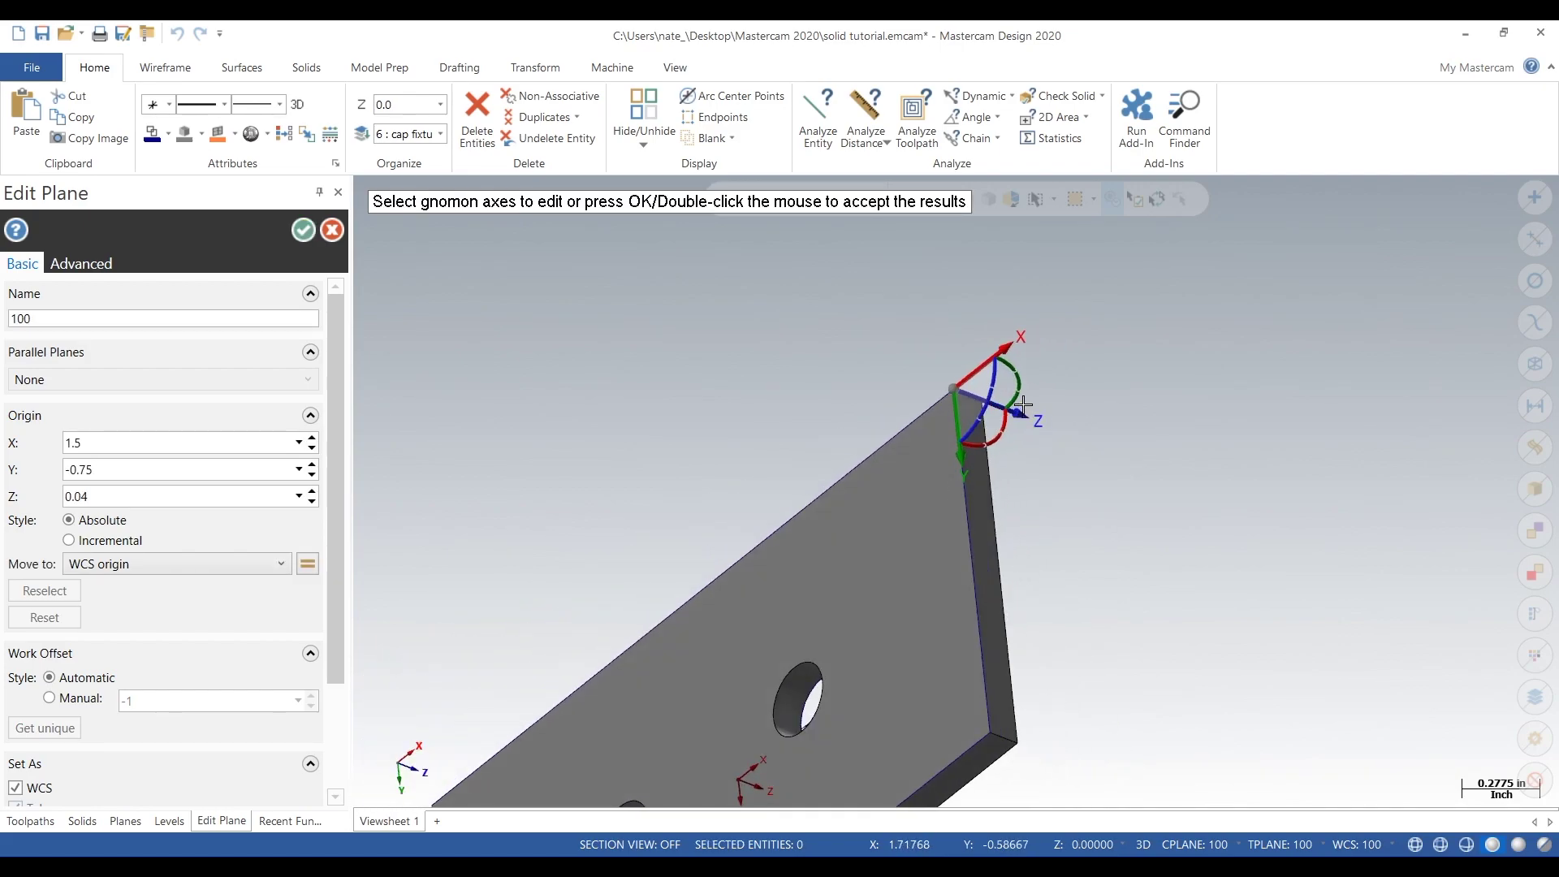
{"action": "left_click", "coordinate": [1019, 385]}
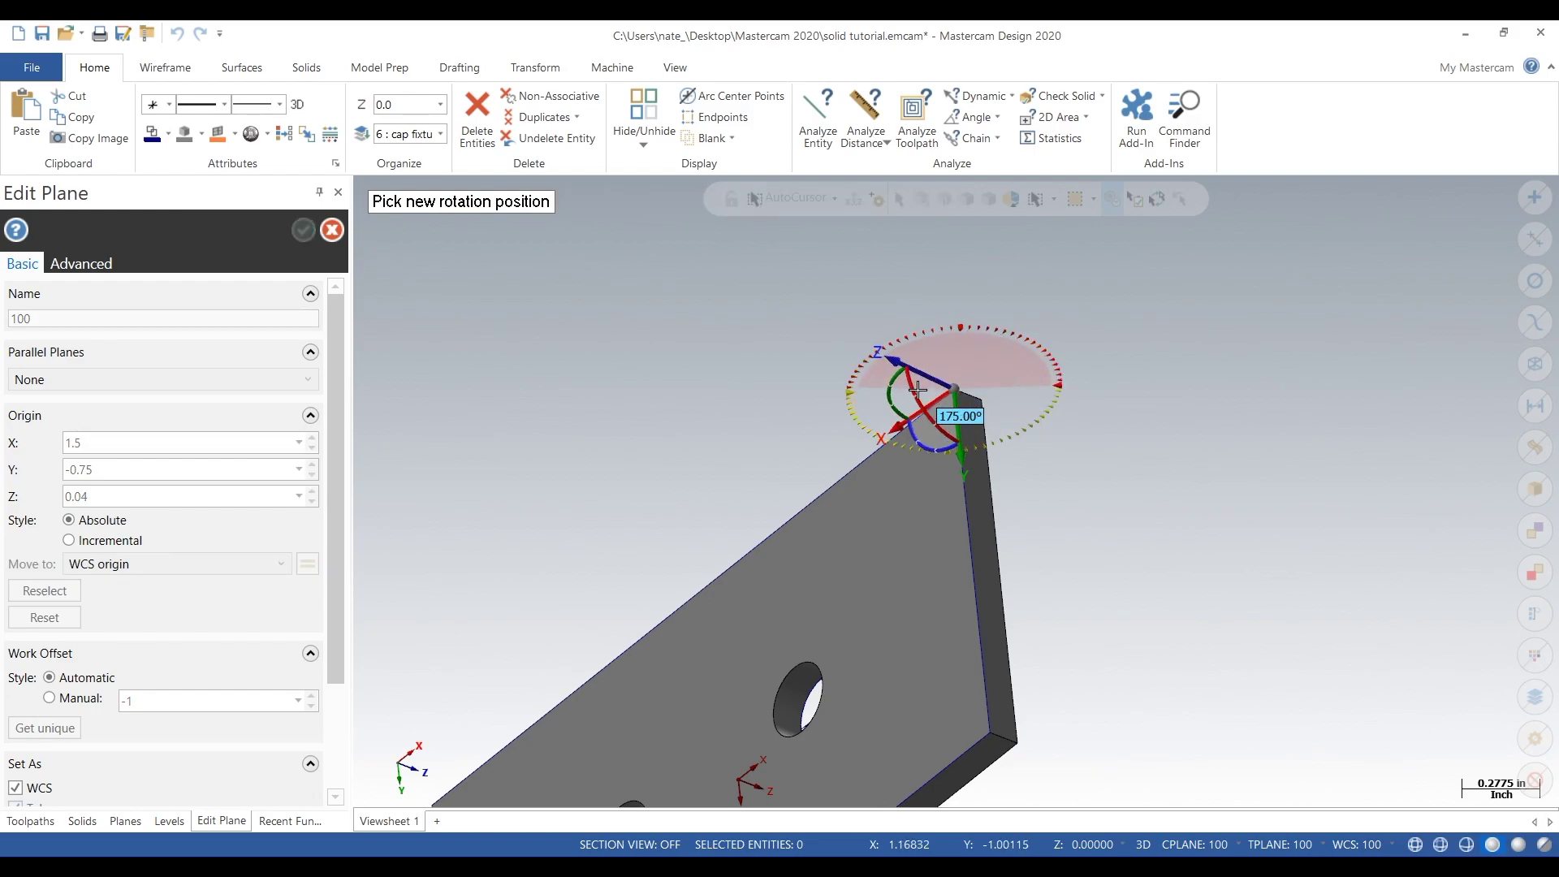
{"action": "left_click", "coordinate": [916, 389]}
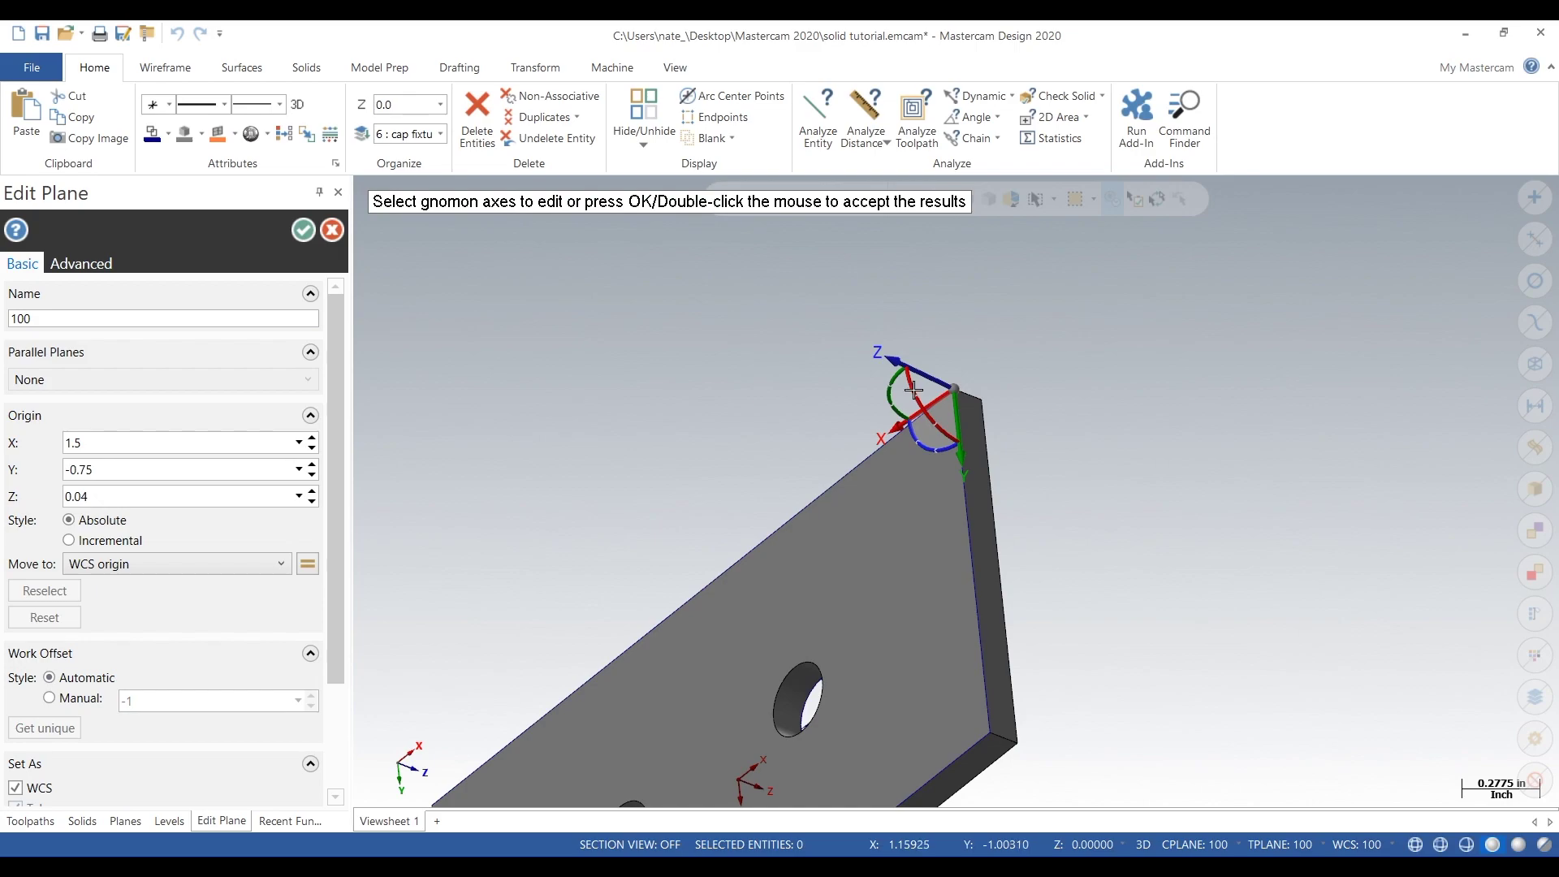
{"action": "left_click", "coordinate": [892, 400]}
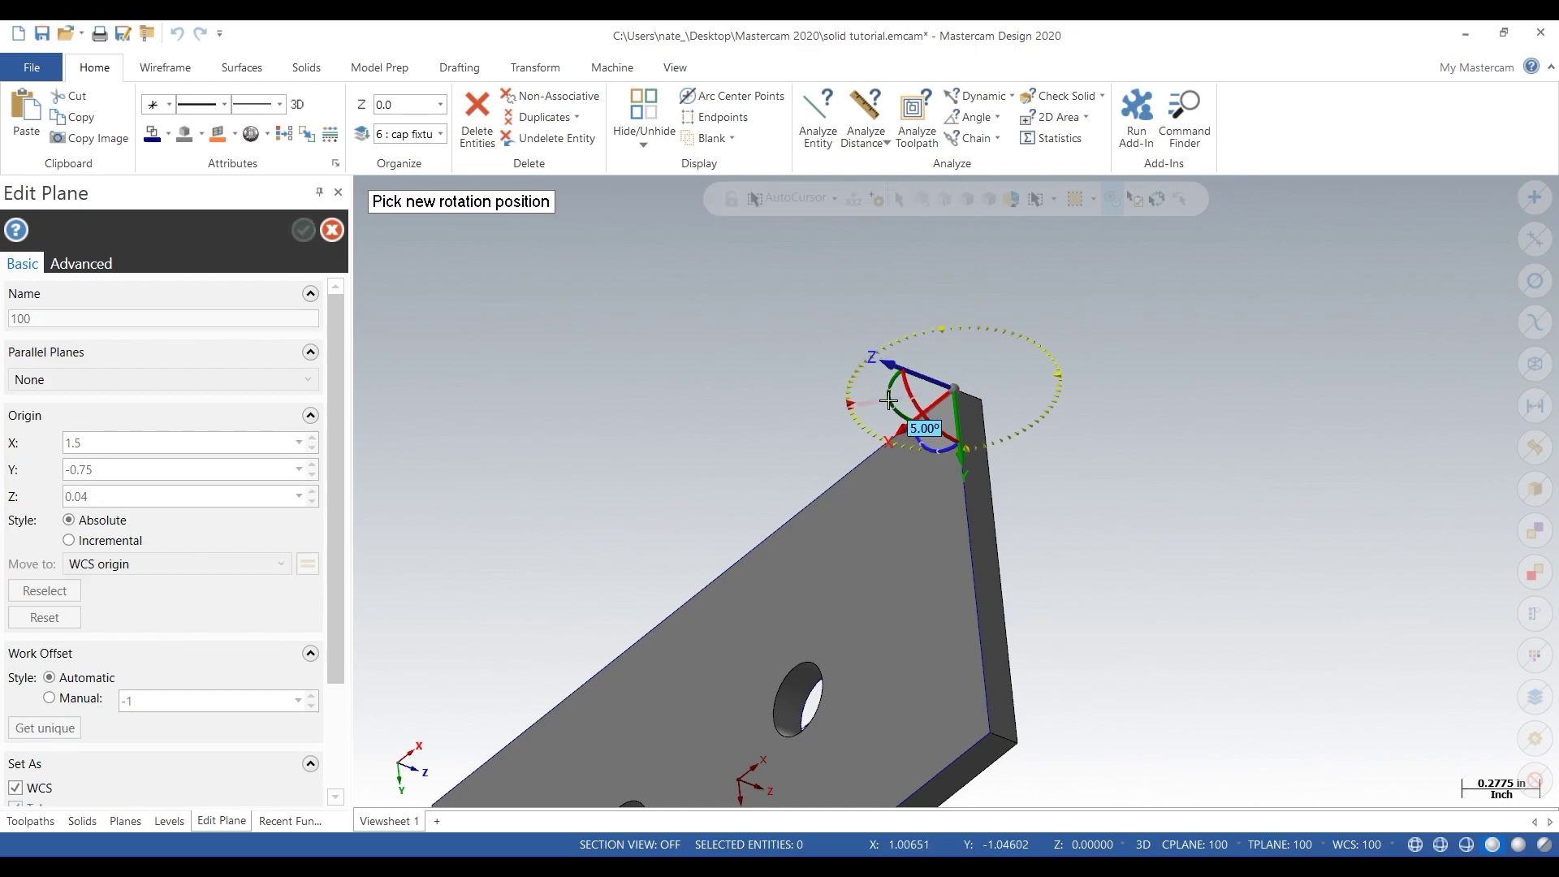
{"action": "left_click", "coordinate": [889, 402]}
{"action": "left_click", "coordinate": [302, 233]}
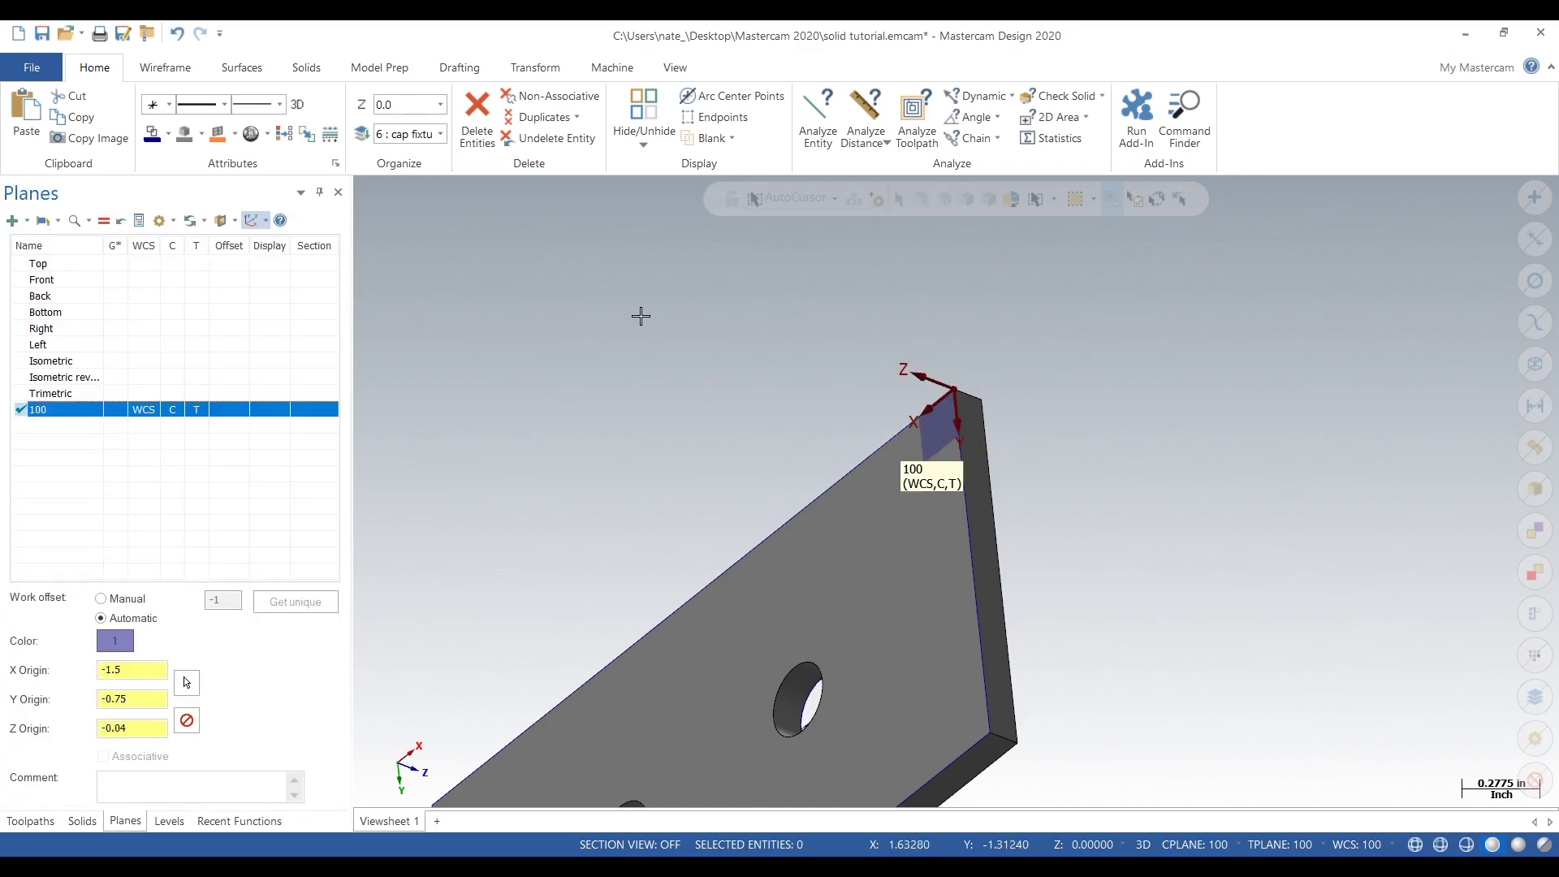
{"action": "left_click", "coordinate": [116, 410]}
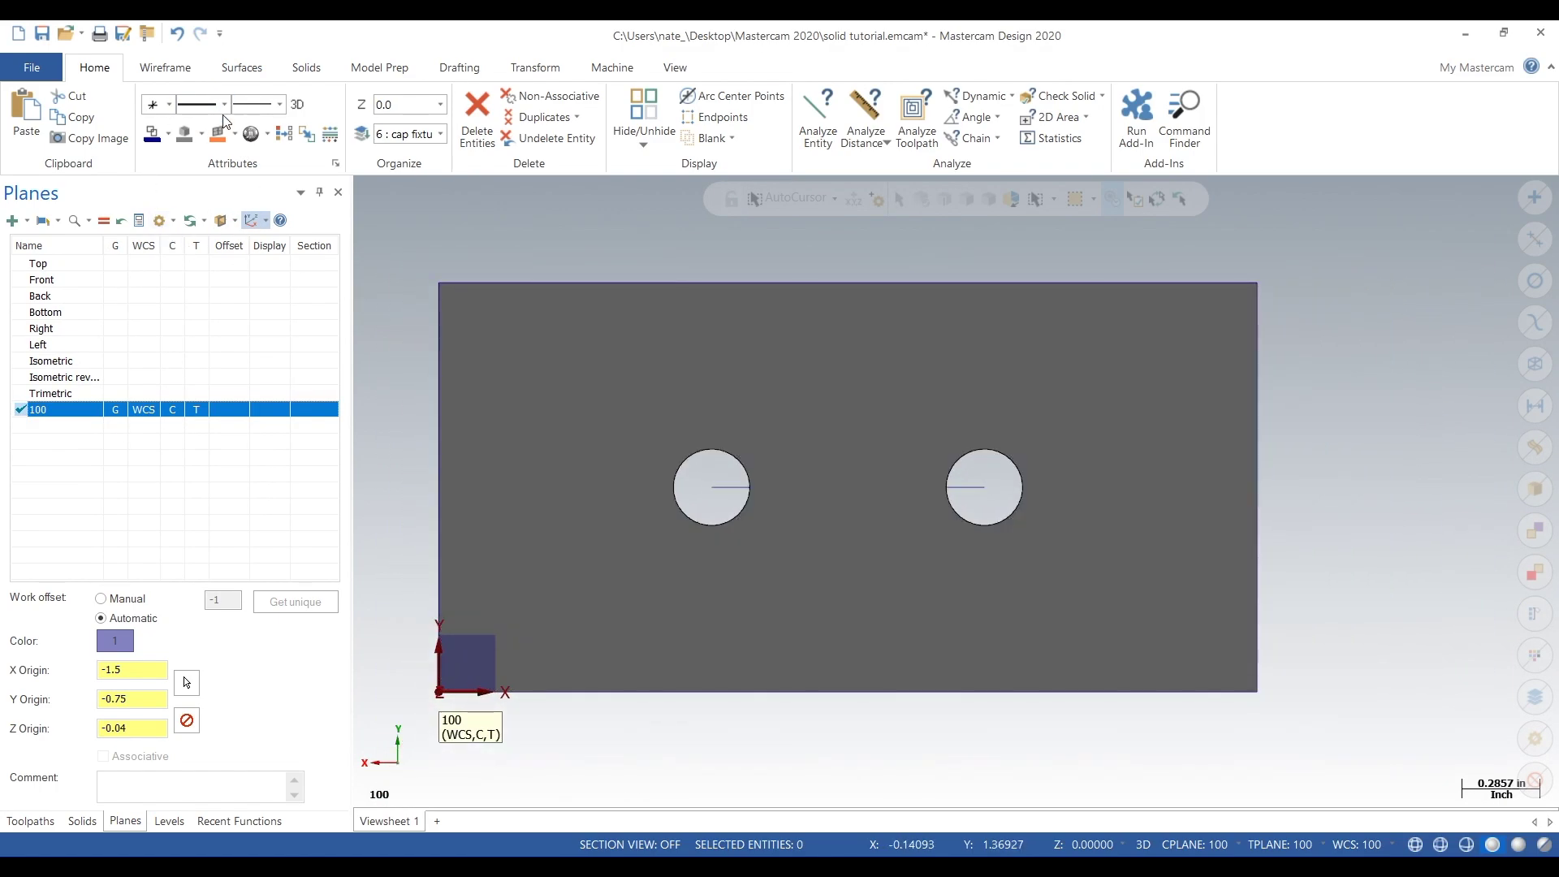
Draw a line between the midpoints of the plate's two short edges and place a point at the line's midpoint
{"action": "left_click", "coordinate": [165, 68]}
{"action": "left_click", "coordinate": [135, 122]}
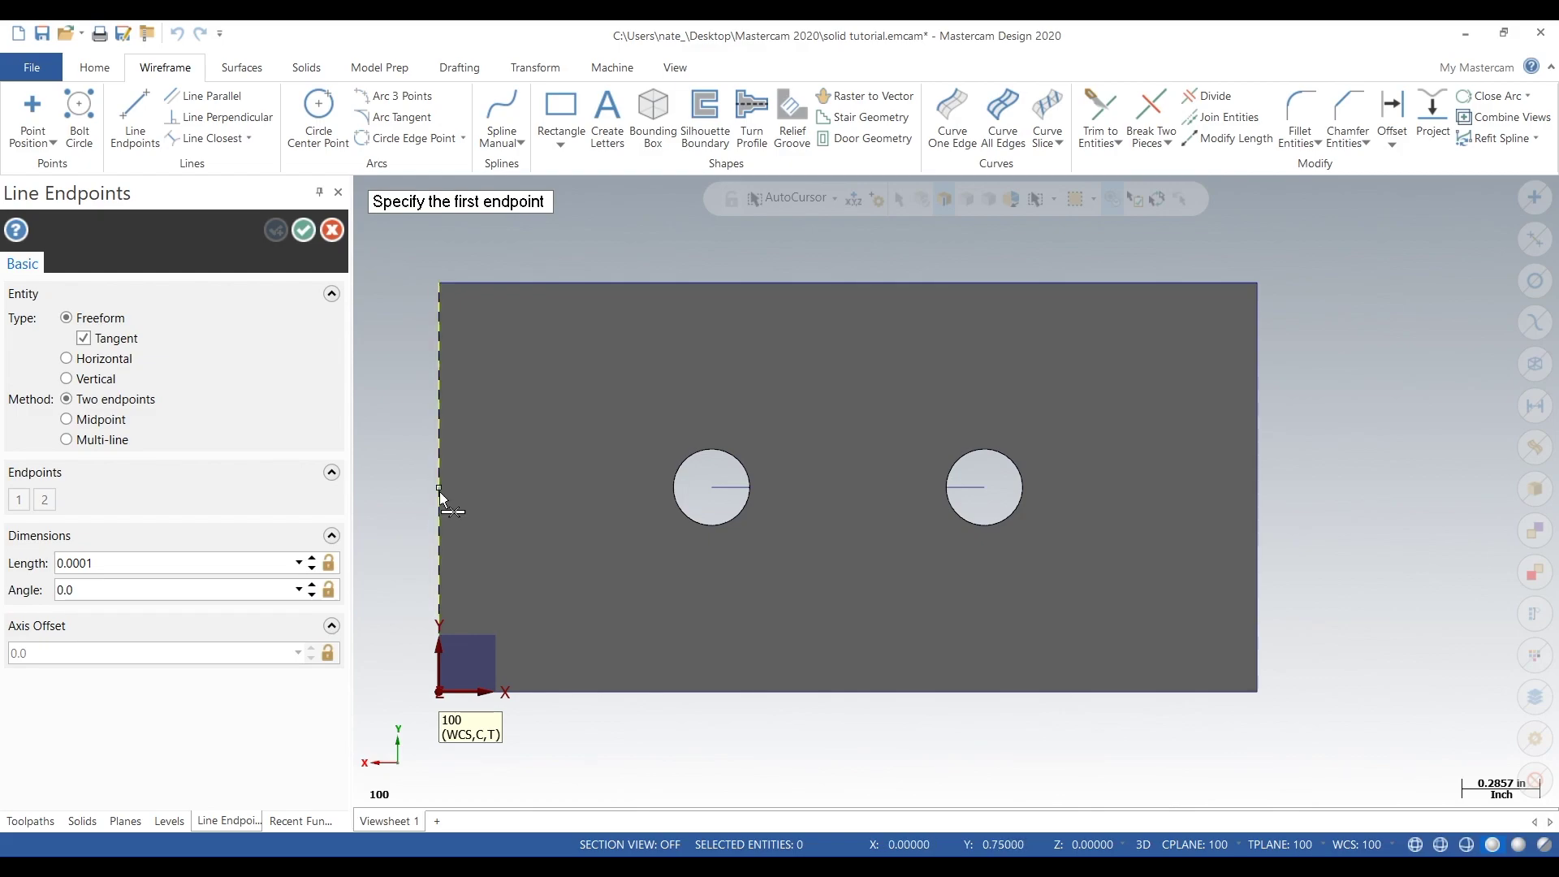
{"action": "left_click", "coordinate": [439, 490]}
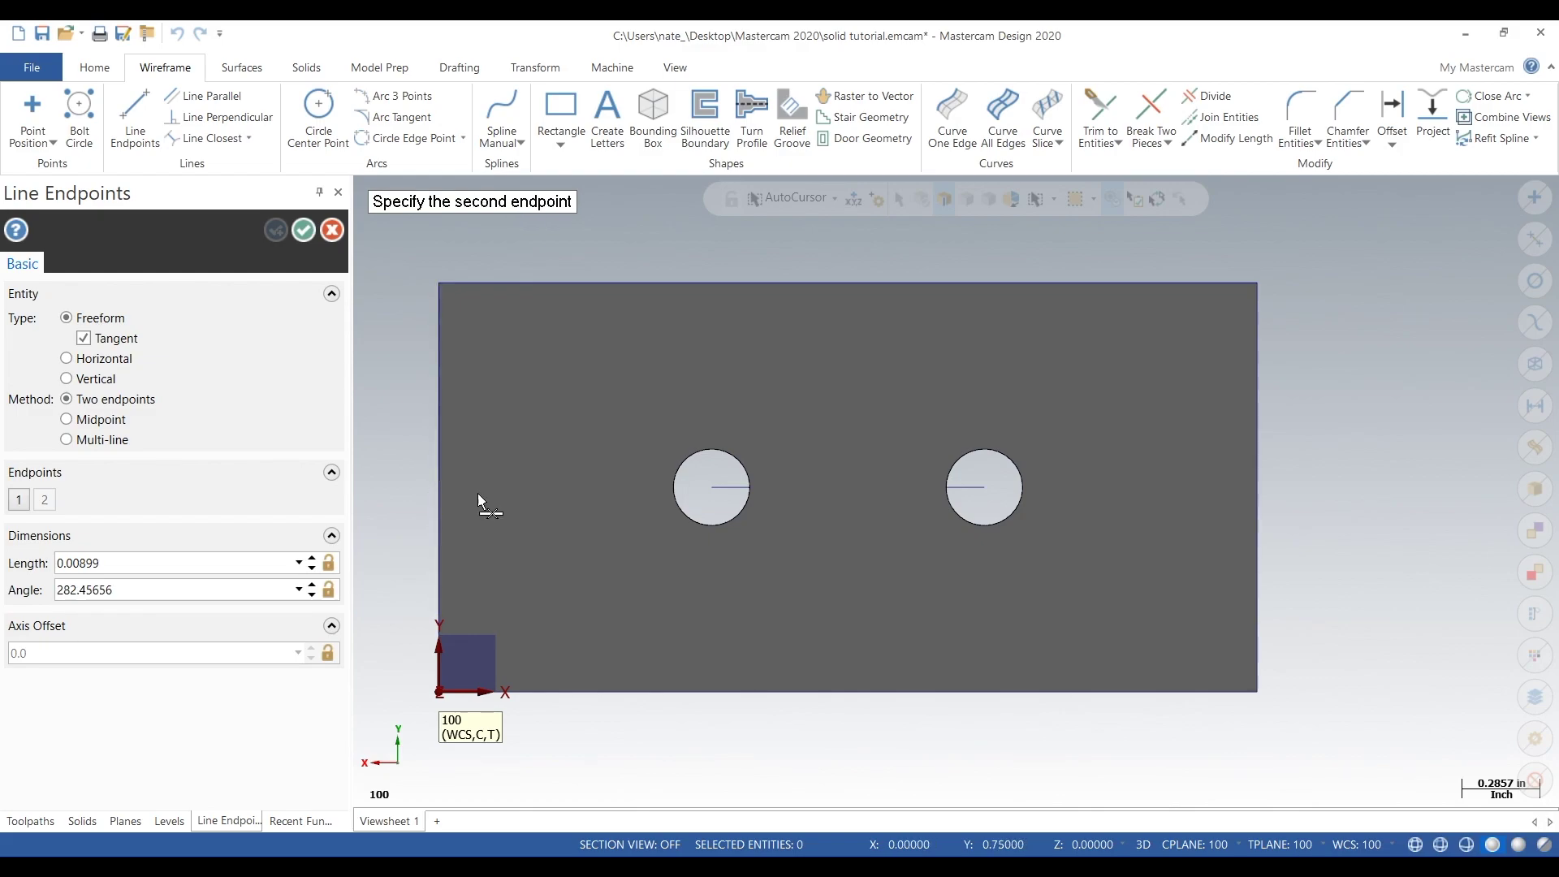
{"action": "left_click", "coordinate": [1258, 488]}
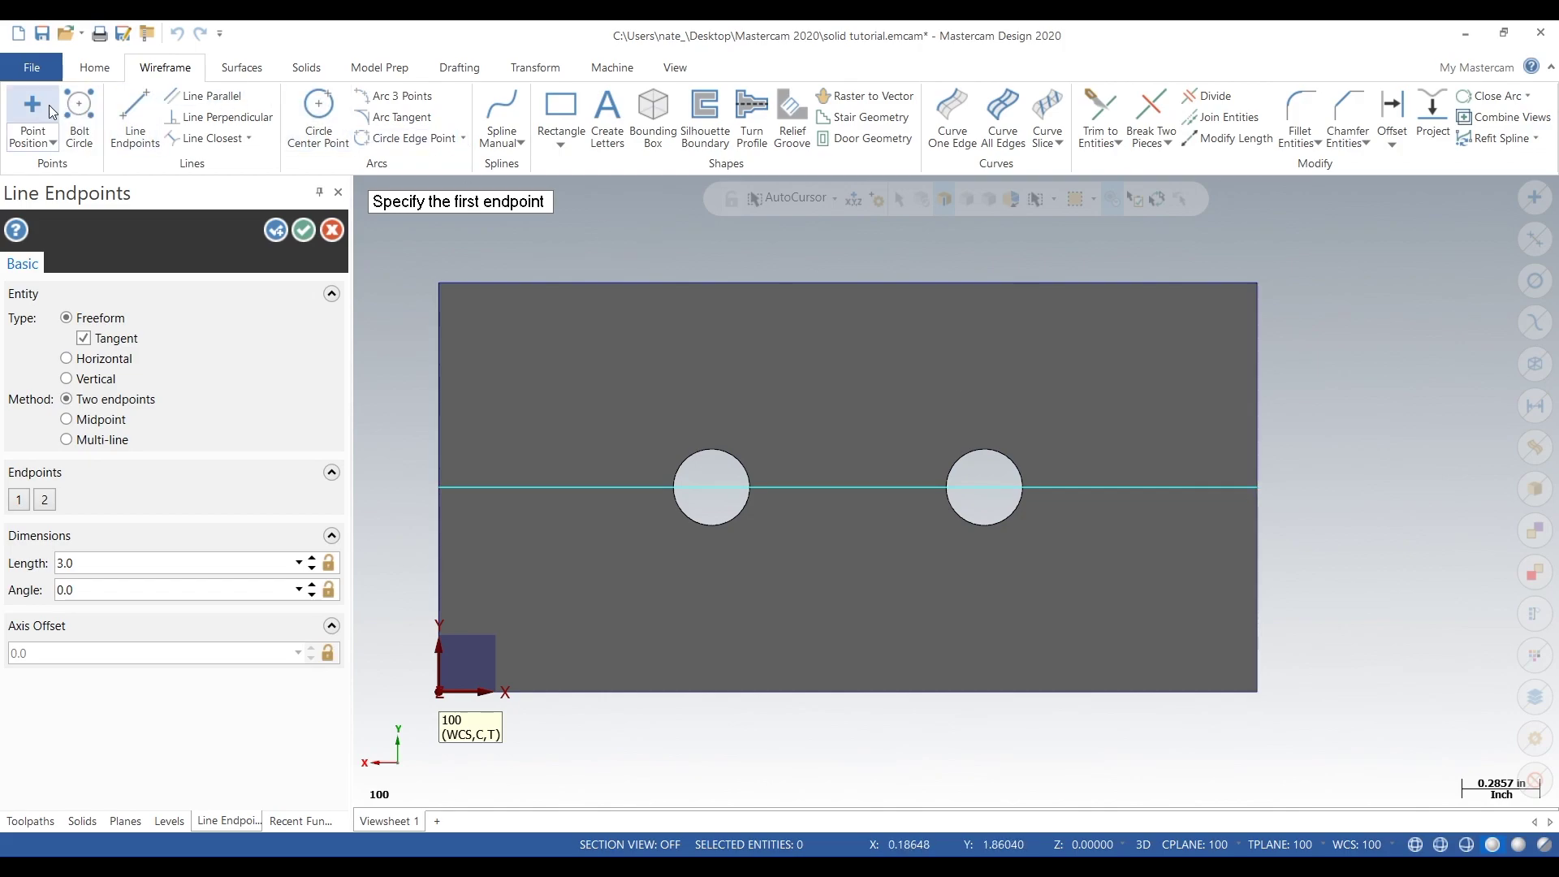
{"action": "key", "text": "Escape"}
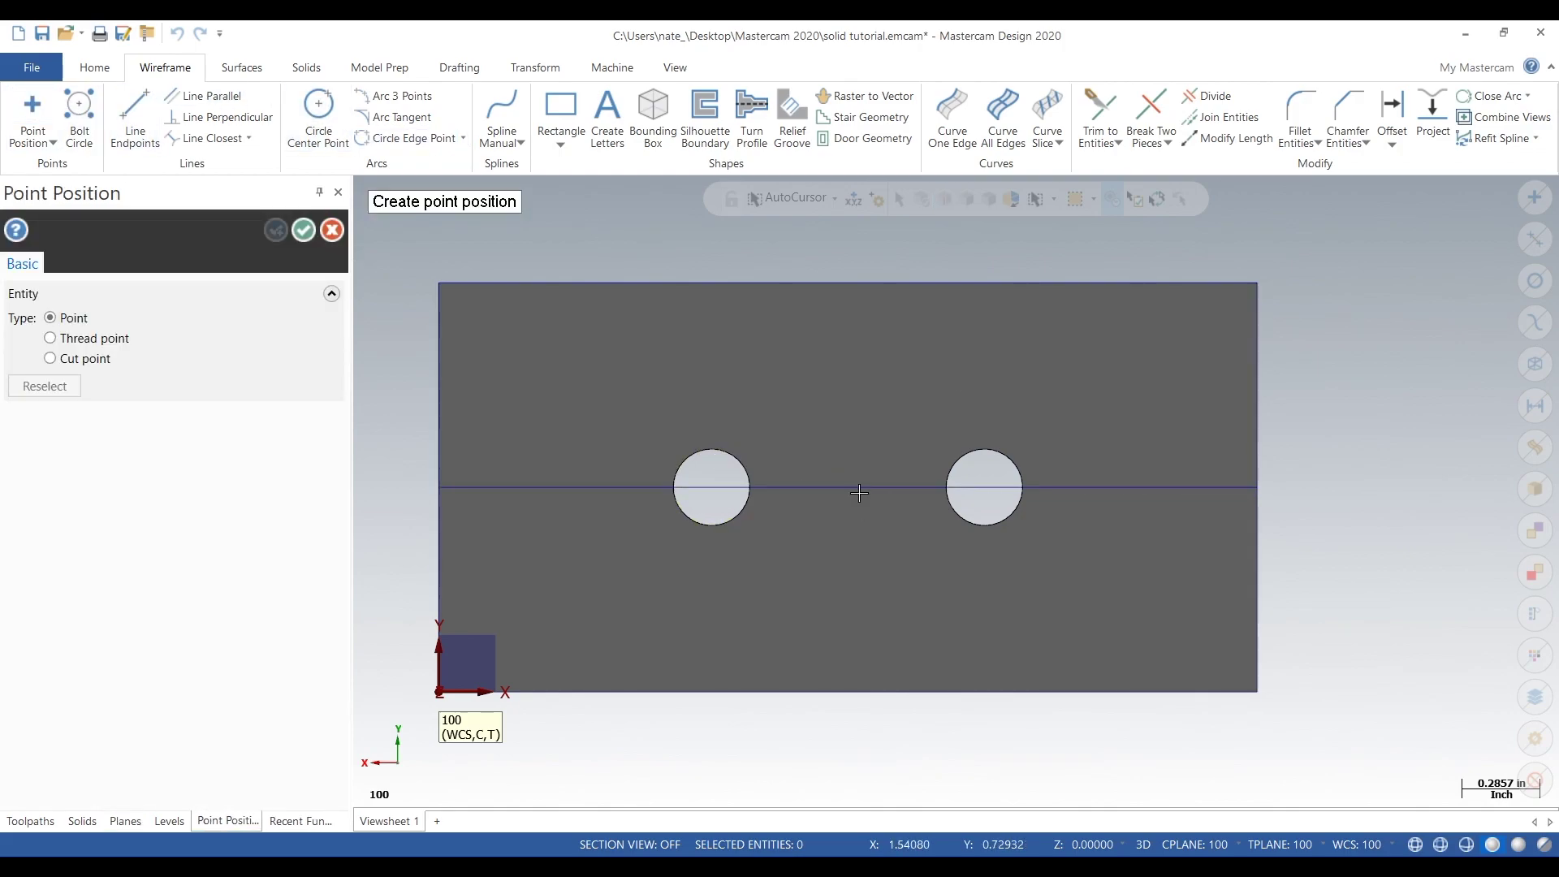
{"action": "left_click", "coordinate": [848, 494]}
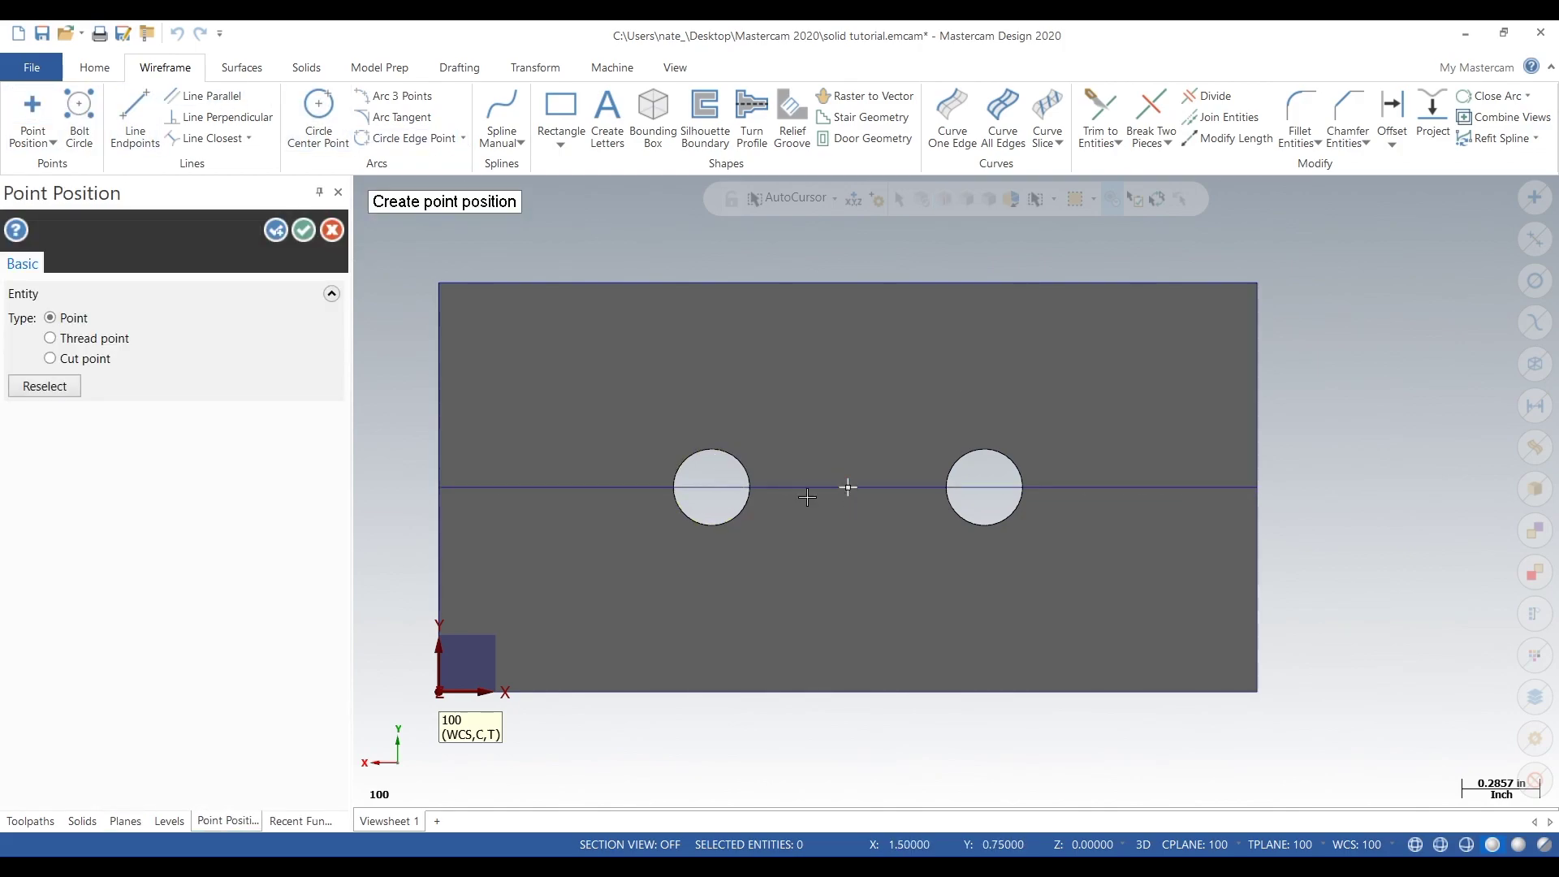
{"action": "left_click", "coordinate": [312, 231]}
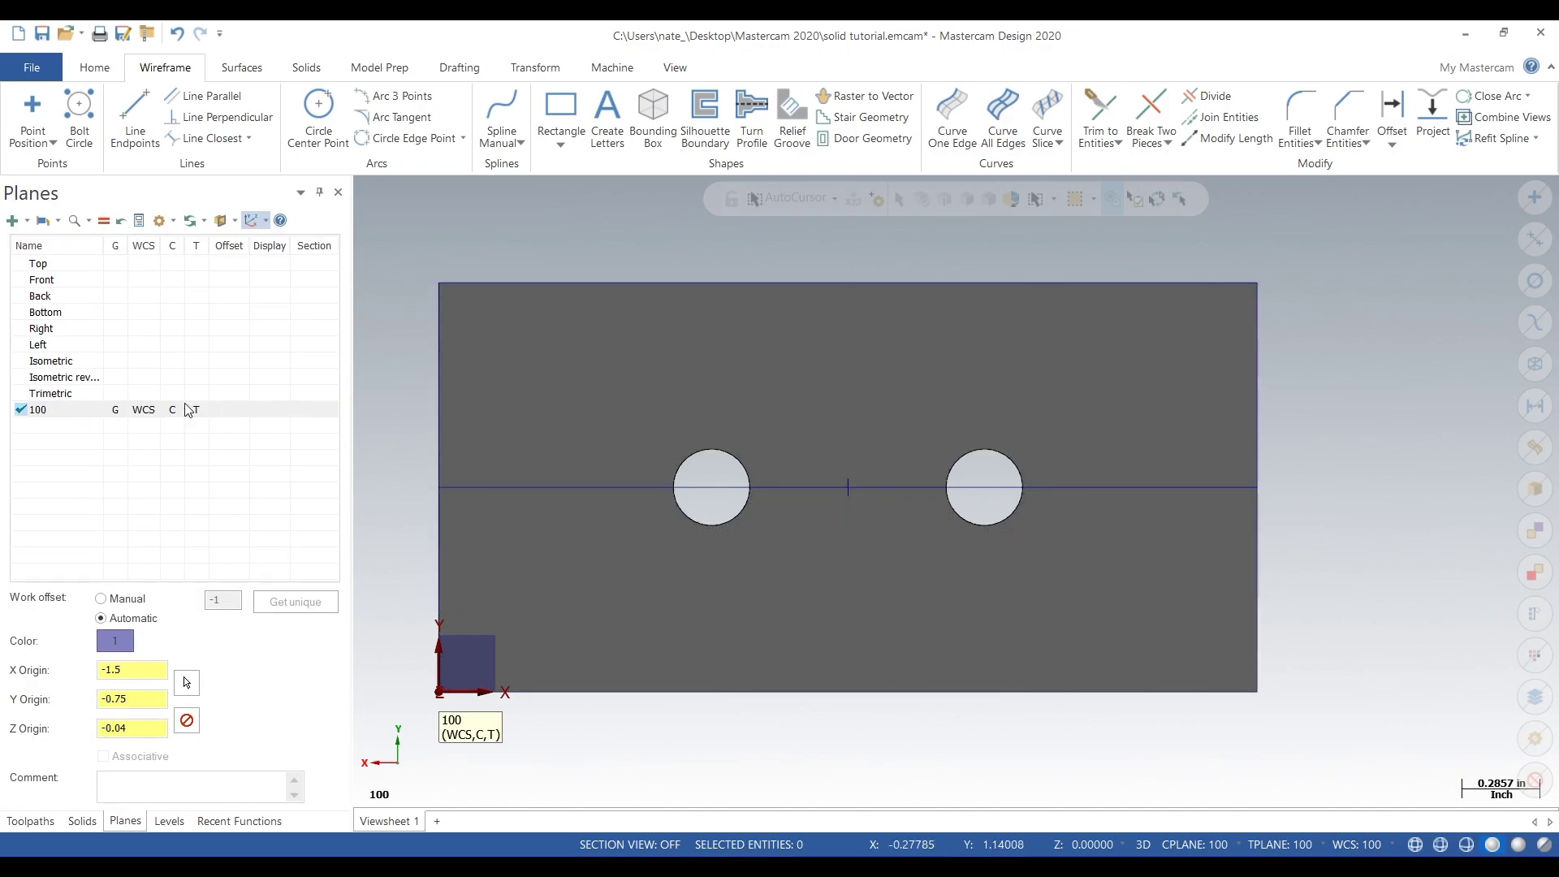
Move the origin of plane 100 to the point at the plate's centre and delete the construction line across the plate
{"action": "right_click", "coordinate": [75, 418]}
{"action": "left_click", "coordinate": [93, 422]}
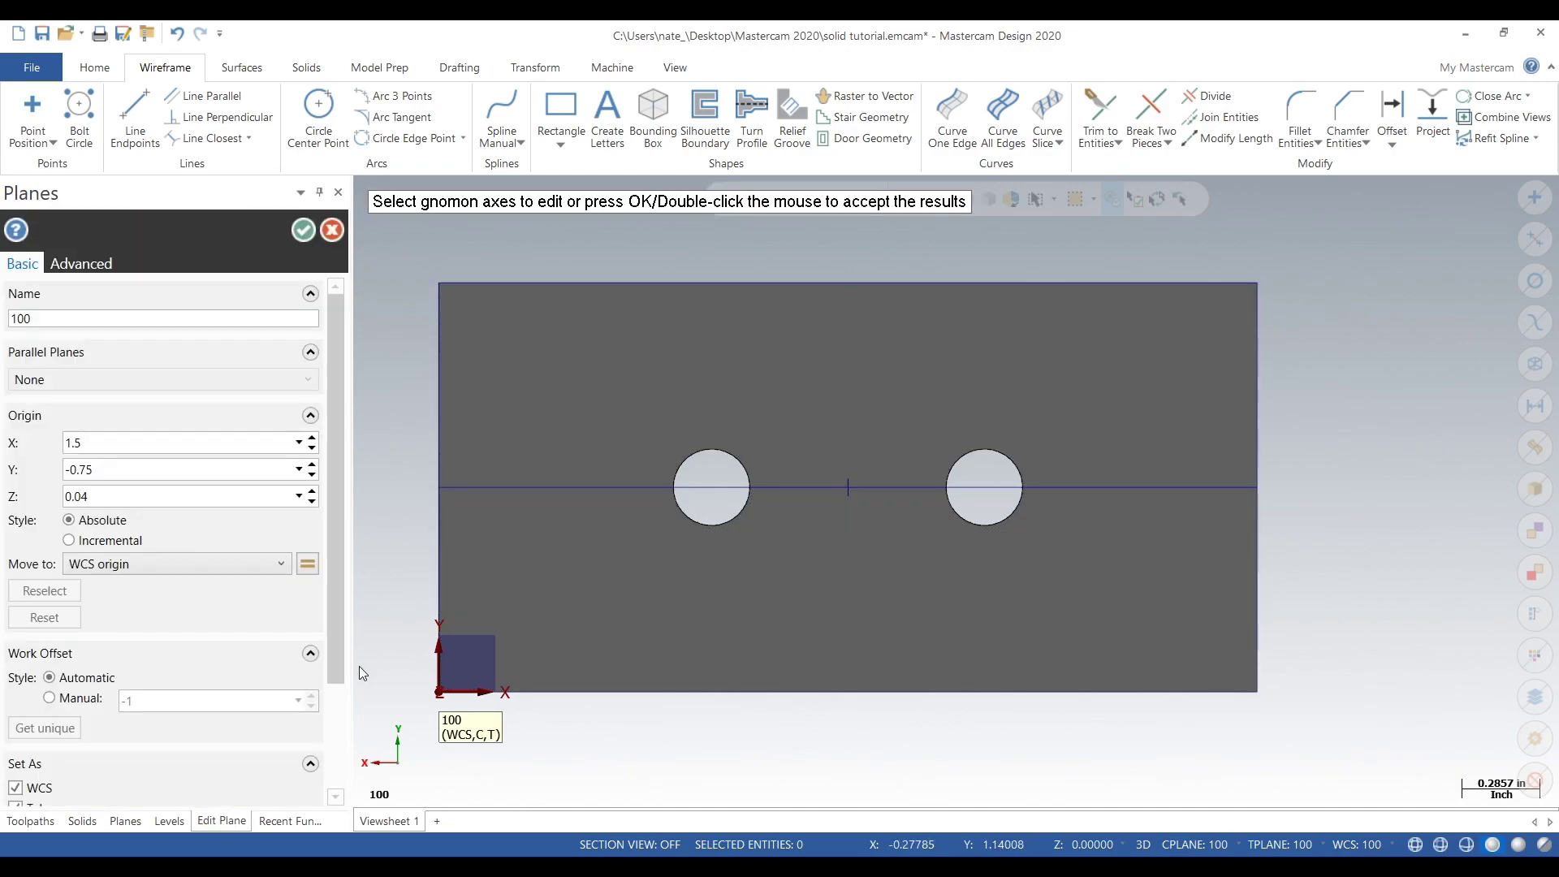
{"action": "left_click", "coordinate": [441, 692]}
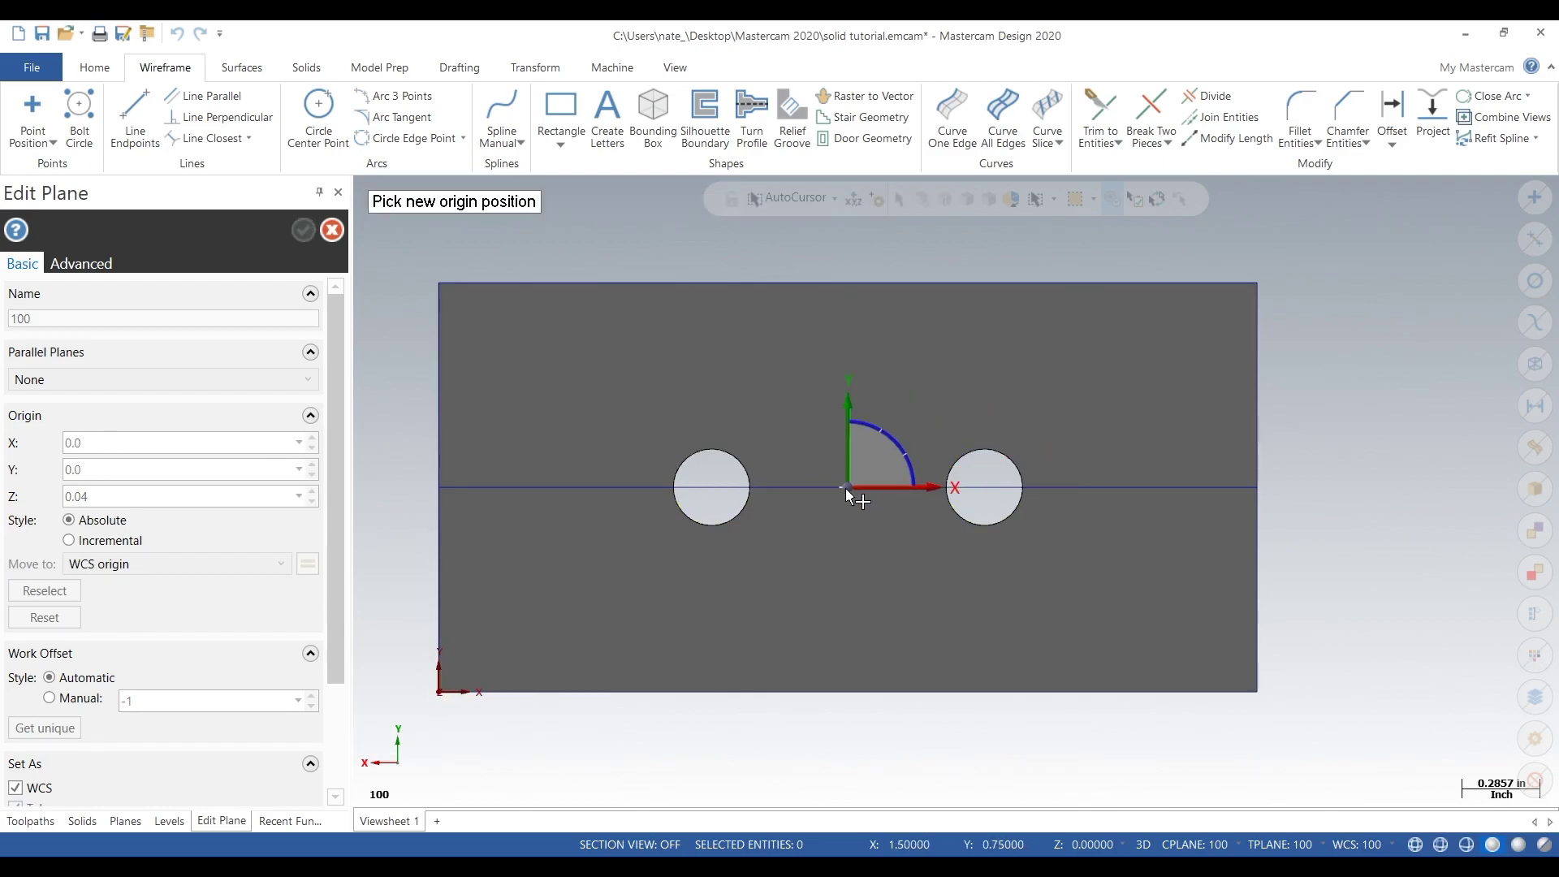
{"action": "left_click", "coordinate": [848, 487]}
{"action": "left_click", "coordinate": [303, 230]}
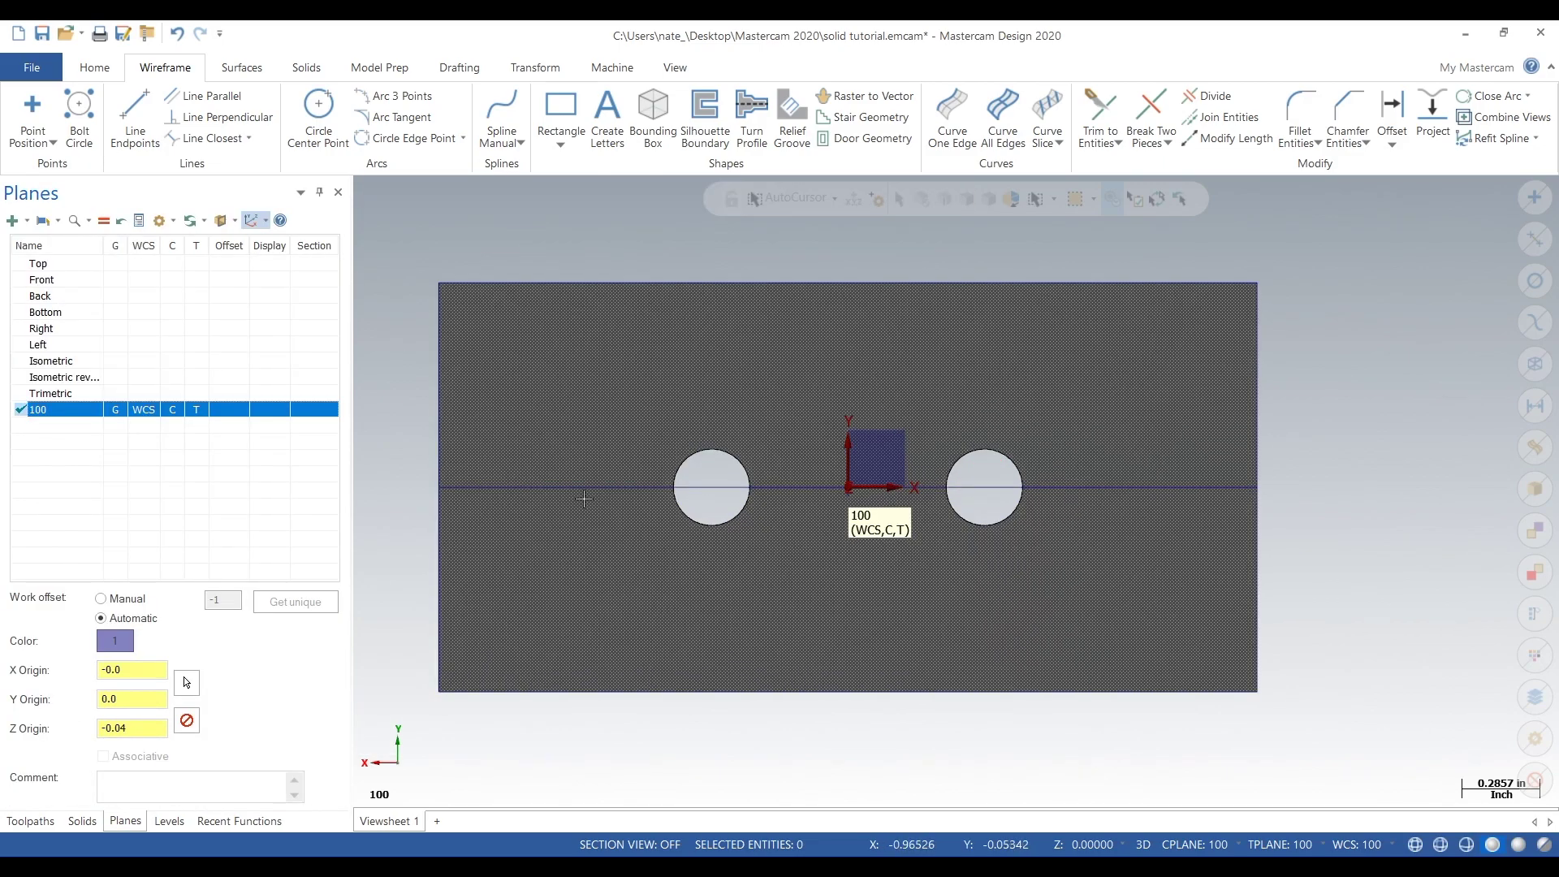
{"action": "left_click", "coordinate": [579, 488]}
{"action": "left_click", "coordinate": [94, 68]}
Draw a center-anchored rectangle about 2.44 by 1.2 inches at the origin of plane 100 on the plate's underside
{"action": "left_click", "coordinate": [164, 67]}
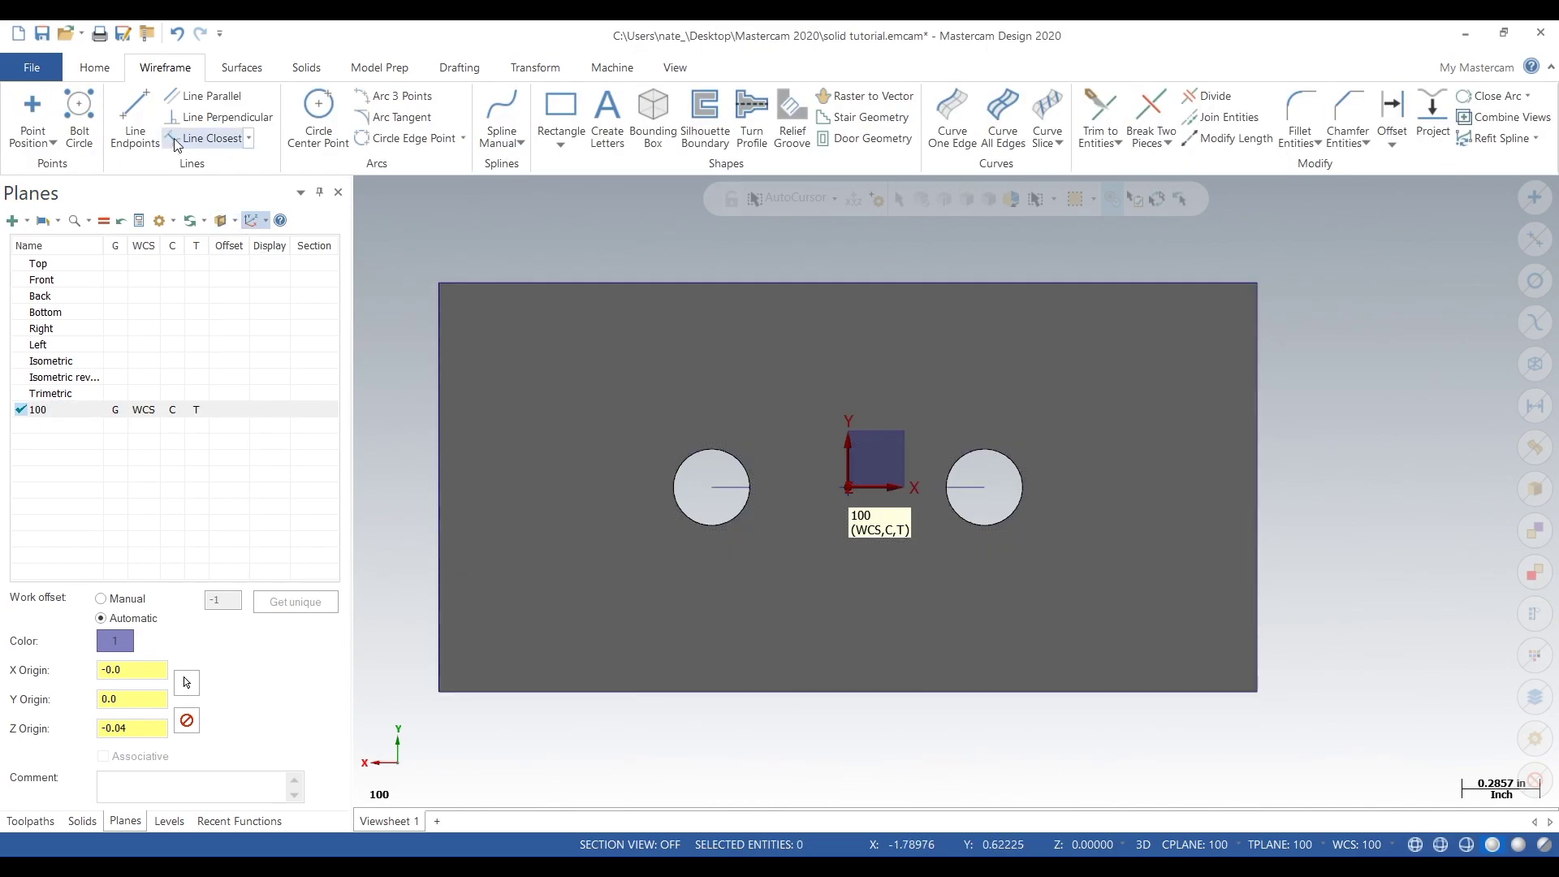
{"action": "left_click", "coordinate": [561, 113]}
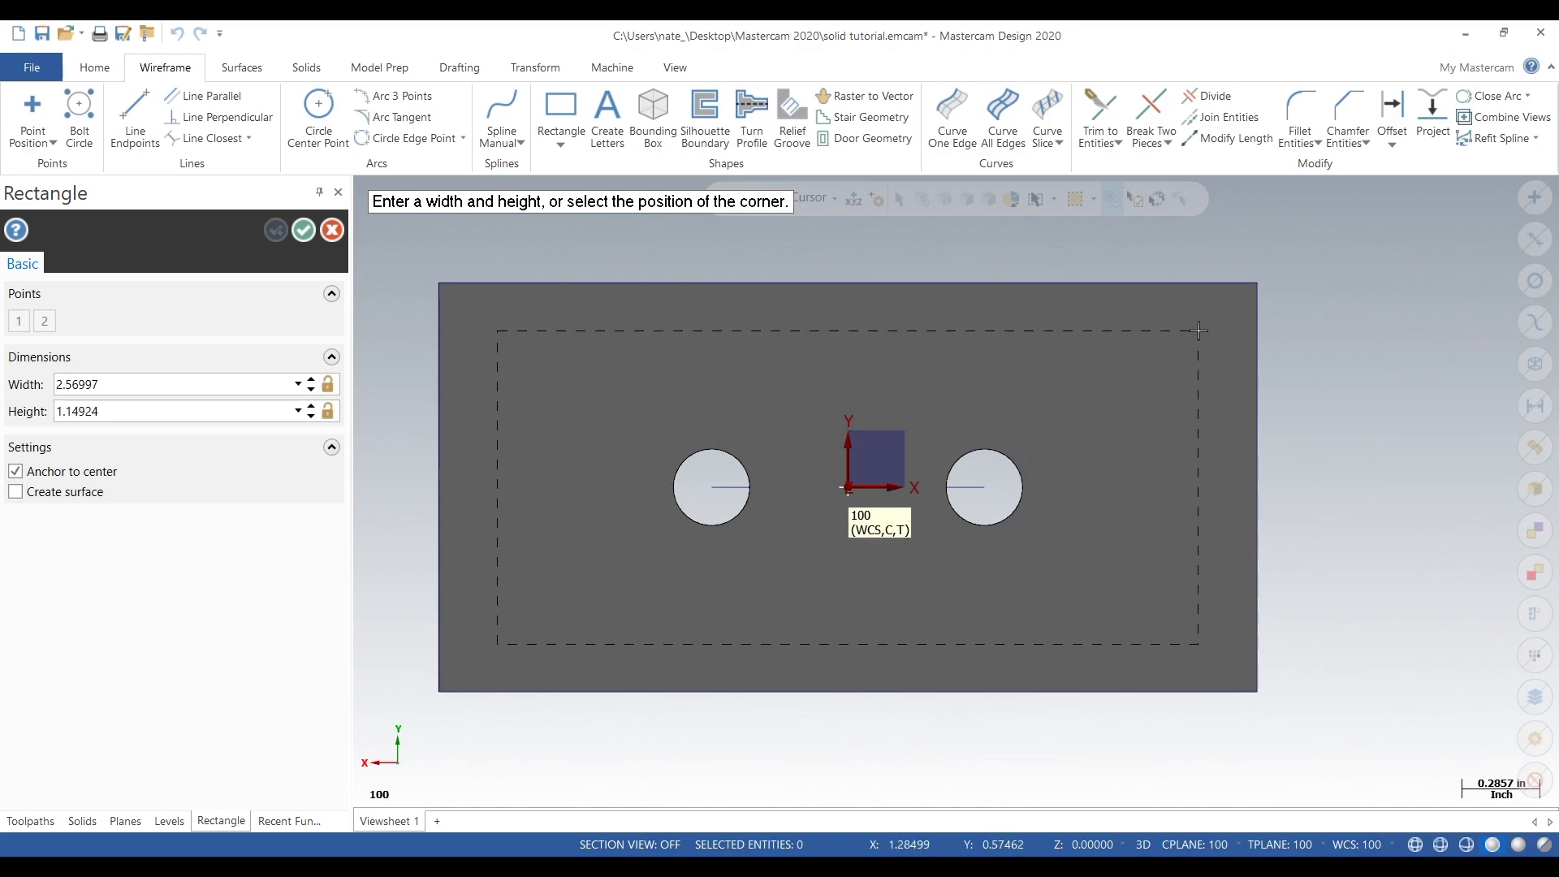
{"action": "left_click", "coordinate": [1181, 324]}
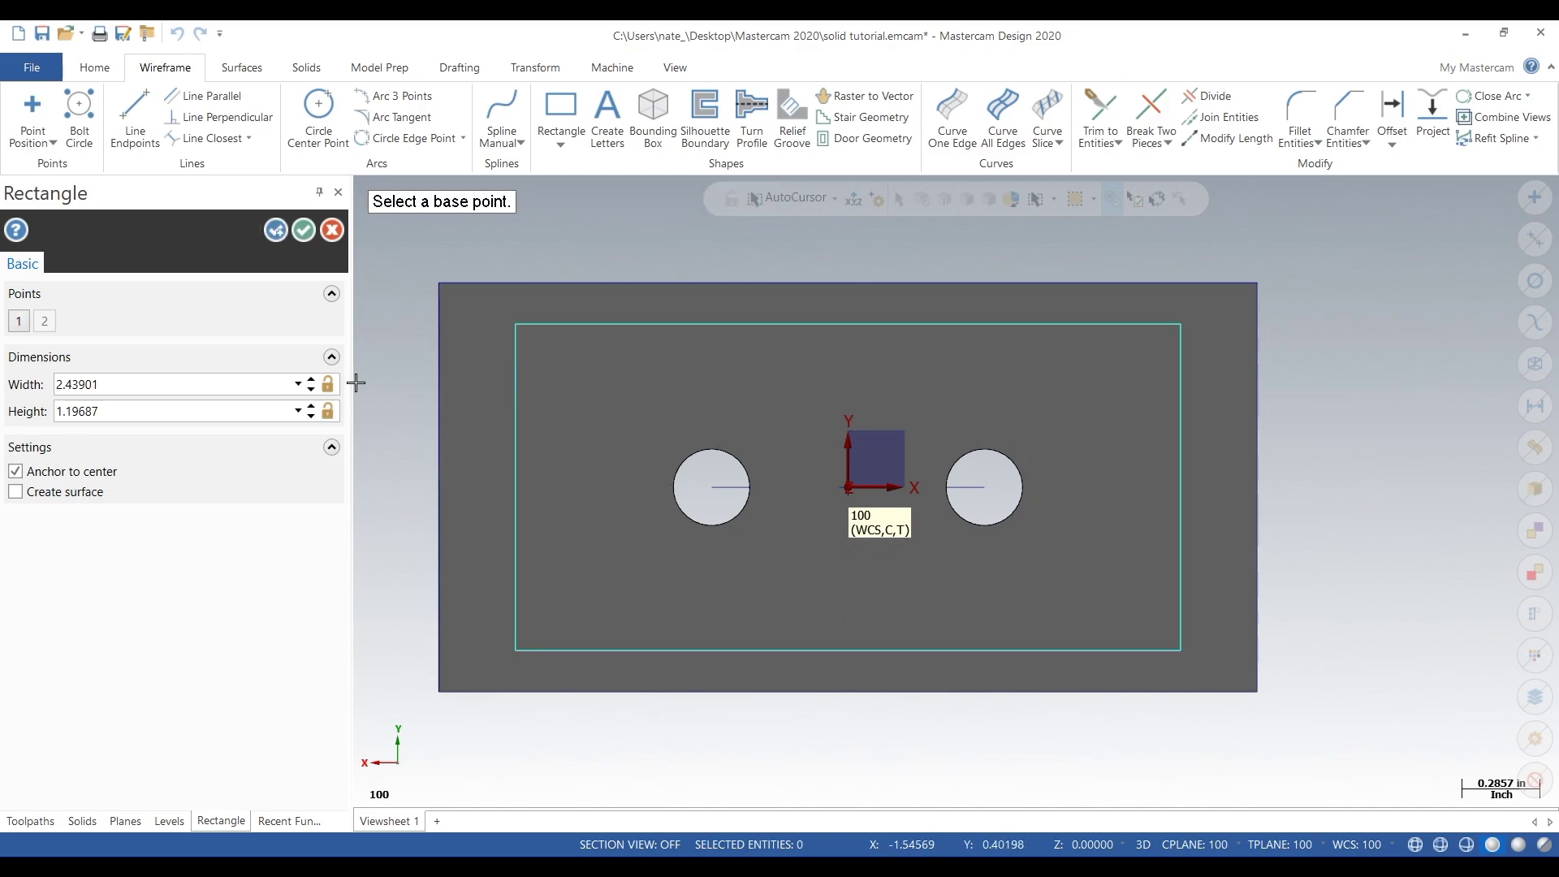
Set the rectangle's height to 1.1 and its width to 2.6 inches, and accept it
{"action": "left_click", "coordinate": [129, 412]}
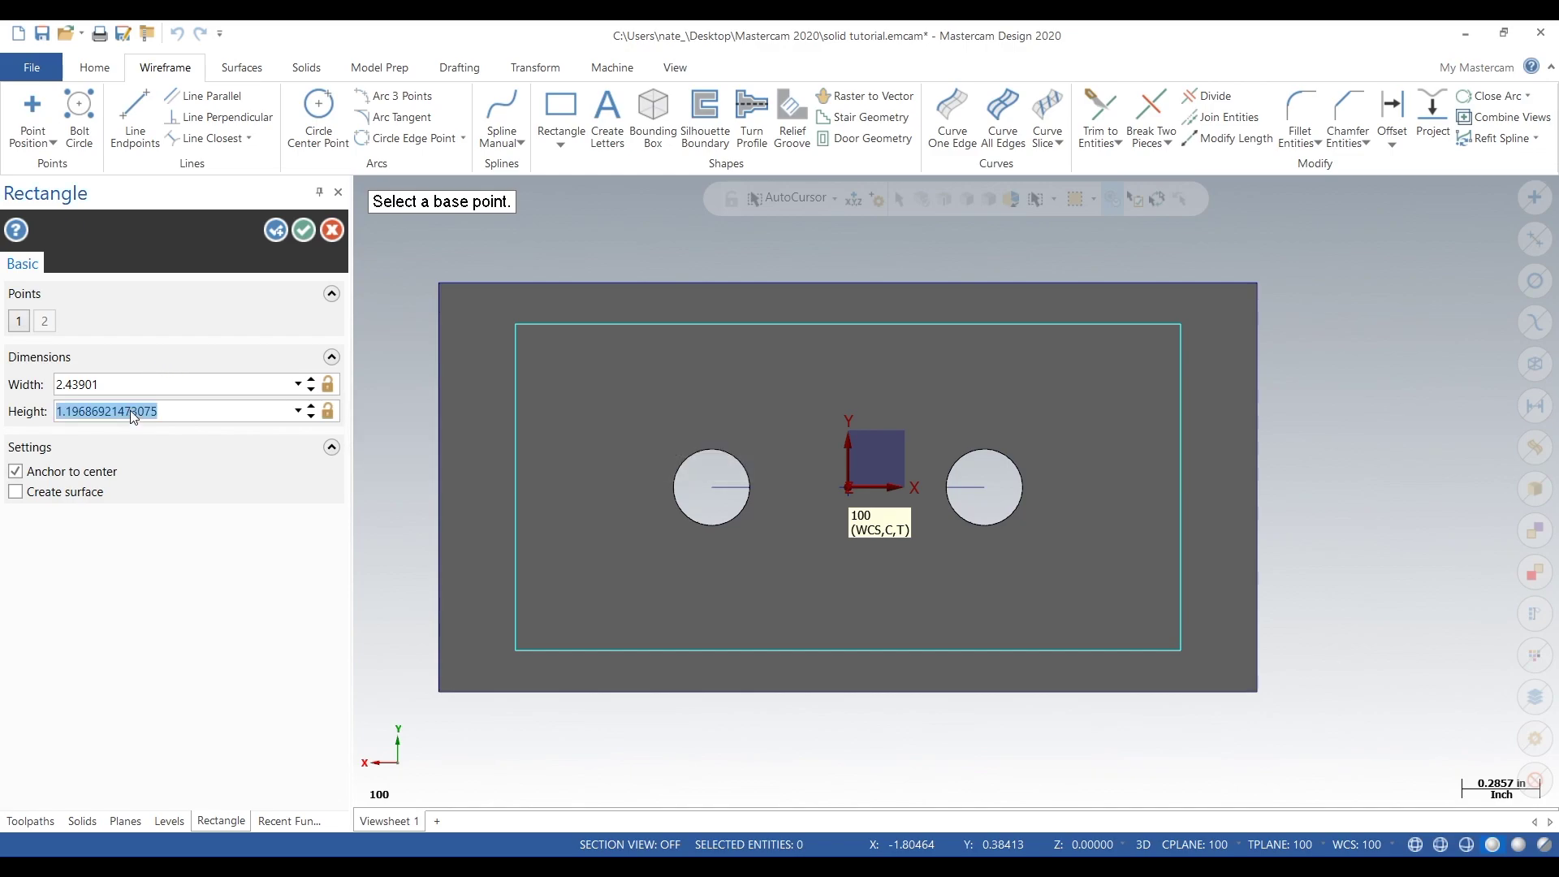
{"action": "type", "text": "1.1"}
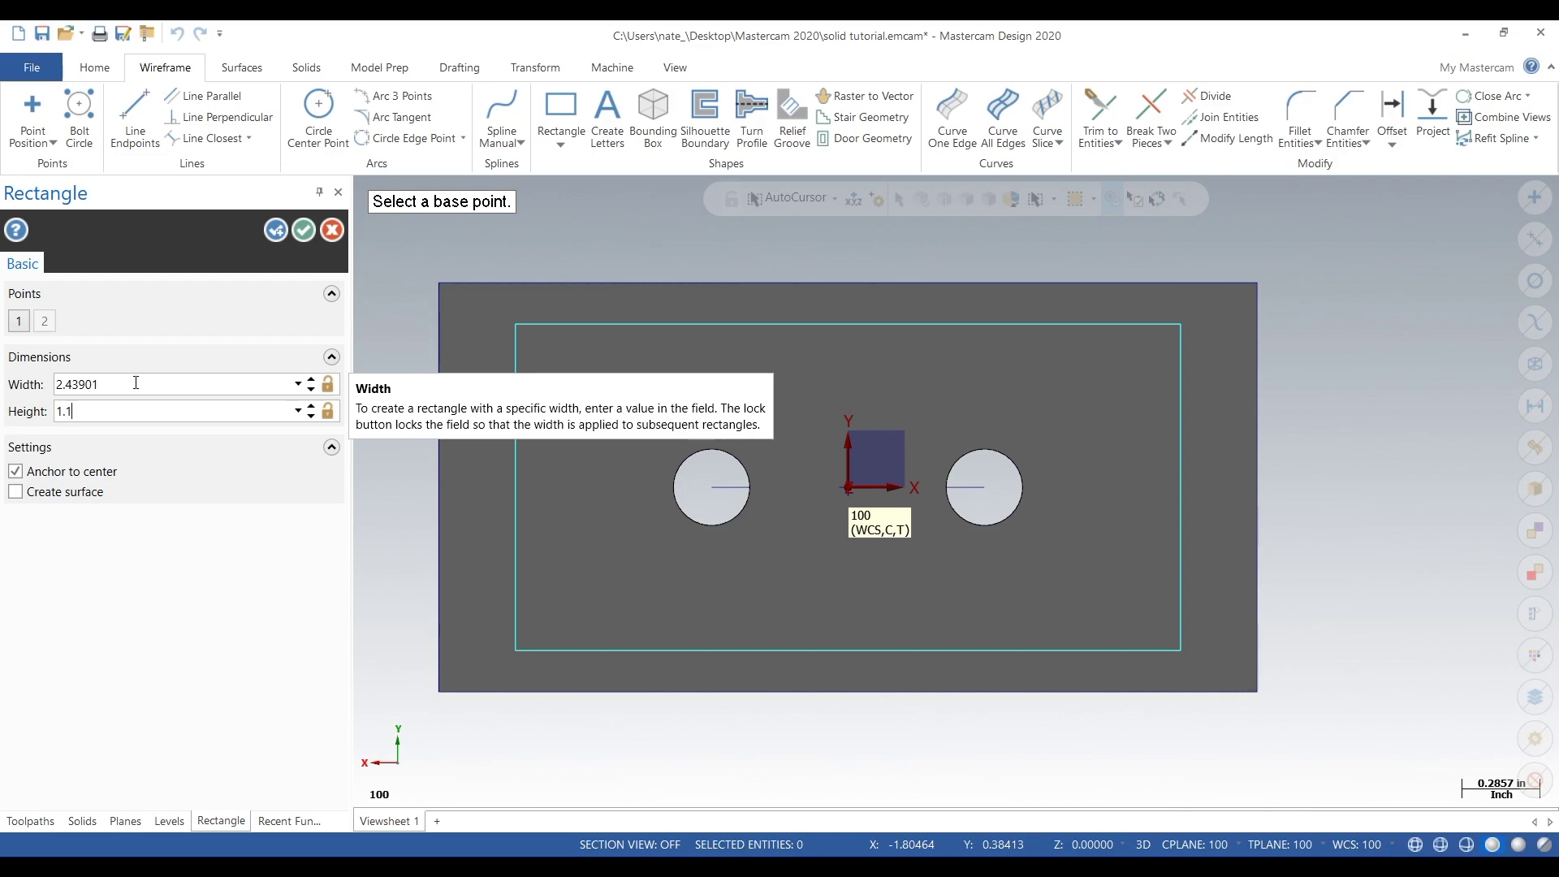
{"action": "double_click", "coordinate": [136, 383]}
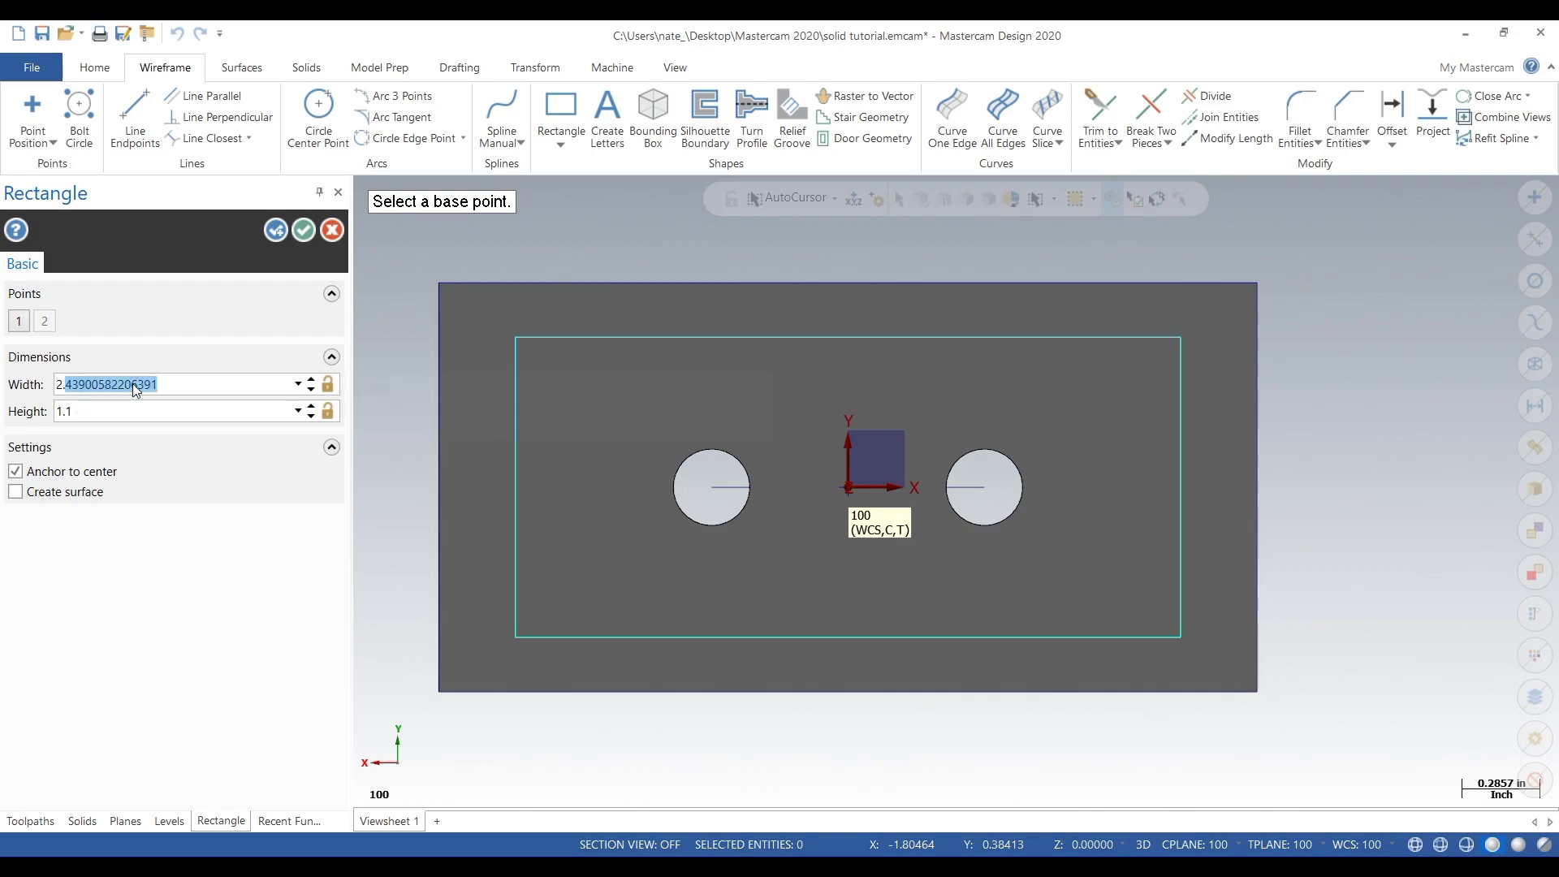
{"action": "left_click", "coordinate": [188, 388]}
{"action": "left_click_drag", "start_coordinate": [188, 388], "coordinate": [45, 391]}
{"action": "type", "text": "2.6"}
{"action": "key", "text": "Tab"}
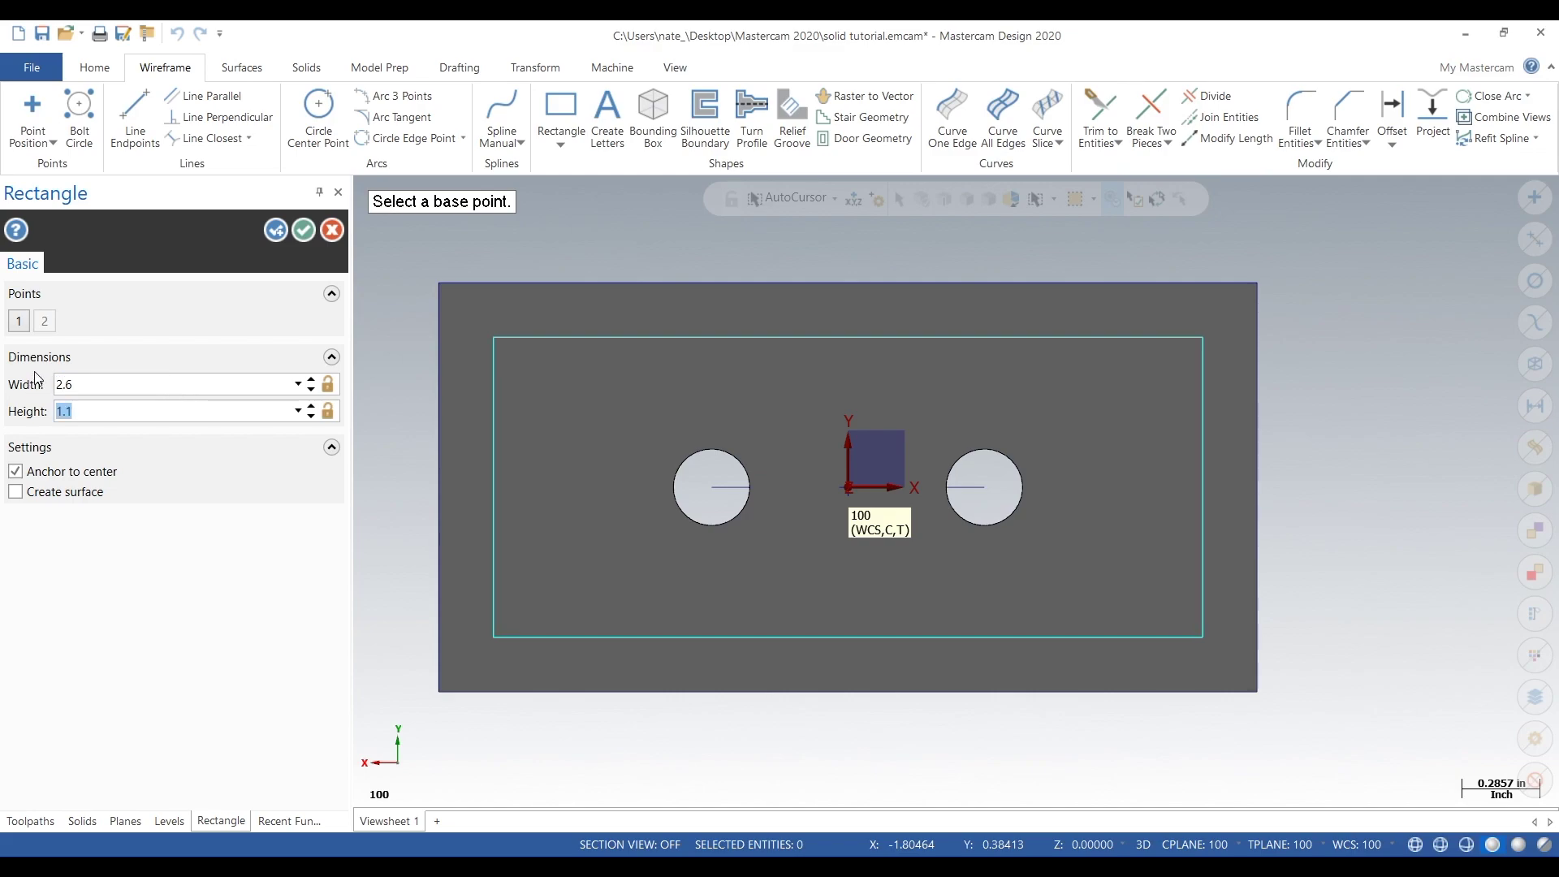
{"action": "left_click", "coordinate": [303, 233]}
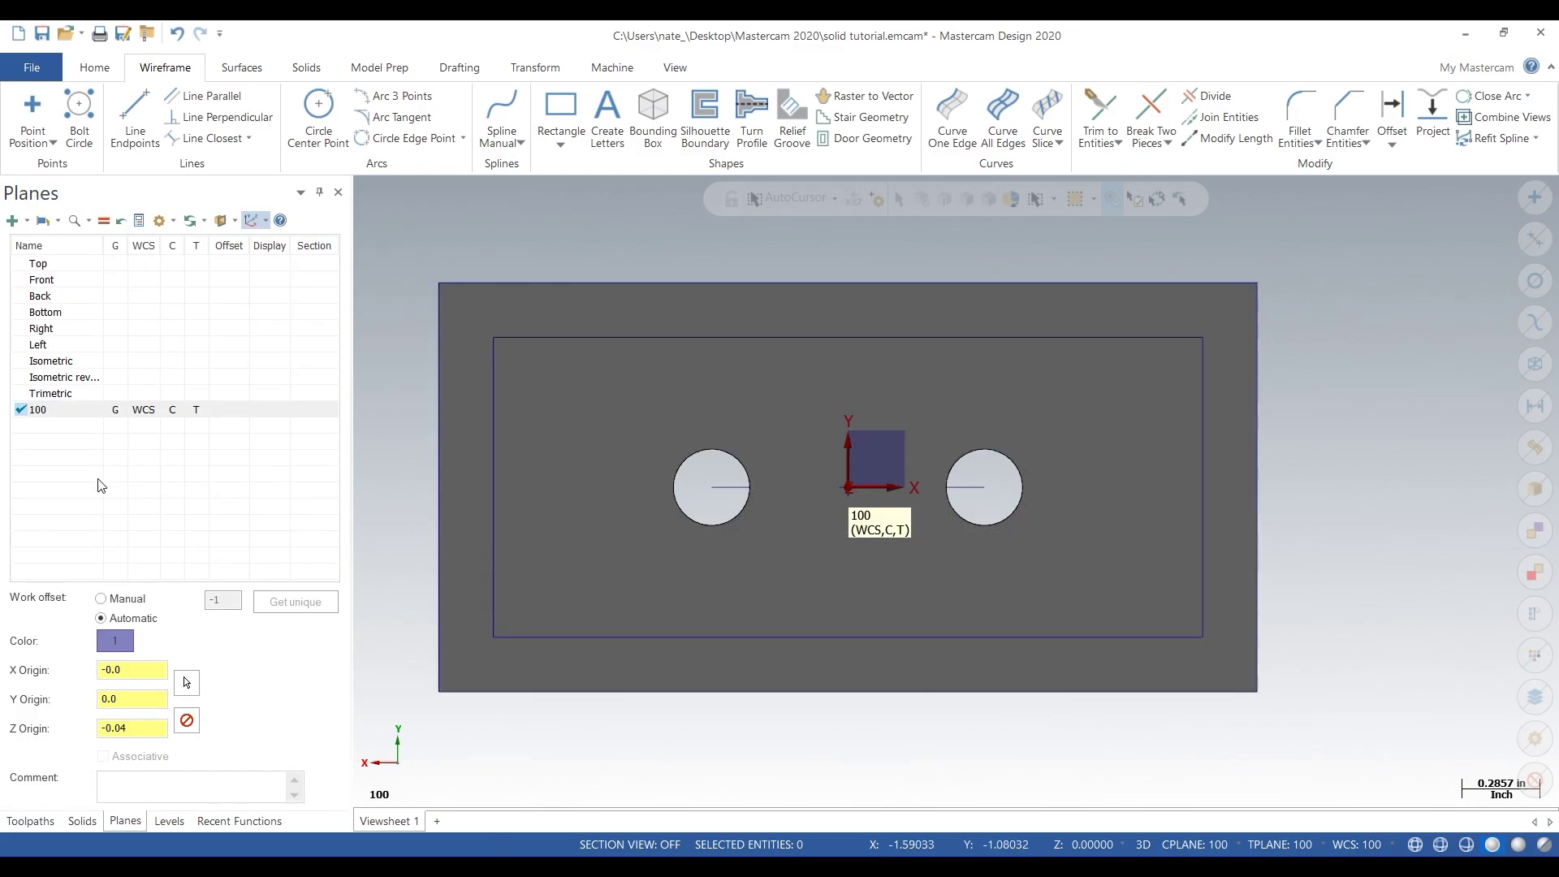
Make the "fixture with boss" level active and hide the "cap fixture" level to expose the raised boss
{"action": "left_click", "coordinate": [169, 821]}
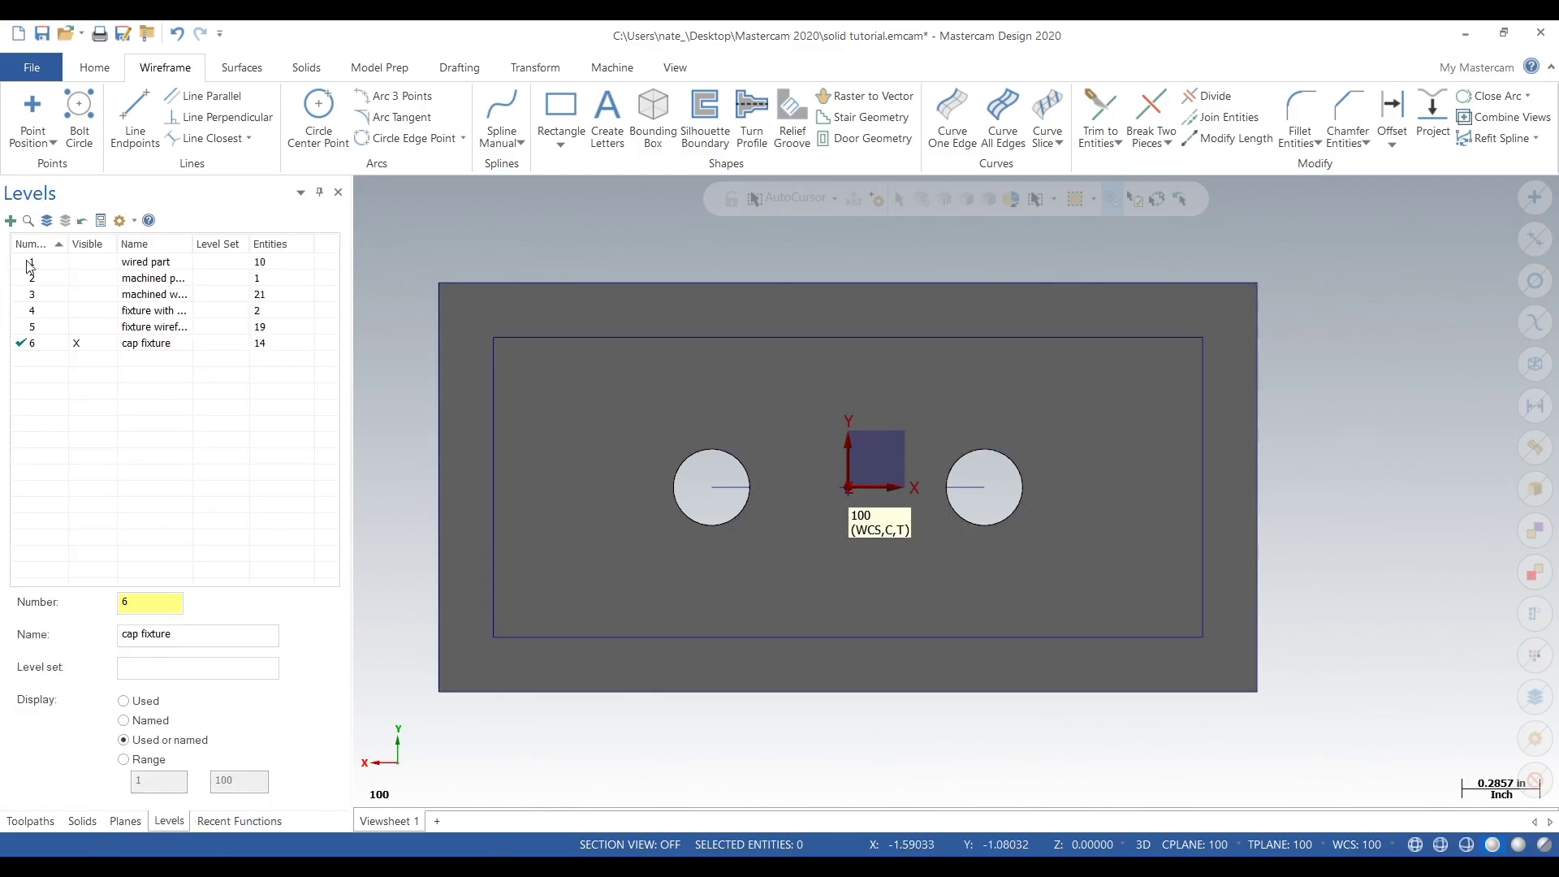
{"action": "left_click", "coordinate": [60, 314]}
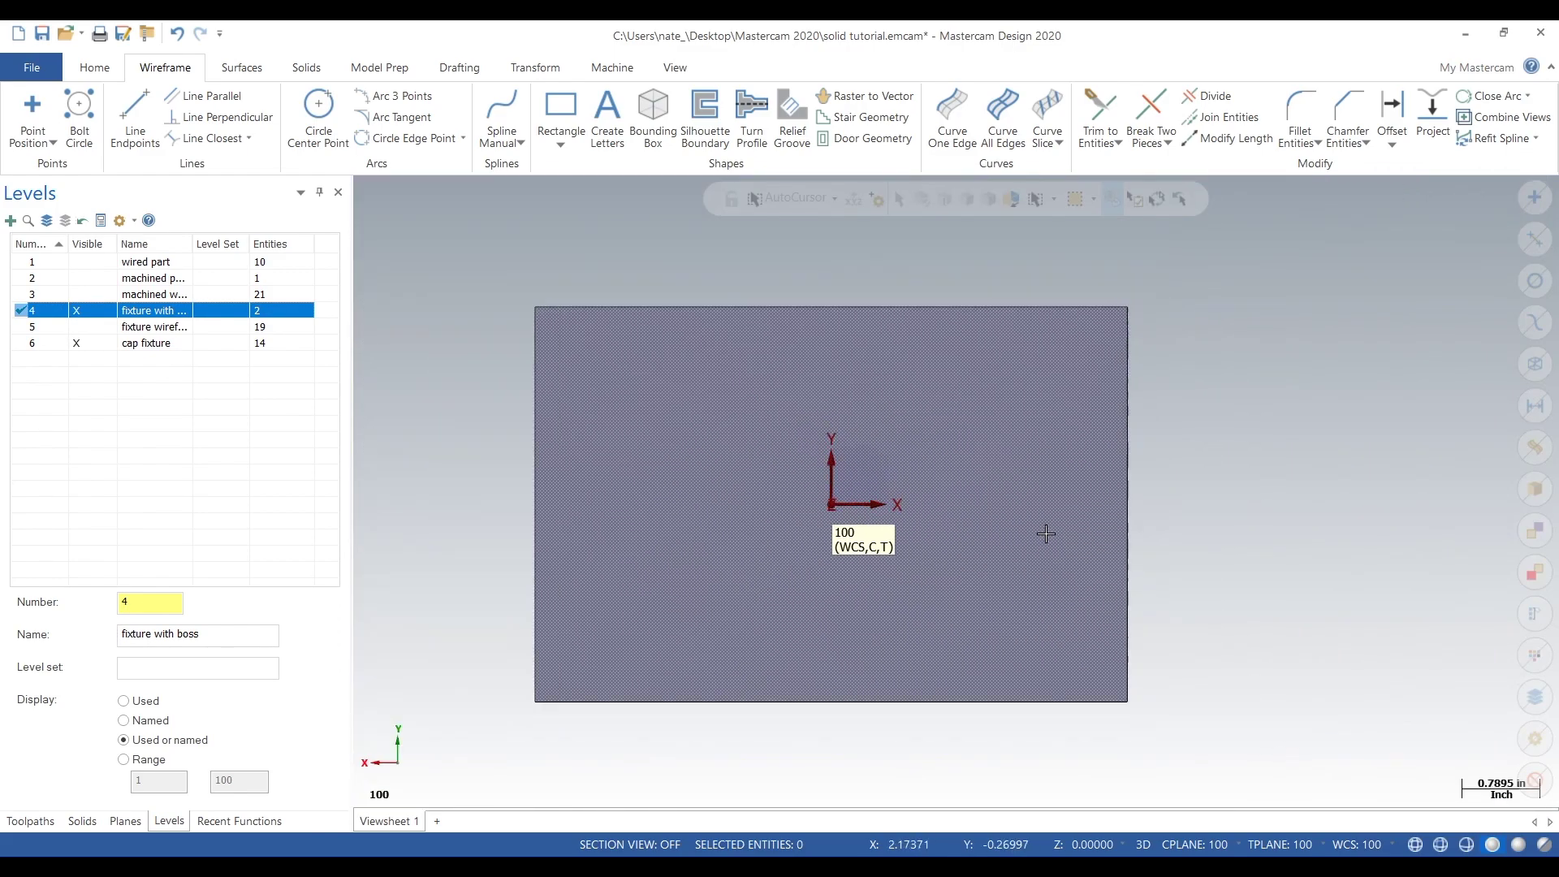
{"action": "middle_click_drag", "start_coordinate": [1045, 529], "coordinate": [1027, 743]}
{"action": "left_click", "coordinate": [77, 344]}
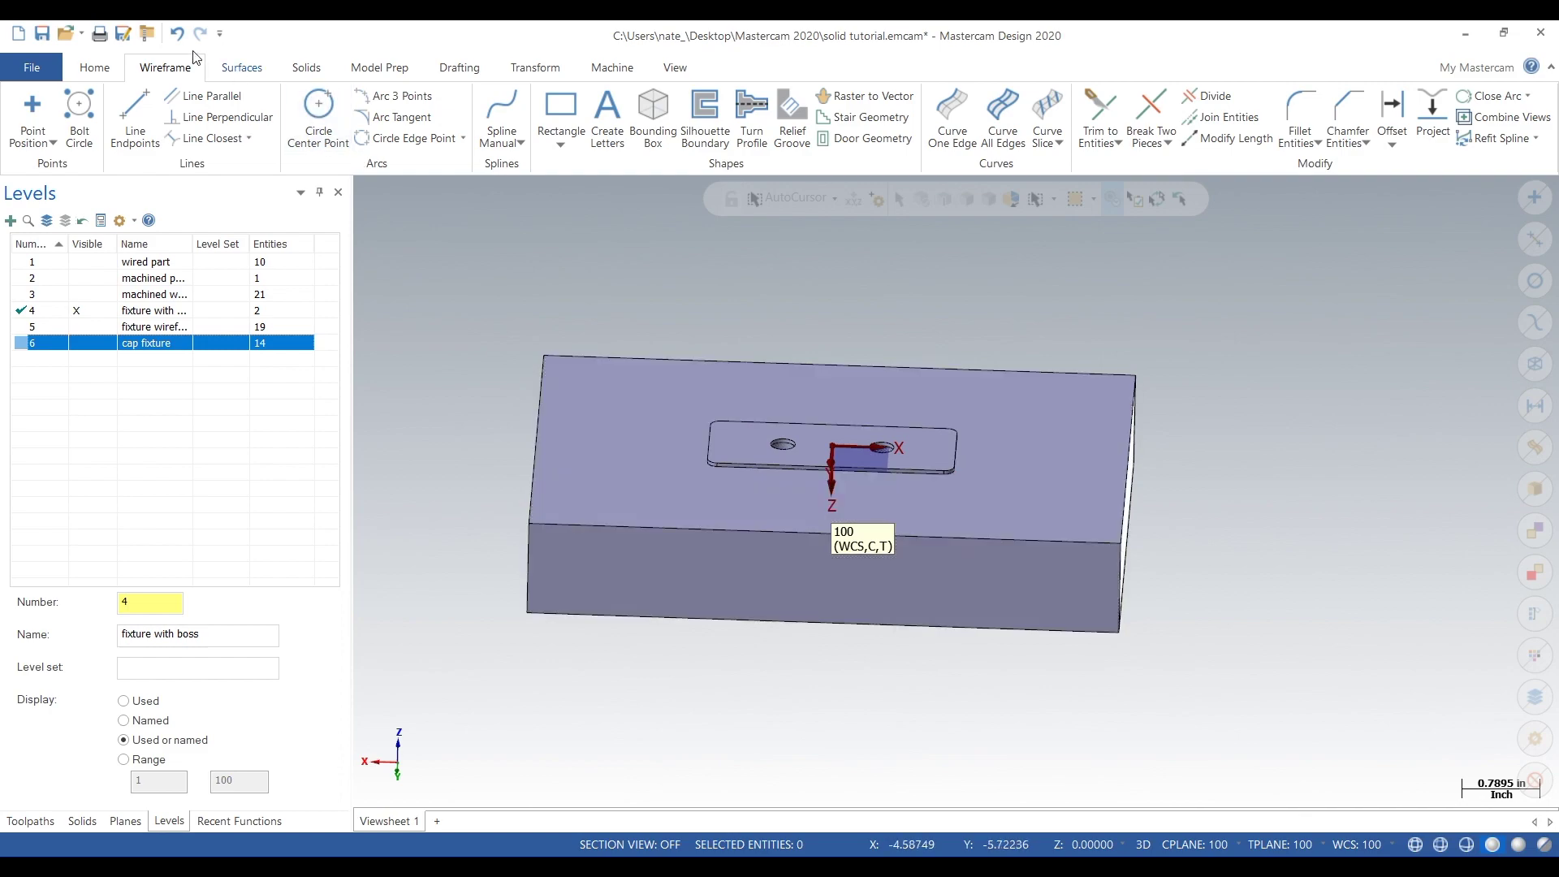
Measure the boss's width between its two long edges and its length between its two short edges
{"action": "left_click", "coordinate": [93, 67]}
{"action": "left_click", "coordinate": [866, 114]}
{"action": "scroll", "coordinate": [927, 406], "scroll_direction": "up", "scroll_amount": 3}
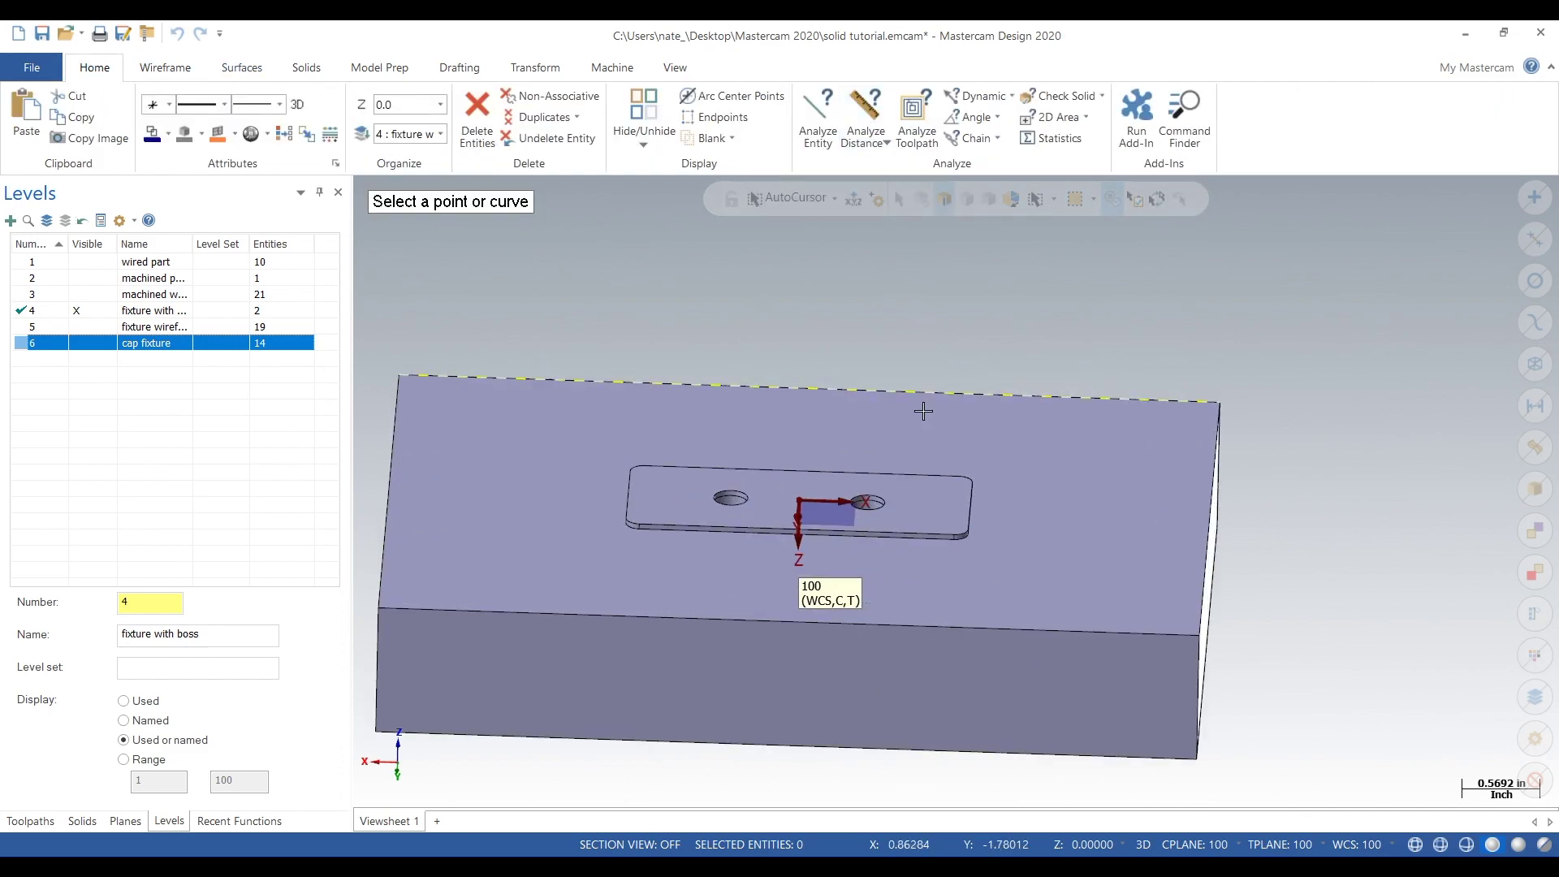
{"action": "left_click", "coordinate": [894, 485]}
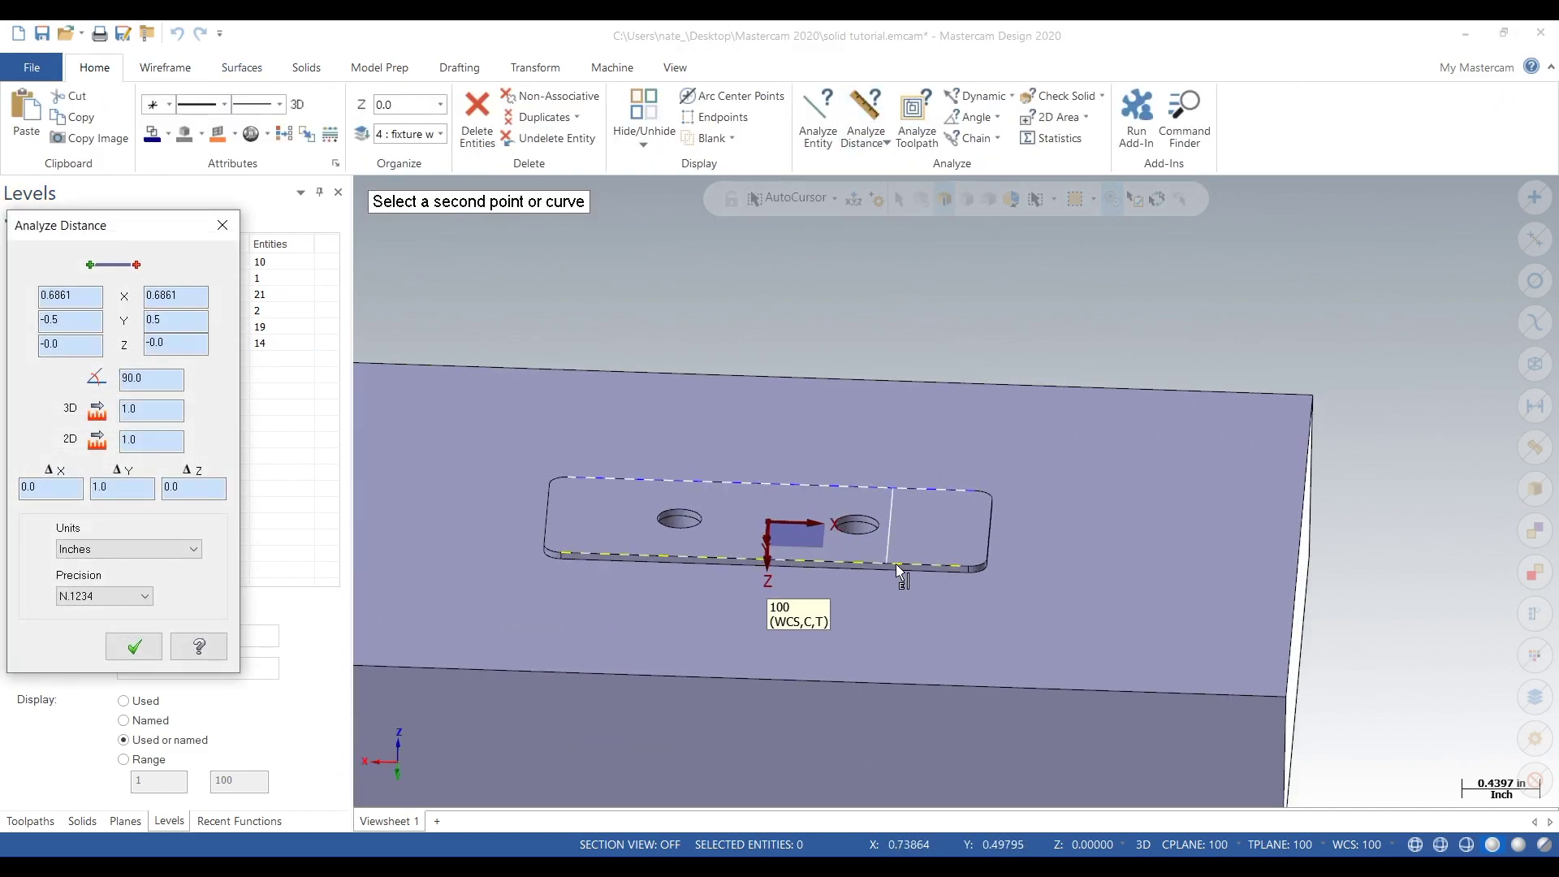
{"action": "left_click", "coordinate": [223, 225]}
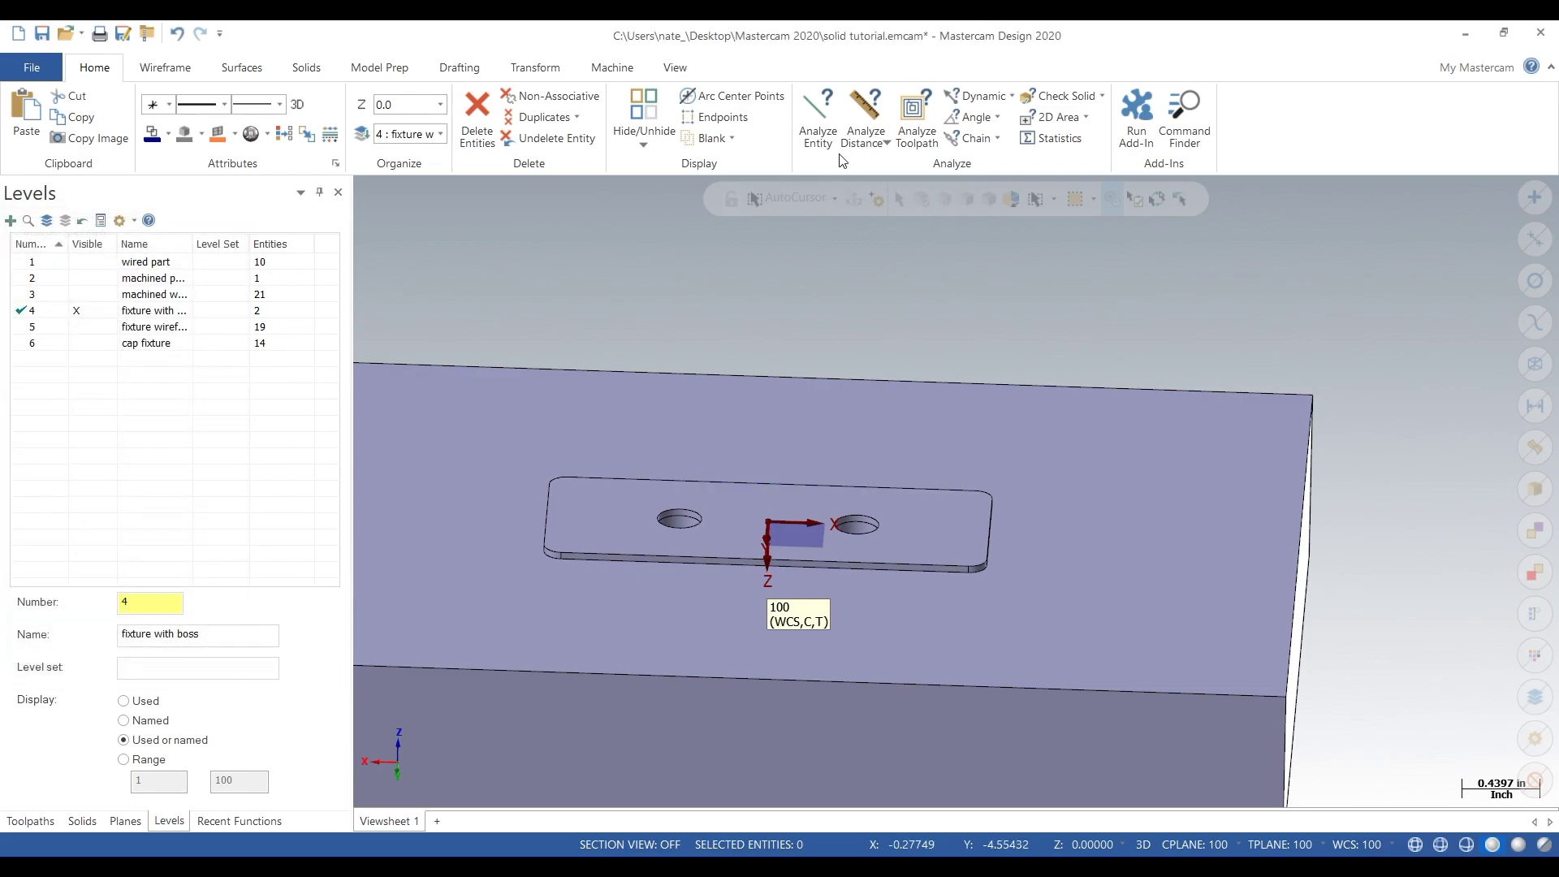
{"action": "left_click", "coordinate": [859, 119]}
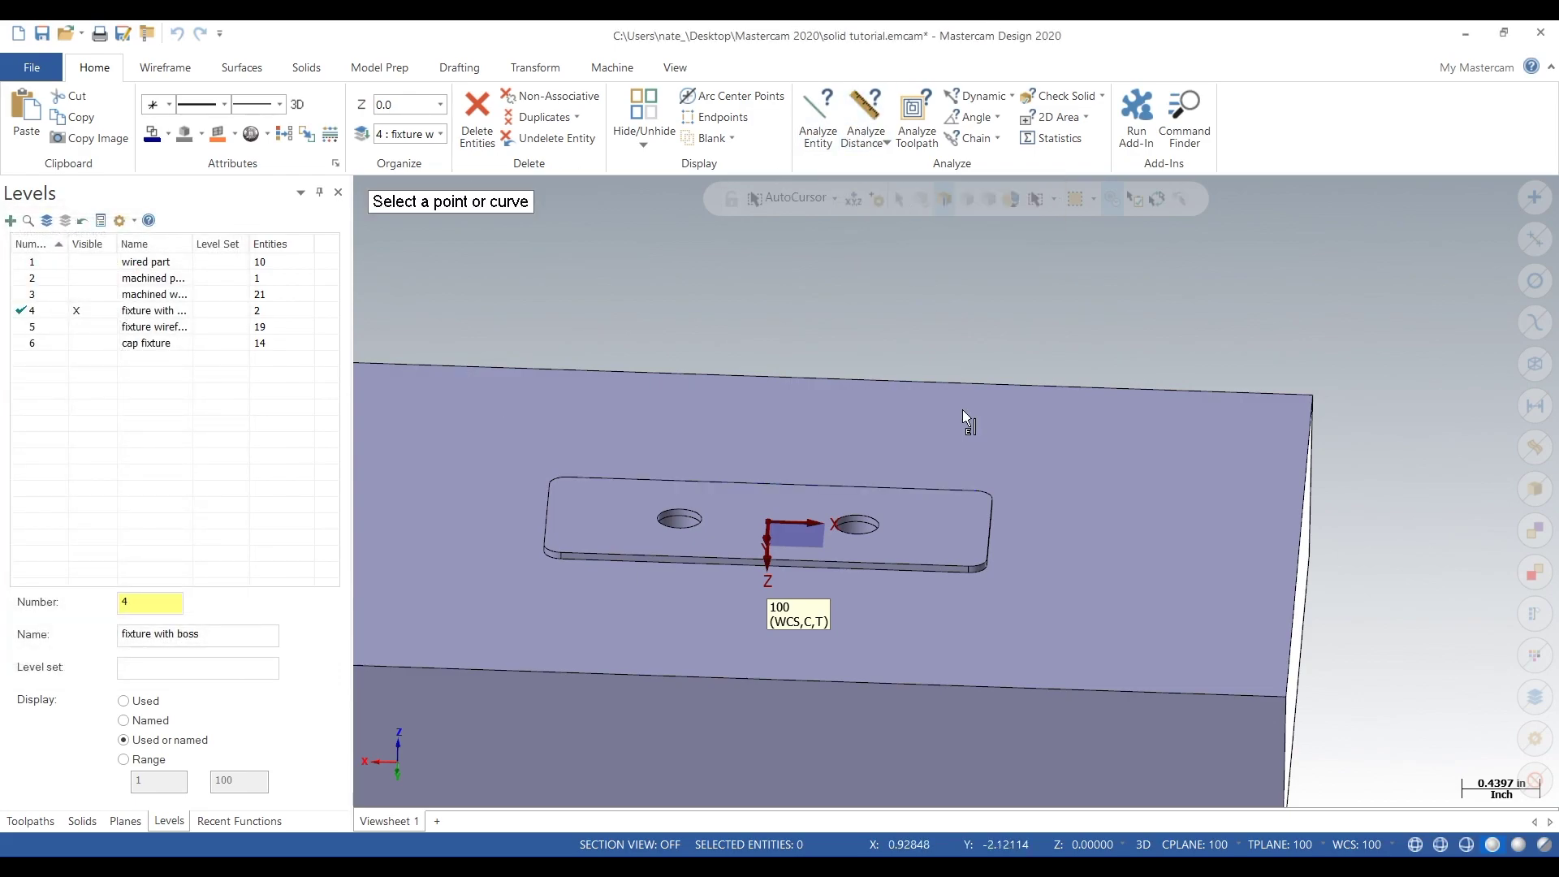
{"action": "left_click", "coordinate": [990, 527]}
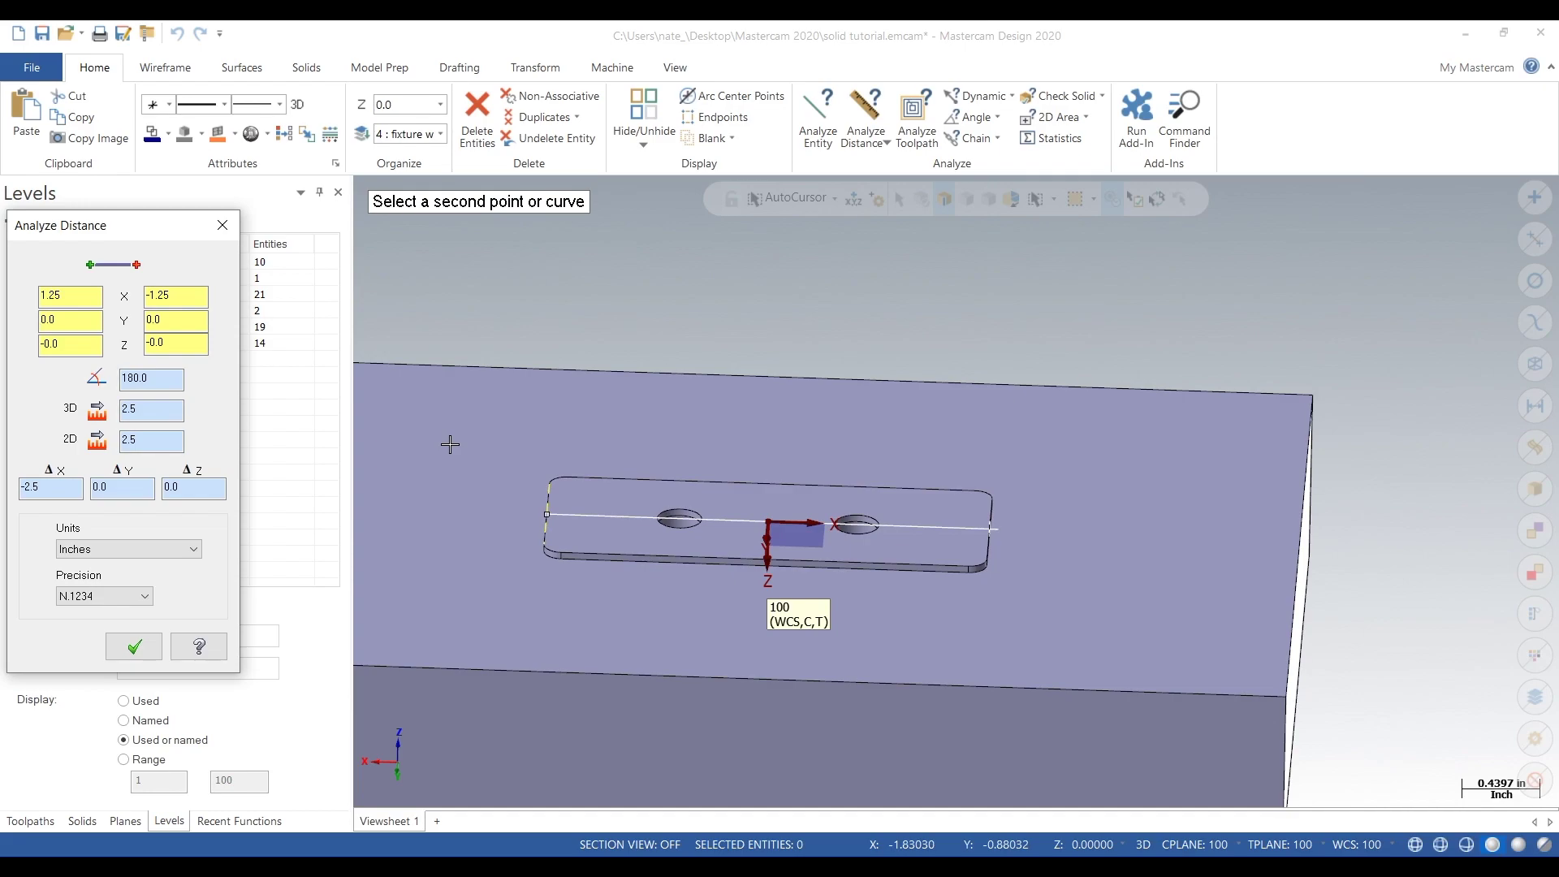
{"action": "left_click", "coordinate": [222, 225]}
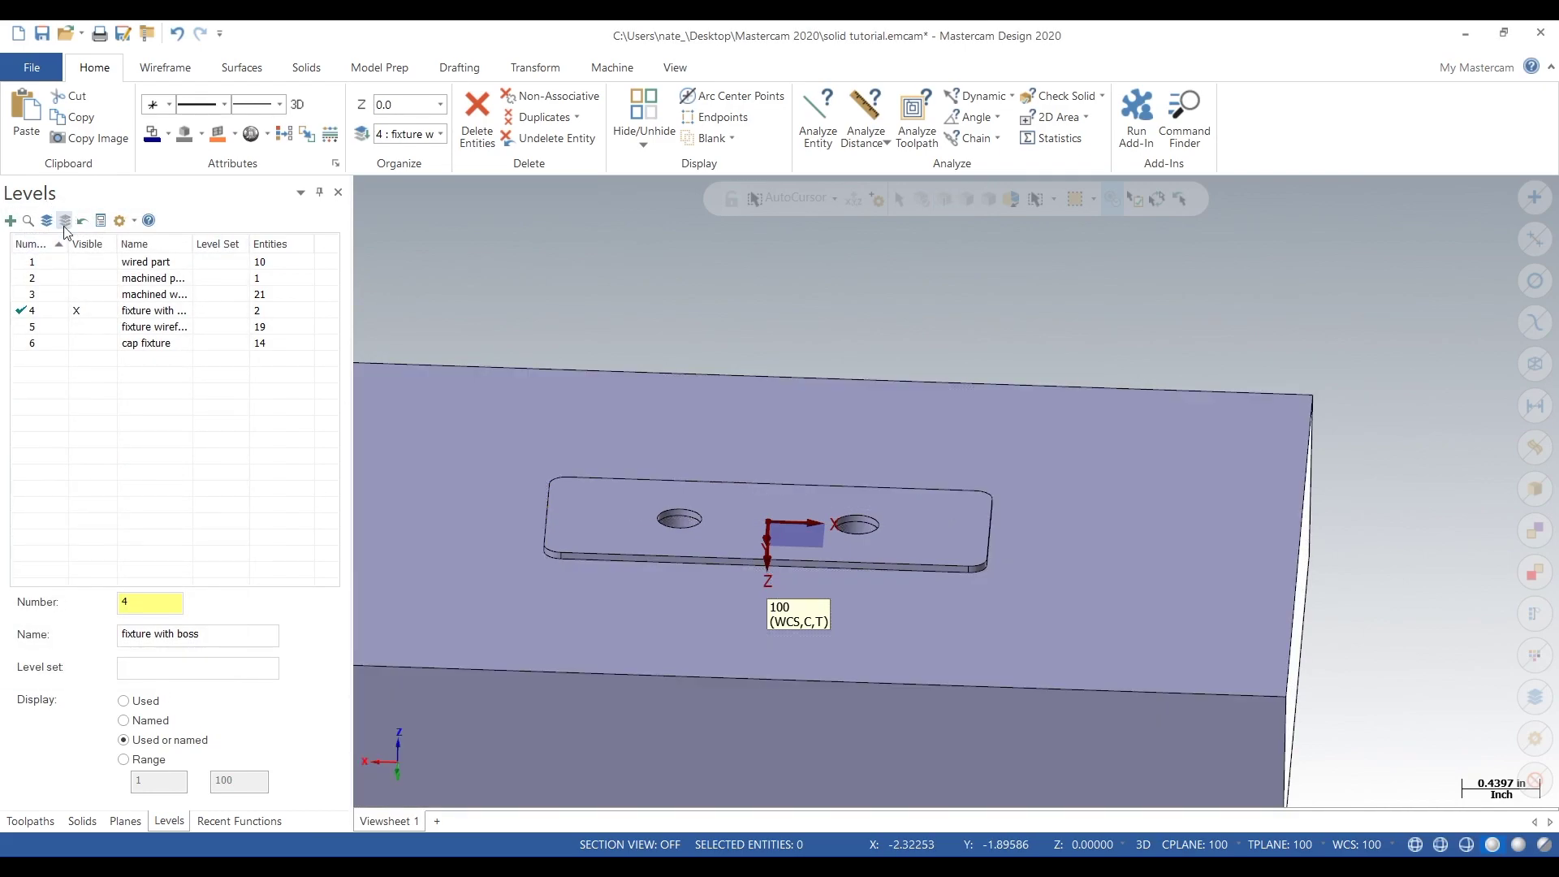
Make the "cap fixture" level active again, hide the "fixture with boss" level, and align the view to plane 100
{"action": "left_click", "coordinate": [67, 348]}
{"action": "left_click", "coordinate": [90, 311]}
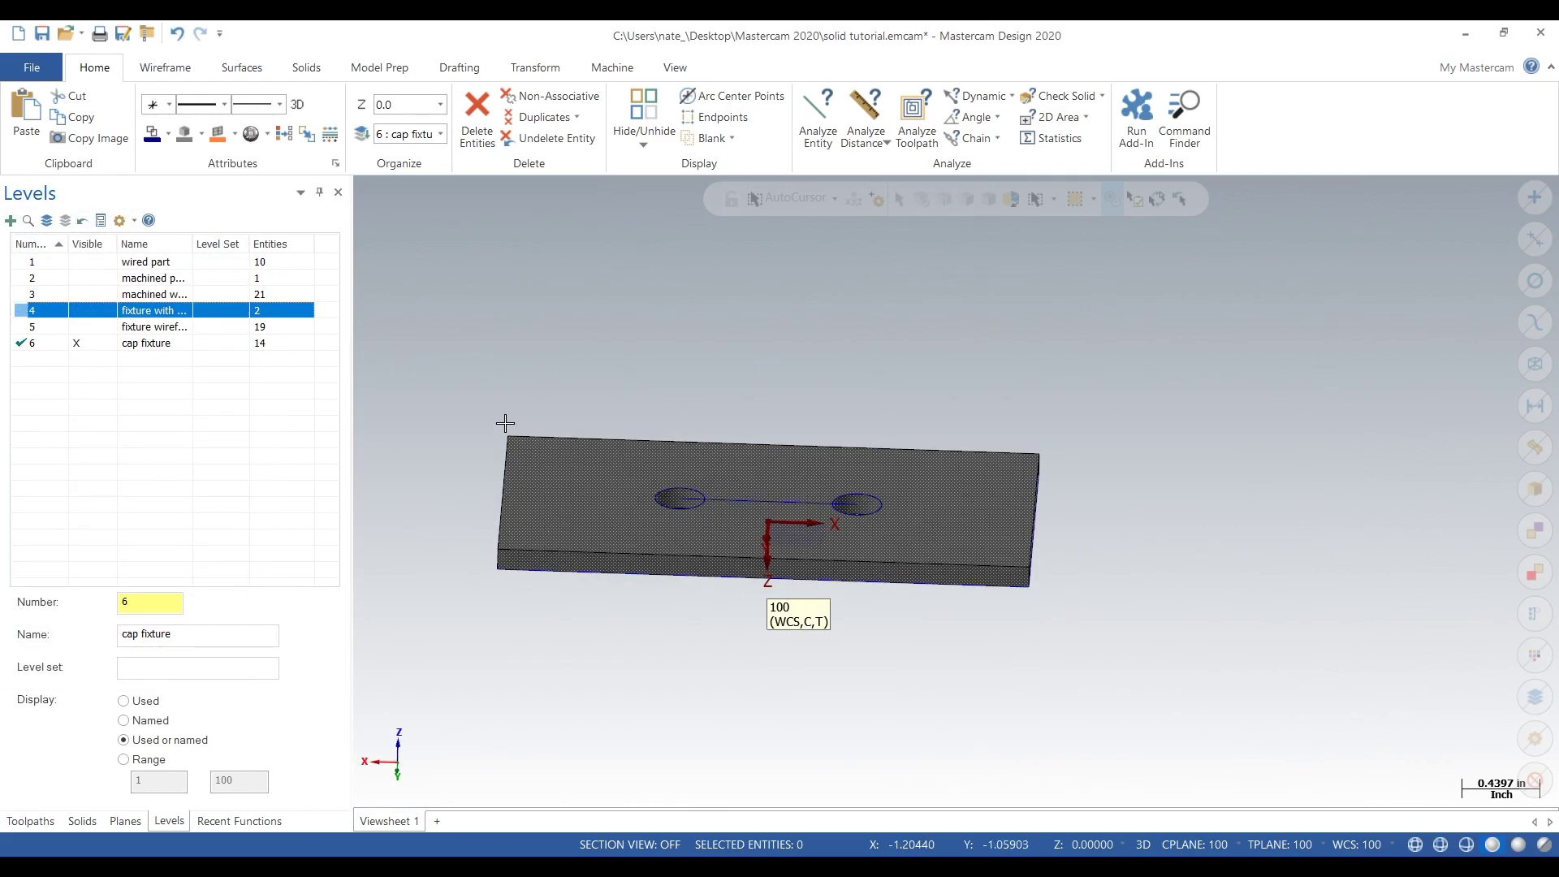
{"action": "left_click", "coordinate": [123, 821]}
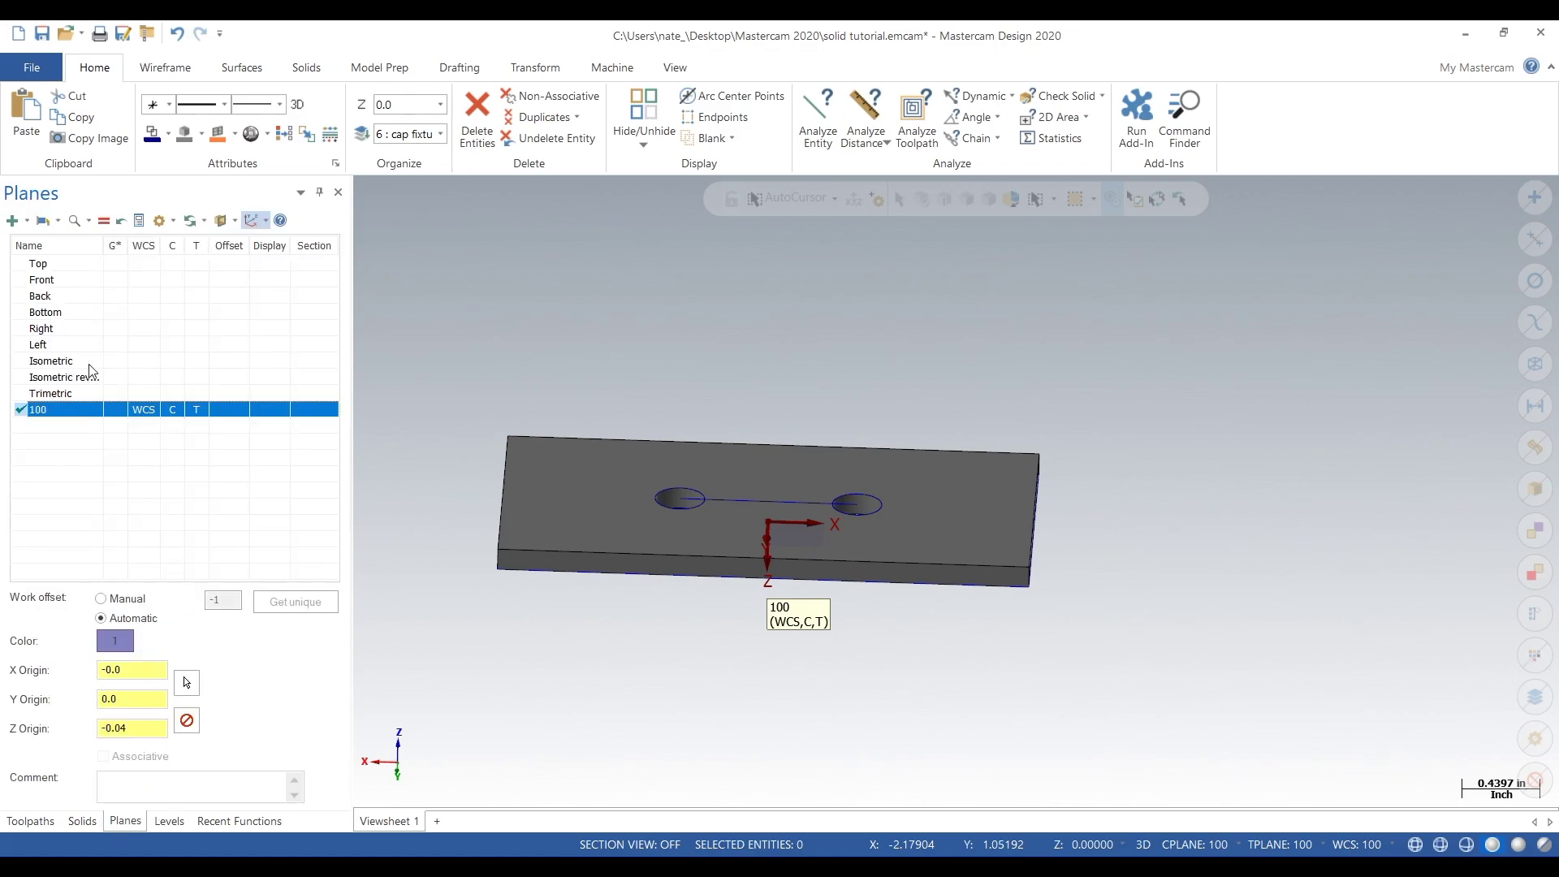
{"action": "left_click", "coordinate": [115, 409]}
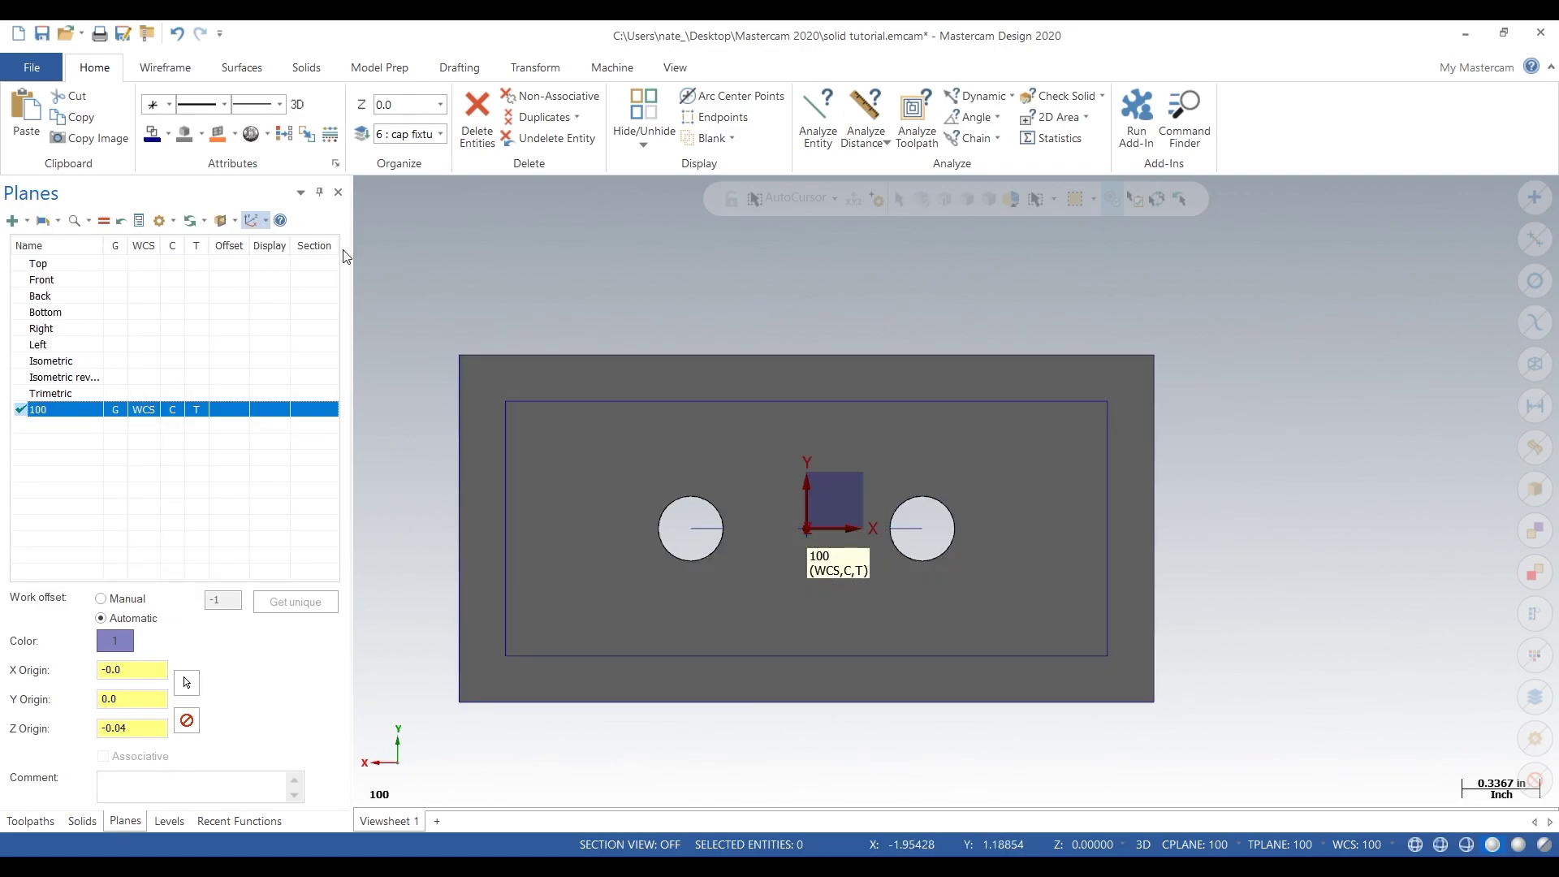
Fillet all four corners of the inner rectangle with a 0.1 inch radius, using the Normal method with trimmed entities
{"action": "left_click", "coordinate": [166, 67]}
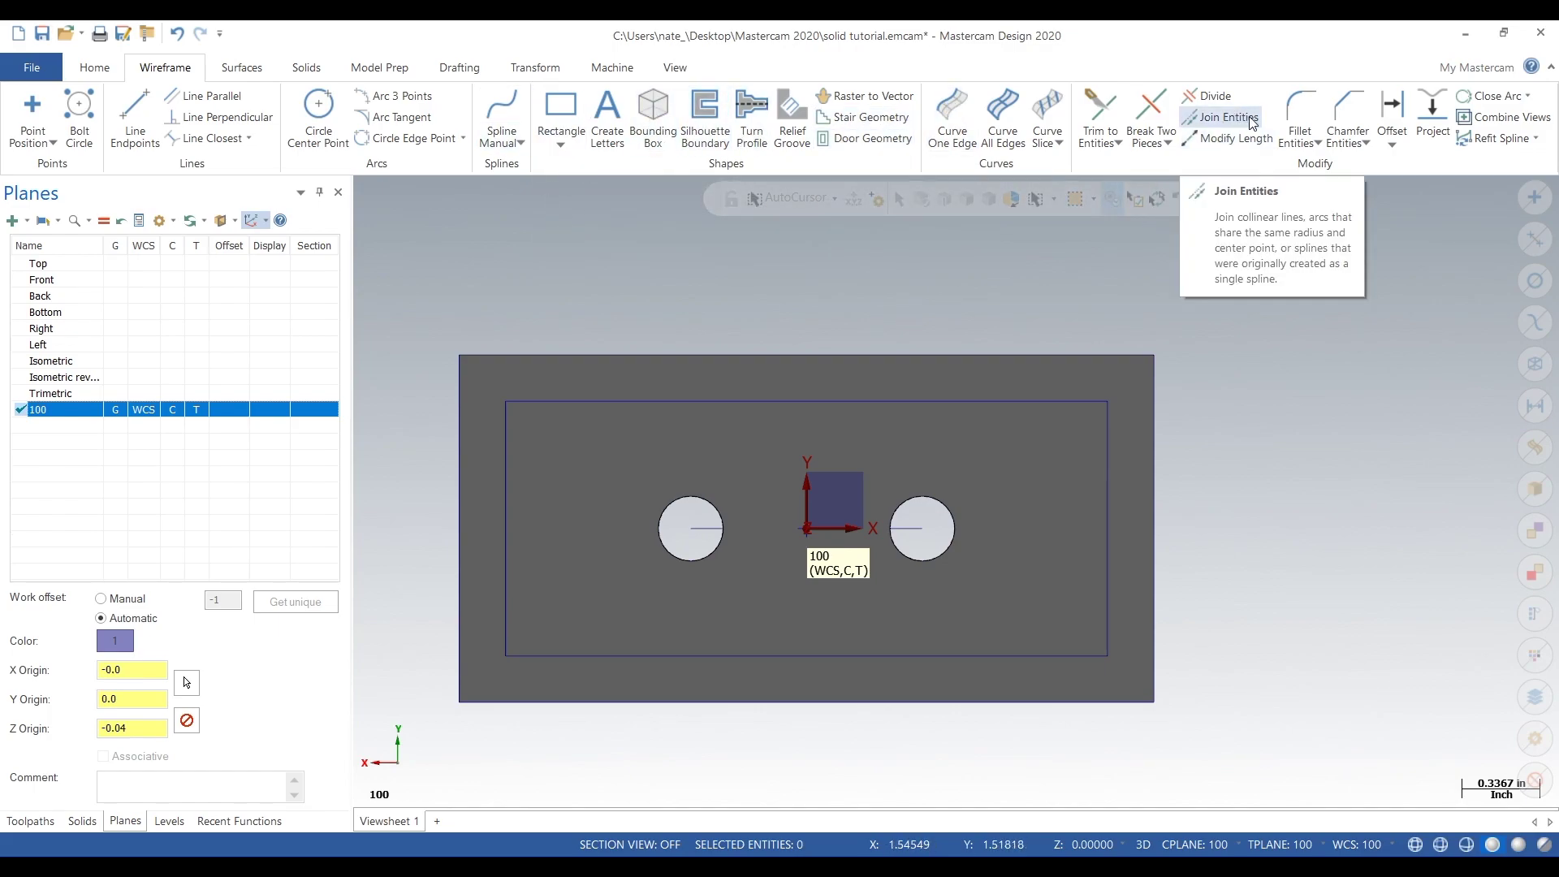
{"action": "left_click", "coordinate": [1301, 112]}
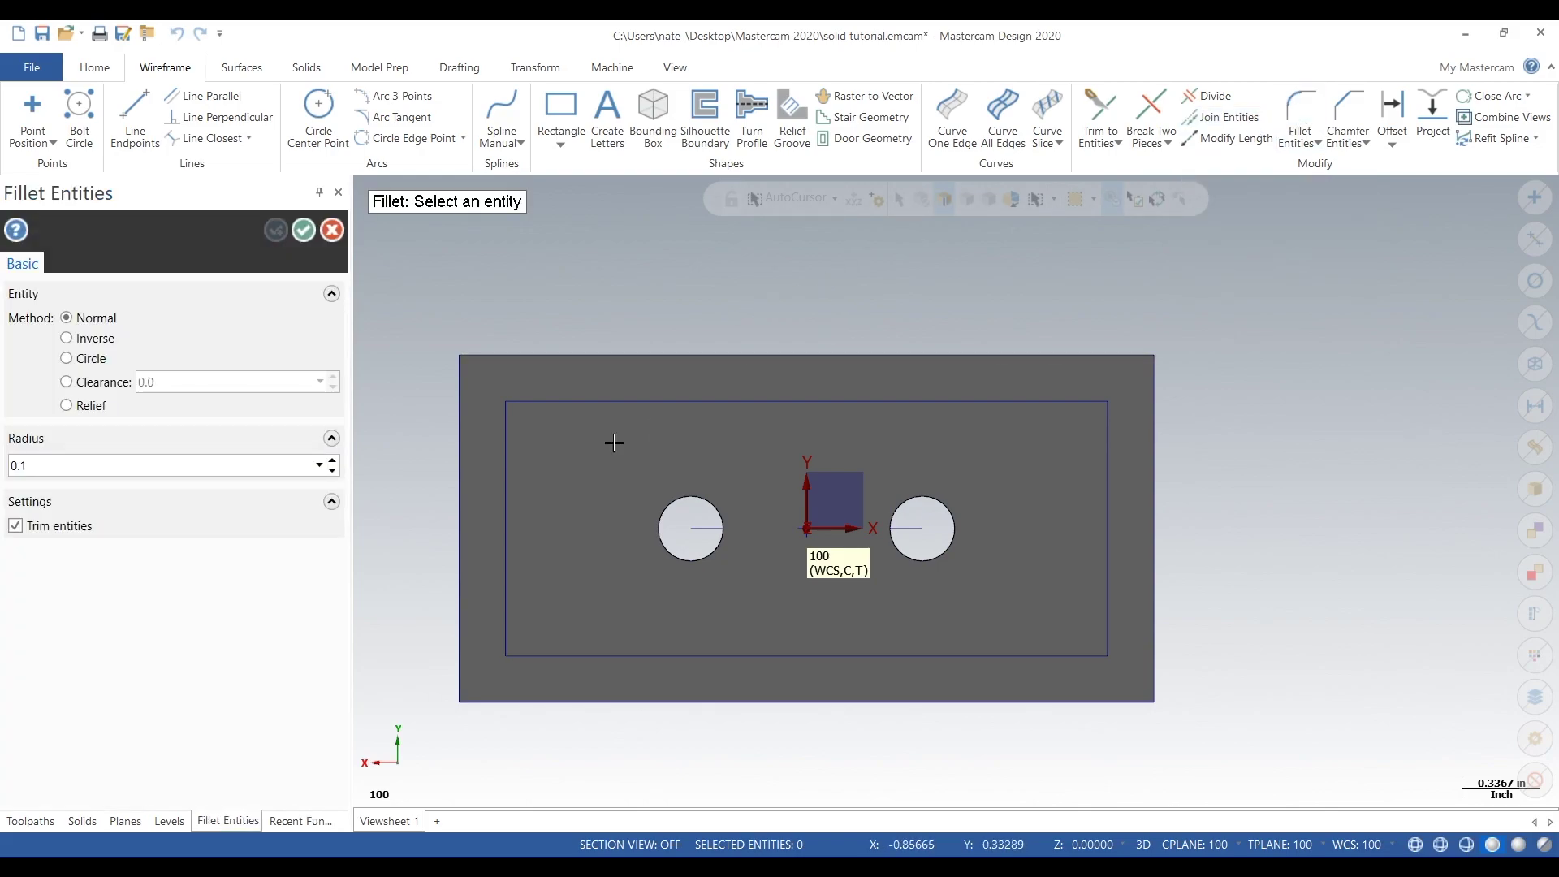
{"action": "left_click", "coordinate": [567, 402]}
{"action": "left_click", "coordinate": [511, 444]}
{"action": "left_click", "coordinate": [507, 523]}
{"action": "left_click", "coordinate": [564, 654]}
{"action": "left_click", "coordinate": [862, 654]}
{"action": "left_click", "coordinate": [1109, 604]}
{"action": "left_click", "coordinate": [1110, 495]}
{"action": "left_click", "coordinate": [1052, 400]}
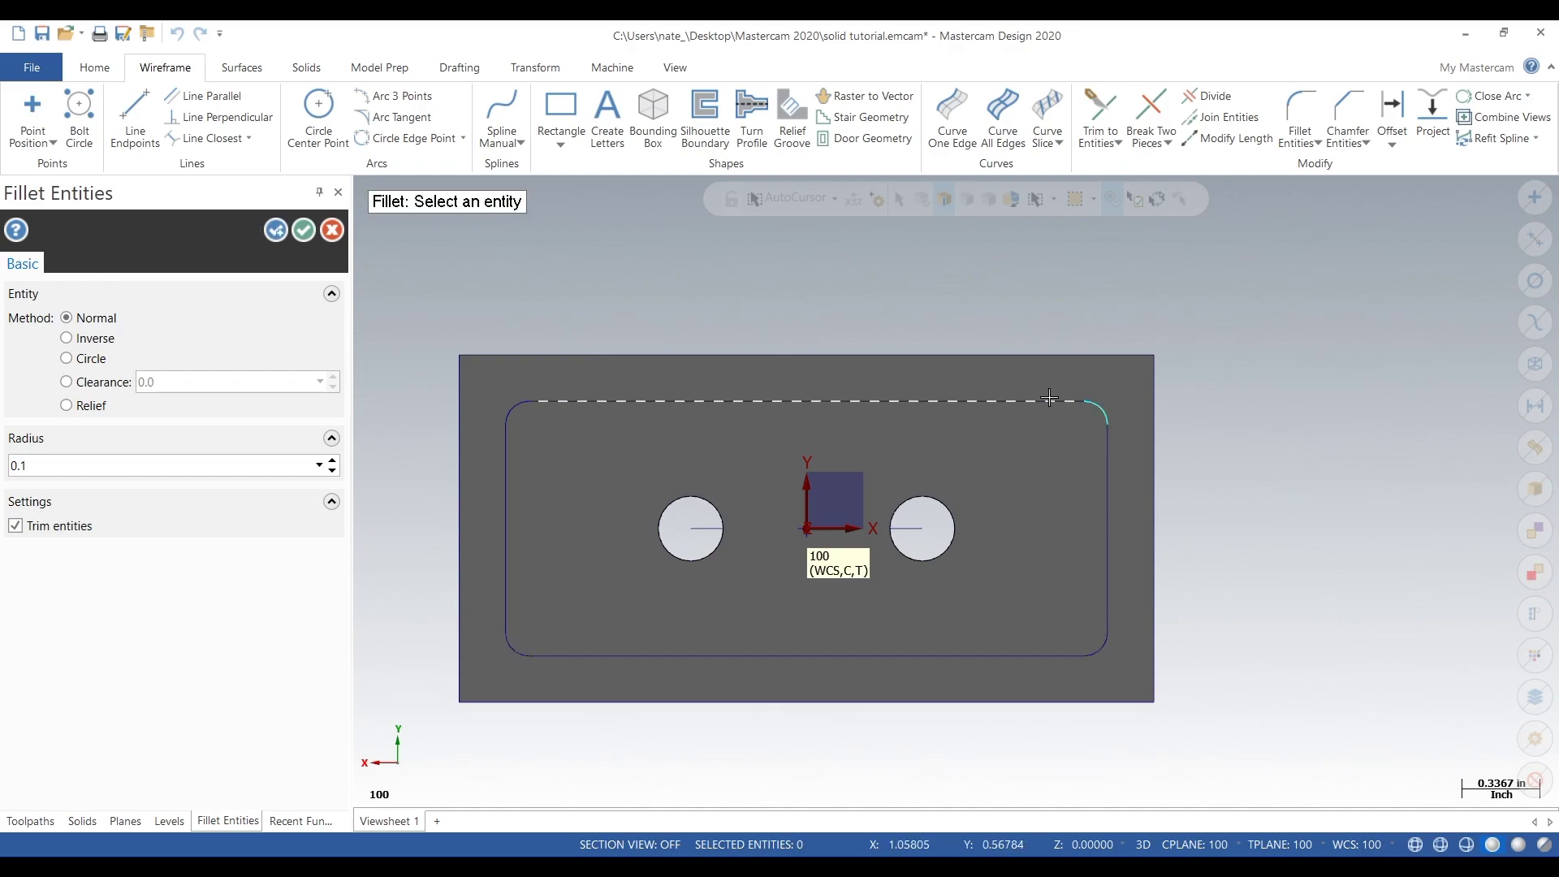
{"action": "left_click", "coordinate": [303, 231]}
Extrude the rounded rectangle as a cut body 0.03 inch deep into the plate's underside
{"action": "scroll", "coordinate": [706, 296], "scroll_direction": "down", "scroll_amount": 1}
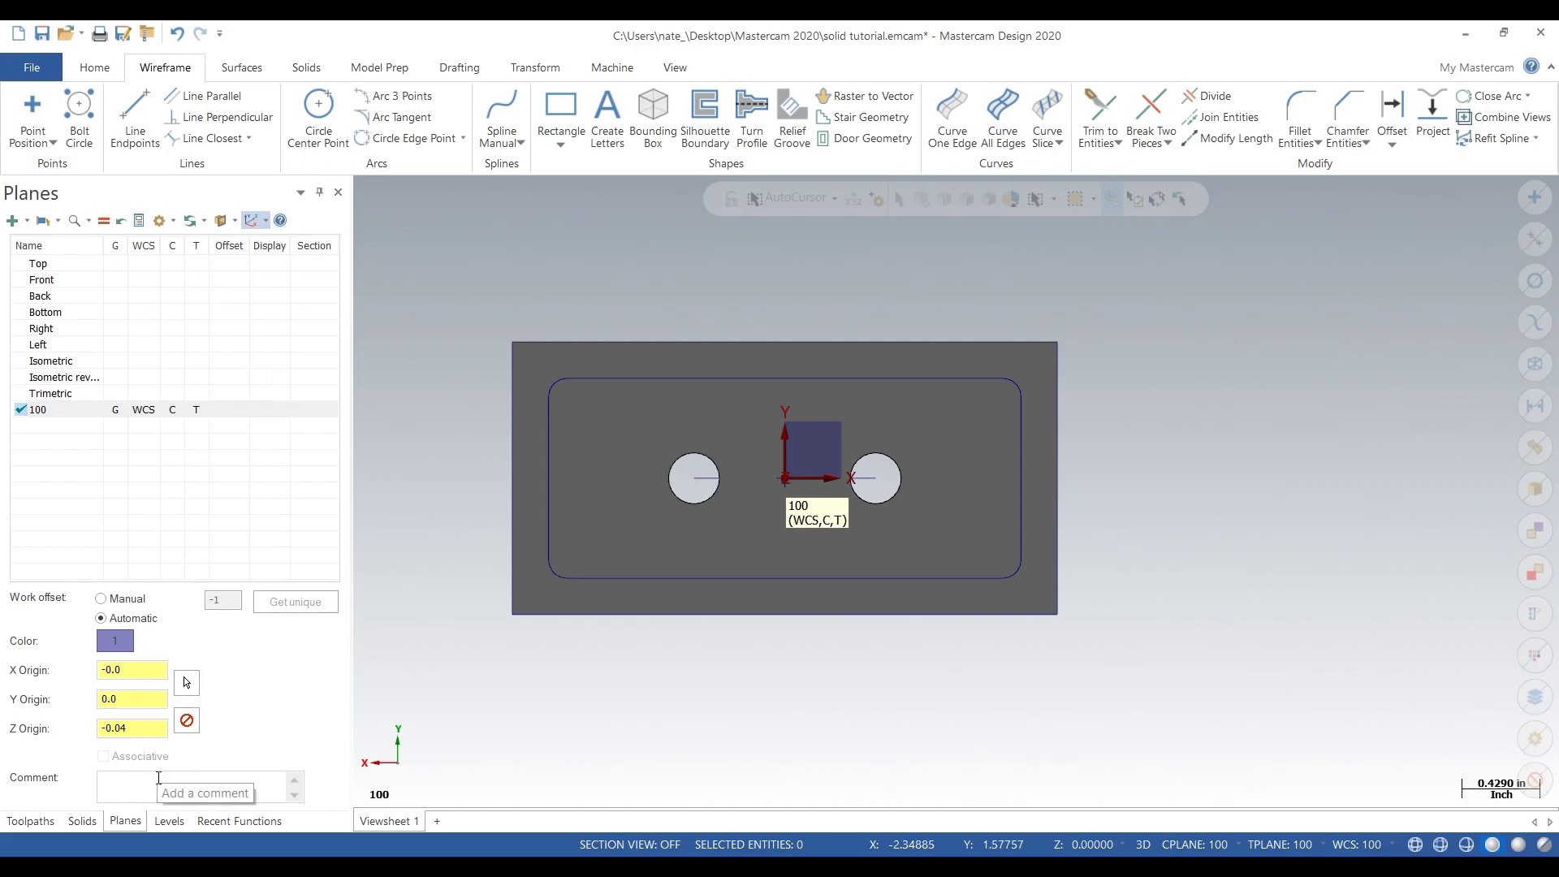
{"action": "left_click", "coordinate": [307, 66]}
{"action": "left_click", "coordinate": [174, 113]}
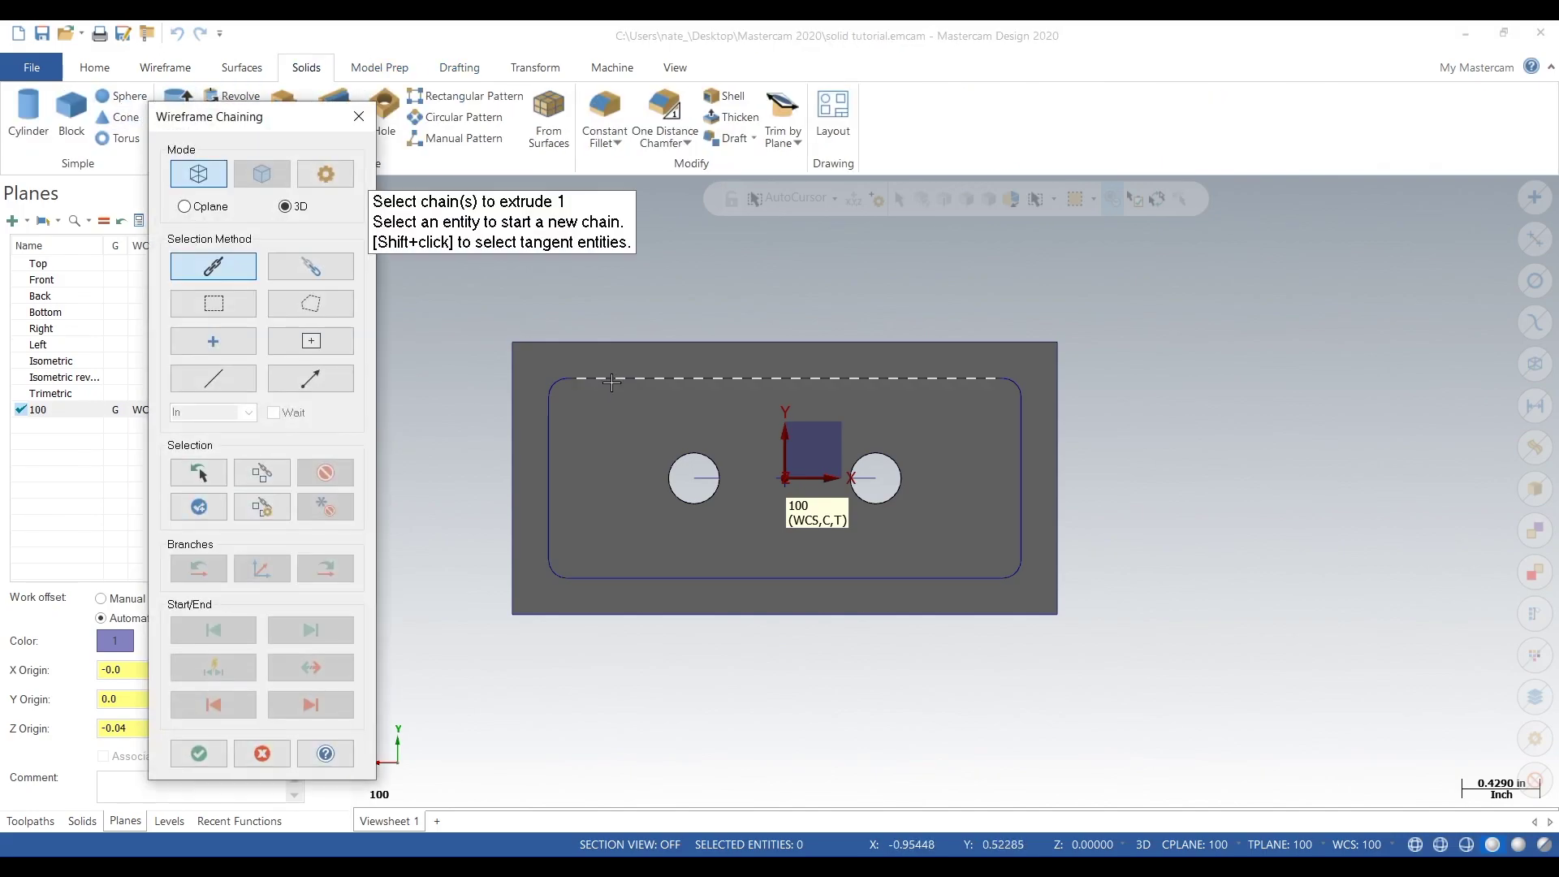
{"action": "left_click", "coordinate": [613, 378]}
{"action": "left_click", "coordinate": [199, 753]}
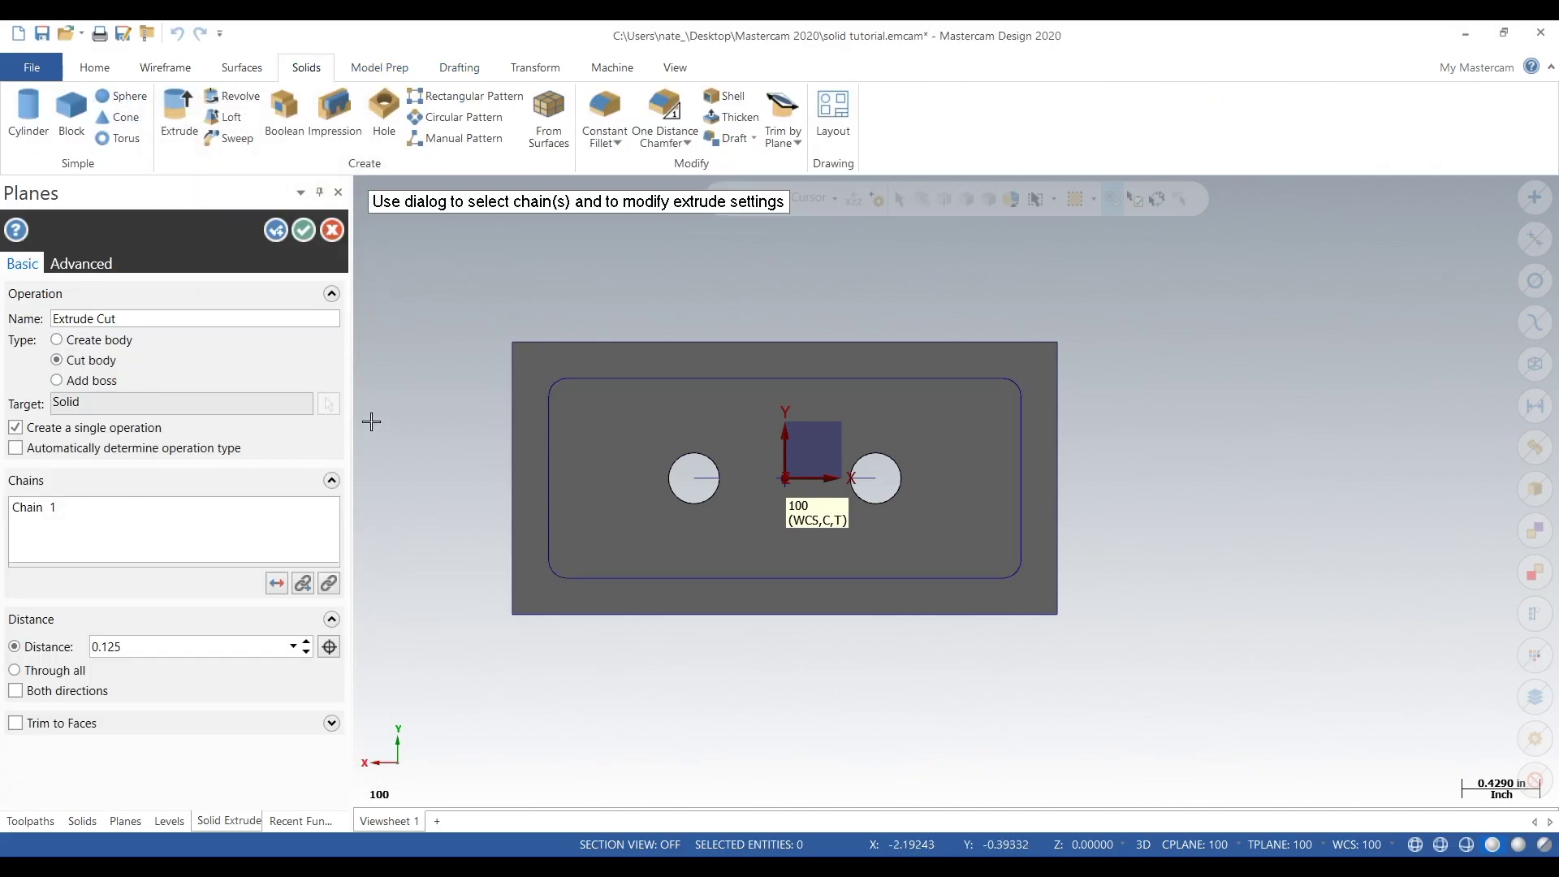
{"action": "double_click", "coordinate": [185, 651]}
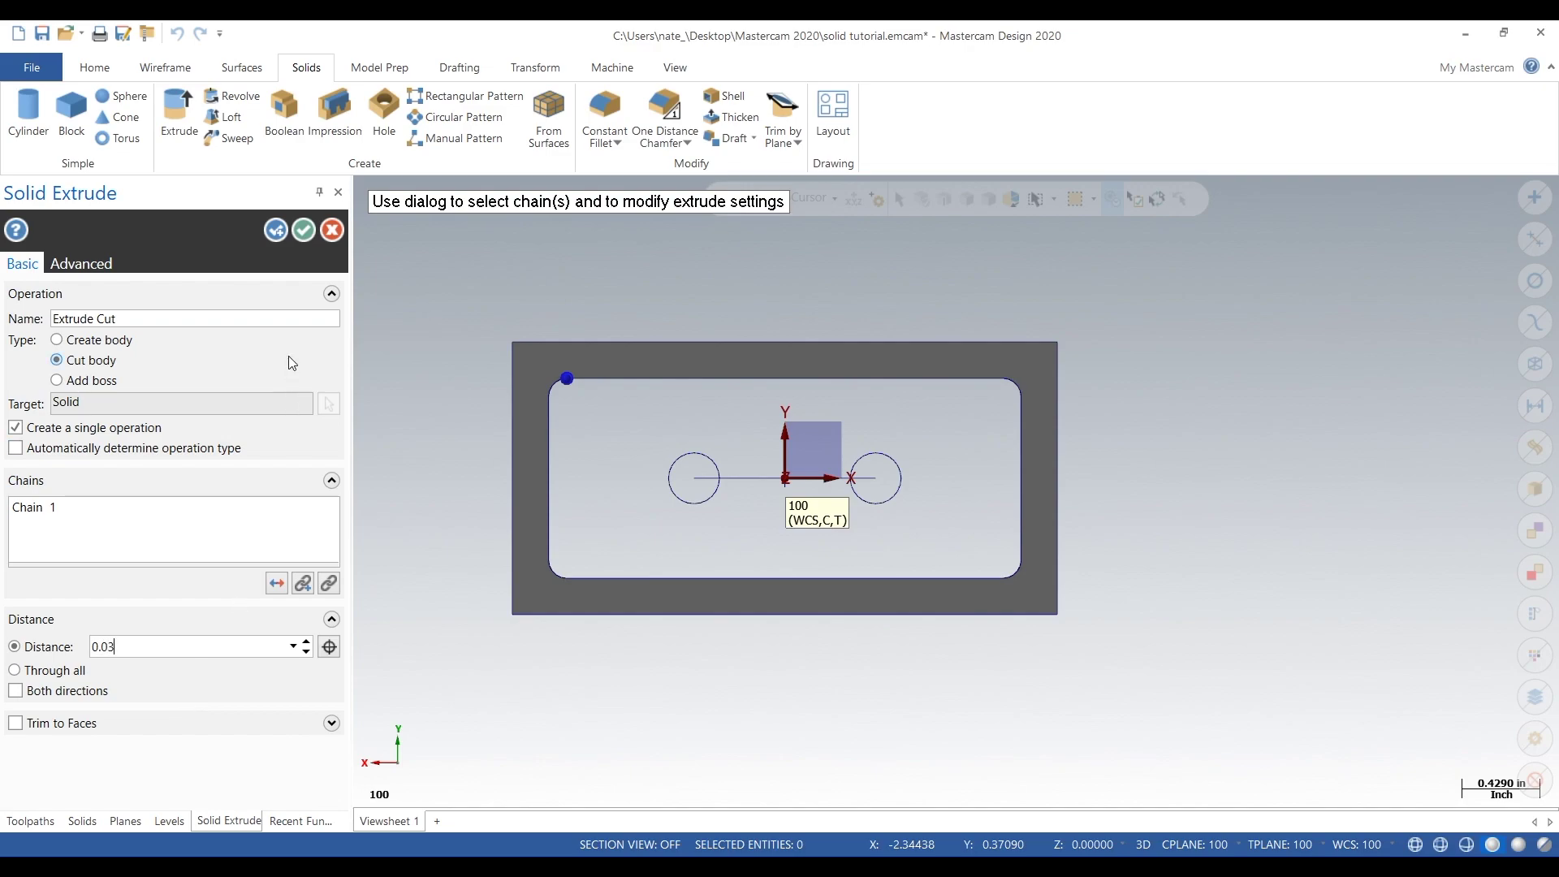
{"action": "key", "text": "Tab"}
{"action": "middle_click_drag", "start_coordinate": [518, 375], "coordinate": [407, 452]}
{"action": "left_click", "coordinate": [302, 231]}
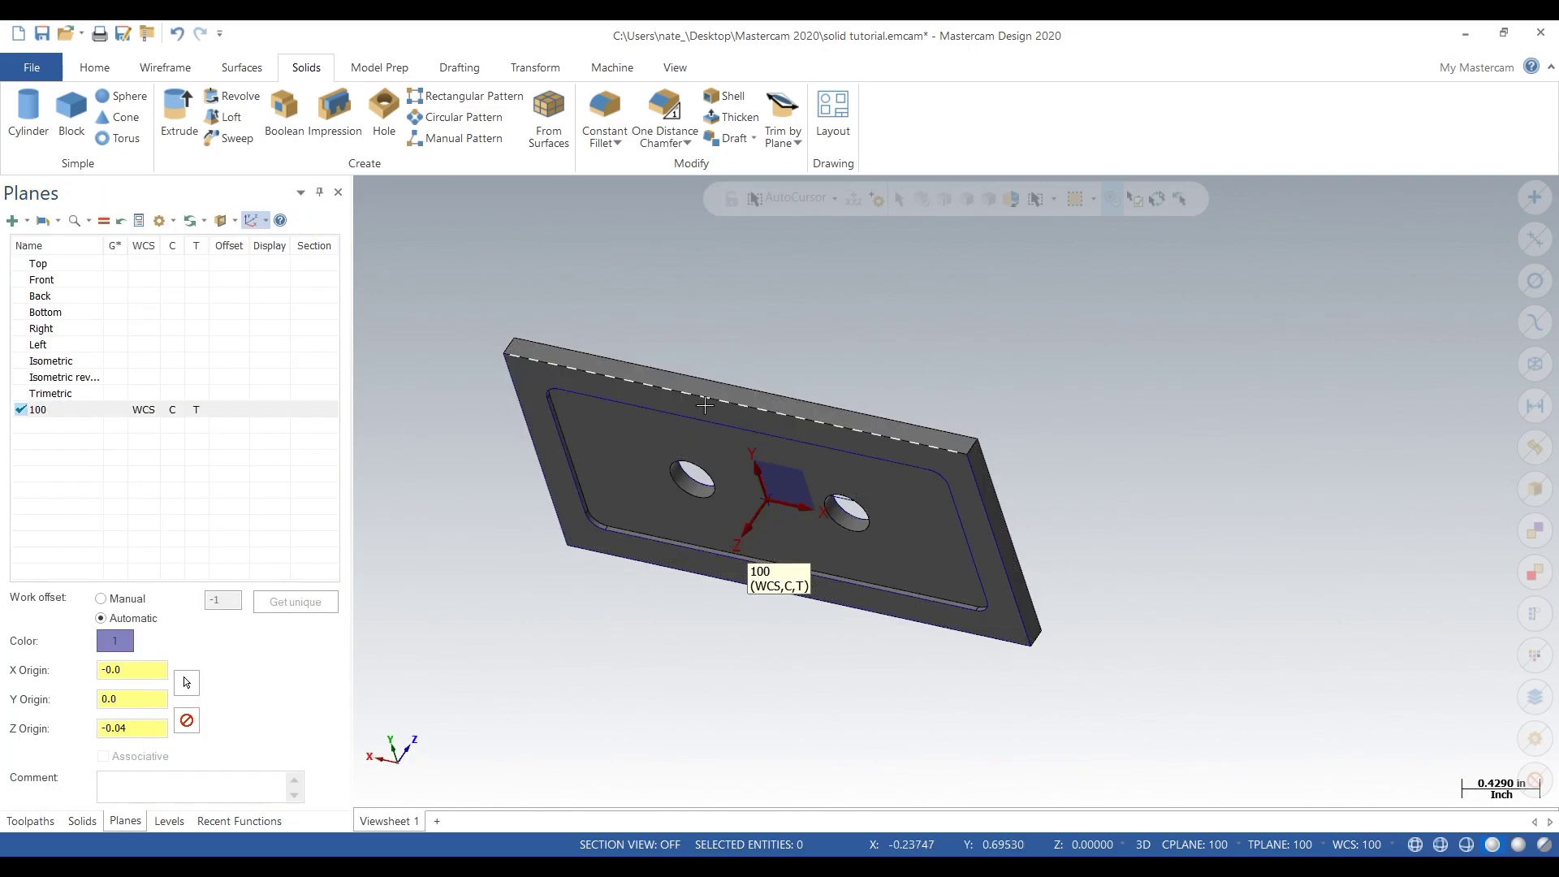
Try to change the solid color of the whole cap fixture plate to pale green
{"action": "scroll", "coordinate": [951, 376], "scroll_direction": "down", "scroll_amount": 2}
{"action": "left_click_drag", "start_coordinate": [1074, 309], "coordinate": [533, 668]}
{"action": "right_click", "coordinate": [496, 502]}
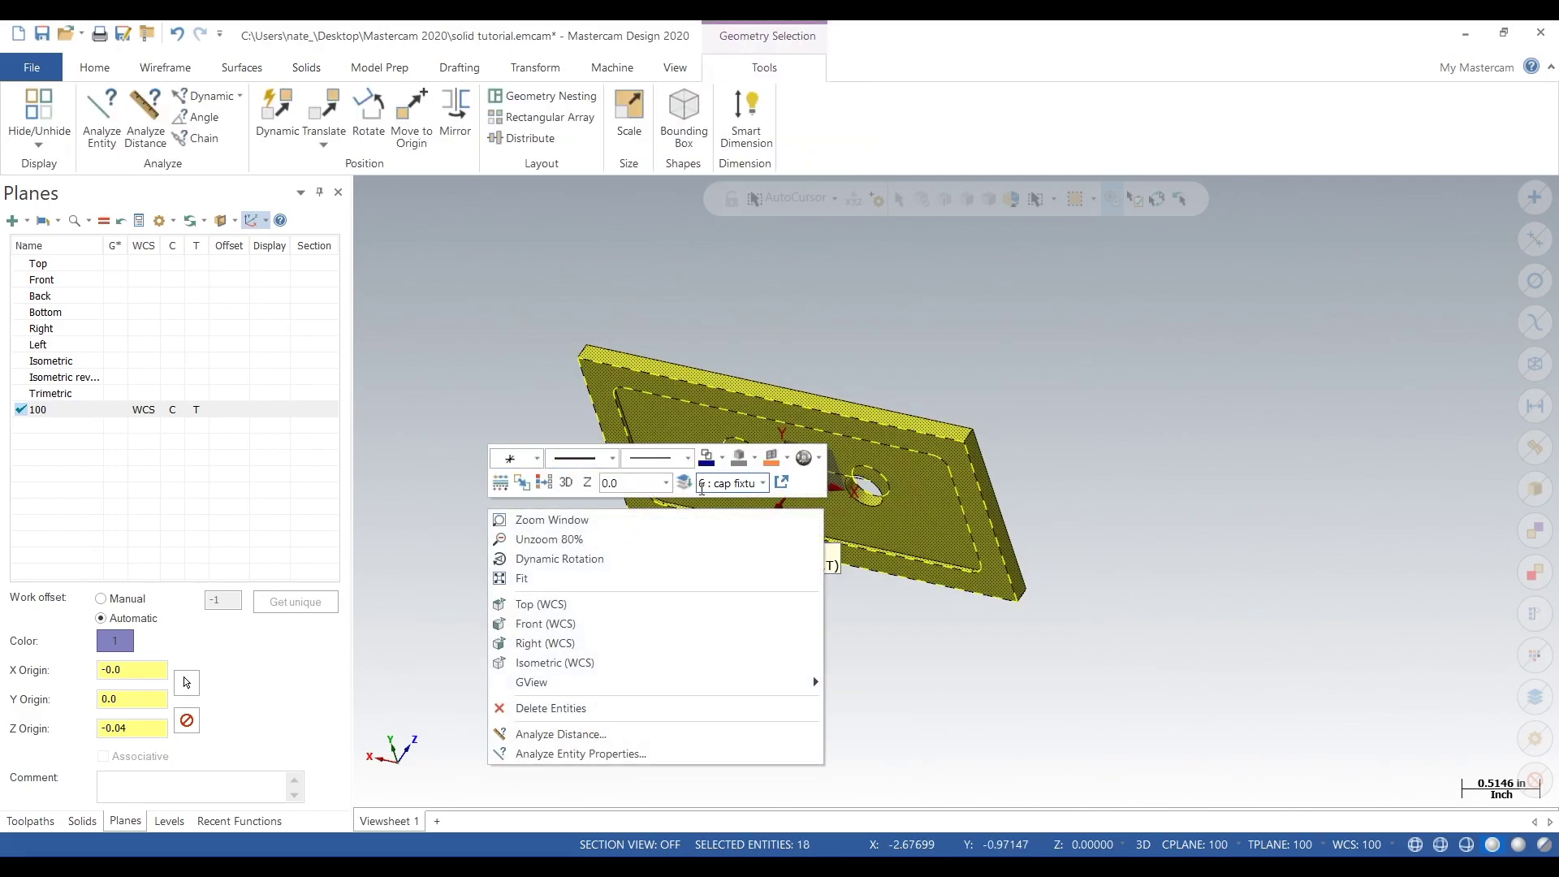
{"action": "key", "text": "Escape"}
{"action": "key", "text": "Escape"}
{"action": "left_click", "coordinate": [756, 461]}
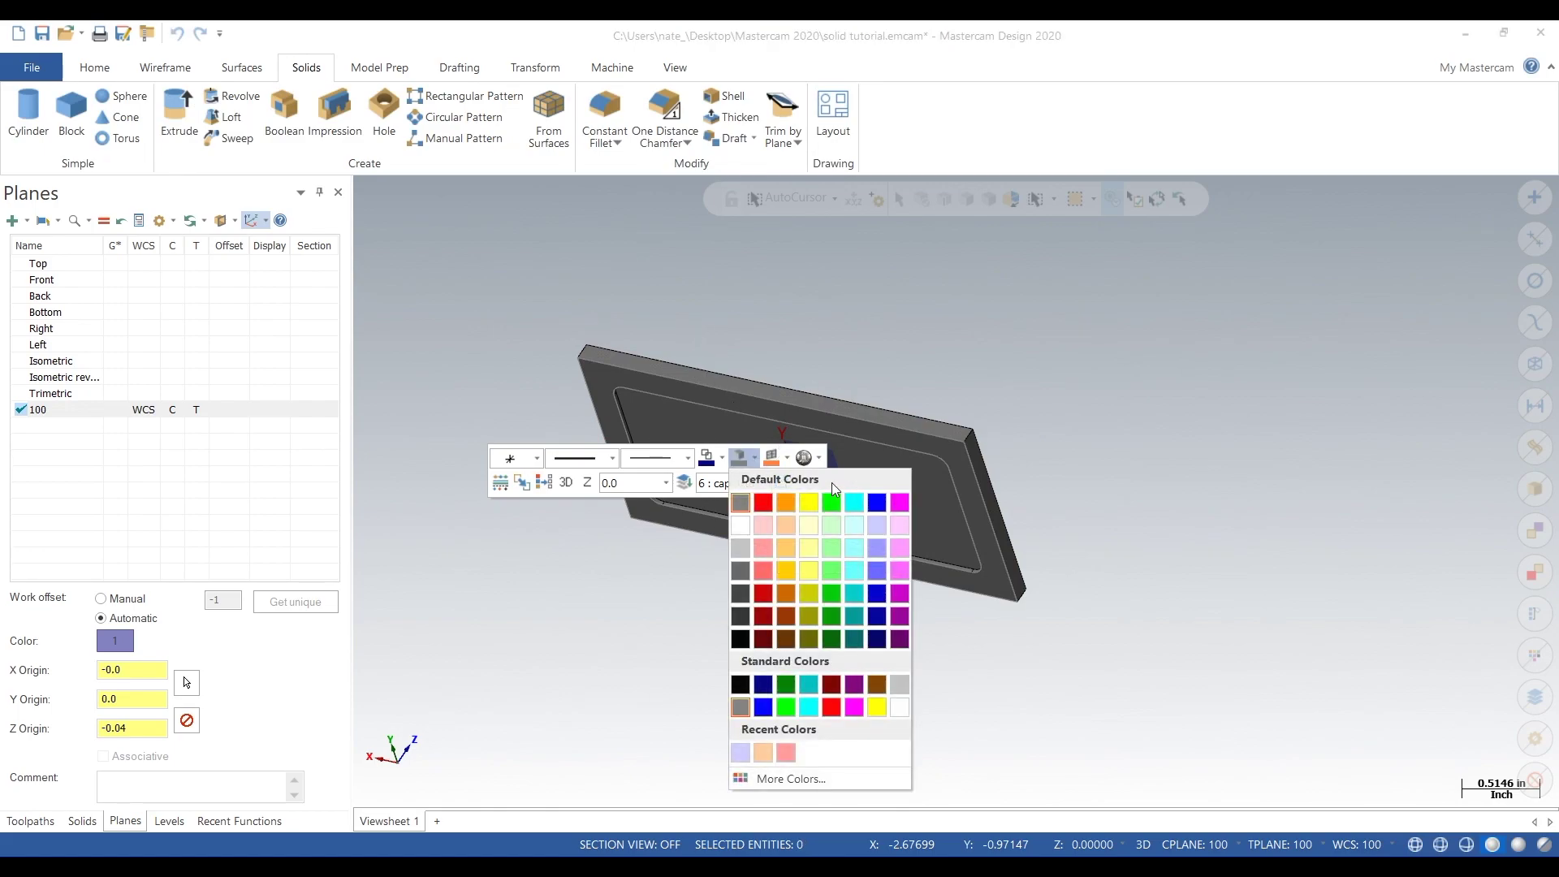
{"action": "left_click", "coordinate": [832, 526]}
Select all of the cap fixture plate's geometry and set its solid color to light green
{"action": "left_click_drag", "start_coordinate": [498, 303], "coordinate": [1113, 696]}
{"action": "right_click", "coordinate": [808, 342]}
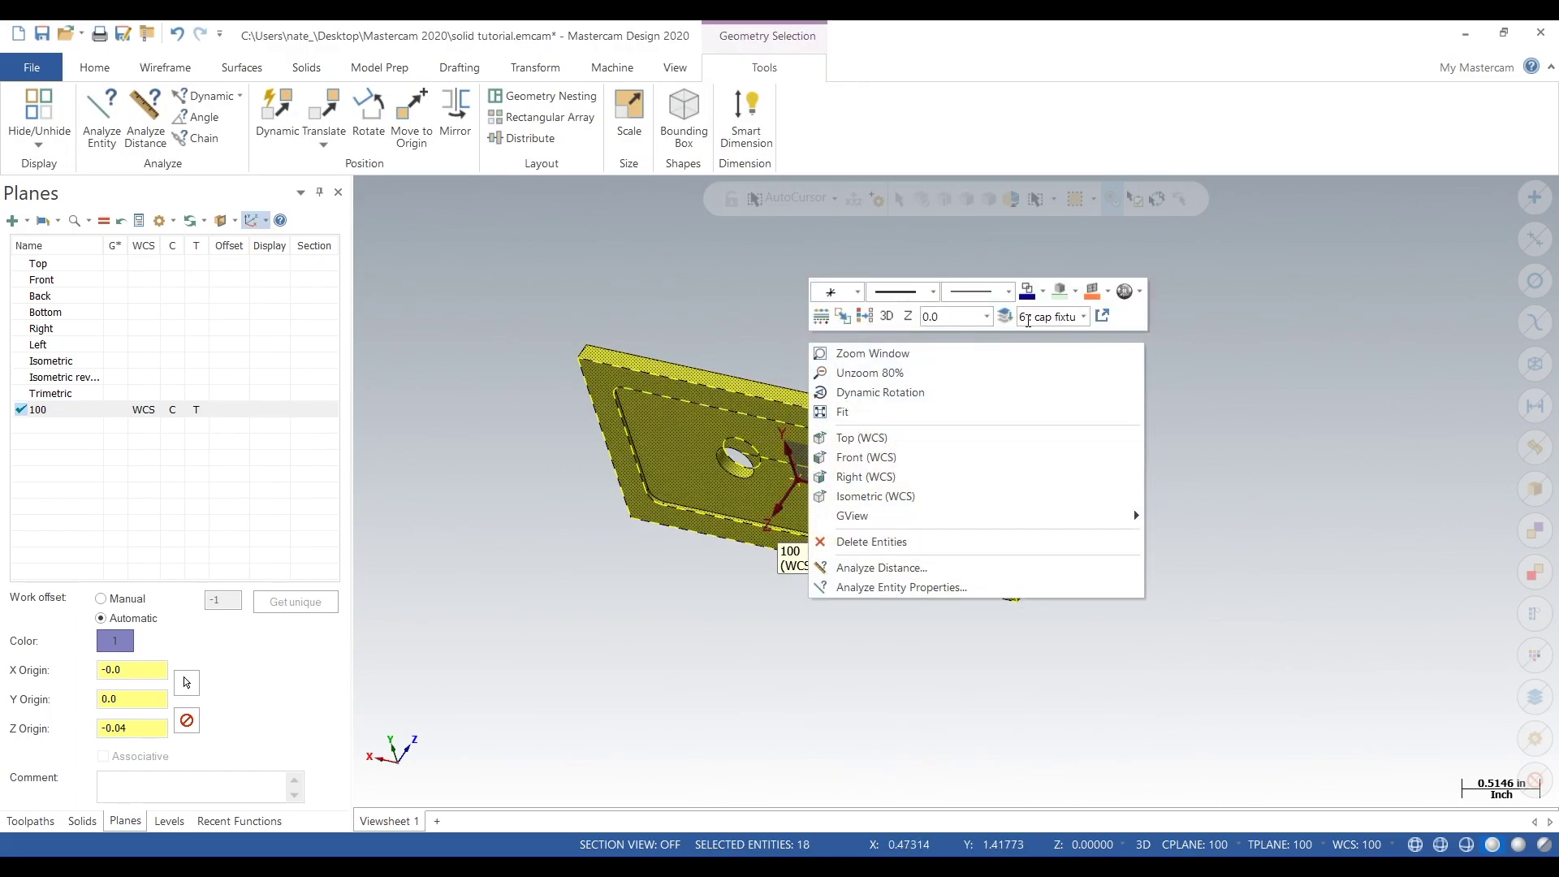
{"action": "left_click", "coordinate": [1075, 291]}
{"action": "left_click", "coordinate": [1153, 378]}
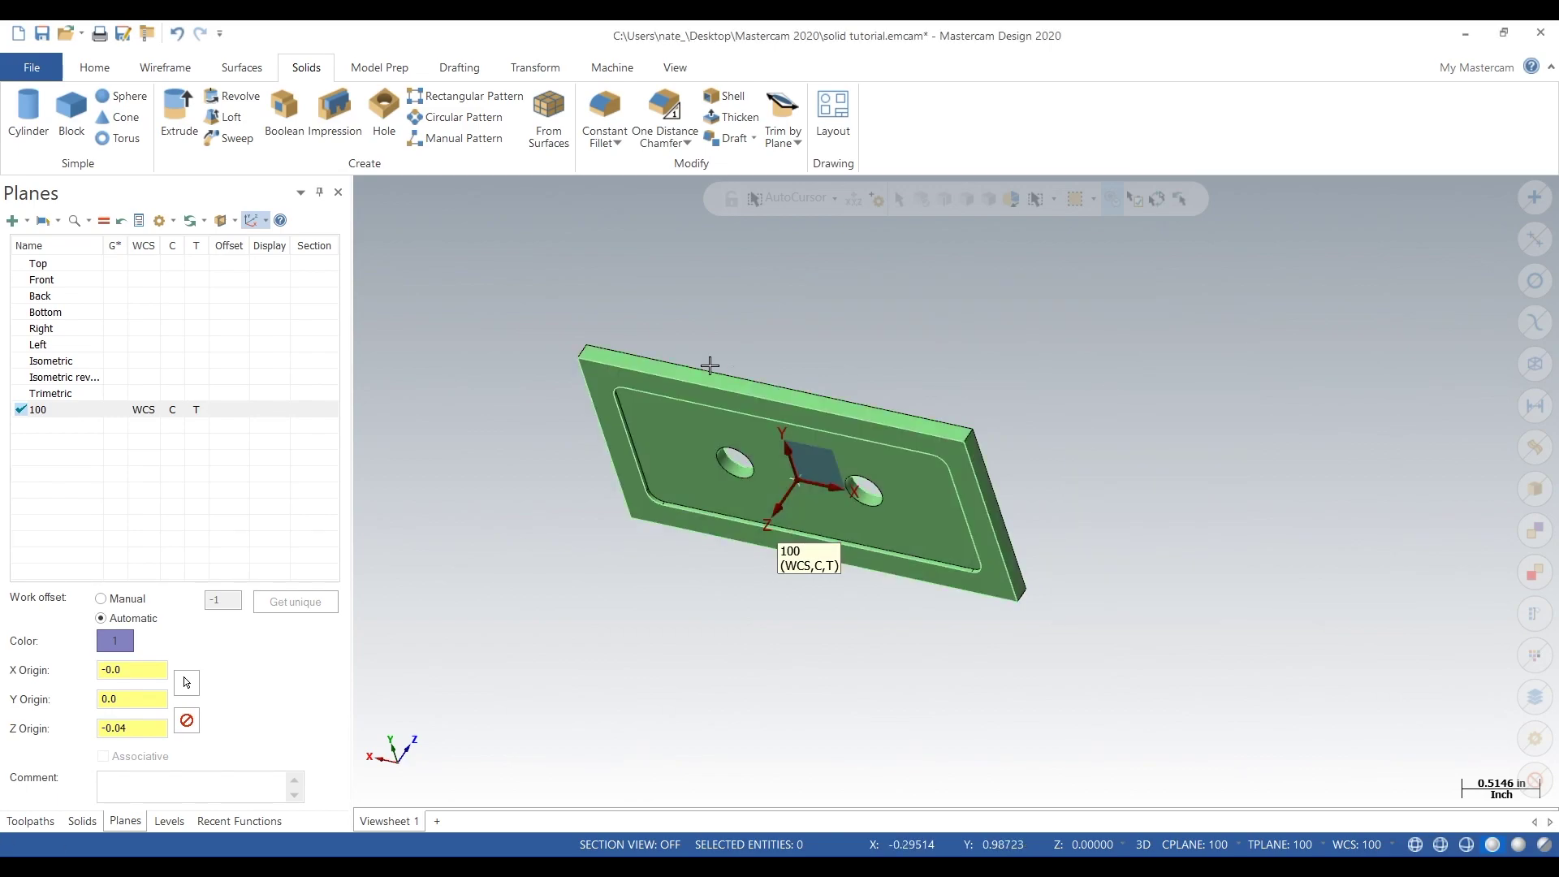
{"action": "middle_click_drag", "start_coordinate": [705, 331], "coordinate": [687, 485]}
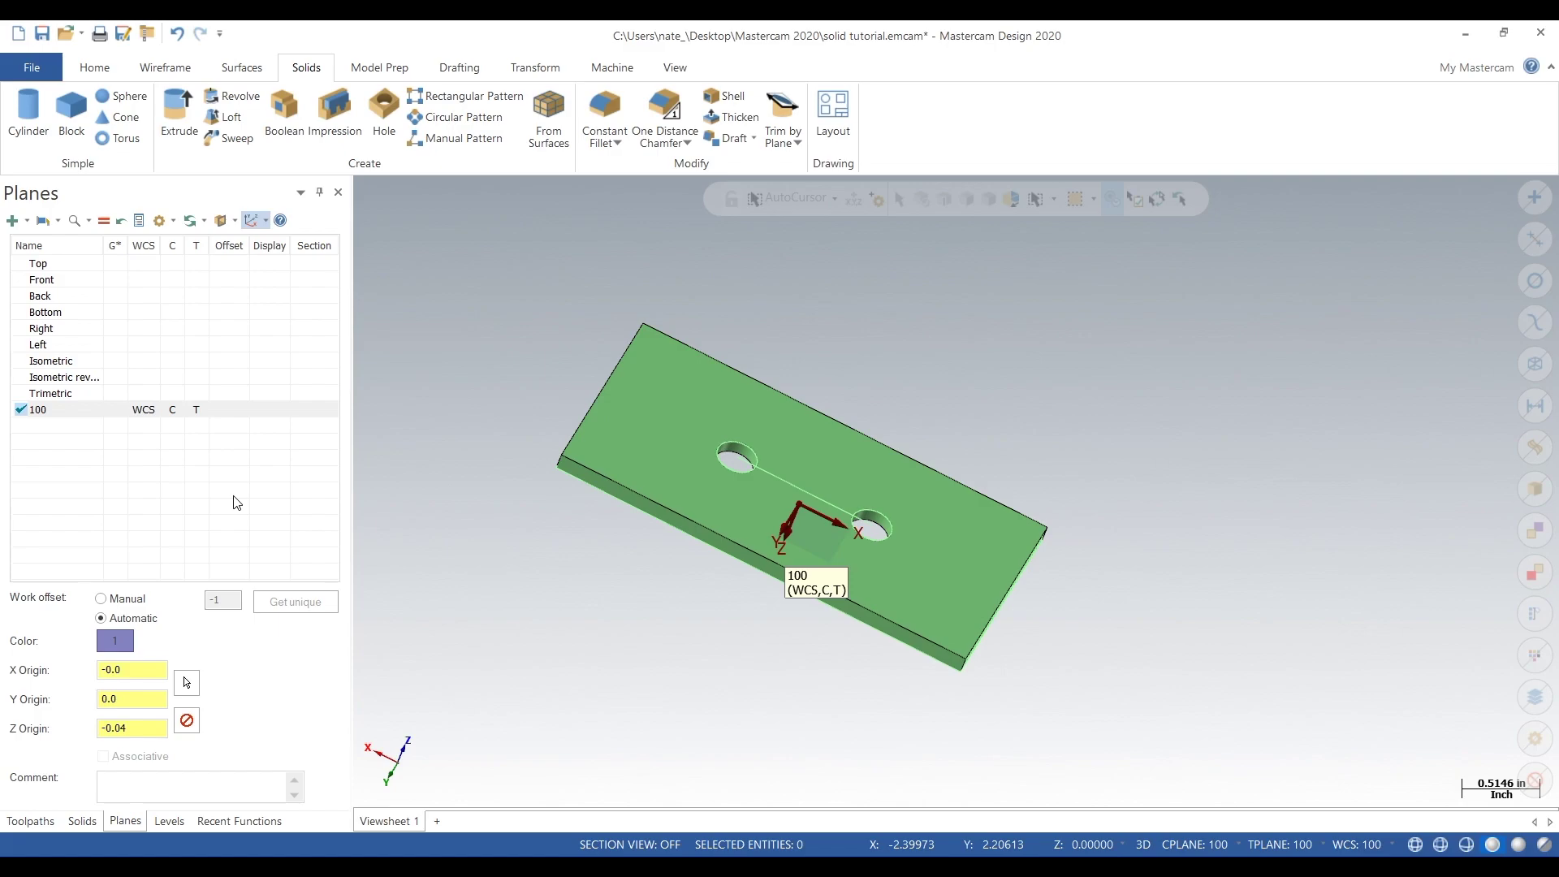
{"action": "left_click", "coordinate": [117, 410]}
{"action": "right_click", "coordinate": [79, 410]}
{"action": "left_click", "coordinate": [112, 419]}
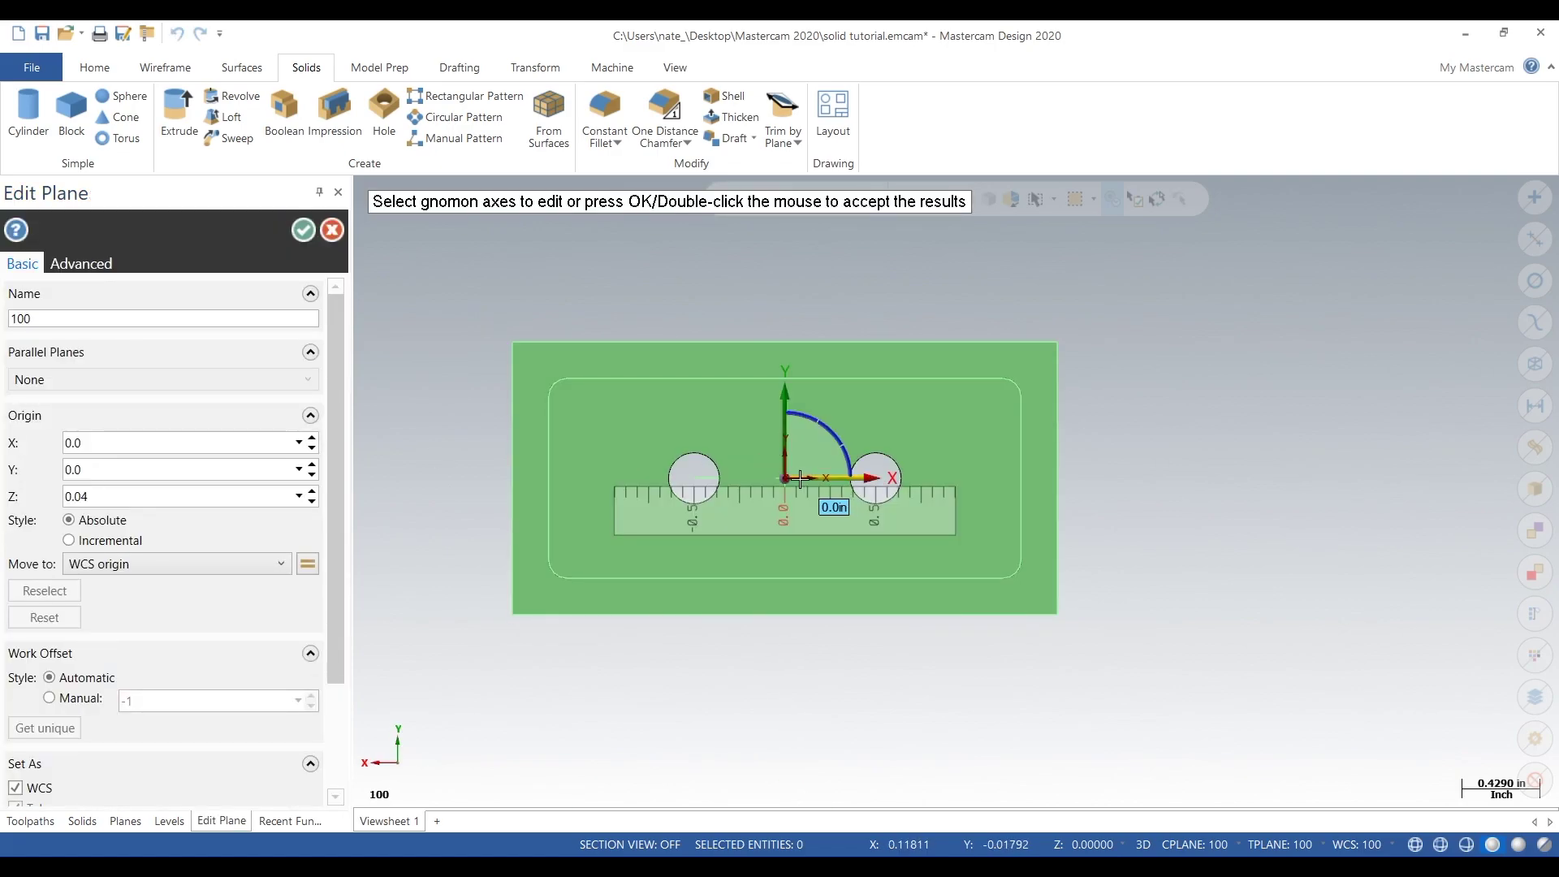
{"action": "left_click", "coordinate": [332, 230]}
{"action": "middle_click_drag", "start_coordinate": [1201, 455], "coordinate": [1055, 620]}
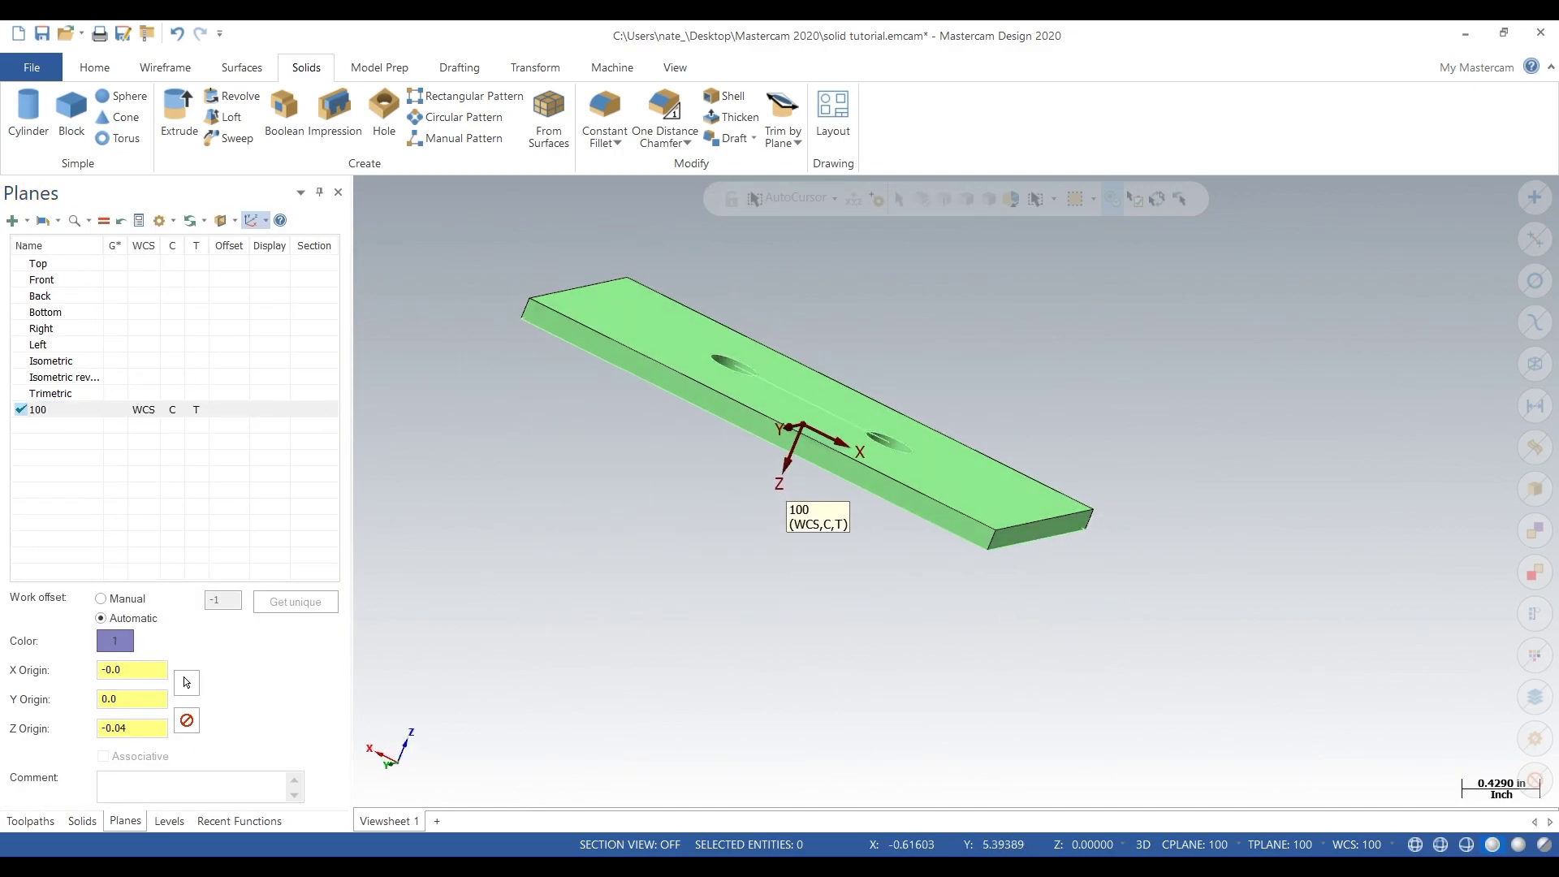
Show the wired part level together with the cap fixture and inspect how the plate's underside meets the part
{"action": "left_click", "coordinate": [169, 821]}
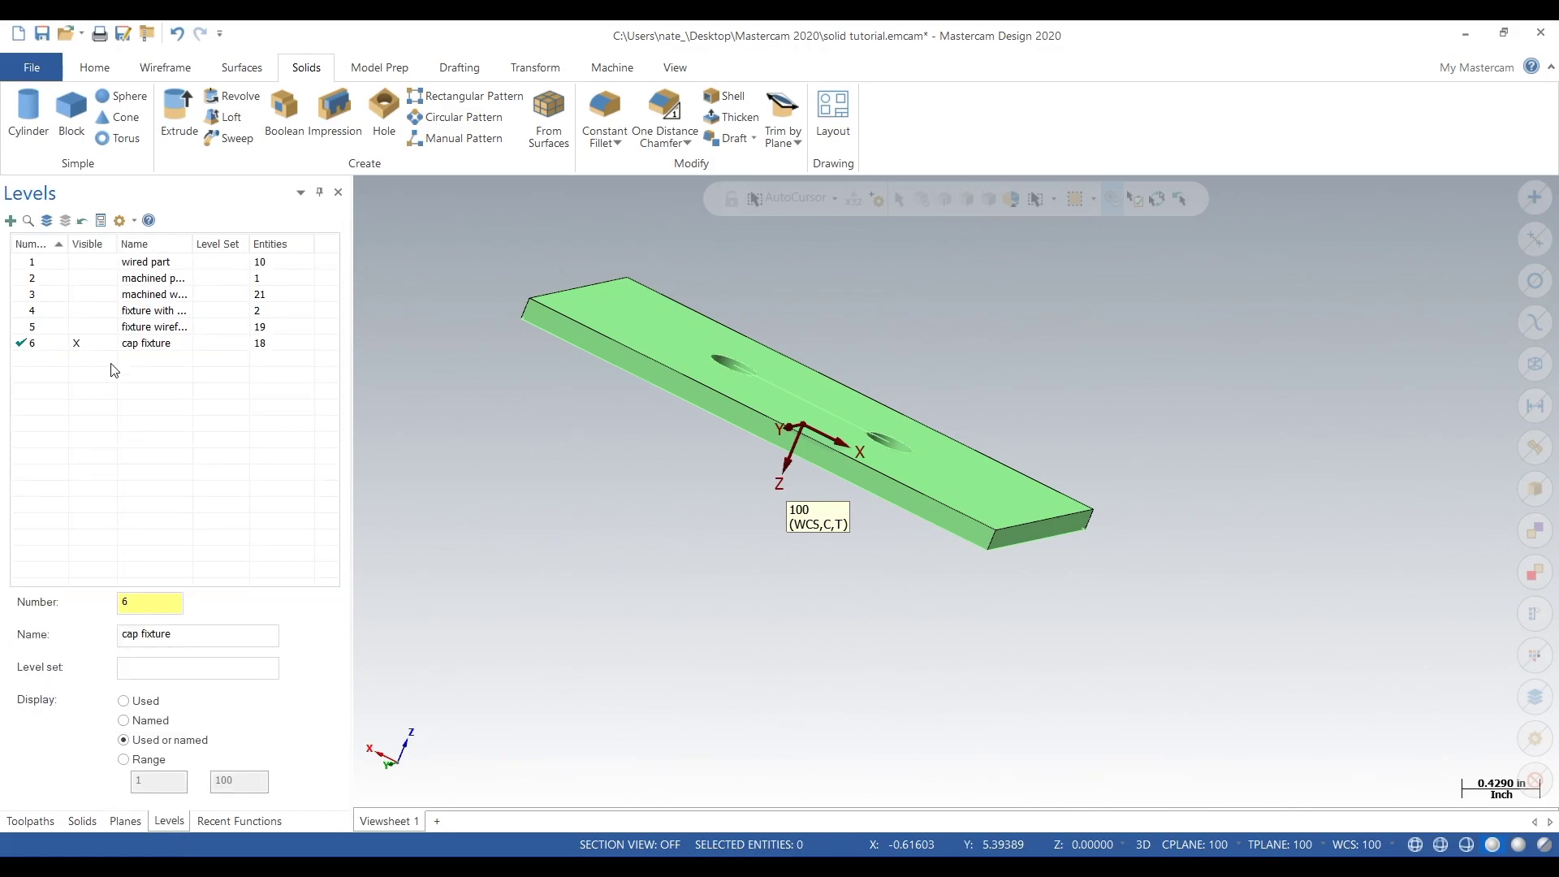
{"action": "left_click", "coordinate": [91, 262]}
{"action": "middle_click_drag", "start_coordinate": [695, 487], "coordinate": [781, 503]}
{"action": "scroll", "coordinate": [780, 503], "scroll_direction": "up", "scroll_amount": 10}
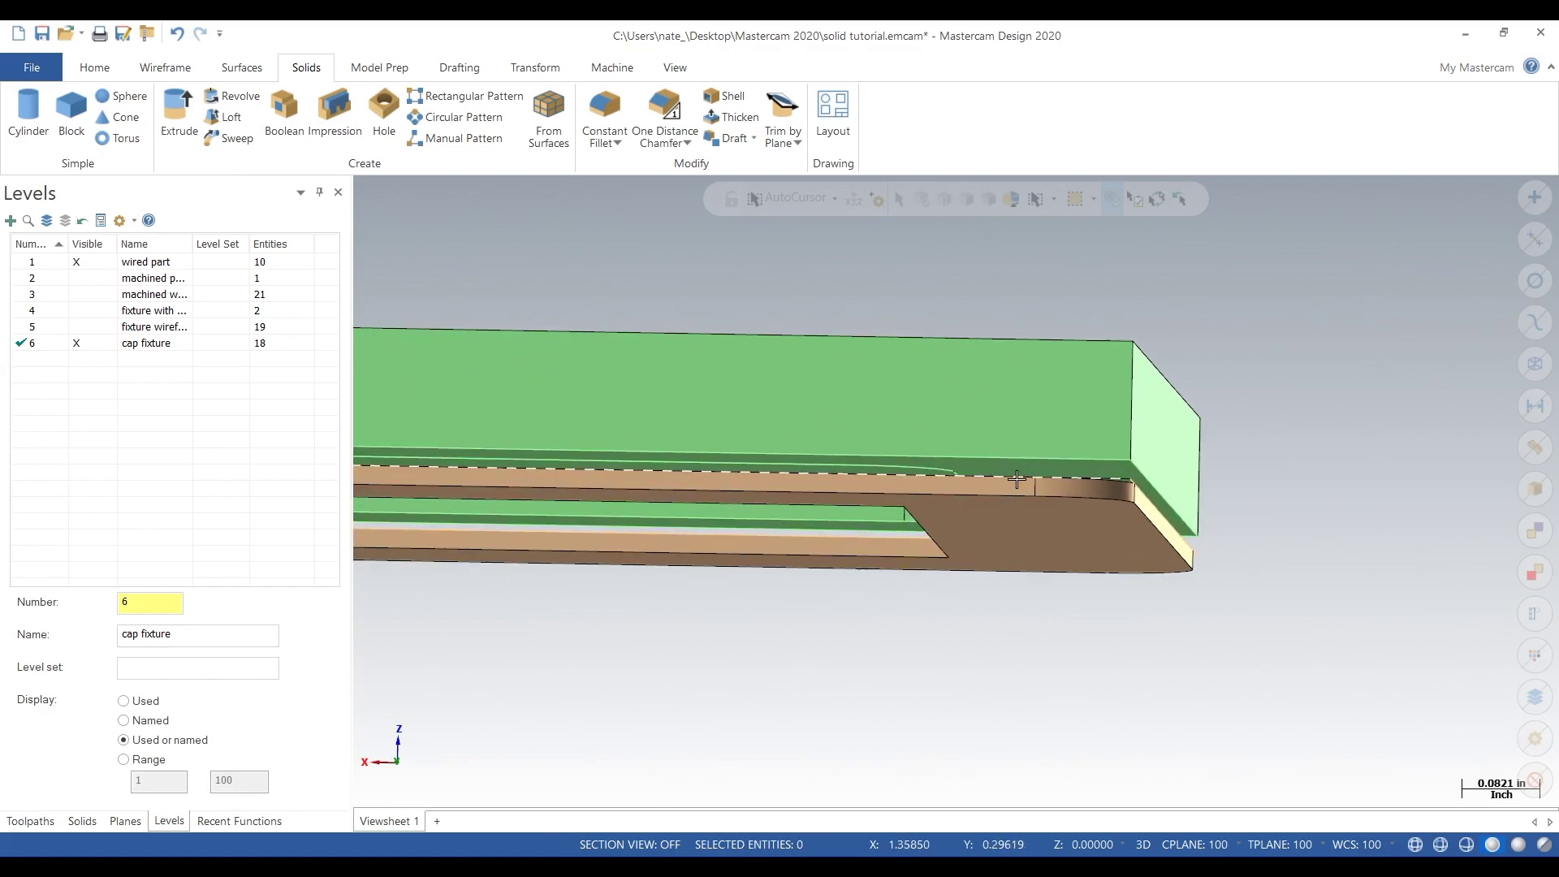
{"action": "scroll", "coordinate": [1017, 479], "scroll_direction": "up", "scroll_amount": 2}
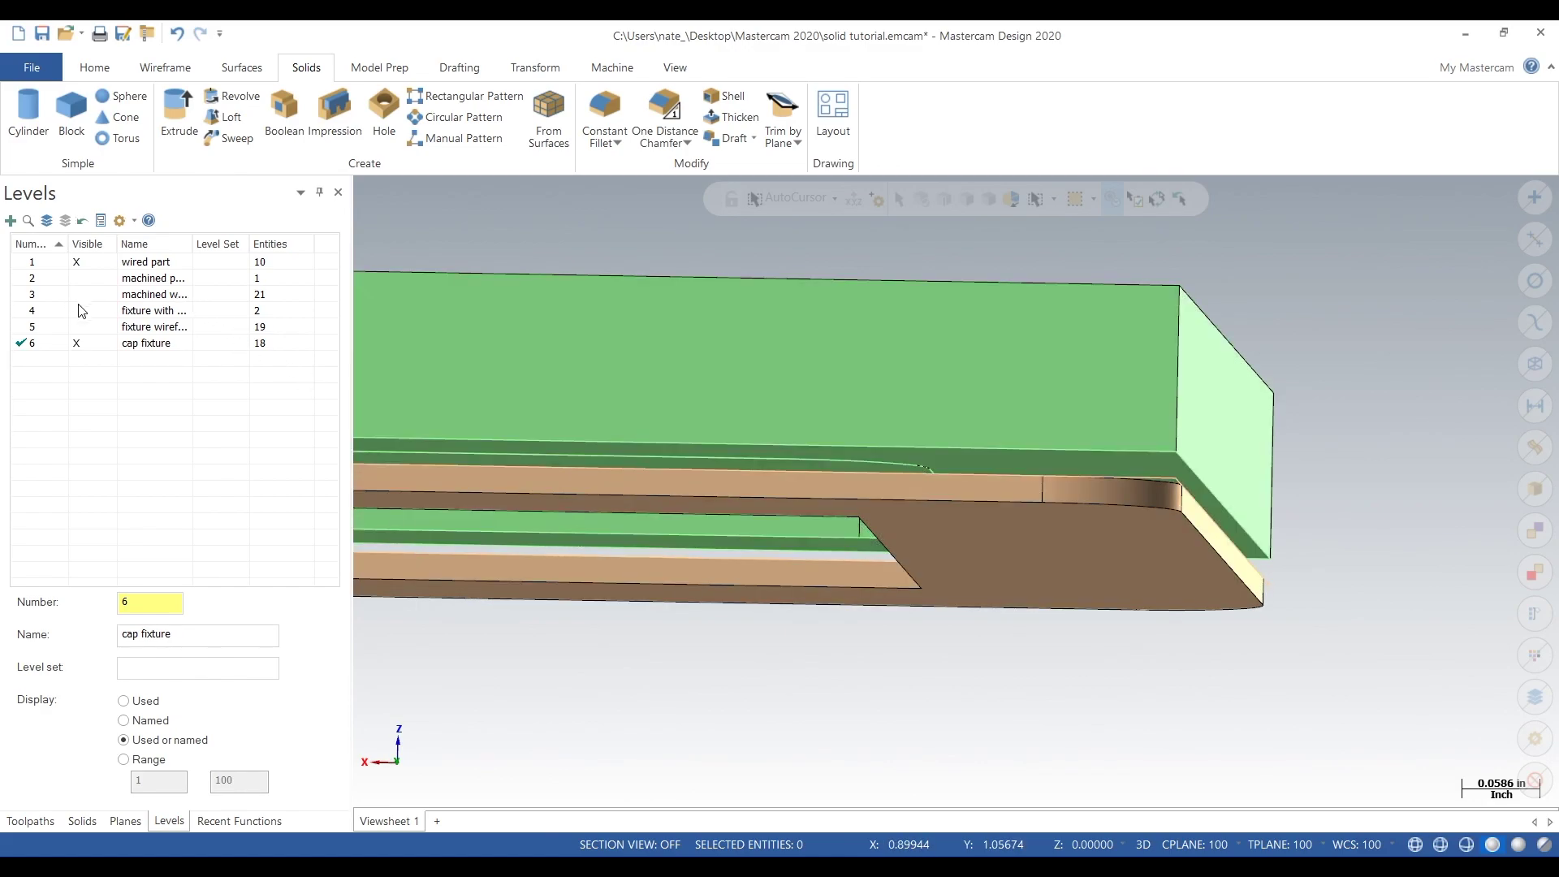
Show levels 4 and 5, the fixture with boss and fixture wireframe, and inspect the cap's fit from the side and above
{"action": "left_click", "coordinate": [89, 327]}
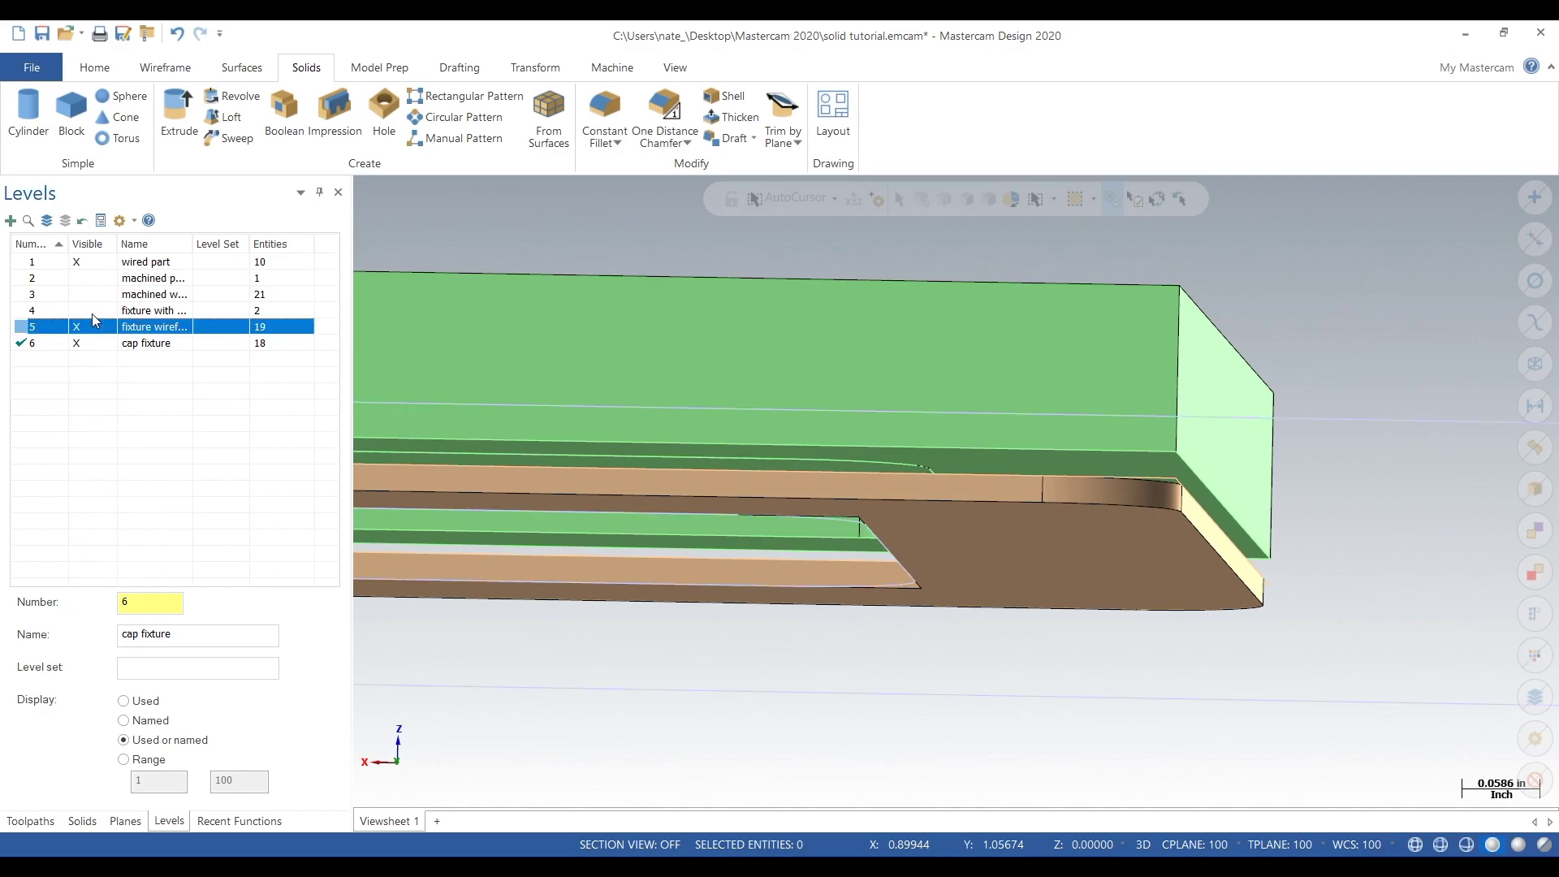
{"action": "left_click", "coordinate": [91, 311]}
{"action": "middle_click_drag", "start_coordinate": [592, 394], "coordinate": [969, 432]}
{"action": "scroll", "coordinate": [919, 466], "scroll_direction": "down", "scroll_amount": 7}
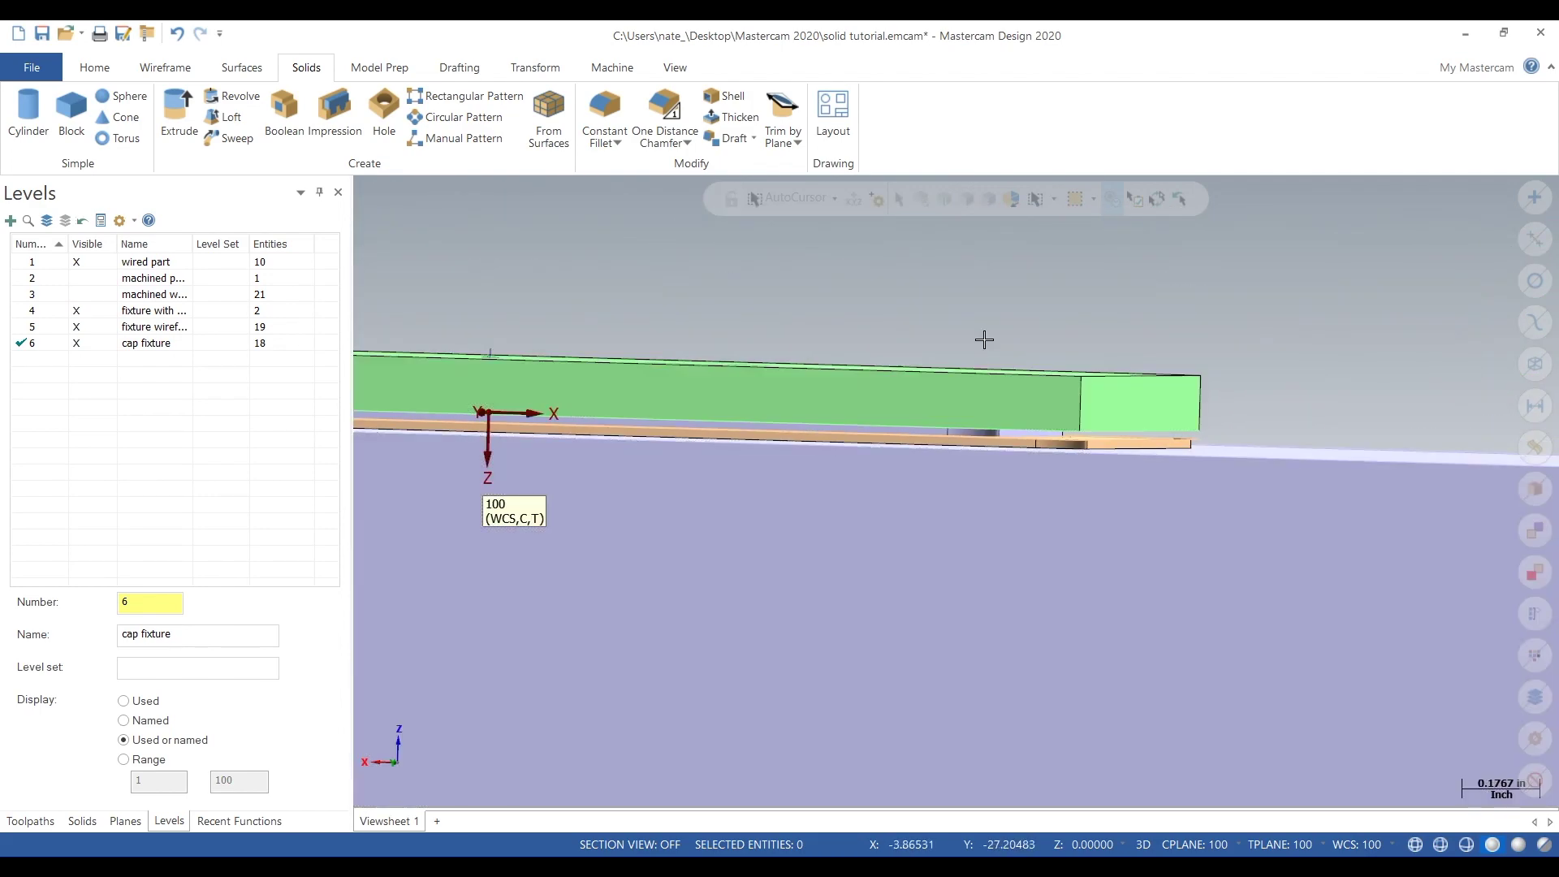
{"action": "middle_click_drag", "start_coordinate": [984, 340], "coordinate": [985, 361]}
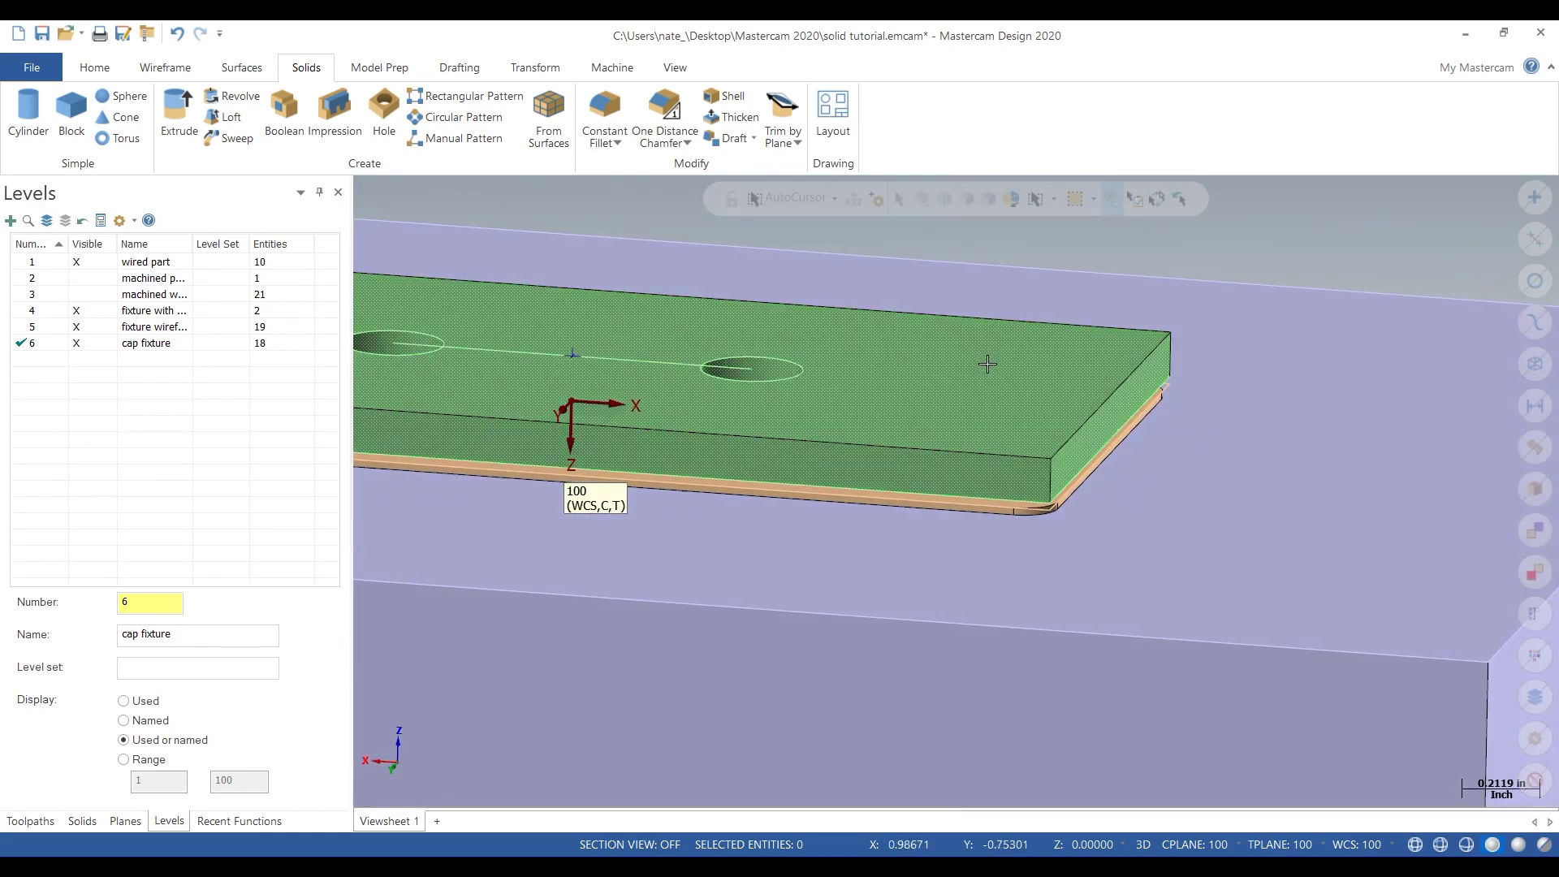
{"action": "scroll", "coordinate": [977, 383], "scroll_direction": "down", "scroll_amount": 7}
Hide the fixture wireframe, fixture with boss and wired part levels, leaving only the cap fixture visible
{"action": "left_click", "coordinate": [76, 344]}
{"action": "left_click", "coordinate": [83, 326]}
{"action": "left_click", "coordinate": [93, 310]}
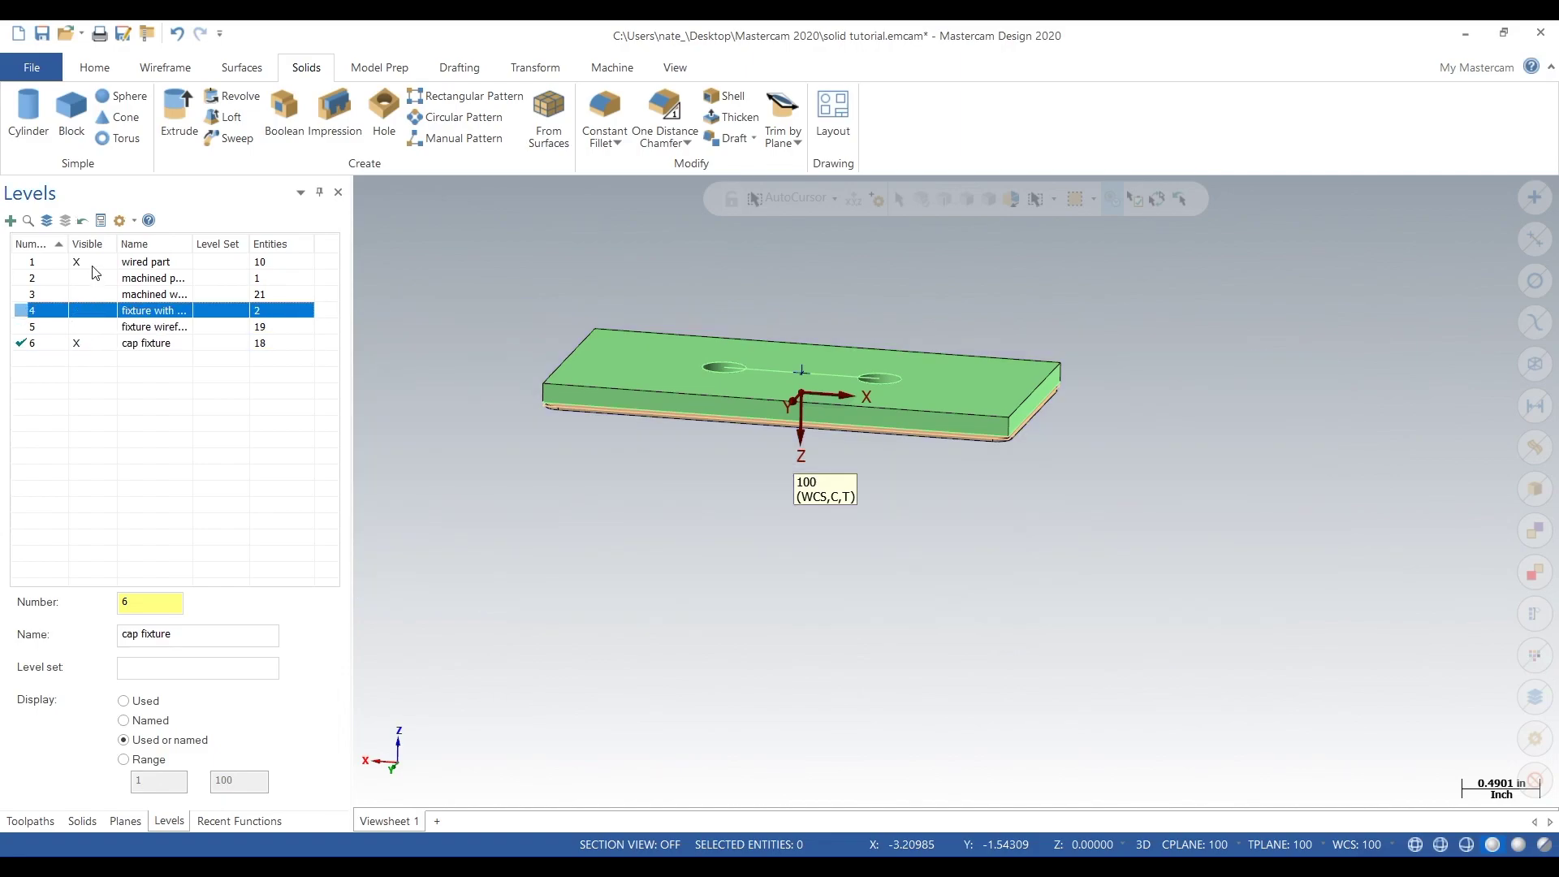
{"action": "left_click", "coordinate": [88, 262]}
Select all cap fixture geometry, translate it 0.02 in Z of plane 100 with the Move method, and clear the transform colors
{"action": "left_click_drag", "start_coordinate": [452, 258], "coordinate": [1096, 538]}
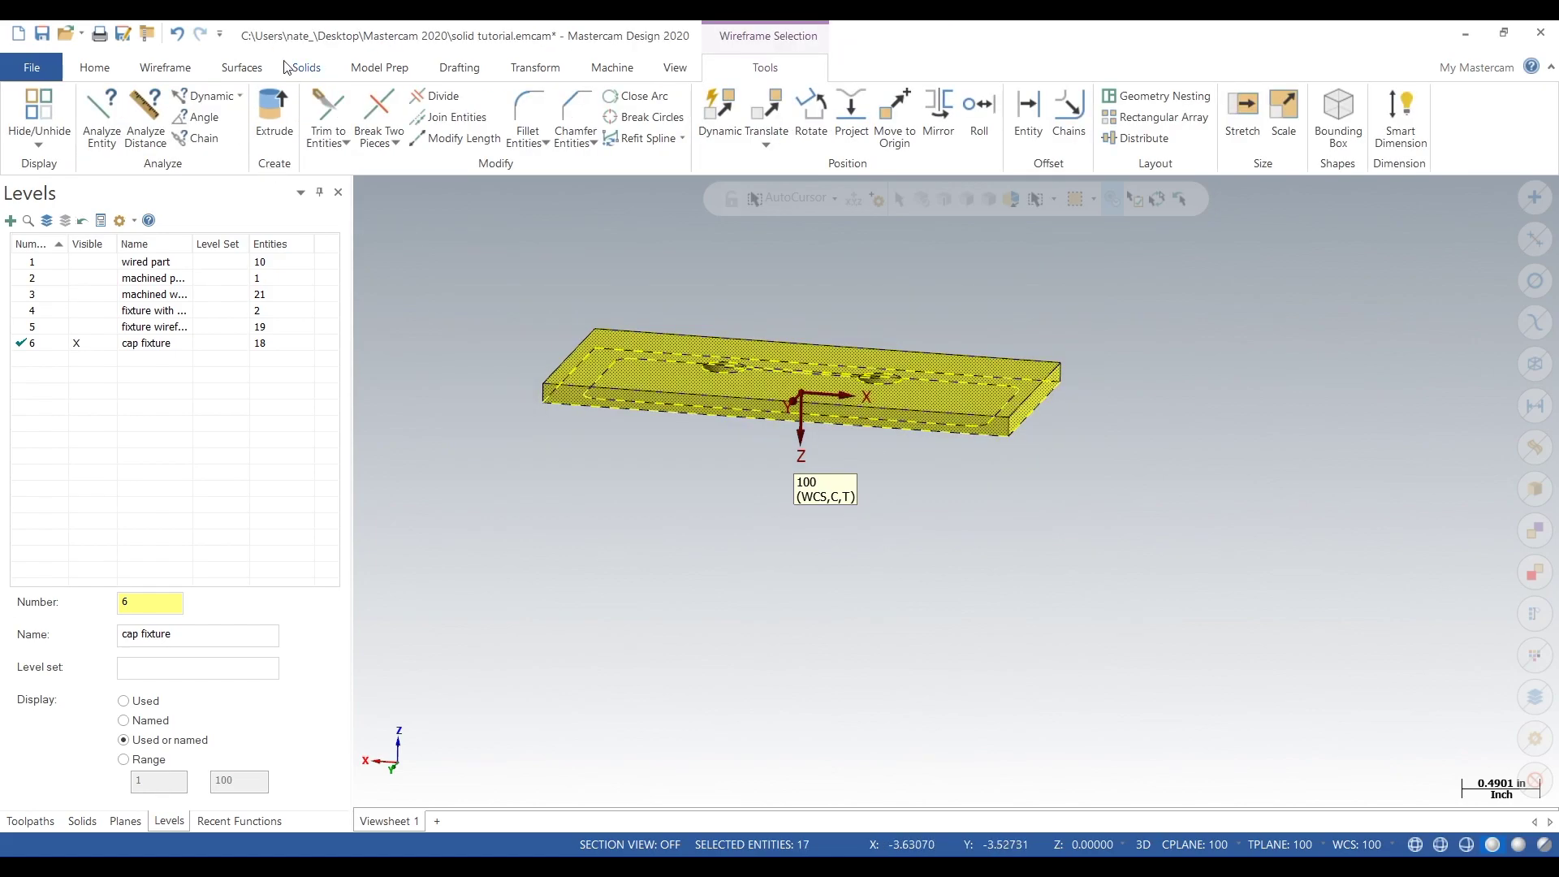
{"action": "left_click", "coordinate": [535, 68]}
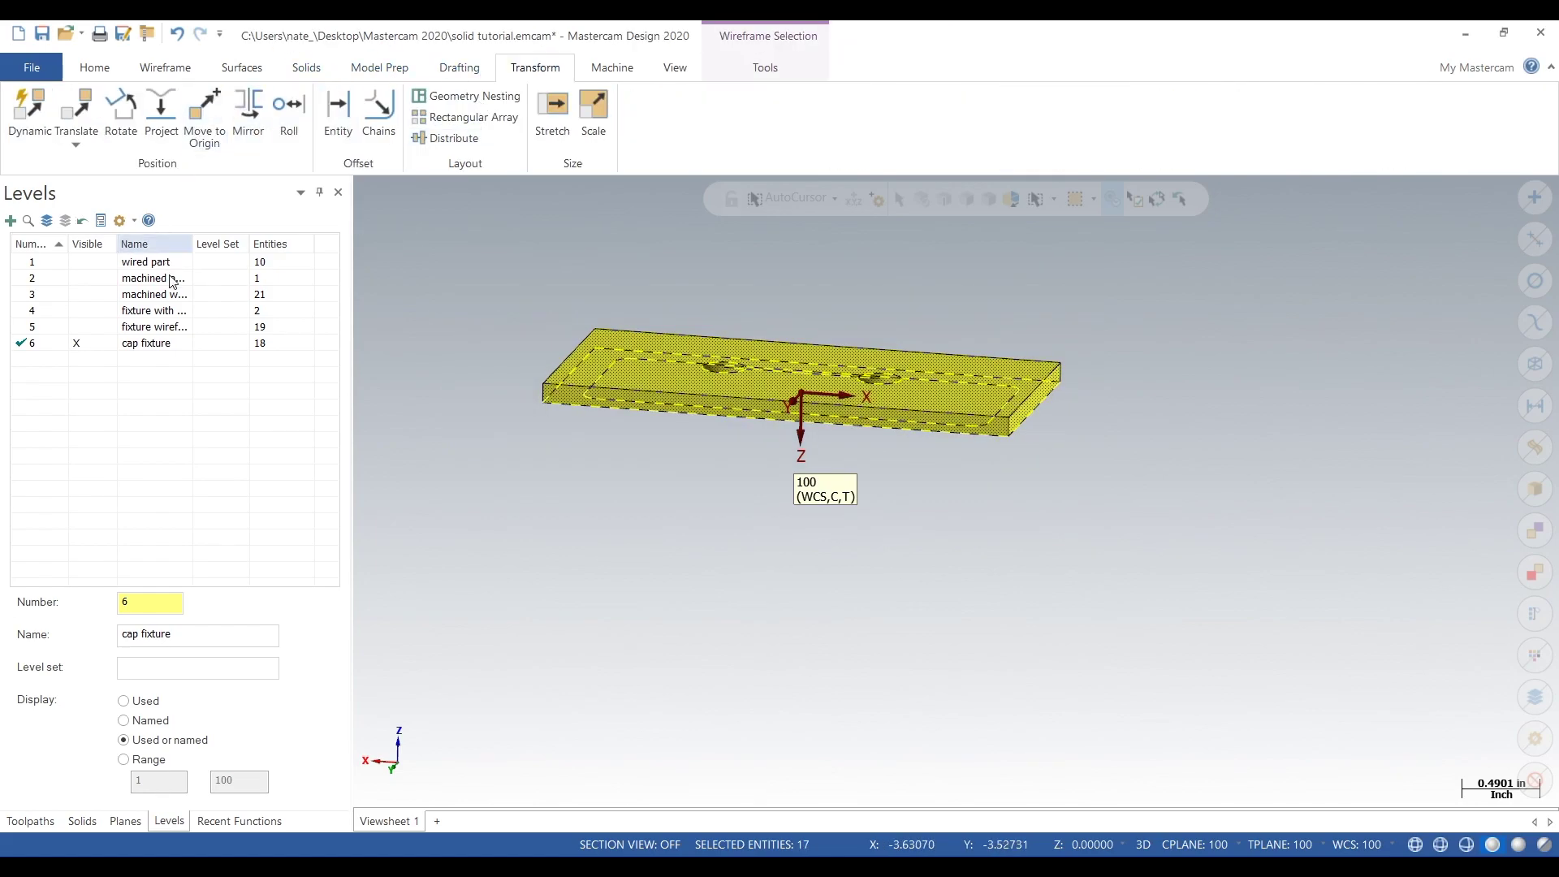
{"action": "left_click", "coordinate": [127, 818]}
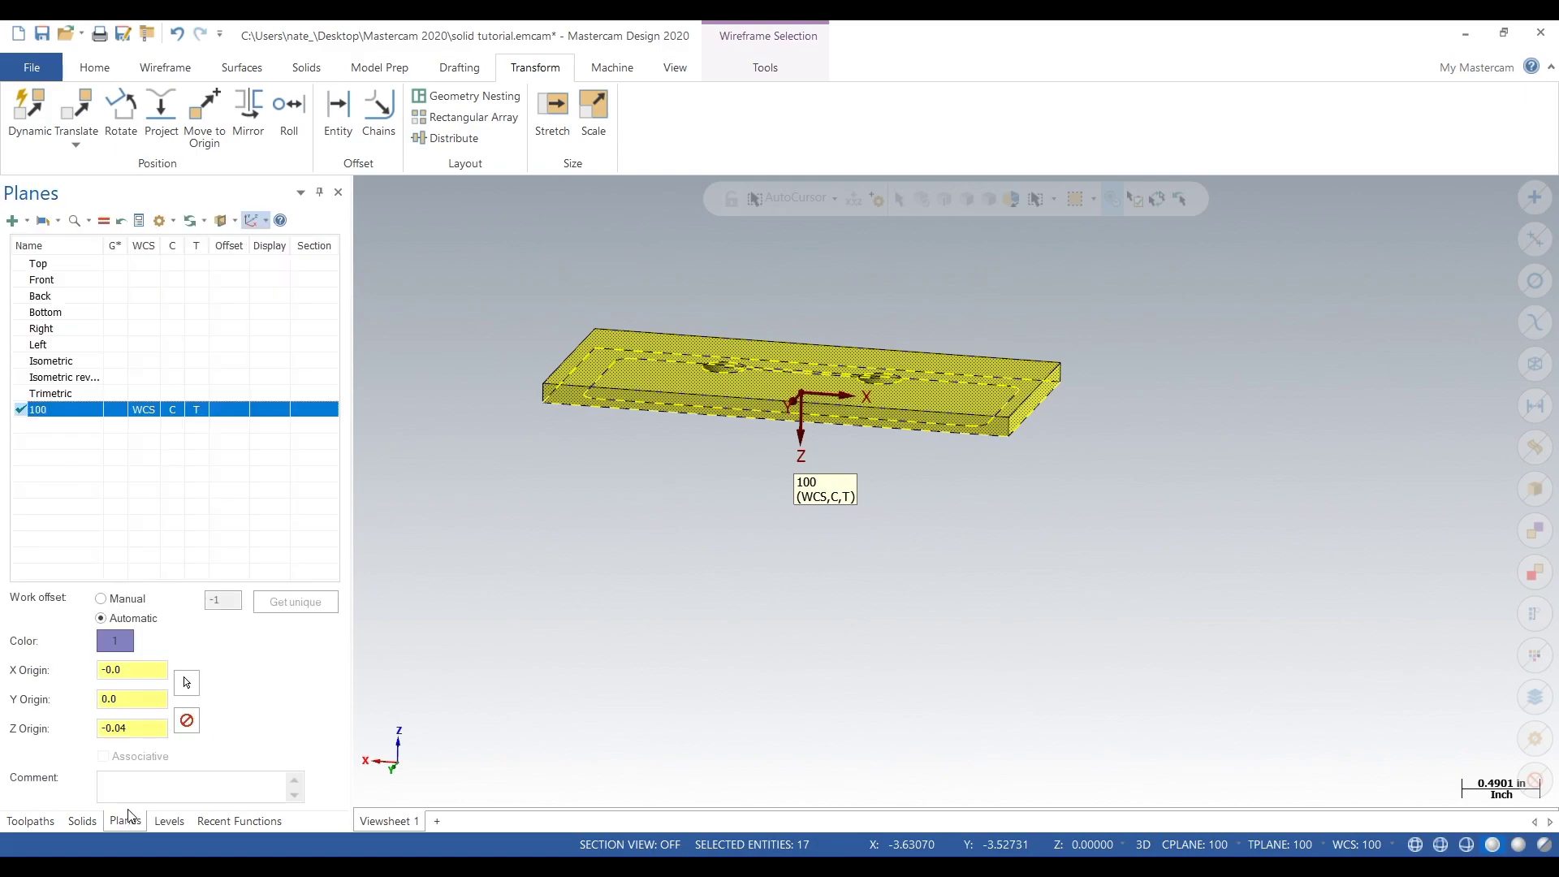
{"action": "left_click", "coordinate": [126, 410]}
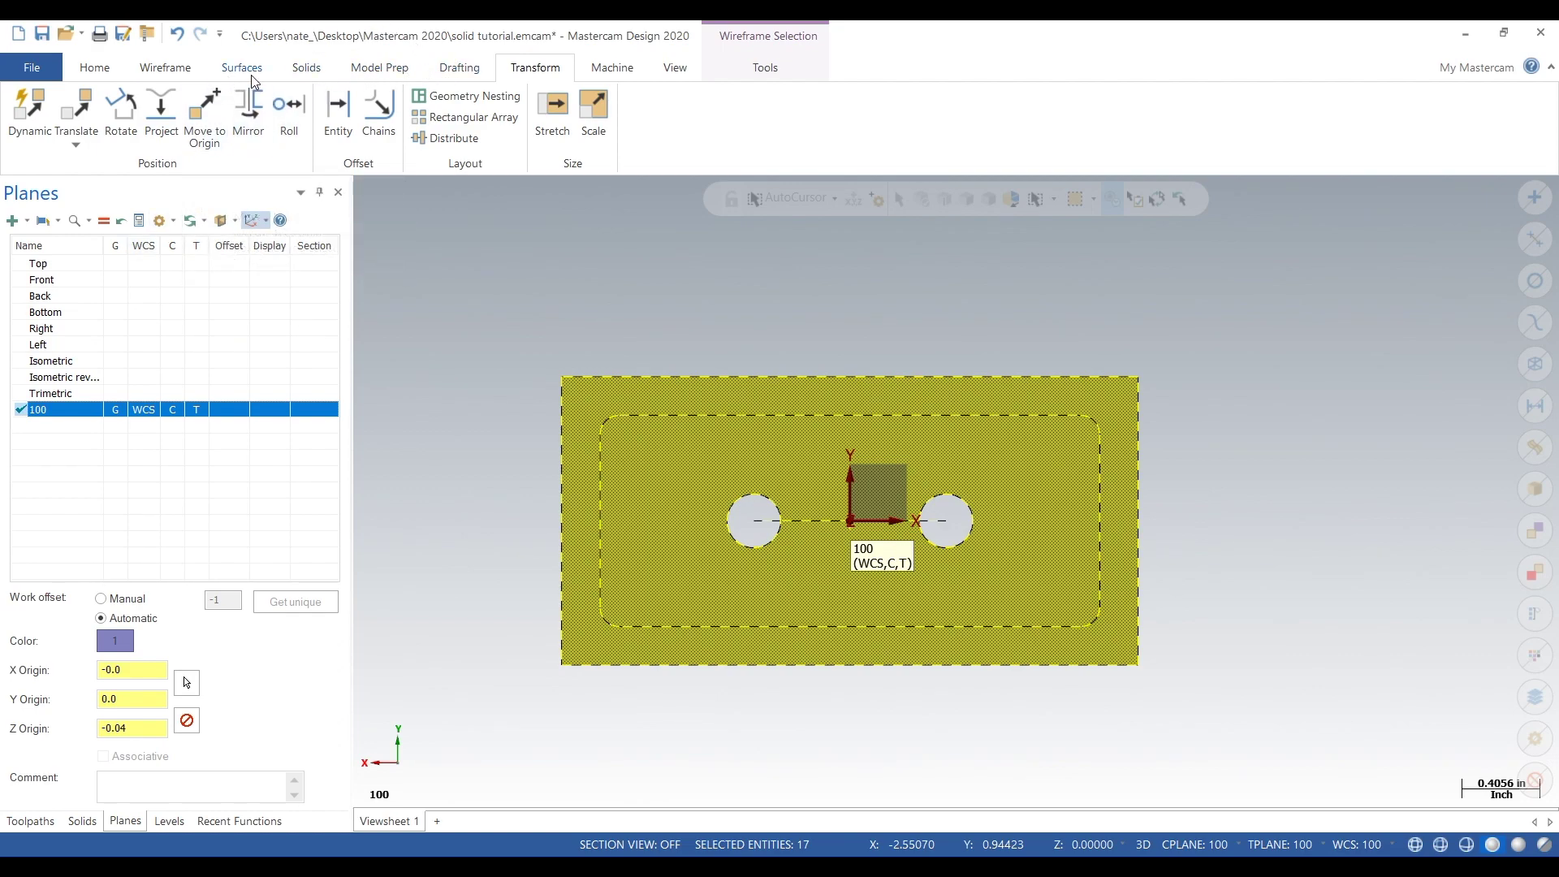
{"action": "left_click", "coordinate": [78, 119]}
{"action": "left_click", "coordinate": [128, 636]}
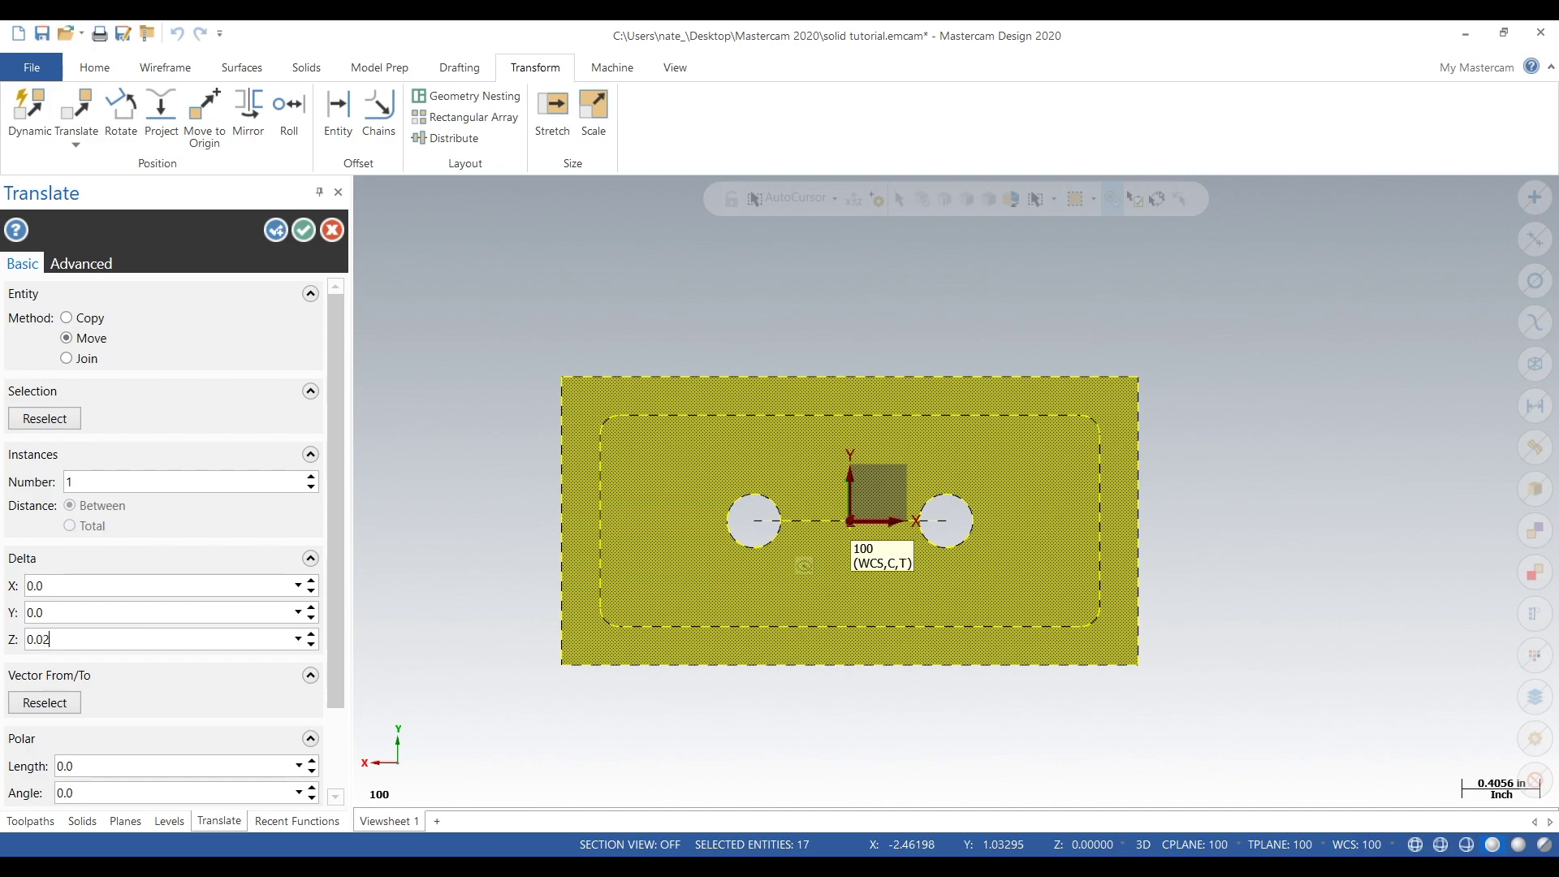
{"action": "type", "text": "0.02"}
{"action": "key", "text": "Tab"}
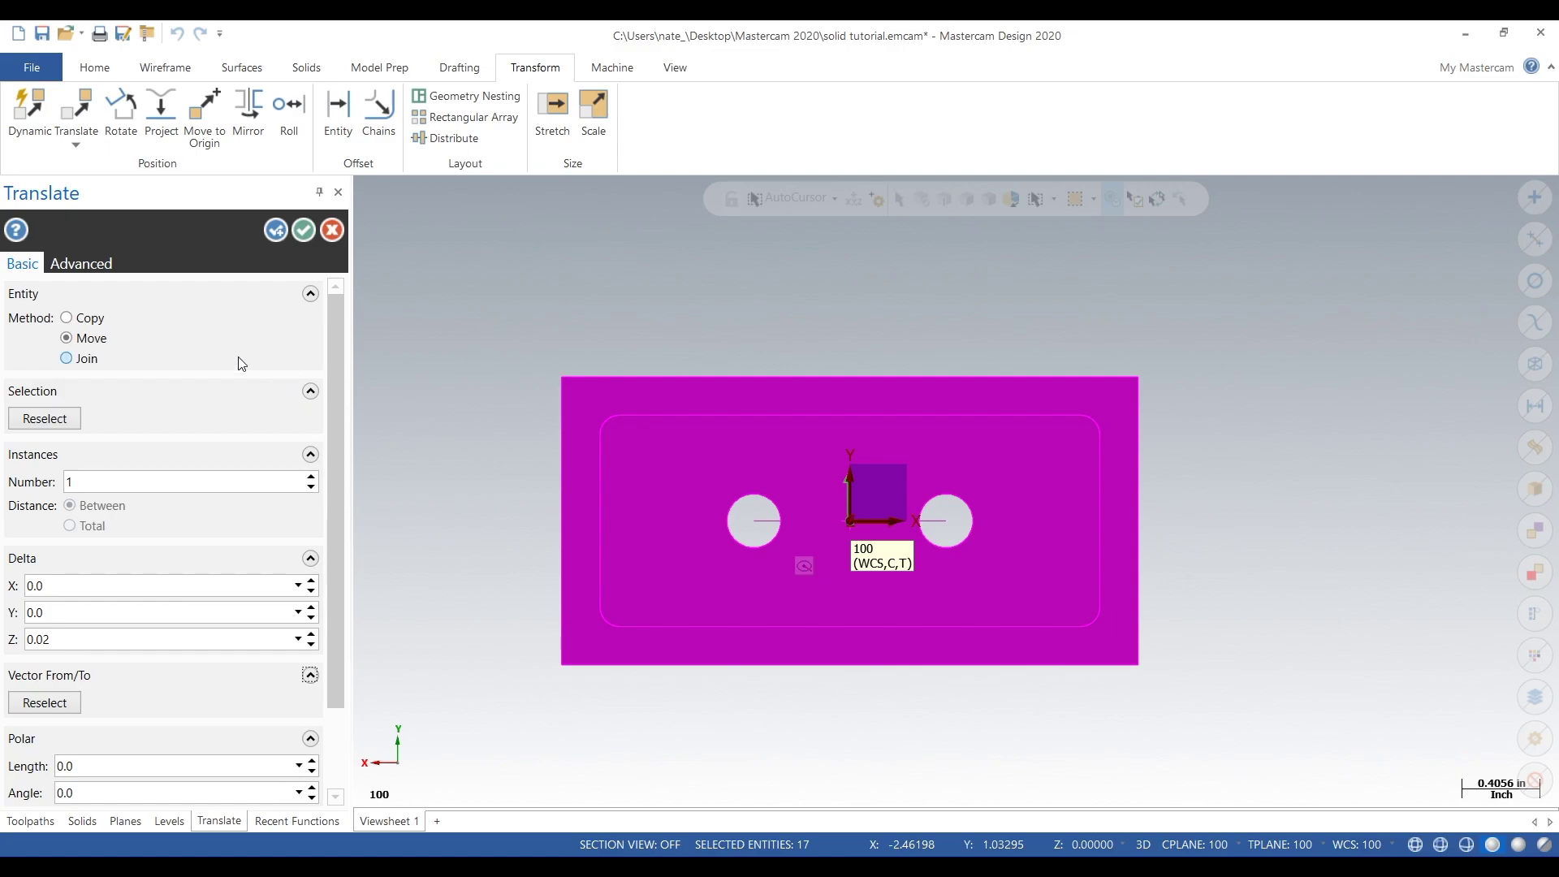
{"action": "left_click", "coordinate": [303, 231]}
{"action": "right_click", "coordinate": [479, 304]}
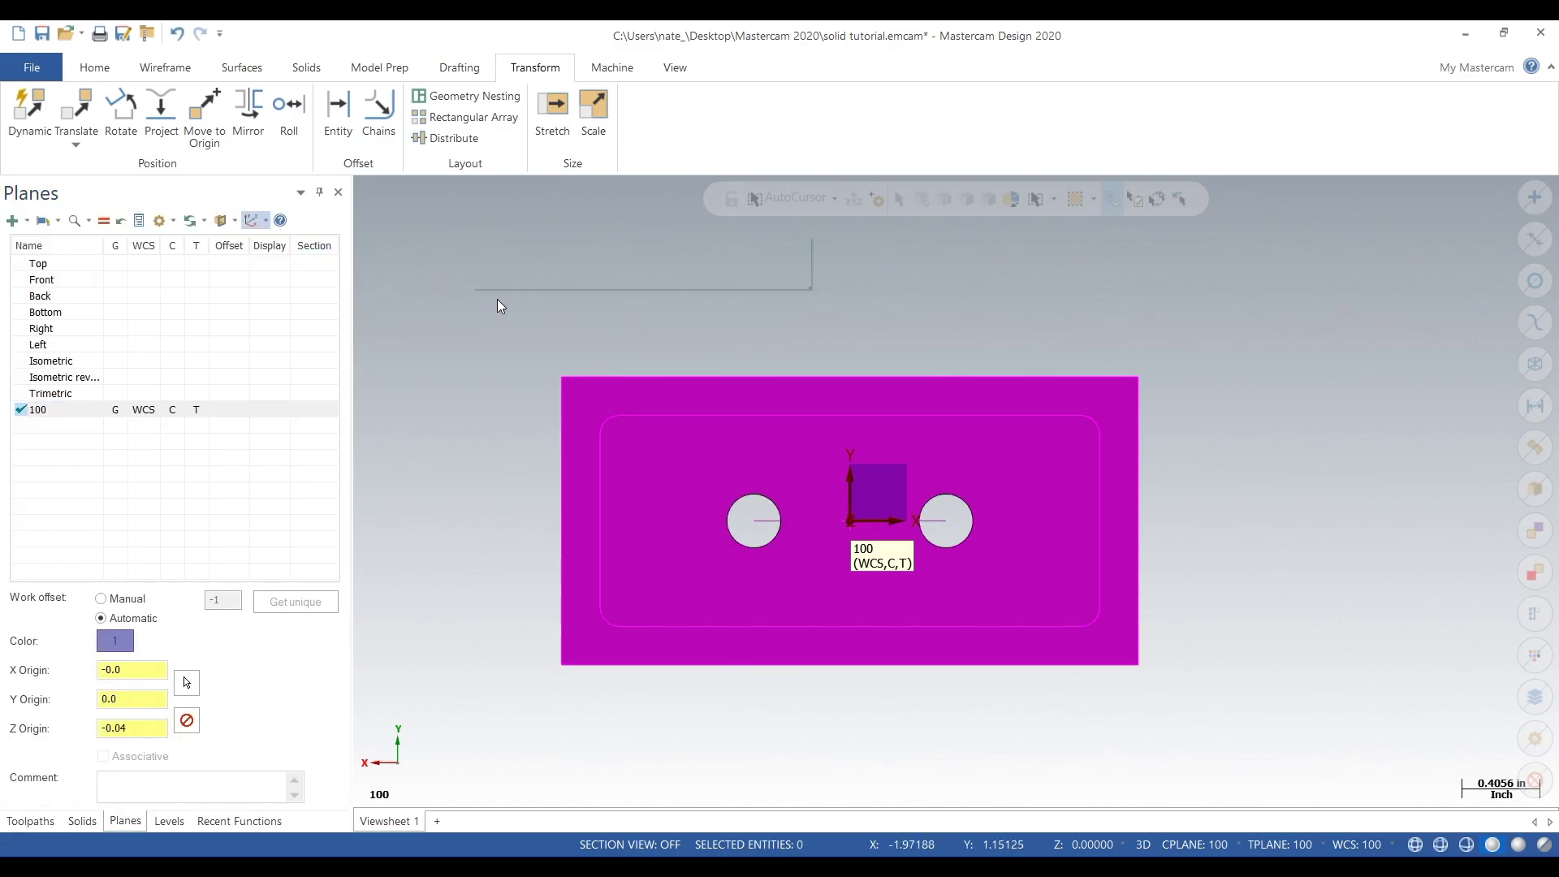
{"action": "left_click", "coordinate": [528, 274]}
Show the fixture with boss level and inspect how the moved cap plate sits above the fixture
{"action": "middle_click_drag", "start_coordinate": [974, 338], "coordinate": [906, 464]}
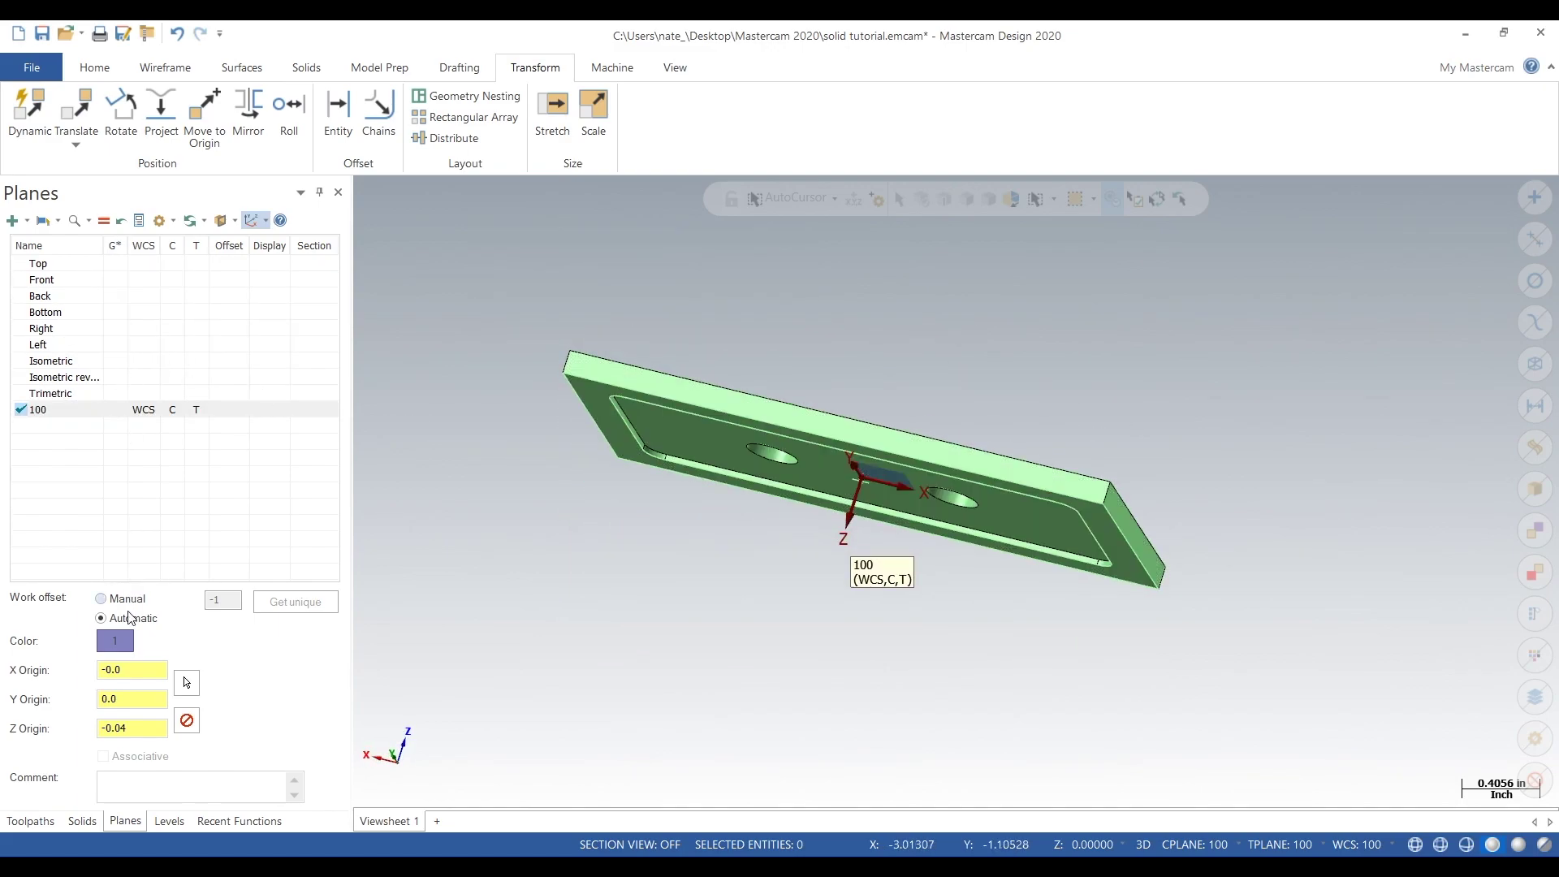
{"action": "left_click", "coordinate": [175, 826]}
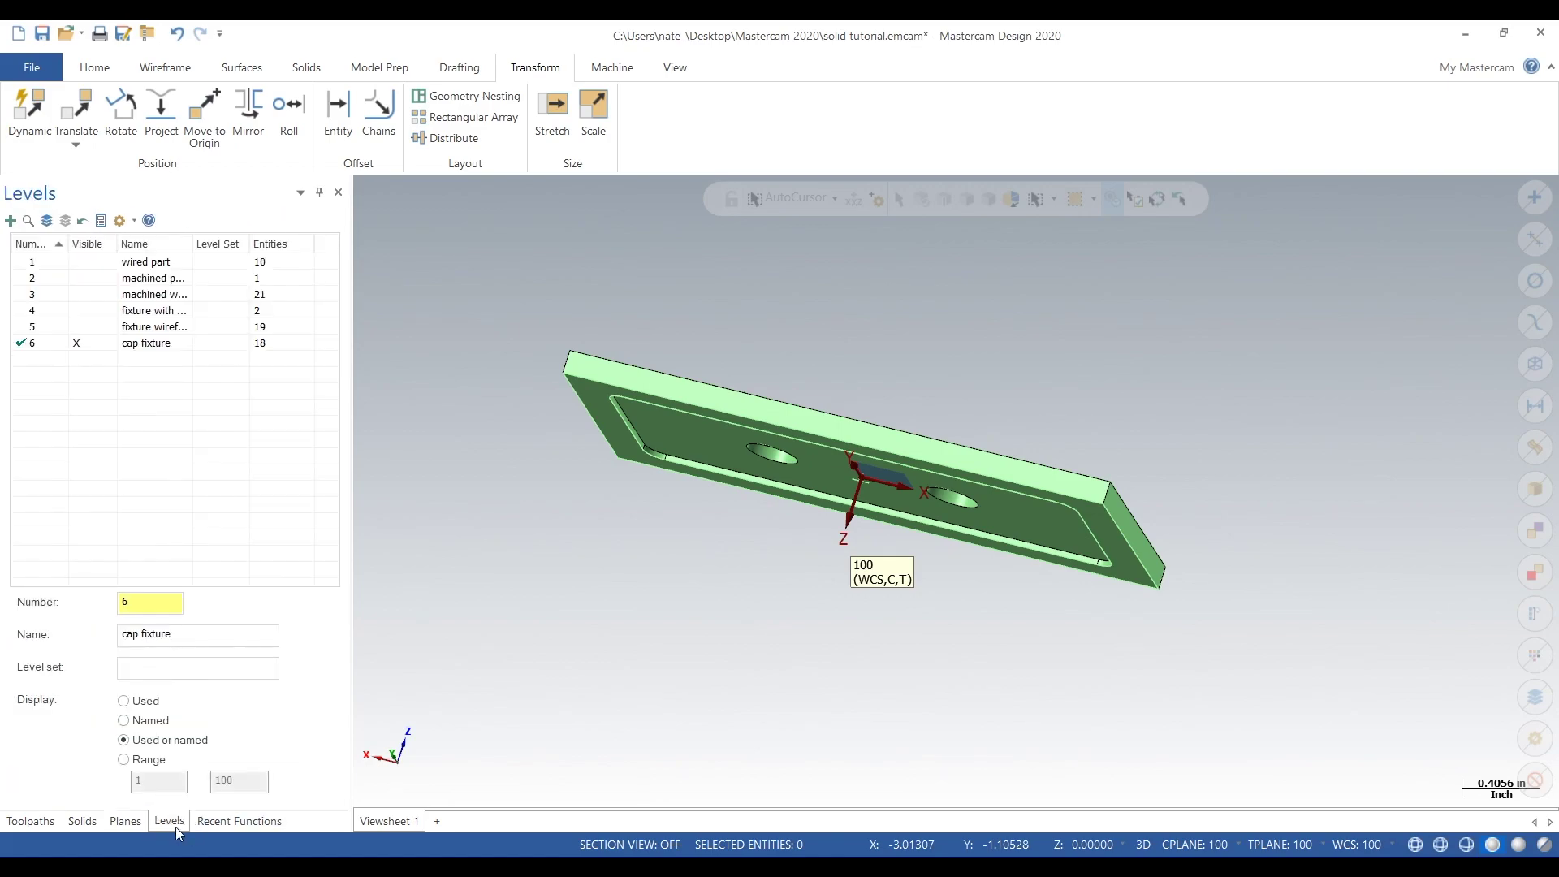
{"action": "left_click", "coordinate": [75, 312]}
{"action": "middle_click_drag", "start_coordinate": [512, 387], "coordinate": [562, 411]}
{"action": "scroll", "coordinate": [1073, 413], "scroll_direction": "up", "scroll_amount": 5}
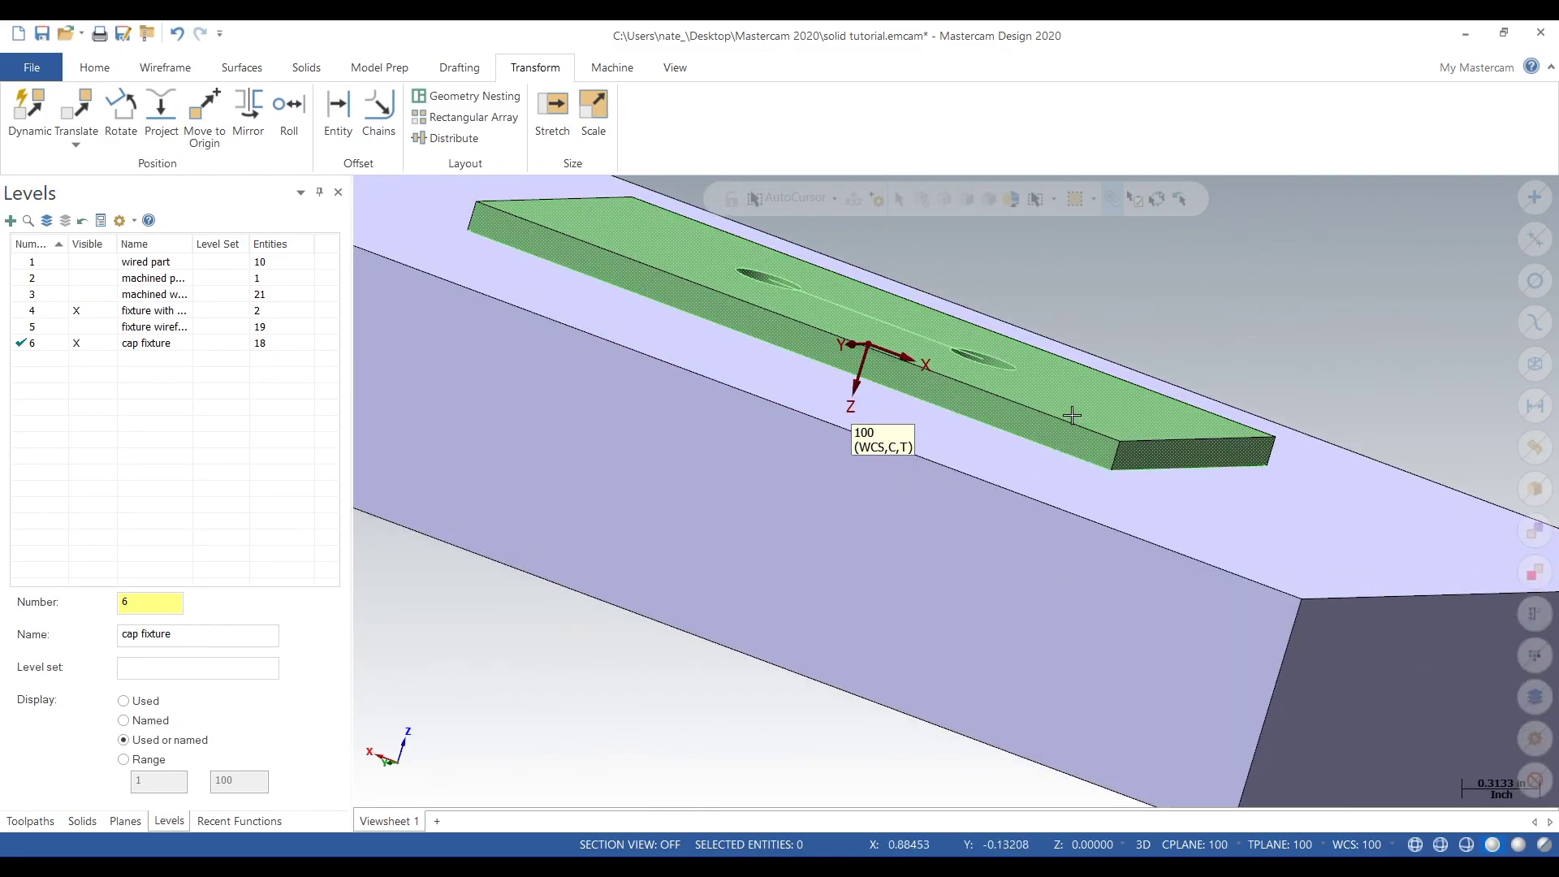
{"action": "middle_click_drag", "start_coordinate": [1066, 457], "coordinate": [842, 411]}
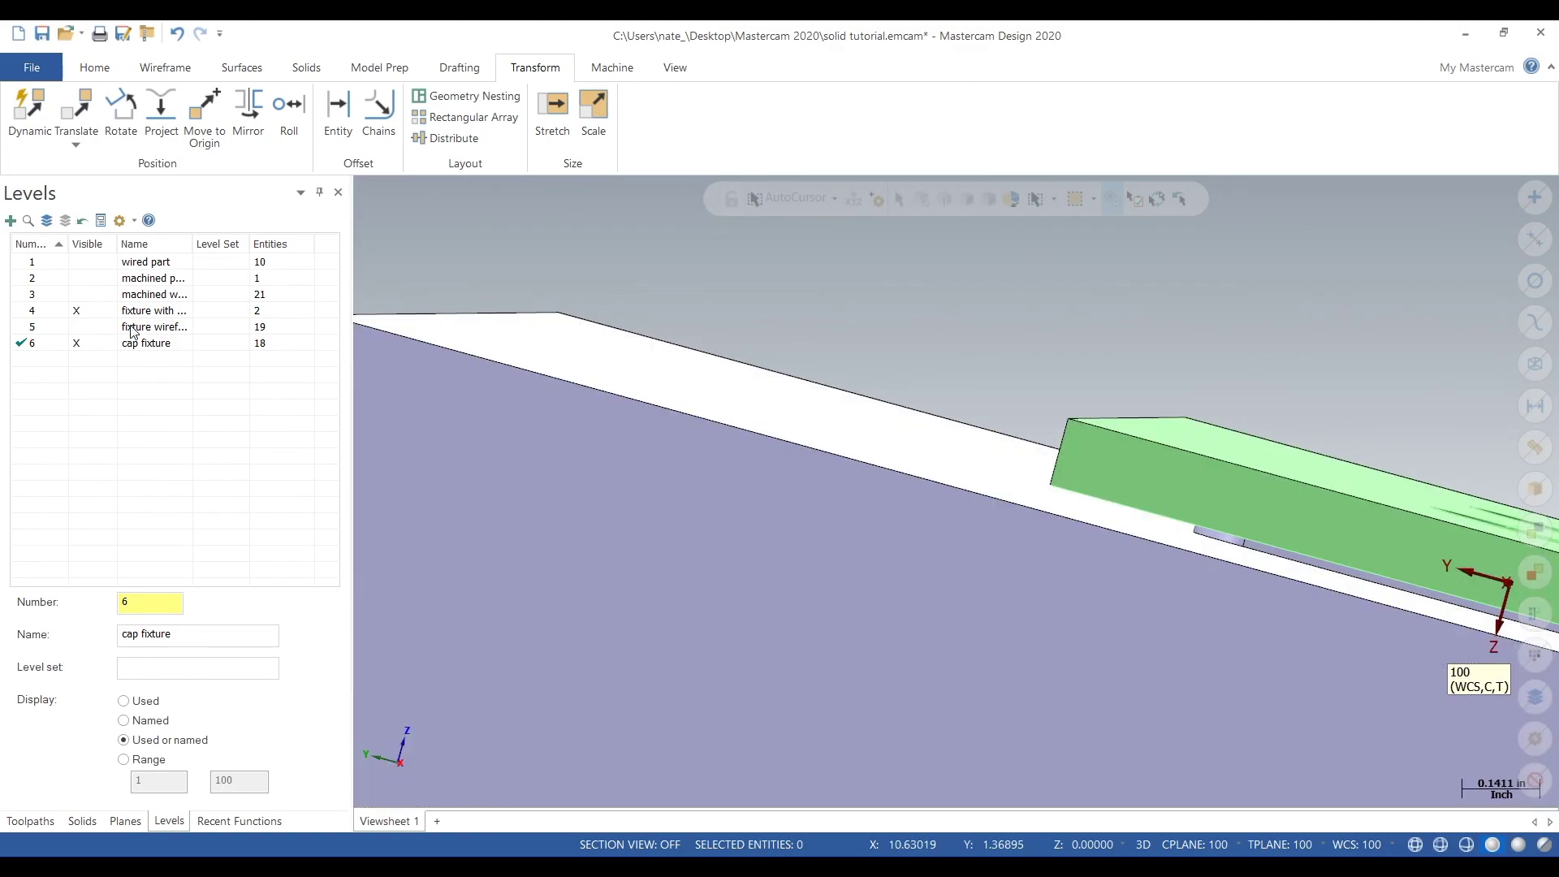
Show the wired part level as well and check the stacked cap, part and fixture from above
{"action": "left_click", "coordinate": [104, 266]}
{"action": "middle_click_drag", "start_coordinate": [748, 368], "coordinate": [842, 420]}
{"action": "scroll", "coordinate": [849, 427], "scroll_direction": "down", "scroll_amount": 5}
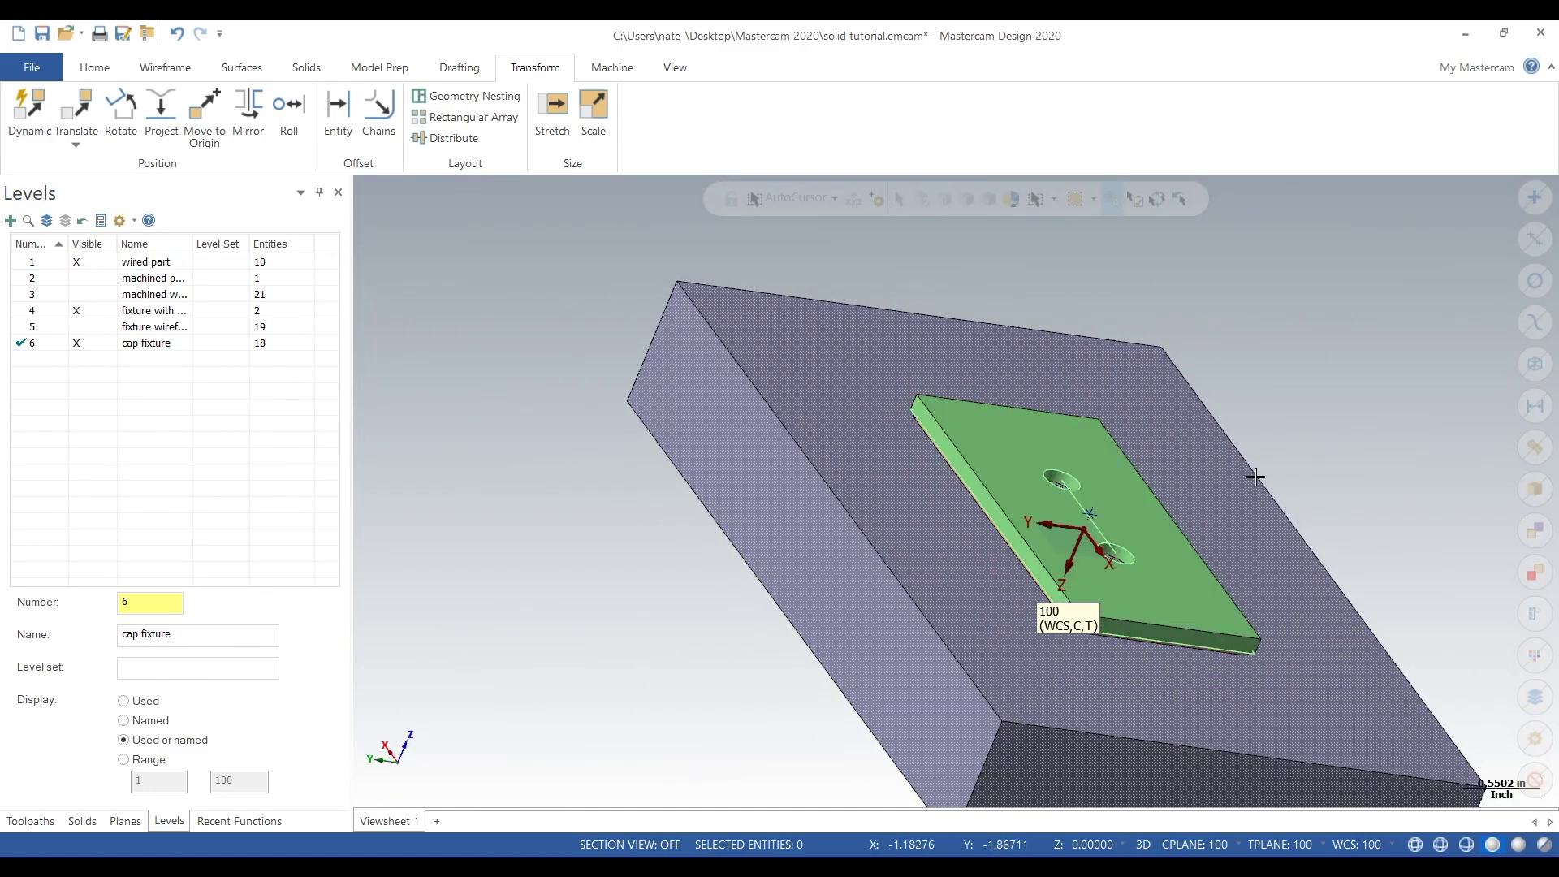
{"action": "mouse_move", "coordinate": [956, 491]}
{"action": "middle_mouse_down"}
{"action": "mouse_move", "coordinate": [1146, 565]}
{"action": "mouse_move", "coordinate": [1211, 503]}
{"action": "mouse_move", "coordinate": [1357, 626]}
{"action": "mouse_move", "coordinate": [1294, 606]}
{"action": "mouse_move", "coordinate": [1034, 607]}
{"action": "mouse_move", "coordinate": [1089, 574]}
{"action": "mouse_move", "coordinate": [1085, 552]}
{"action": "middle_mouse_up"}
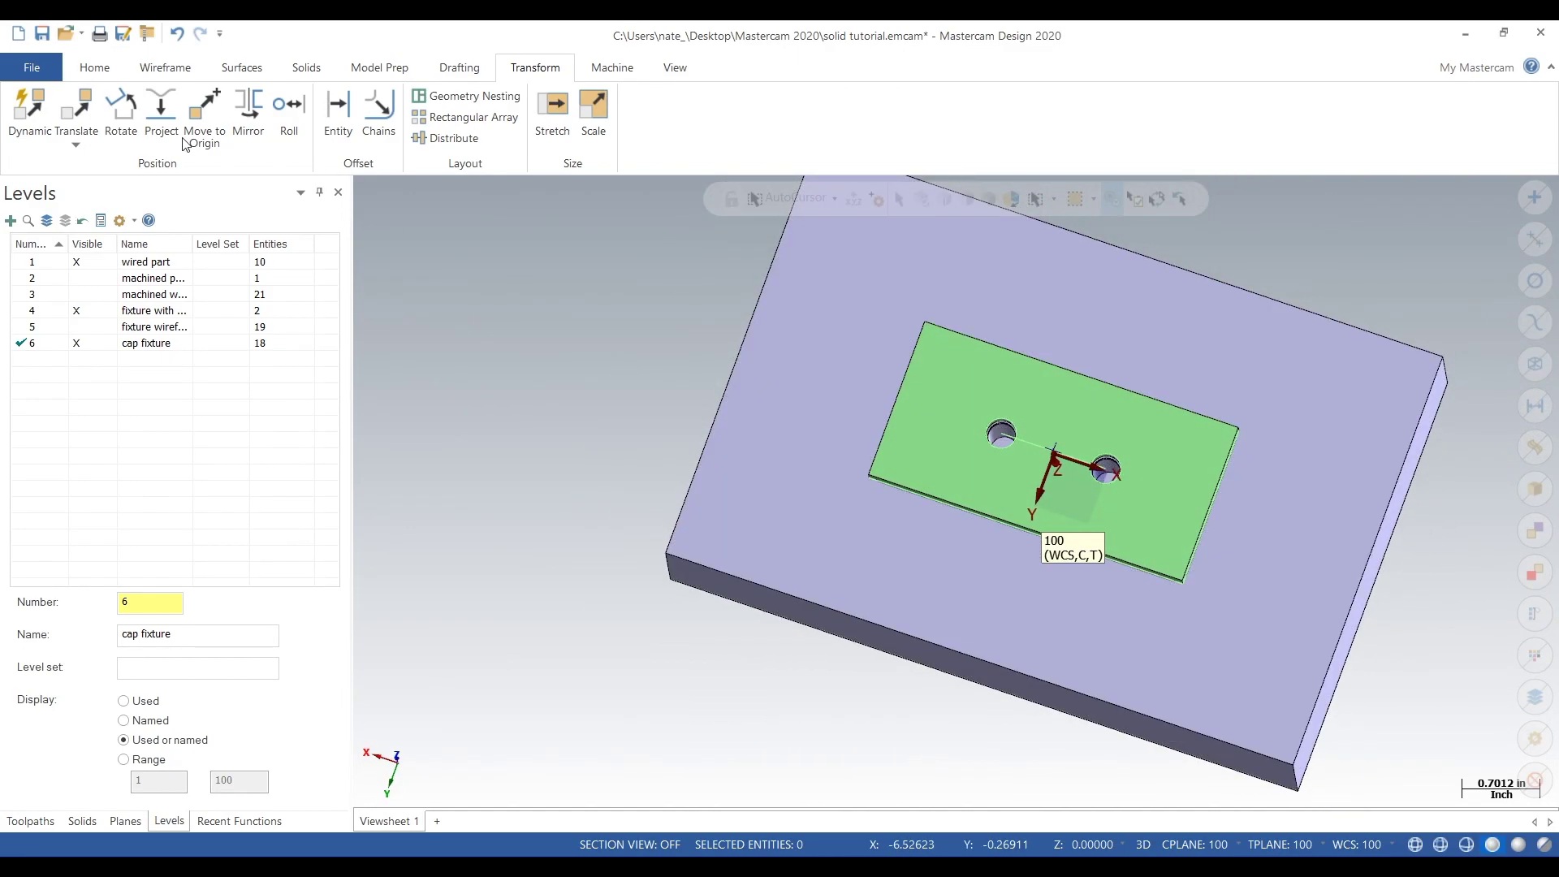
Make the fixture with boss level the main level and hide the cap fixture level
{"action": "left_click", "coordinate": [100, 346]}
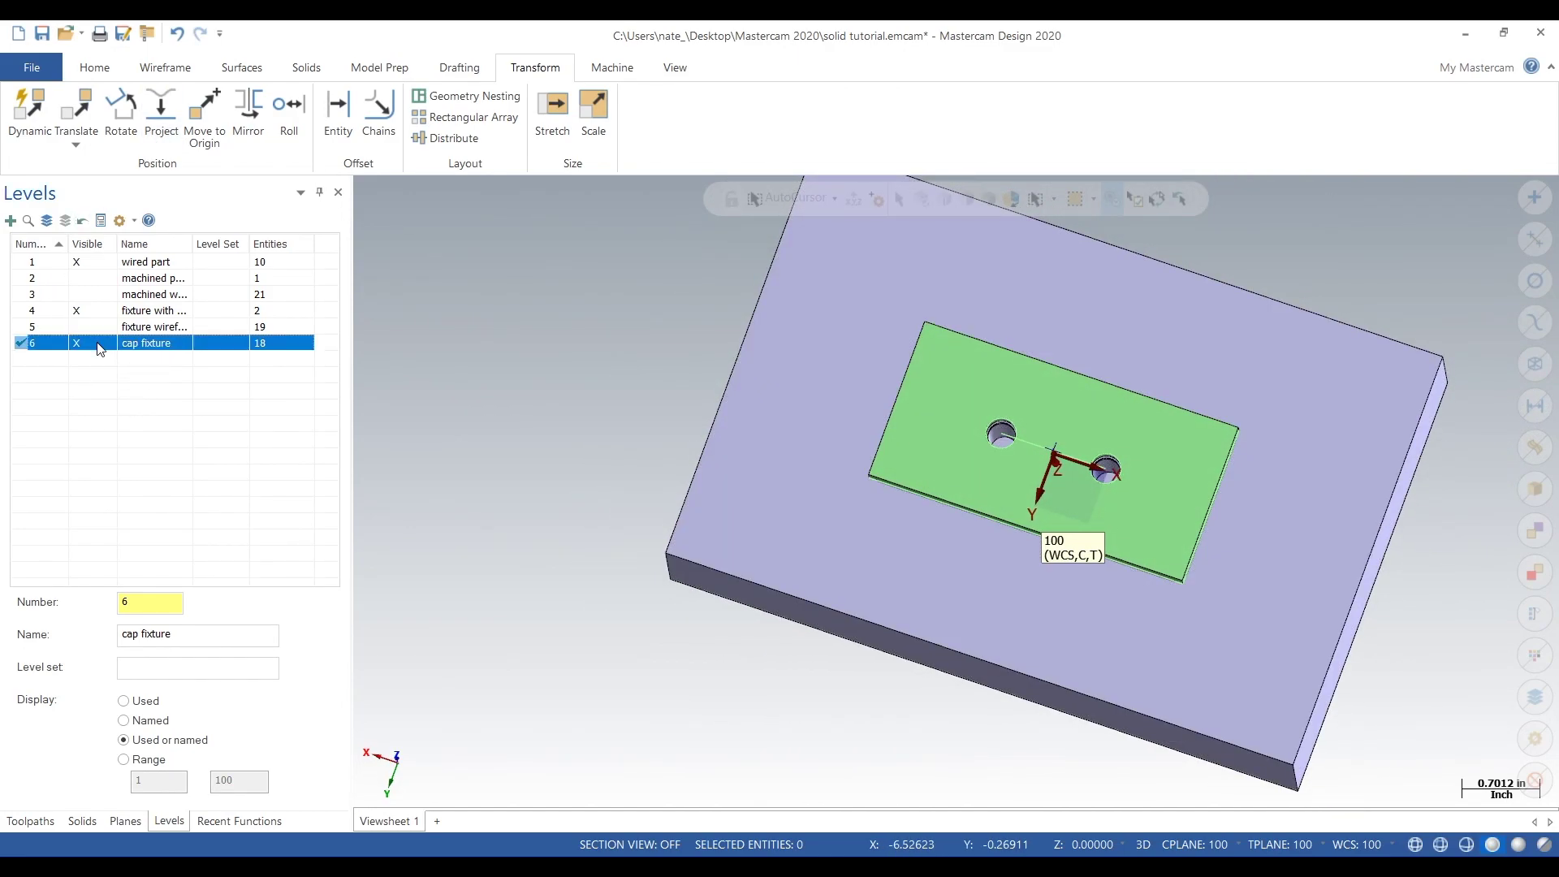
{"action": "left_click", "coordinate": [56, 317]}
{"action": "left_click", "coordinate": [91, 344]}
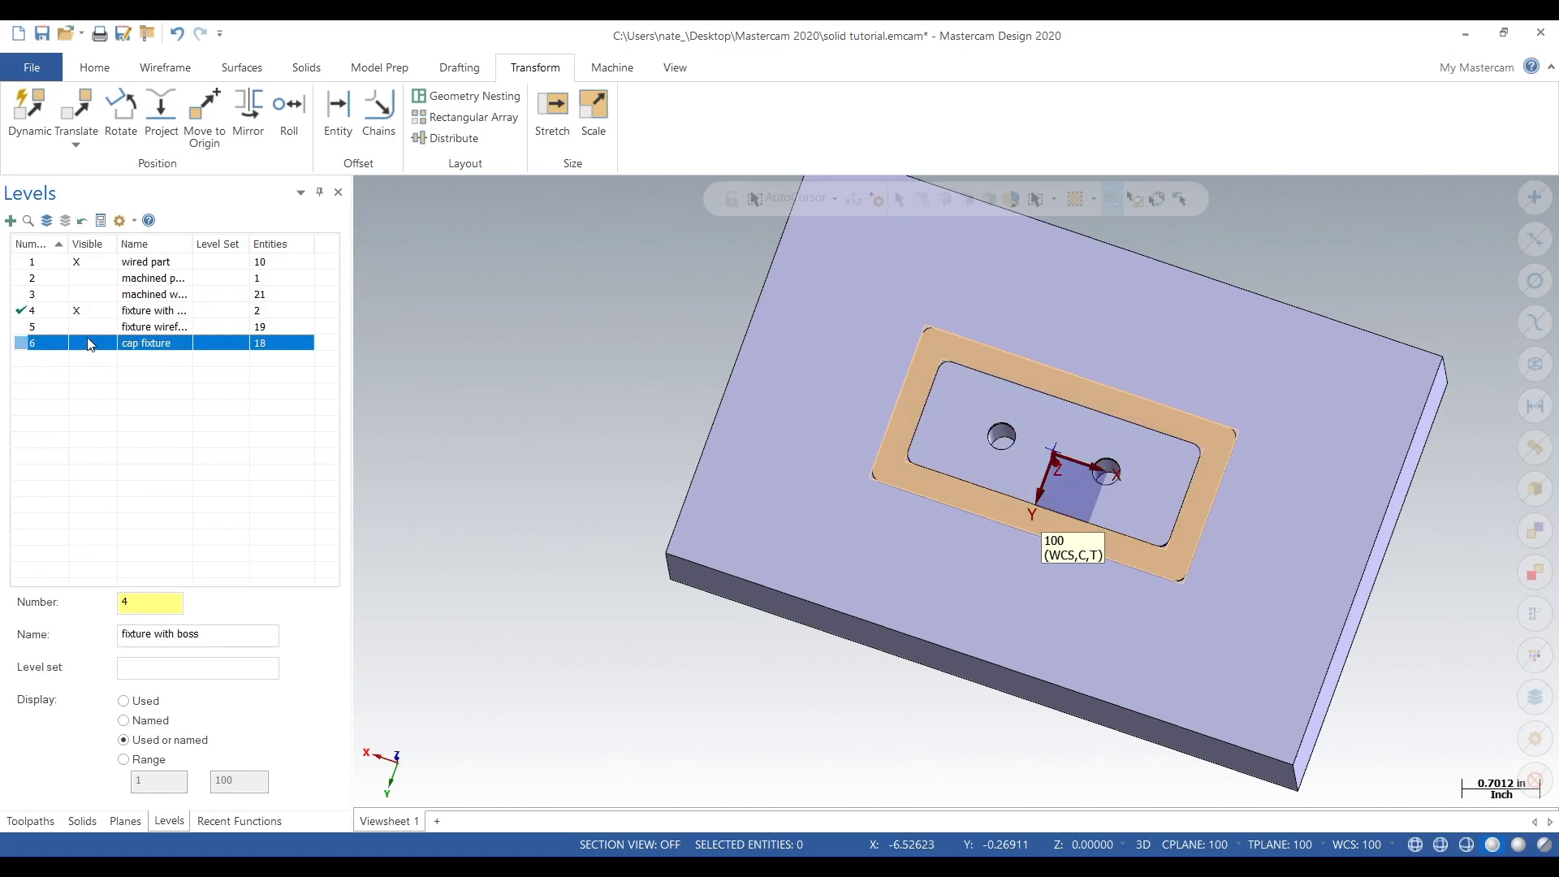
{"action": "left_click", "coordinate": [92, 344]}
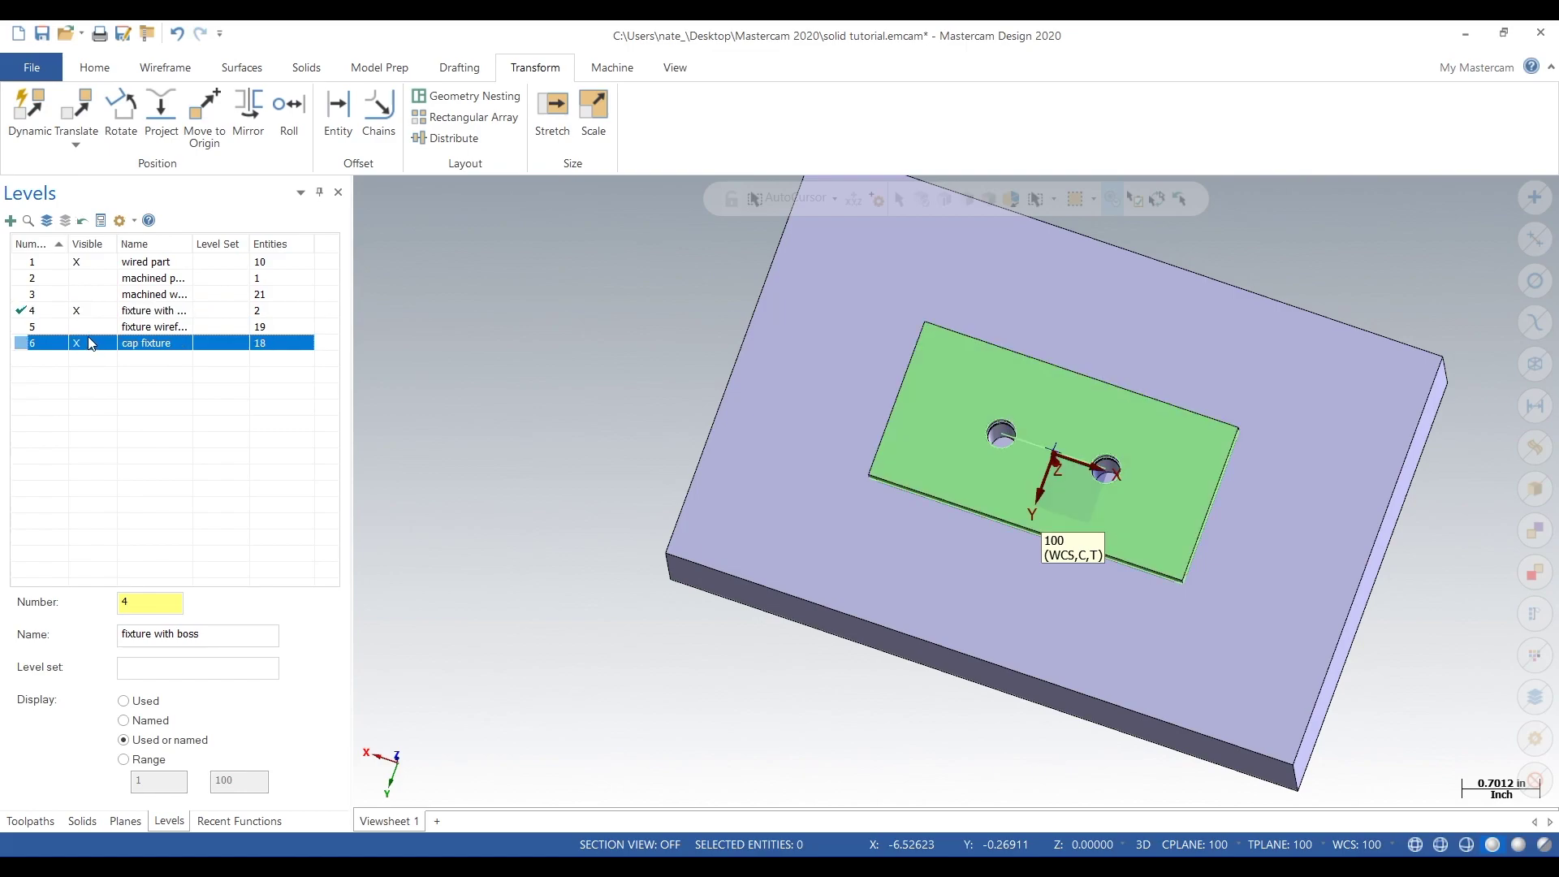
{"action": "left_click", "coordinate": [92, 345]}
Show the machined part level in place of the wired part level and view it seated on the fixture
{"action": "left_click", "coordinate": [94, 280]}
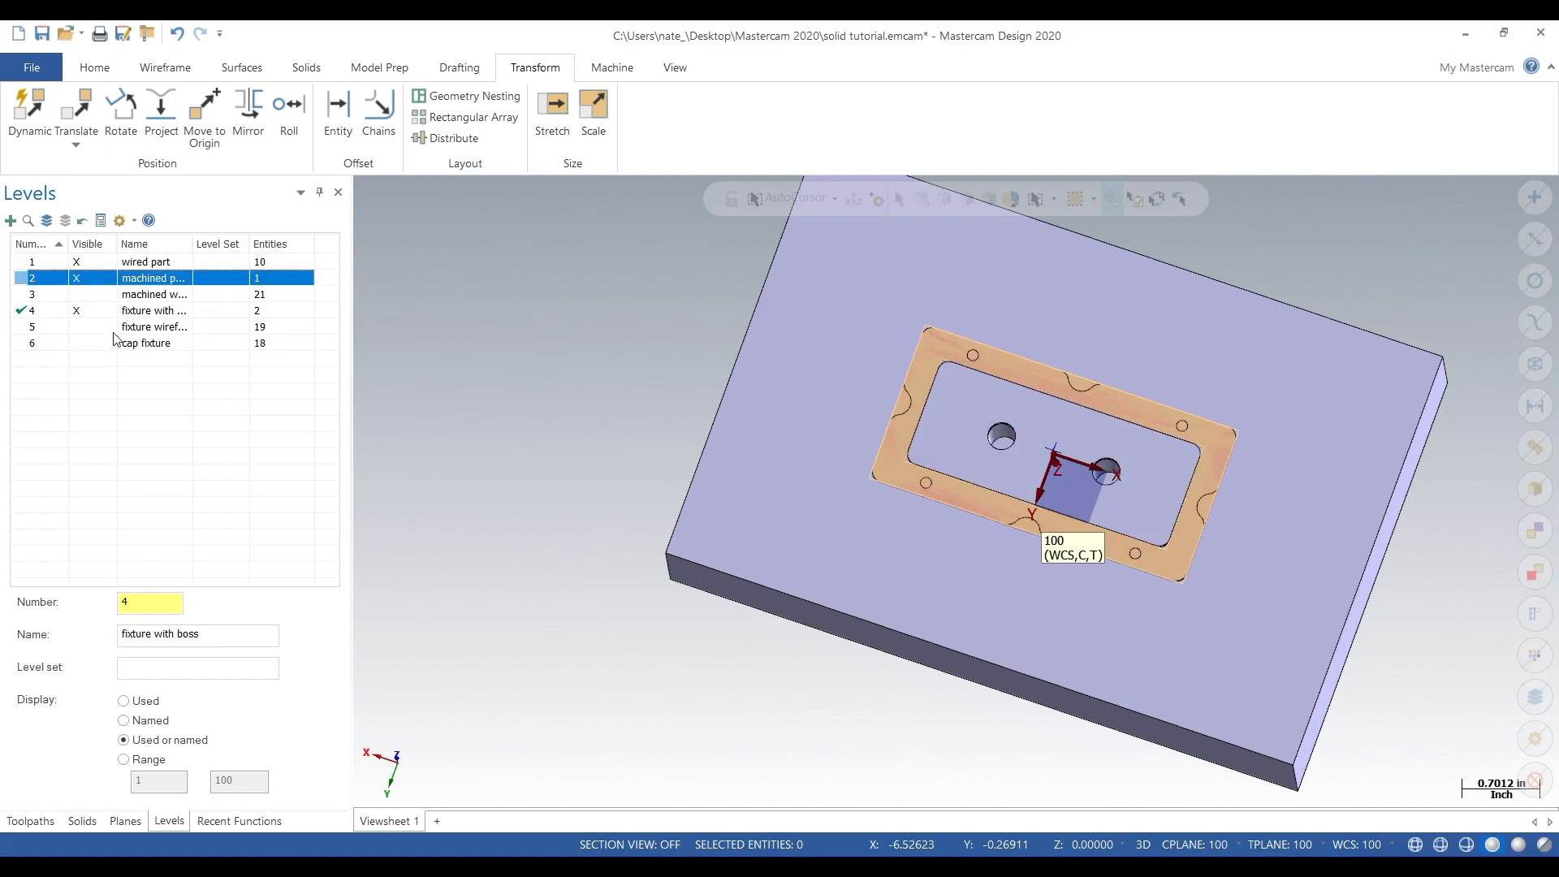
{"action": "left_click", "coordinate": [88, 263]}
{"action": "mouse_move", "coordinate": [828, 459]}
{"action": "middle_mouse_down"}
{"action": "mouse_move", "coordinate": [807, 436]}
{"action": "mouse_move", "coordinate": [890, 457]}
{"action": "middle_mouse_up"}
{"action": "scroll", "coordinate": [1226, 386], "scroll_direction": "up", "scroll_amount": 4}
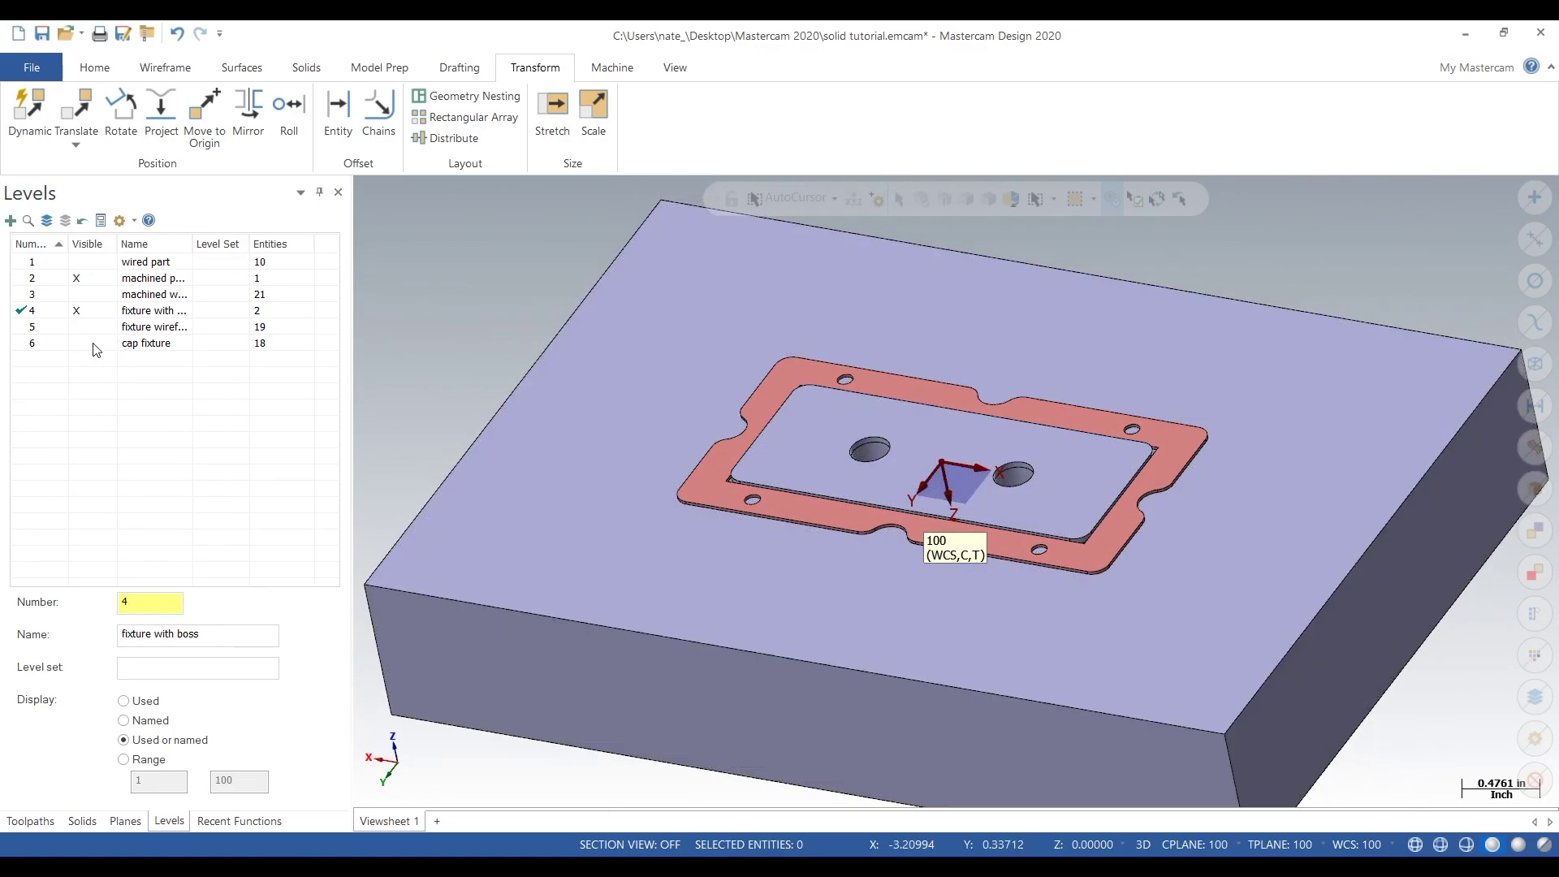
Show the cap fixture level over the machined part and inspect the contact along the plate's edges
{"action": "left_click", "coordinate": [94, 344]}
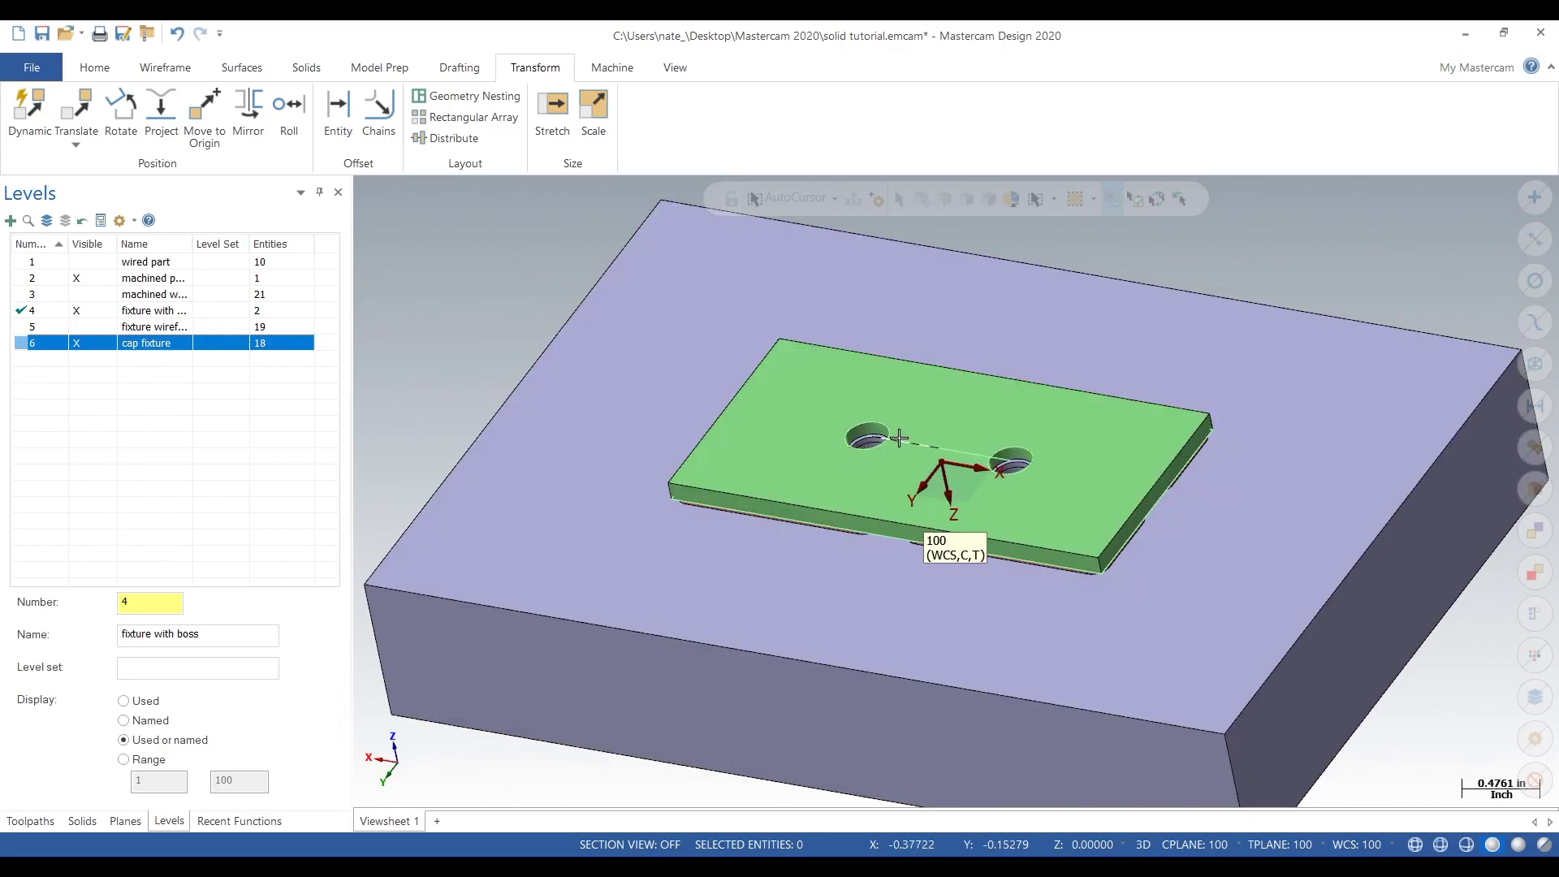
{"action": "left_click", "coordinate": [94, 345]}
{"action": "left_click", "coordinate": [94, 344]}
{"action": "middle_click_drag", "start_coordinate": [861, 633], "coordinate": [1089, 566]}
{"action": "scroll", "coordinate": [1089, 565], "scroll_direction": "up", "scroll_amount": 5}
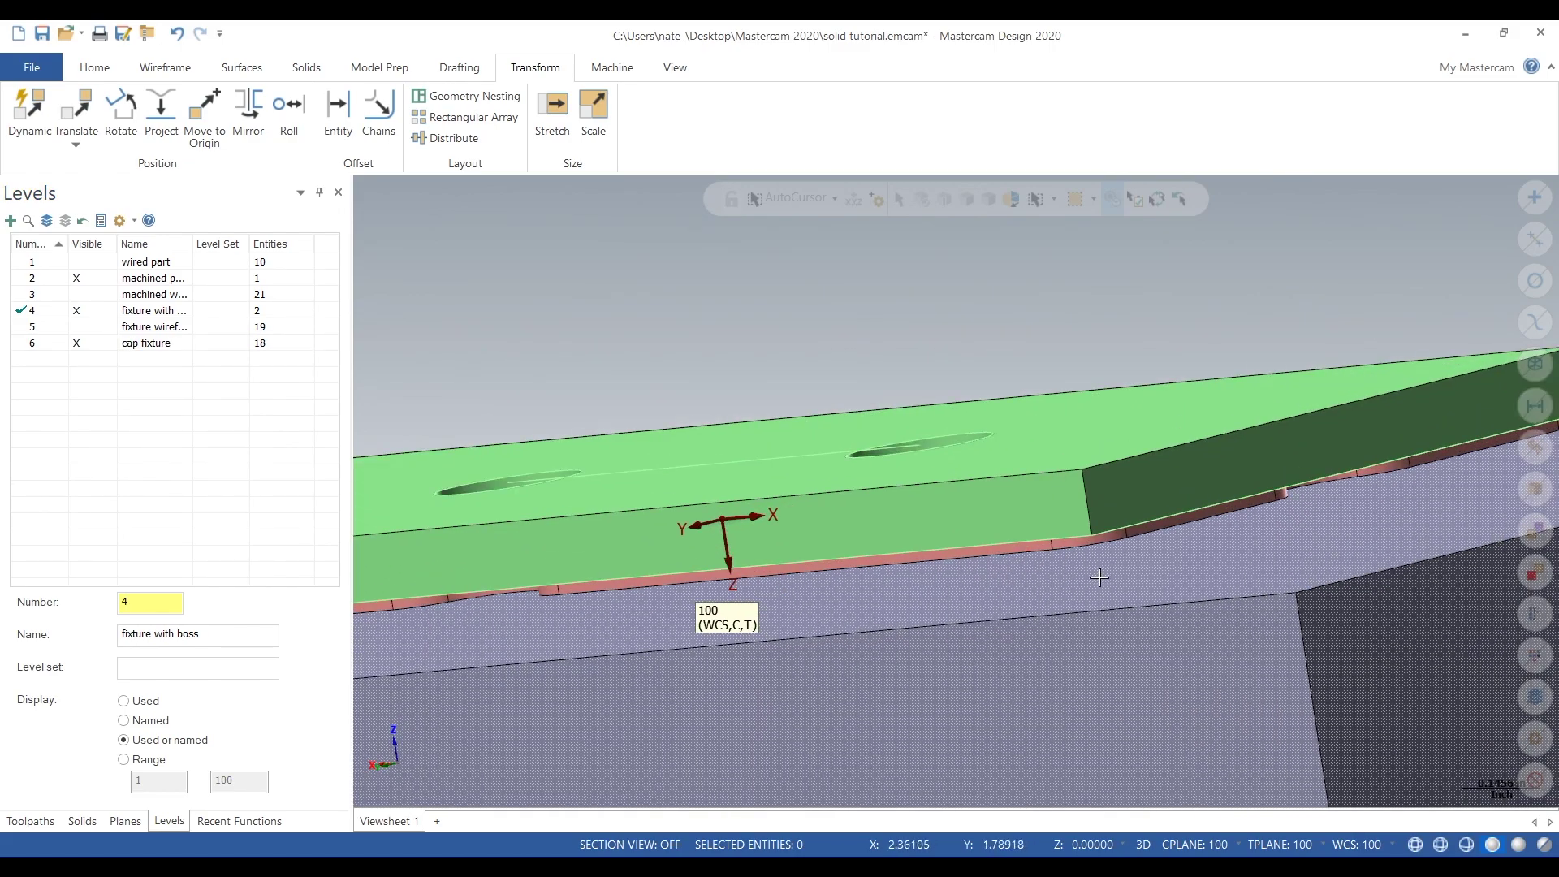
{"action": "middle_click_drag", "start_coordinate": [1076, 569], "coordinate": [1035, 569]}
Check the contact between the cap, machined part and fixture in the Front (WCS) and Right (WCS) views
{"action": "right_click", "coordinate": [1038, 573]}
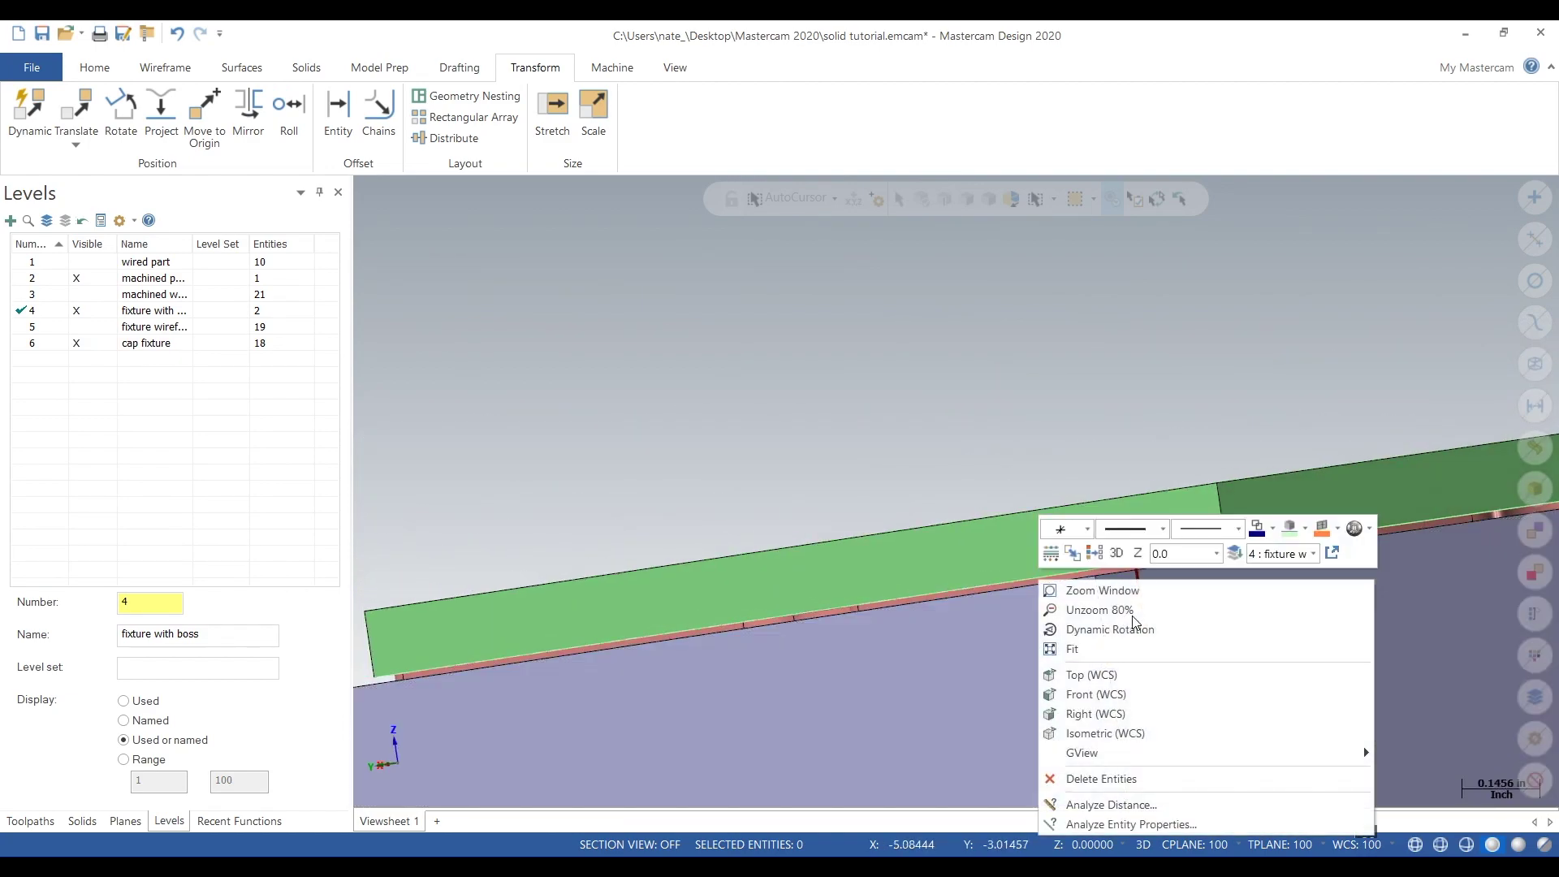
{"action": "left_click", "coordinate": [1090, 693]}
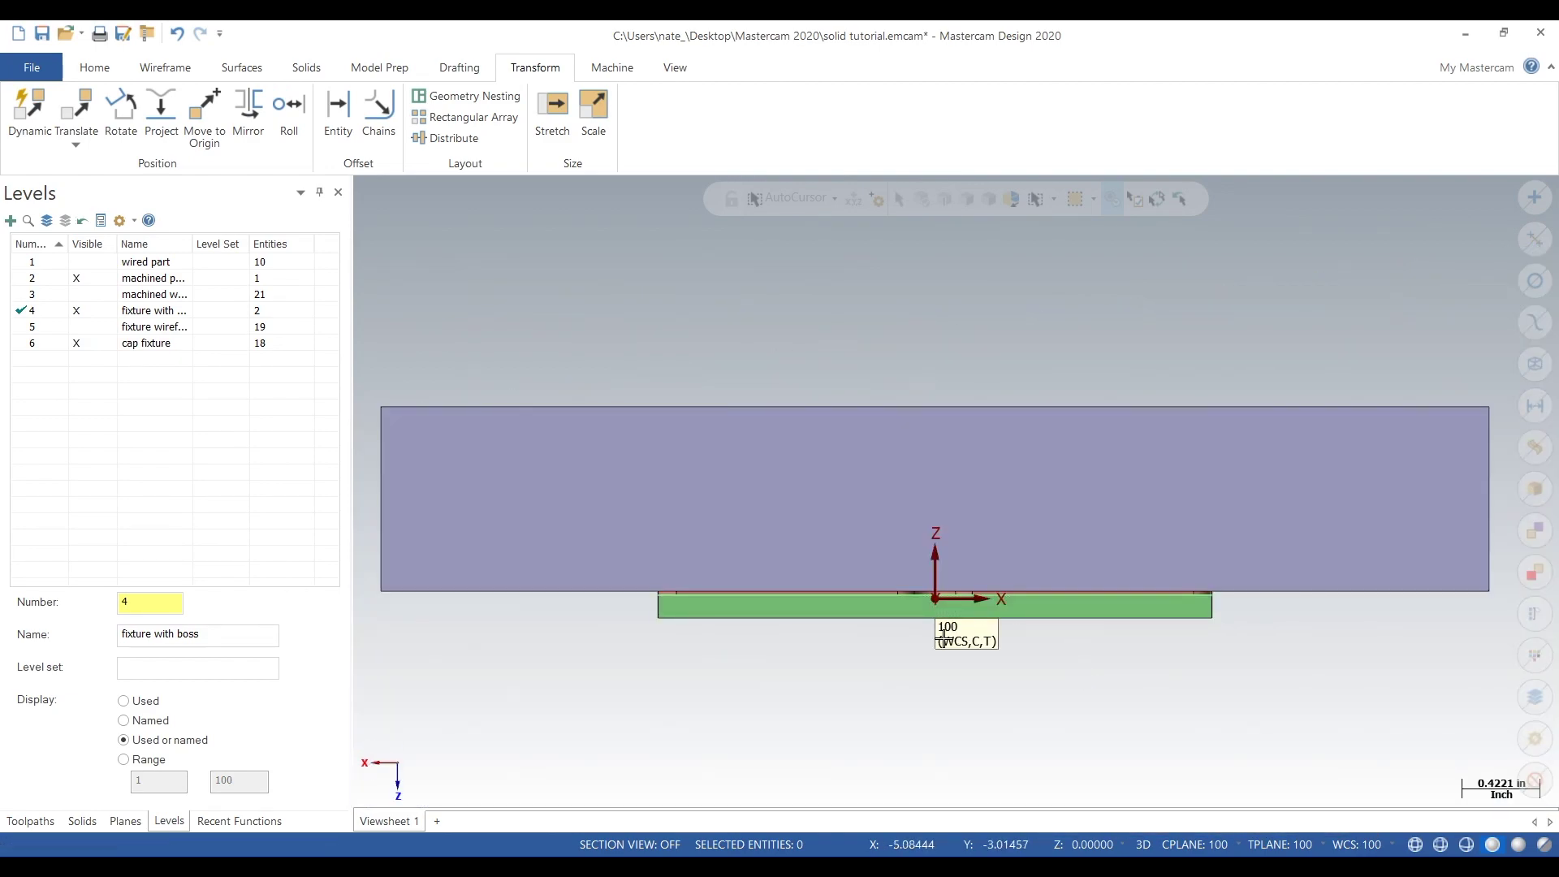
{"action": "scroll", "coordinate": [942, 637], "scroll_direction": "up", "scroll_amount": 8}
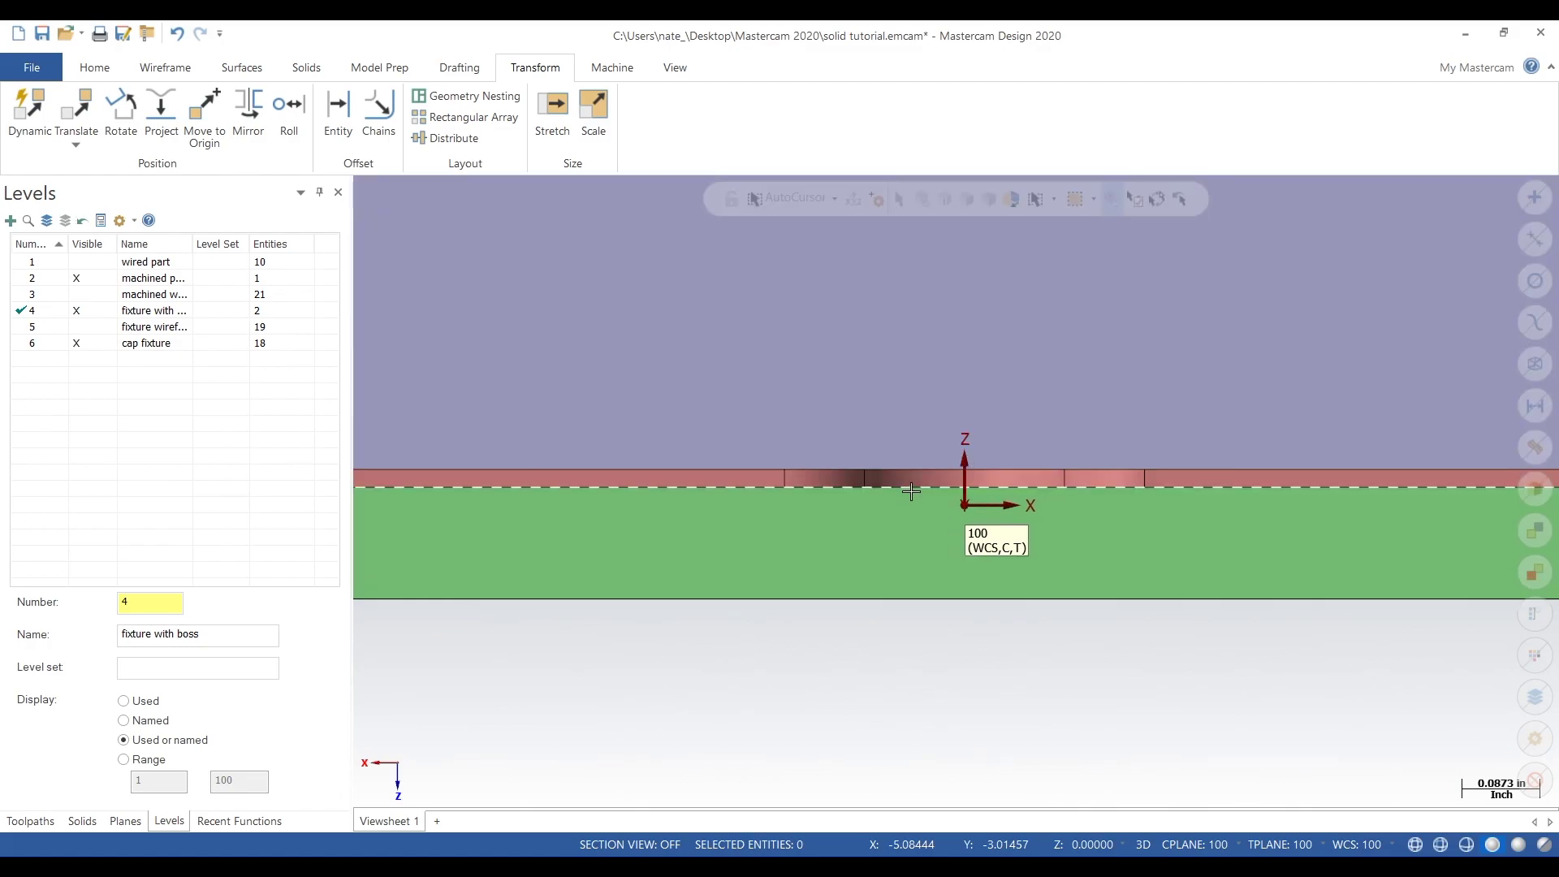
{"action": "scroll", "coordinate": [910, 491], "scroll_direction": "down", "scroll_amount": 2}
{"action": "right_click", "coordinate": [910, 490]}
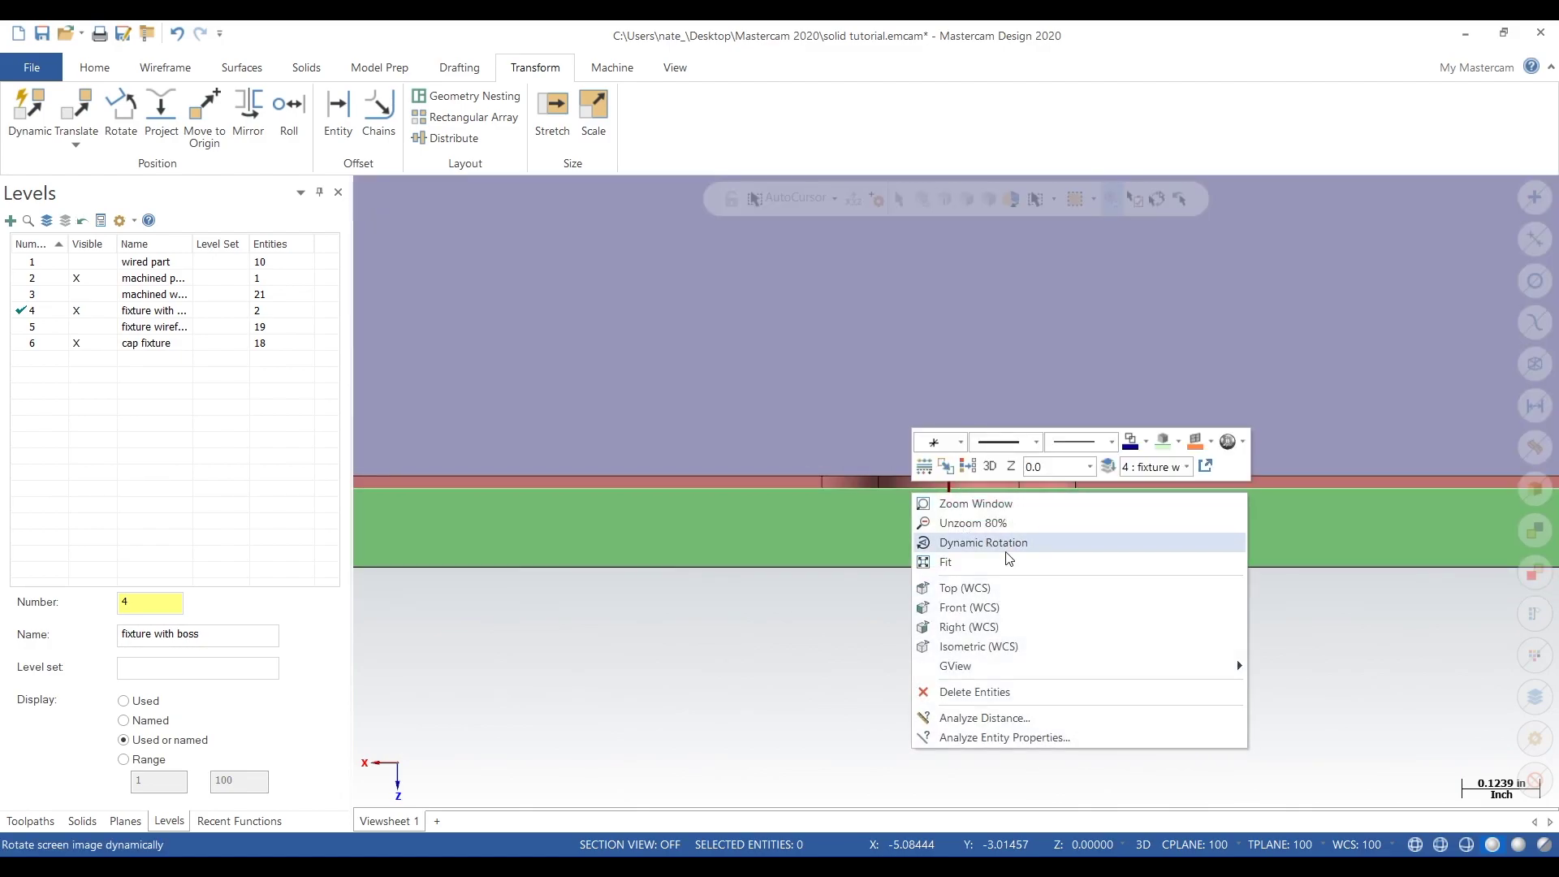
{"action": "left_click", "coordinate": [1003, 627]}
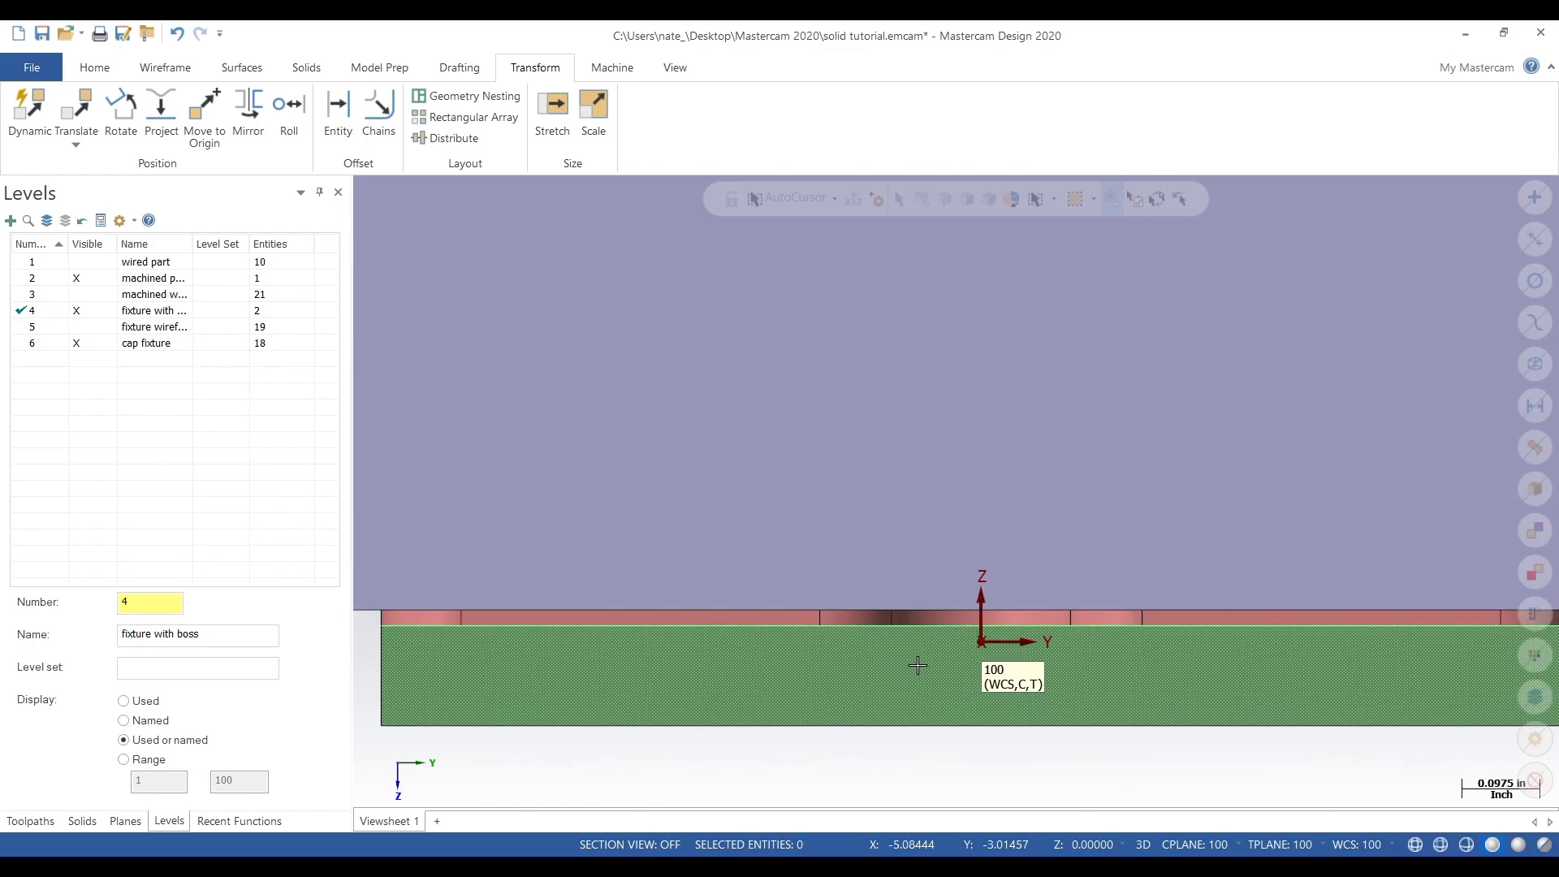
{"action": "middle_click_drag", "start_coordinate": [939, 686], "coordinate": [880, 463]}
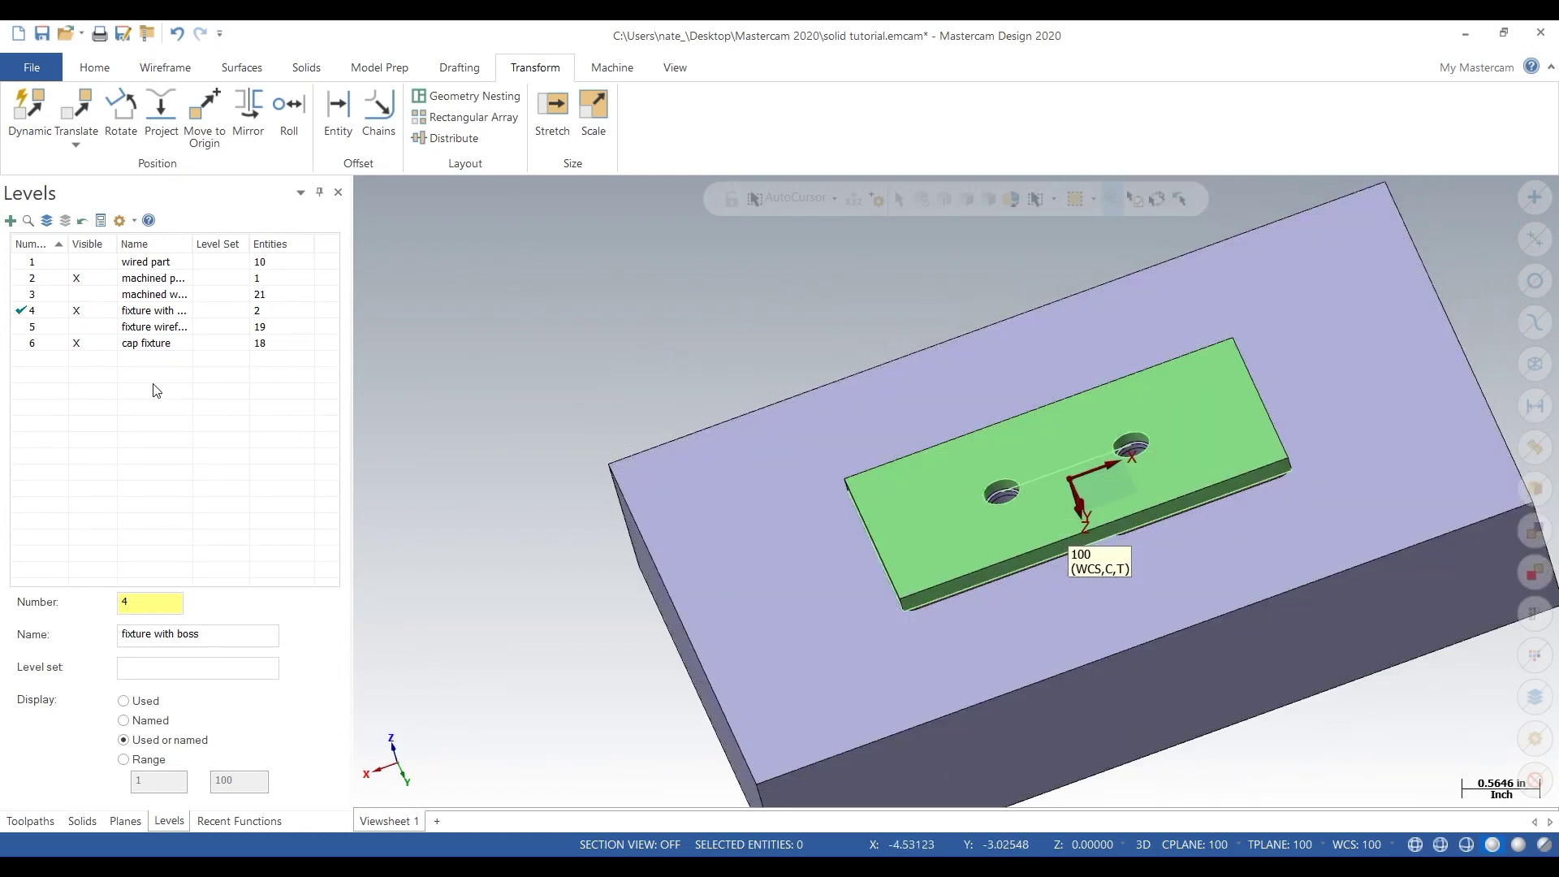
Hide the cap fixture and machined part levels so only the fixture with boss is displayed
{"action": "left_click", "coordinate": [89, 313]}
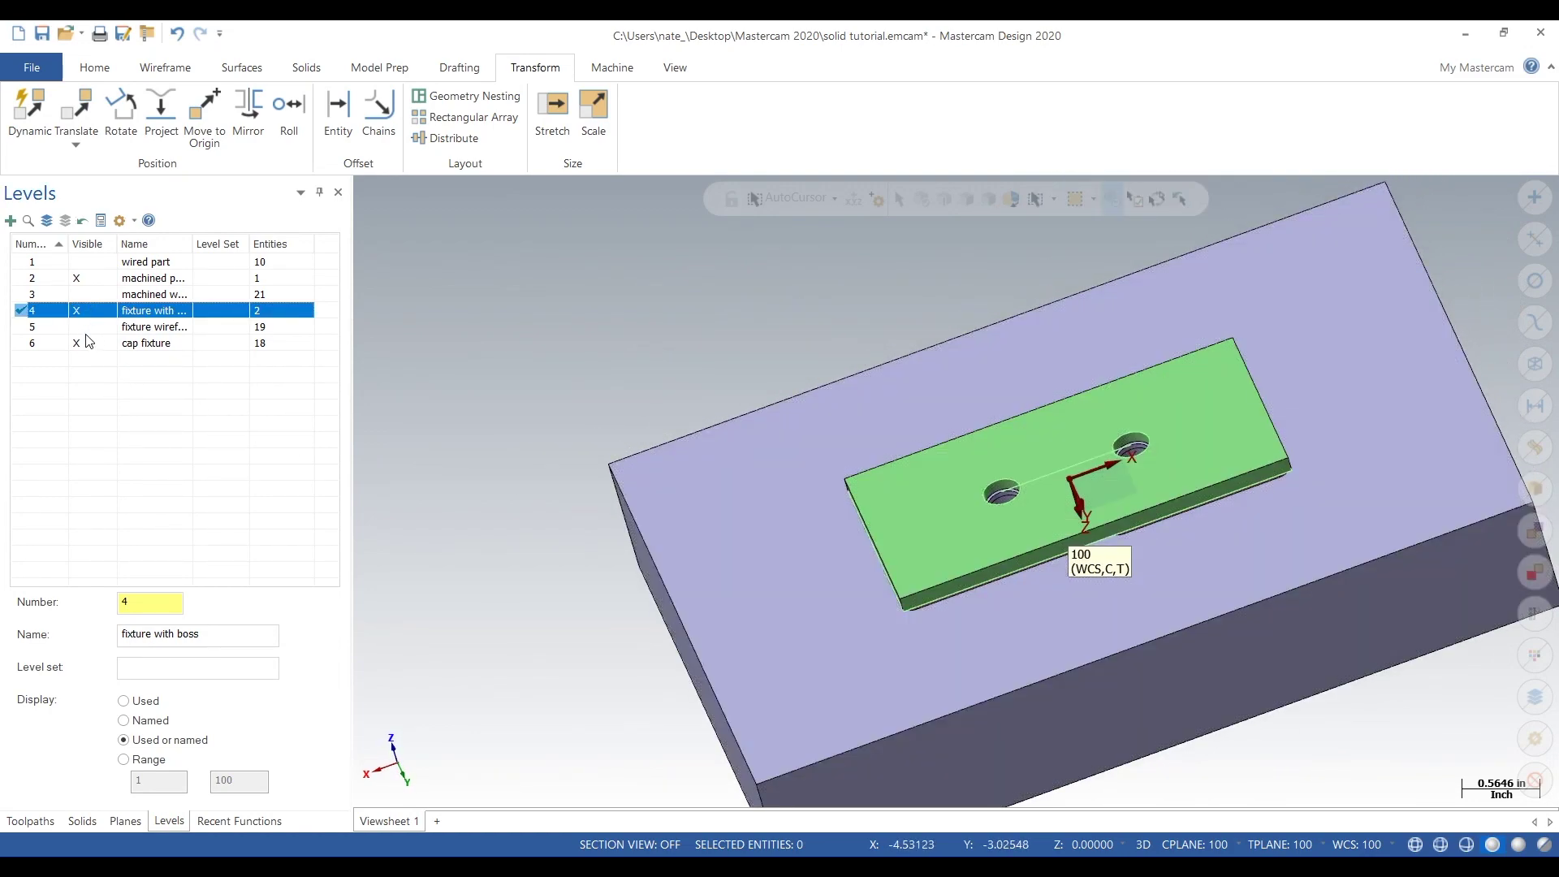
{"action": "left_click", "coordinate": [88, 341]}
{"action": "left_click", "coordinate": [93, 277]}
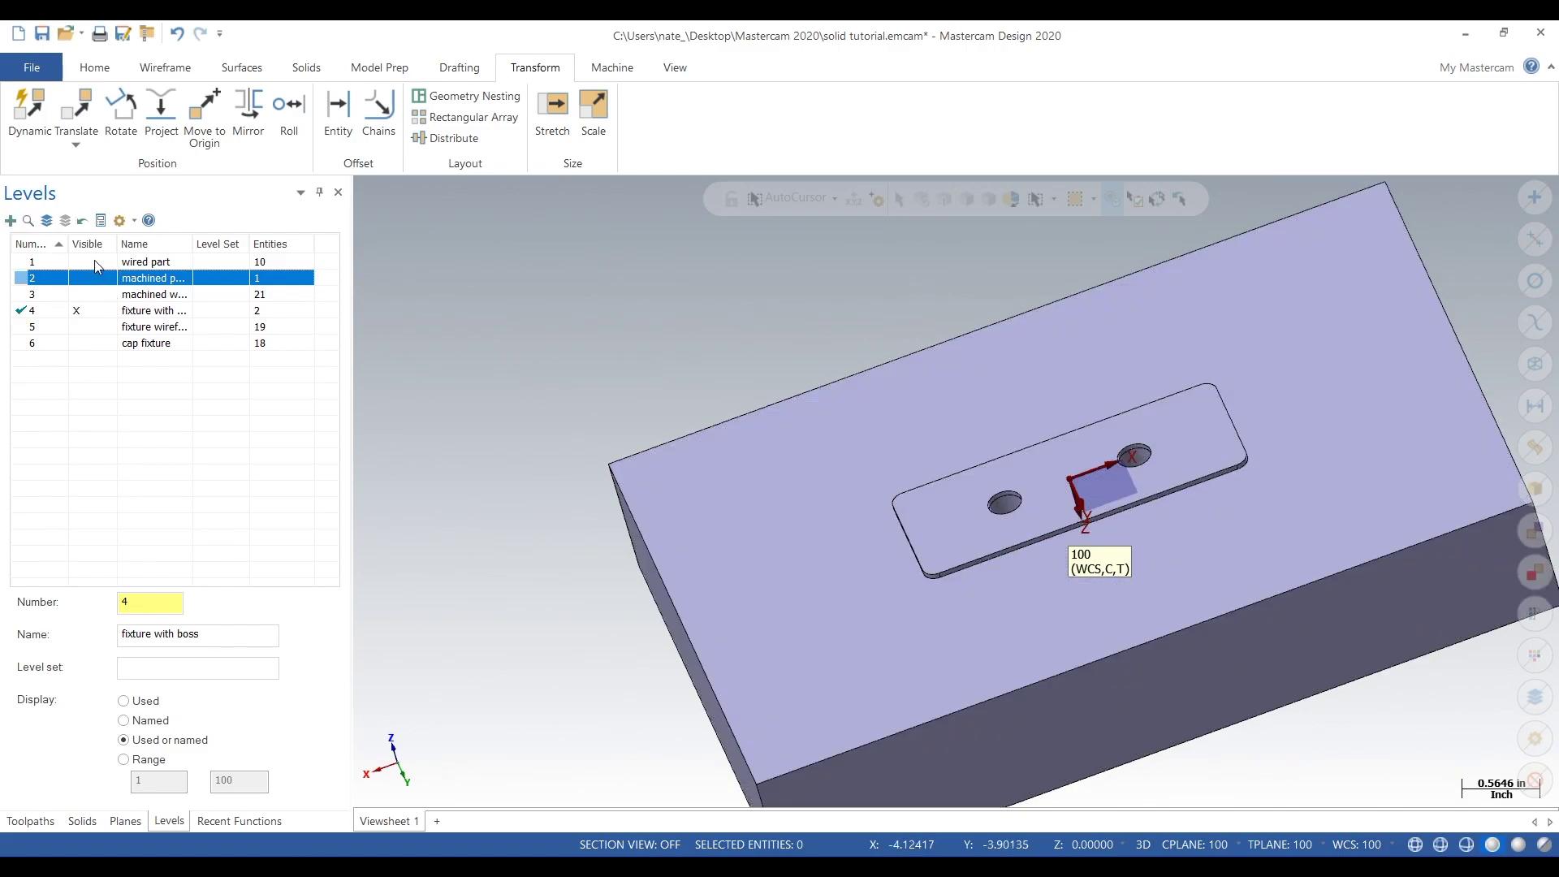
Show the wired part level on the fixture and the cap fixture level over it
{"action": "left_click", "coordinate": [96, 262]}
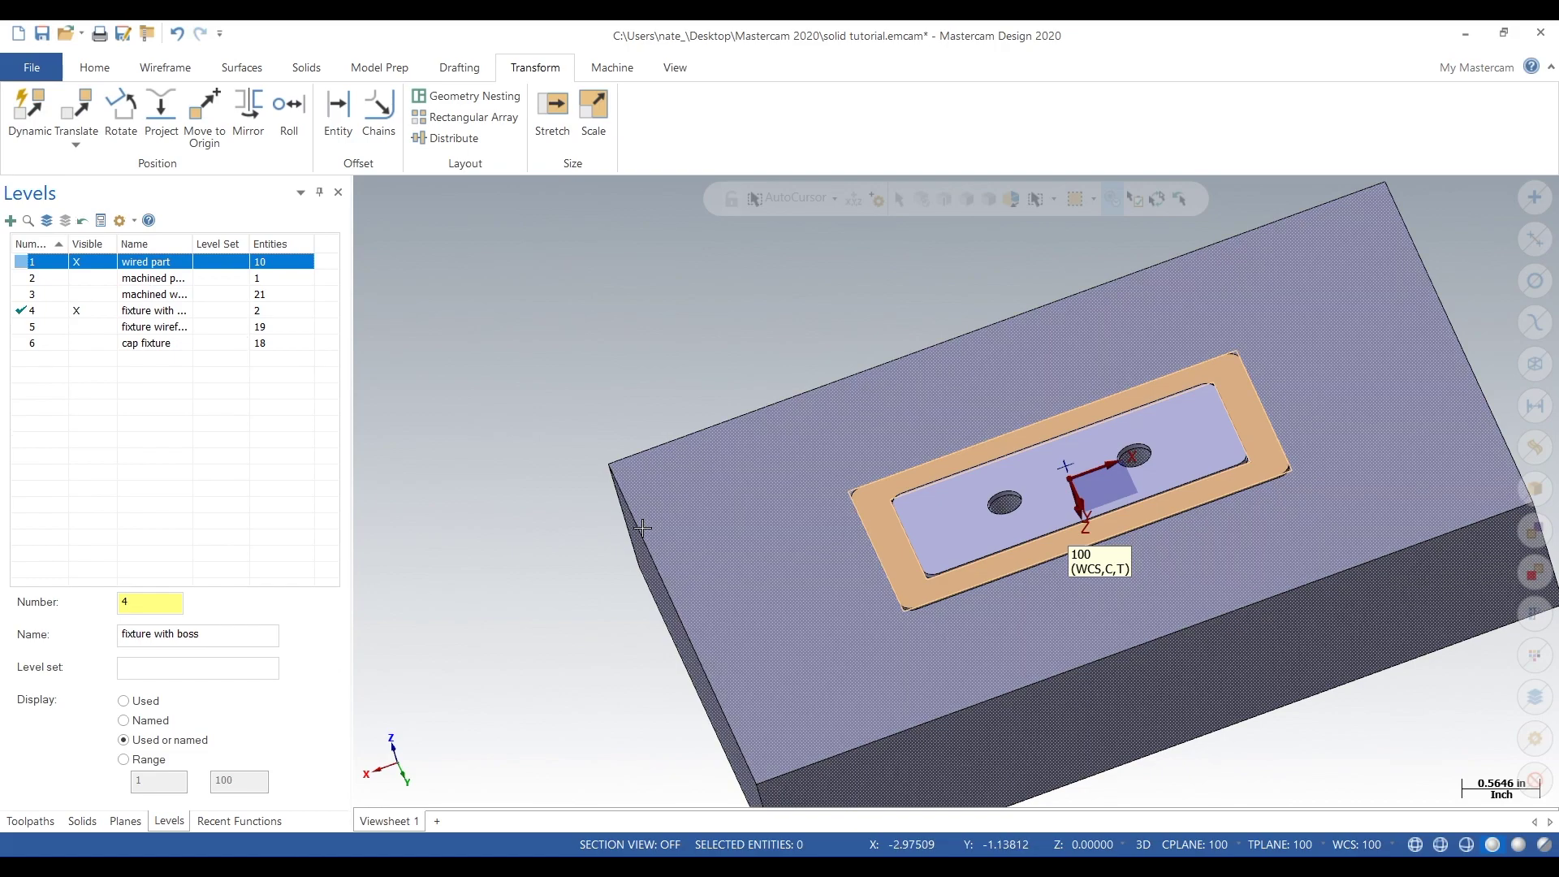
{"action": "left_click", "coordinate": [88, 342]}
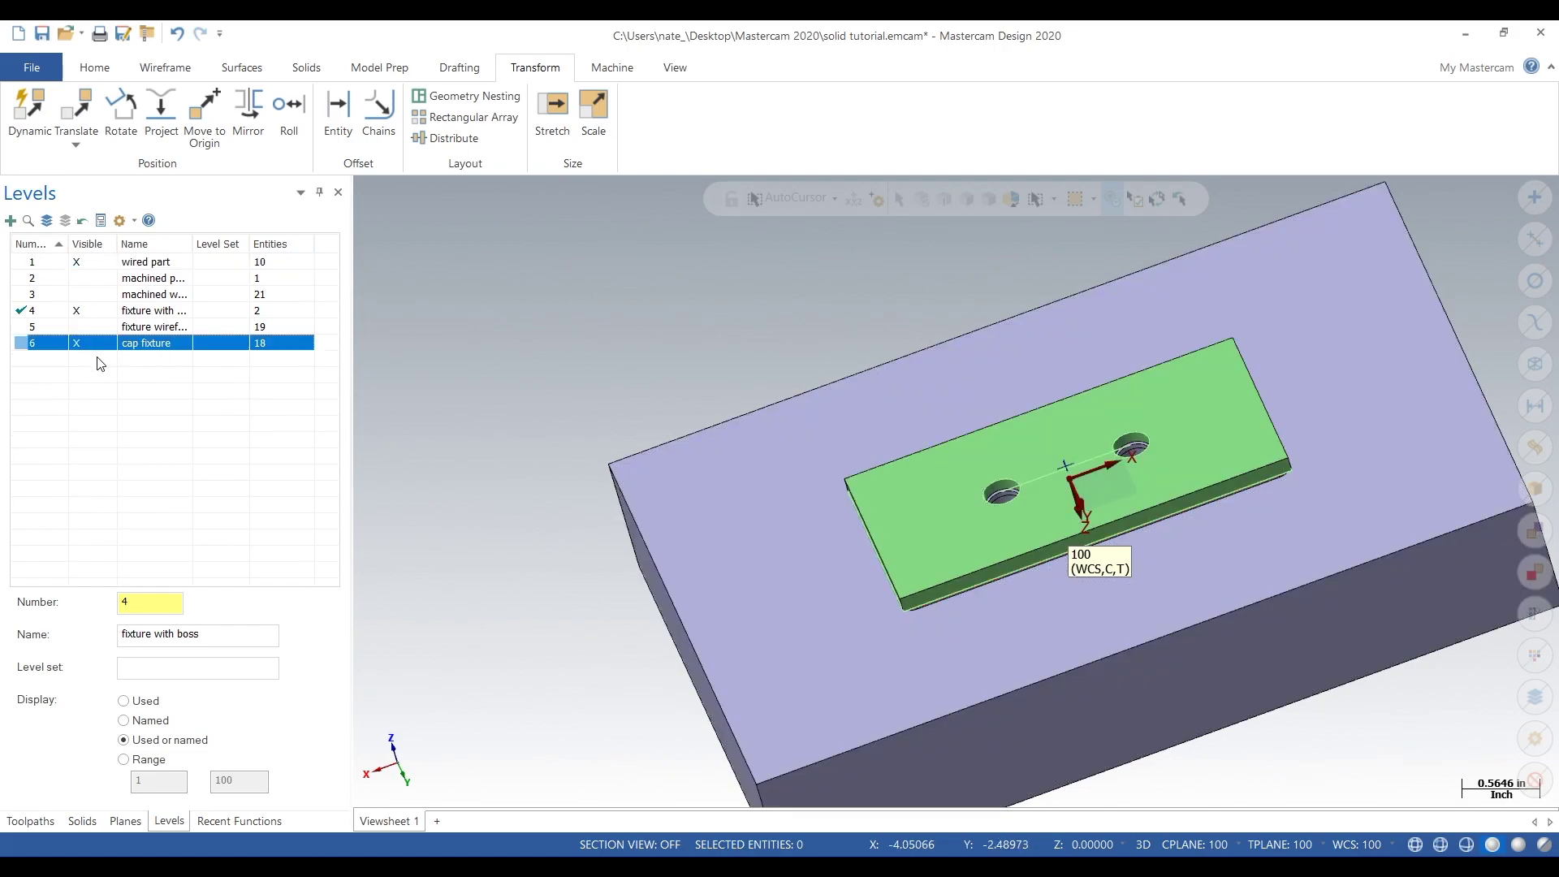
Make machined part the active level and hide the wired part and cap fixture levels
{"action": "left_click", "coordinate": [58, 278]}
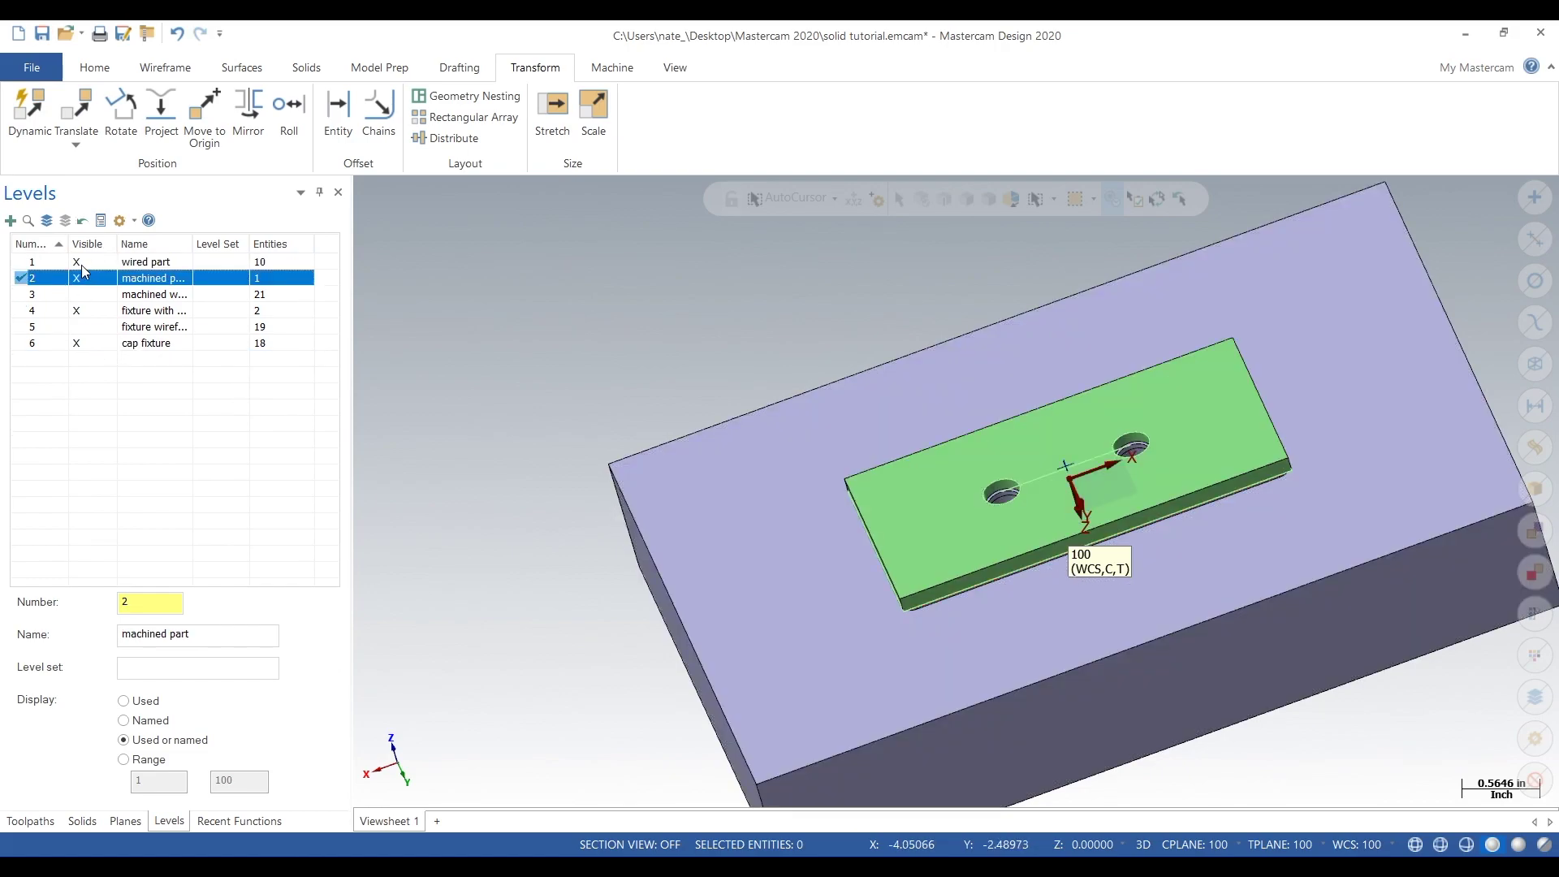
{"action": "left_click", "coordinate": [78, 262]}
{"action": "left_click", "coordinate": [95, 345]}
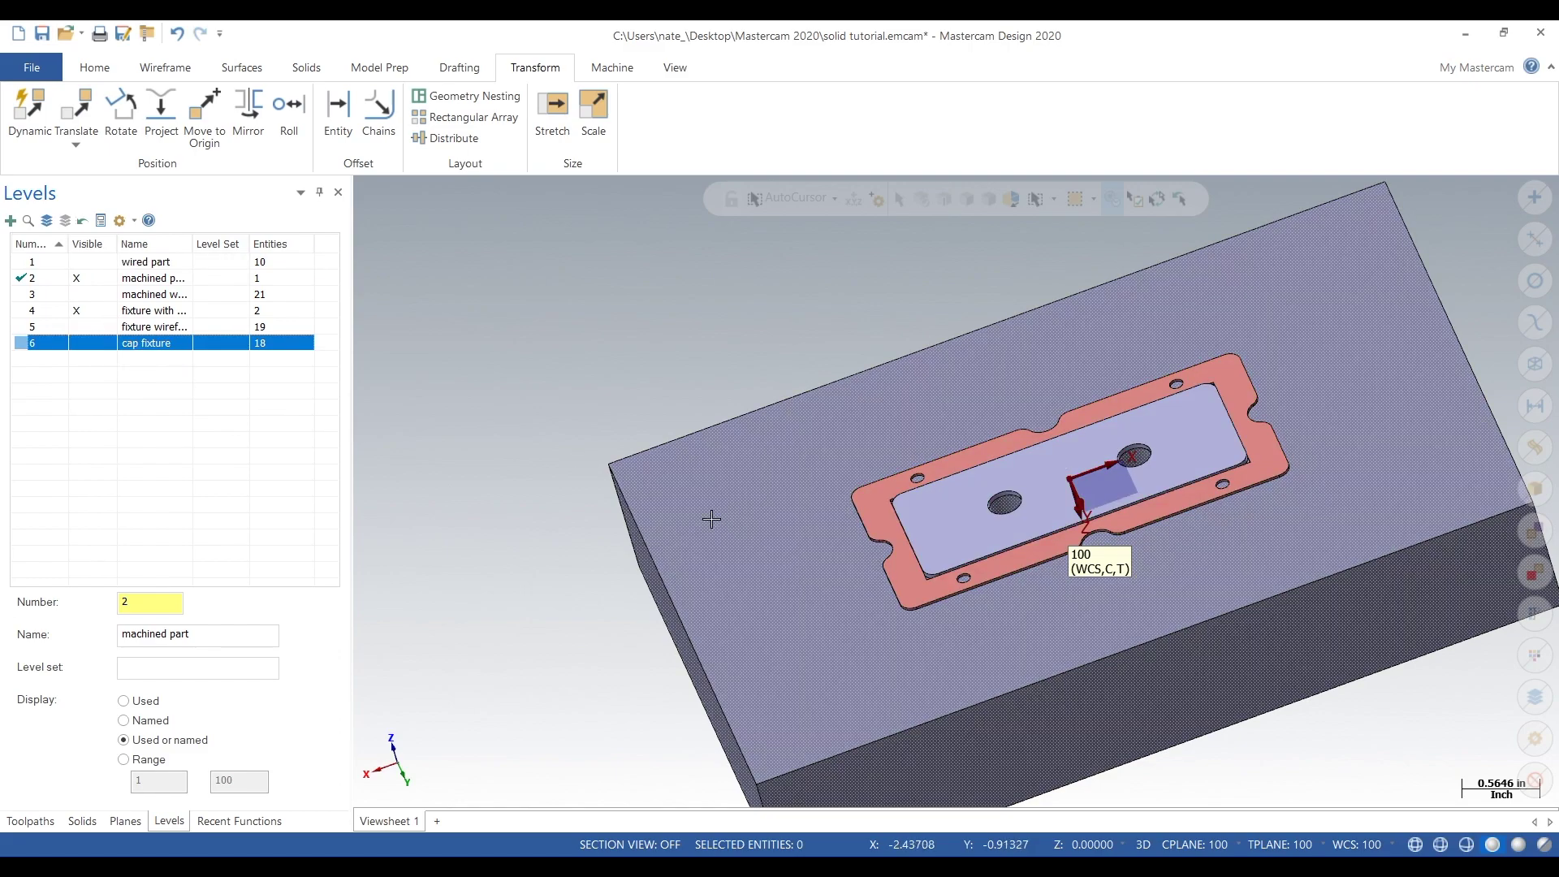
Toggle the cap fixture level on and off over the machined part to compare the clamped and uncovered setup, leaving it hidden
{"action": "scroll", "coordinate": [713, 519], "scroll_direction": "down", "scroll_amount": 4}
{"action": "mouse_move", "coordinate": [1288, 526]}
{"action": "middle_mouse_down"}
{"action": "mouse_move", "coordinate": [1263, 519]}
{"action": "mouse_move", "coordinate": [1160, 565]}
{"action": "mouse_move", "coordinate": [1170, 550]}
{"action": "middle_mouse_up"}
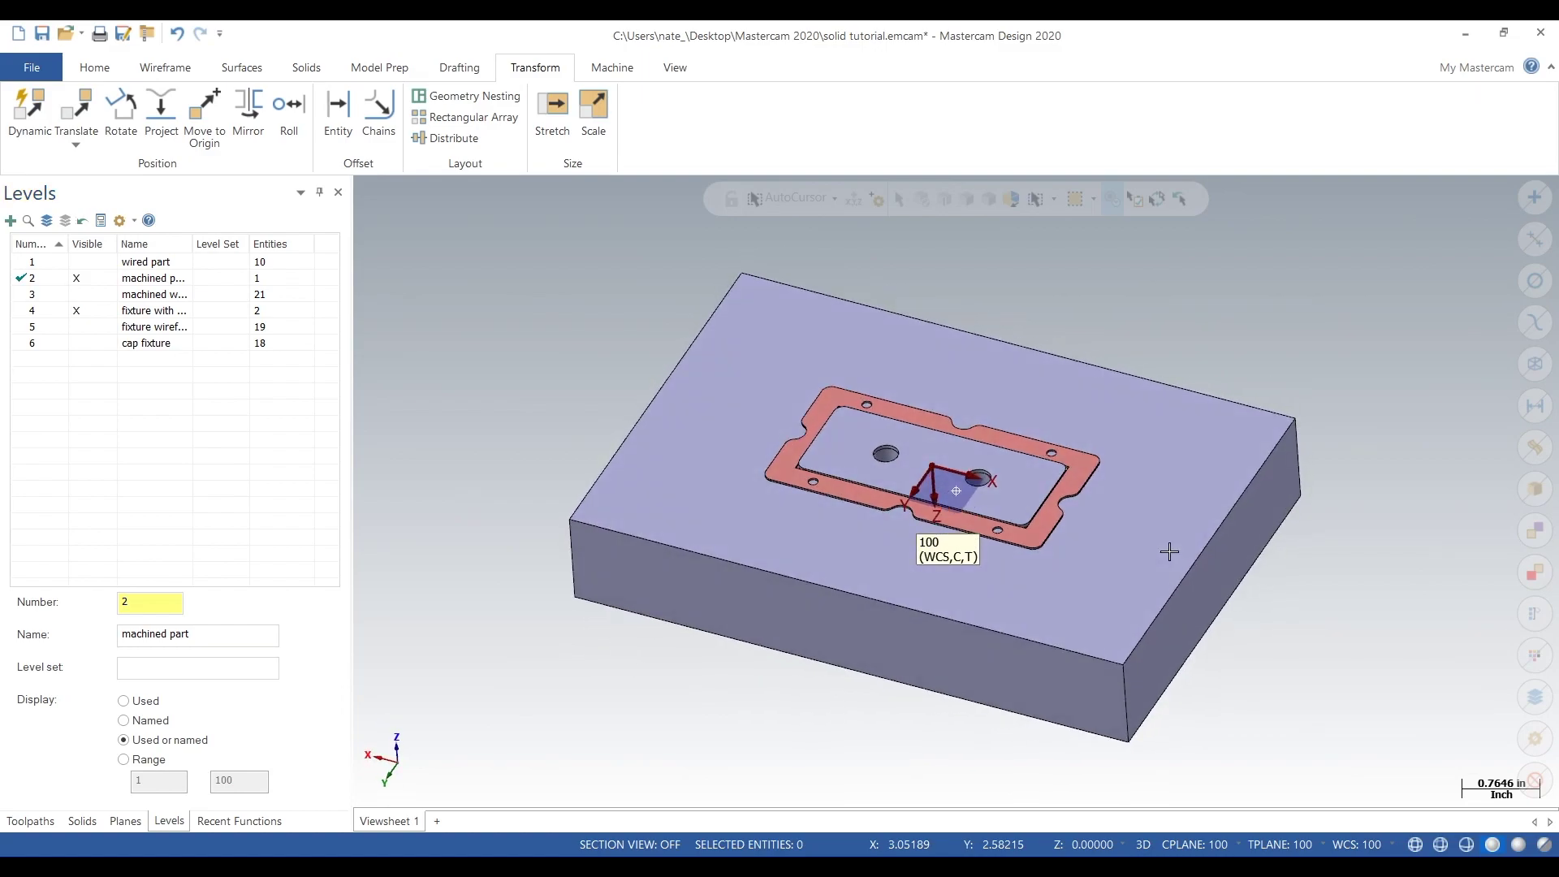
{"action": "left_click", "coordinate": [76, 343]}
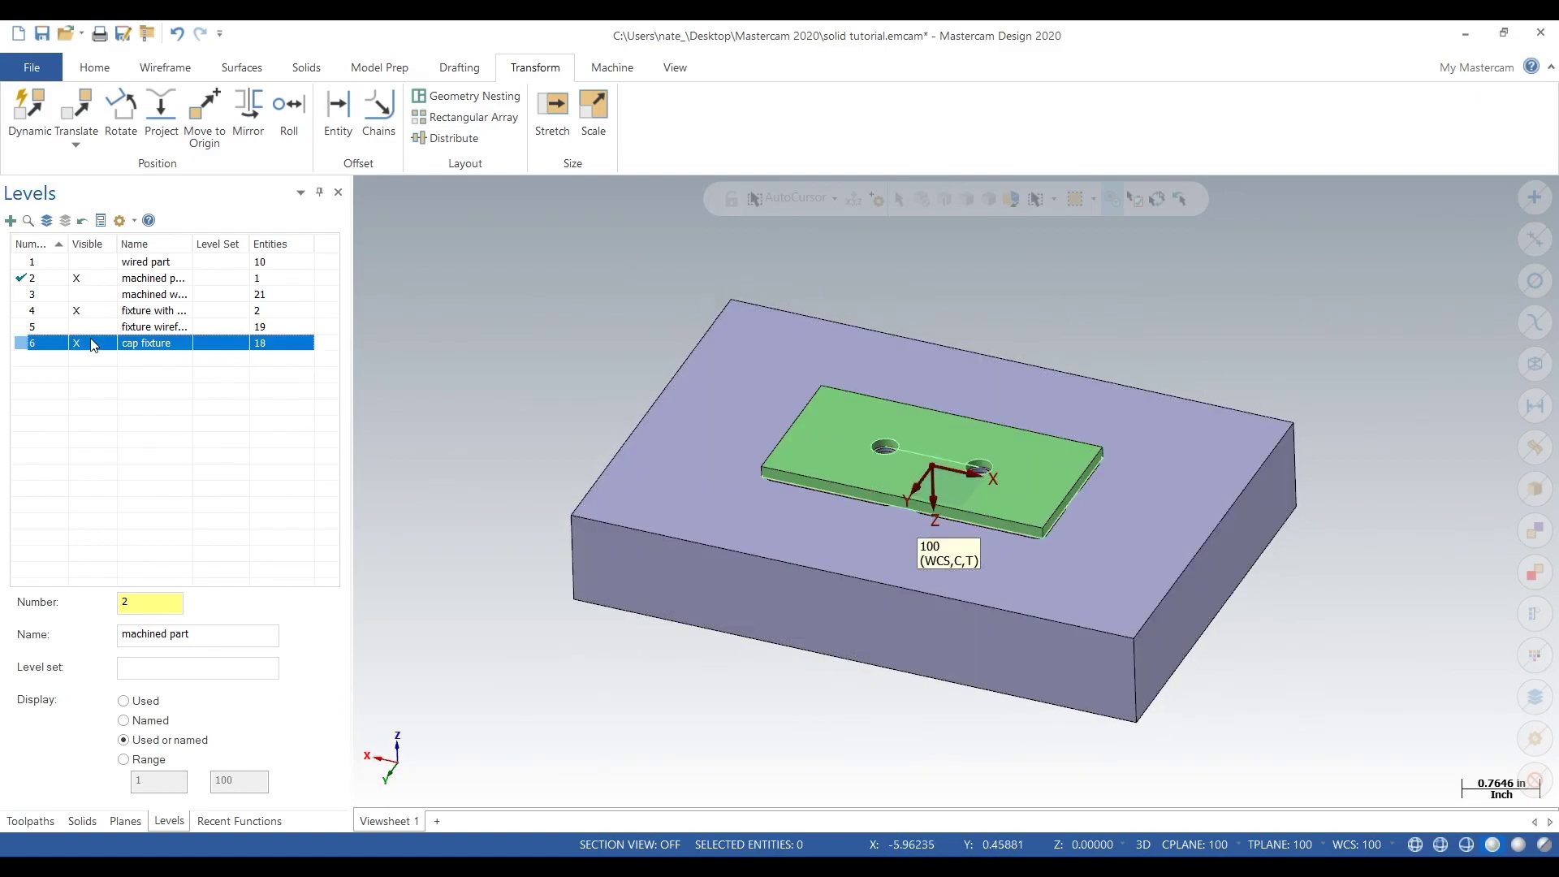
{"action": "left_click", "coordinate": [92, 344]}
{"action": "key", "text": "Page_Up"}
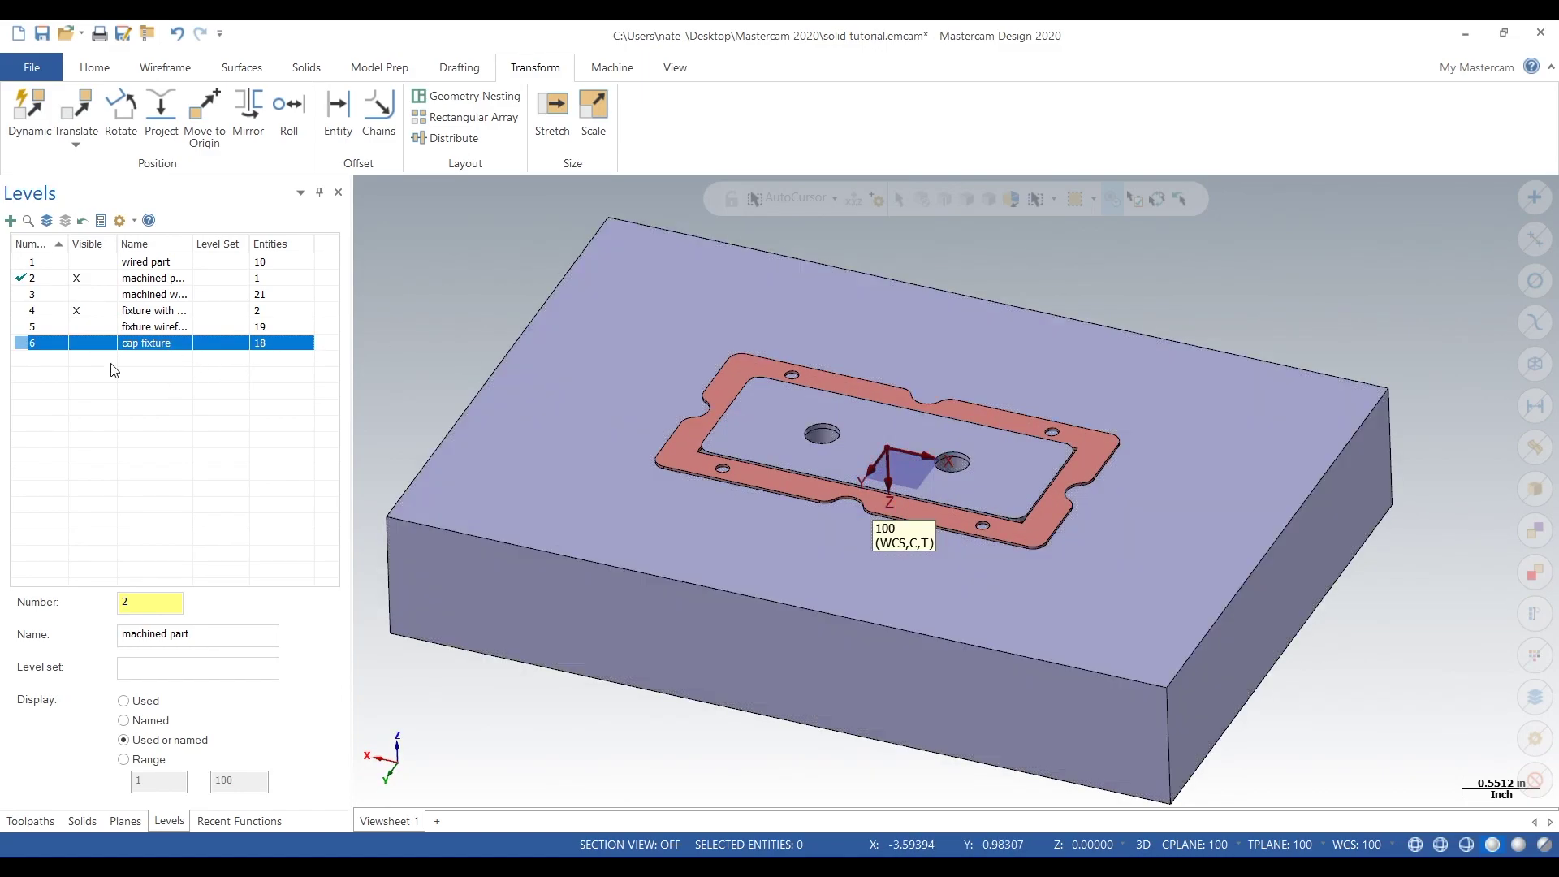
{"action": "left_click", "coordinate": [92, 349]}
{"action": "left_click", "coordinate": [92, 348]}
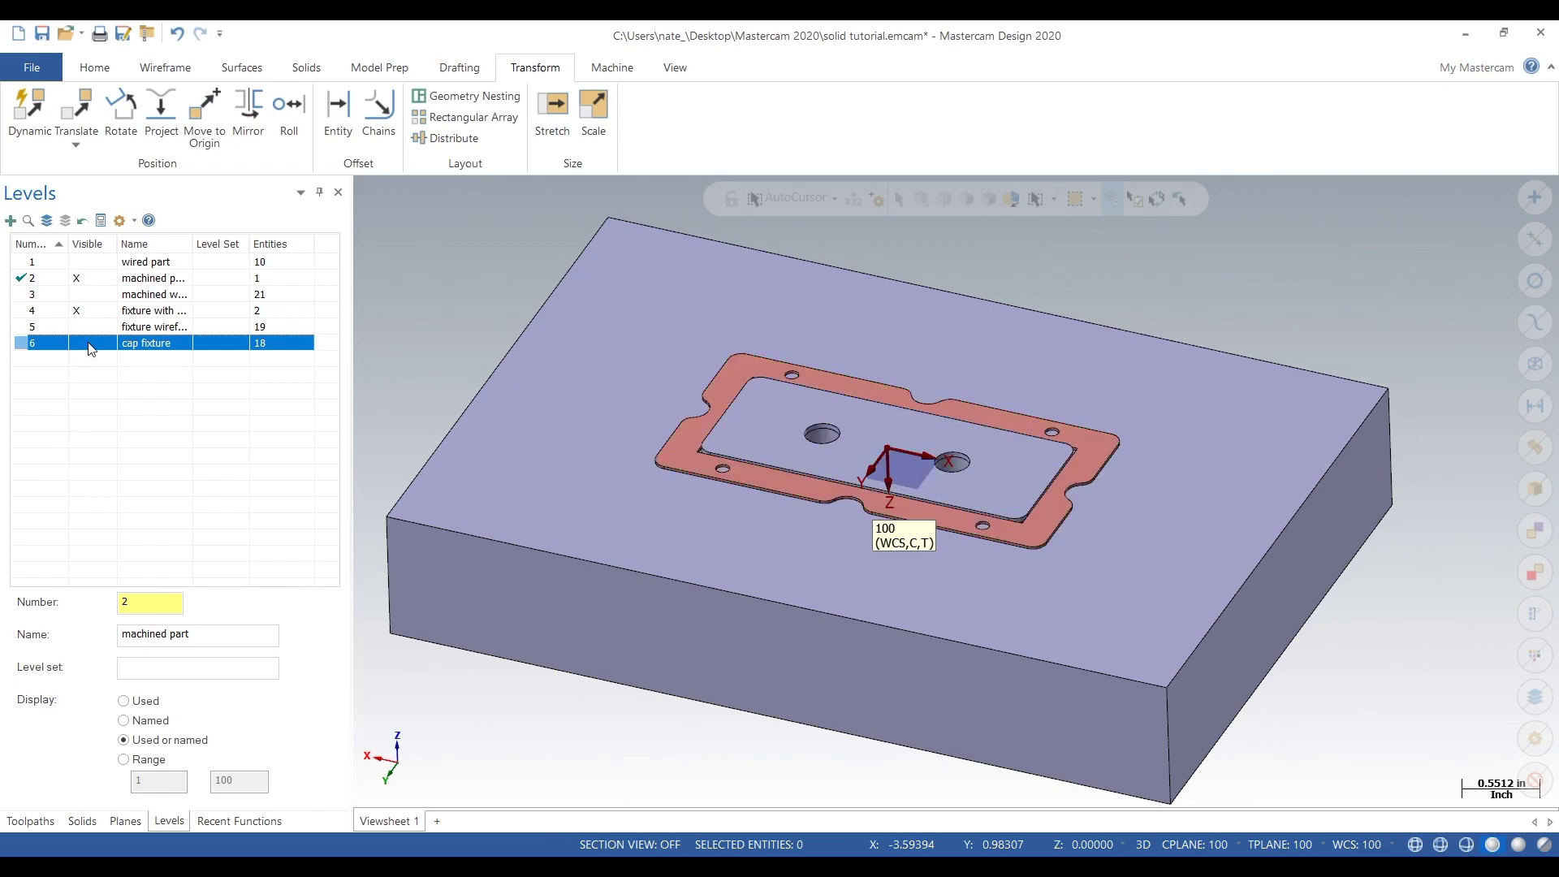